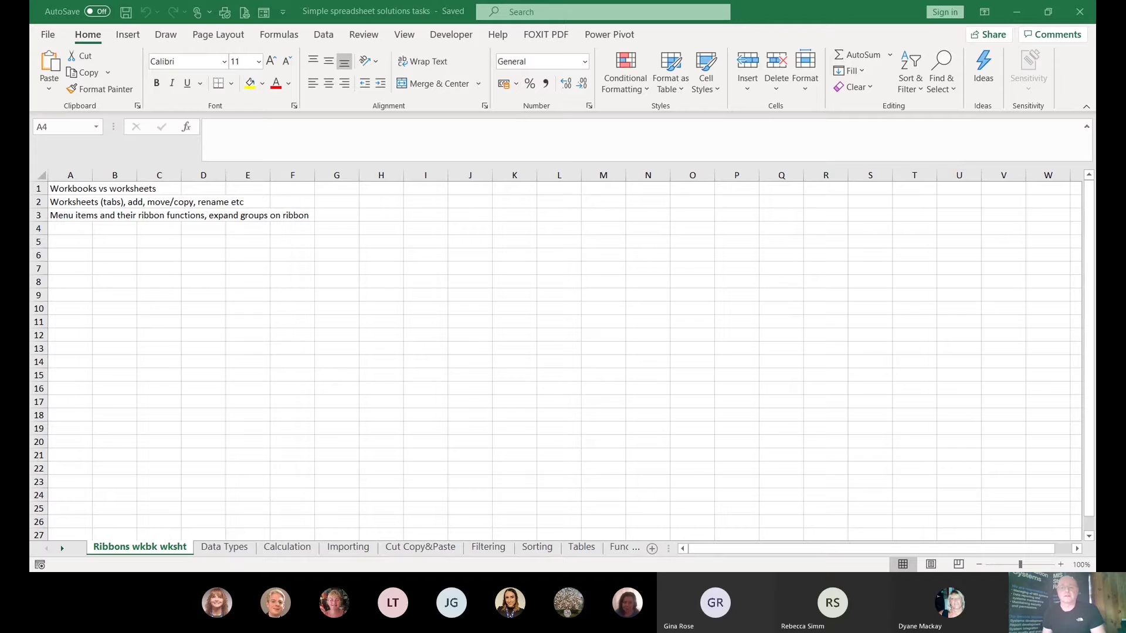
Review the worksheet management options for the Ribbons wkbk wksht sheet, such as rename, move or copy, and tab color
{"action": "key", "text": "alt+Tab"}
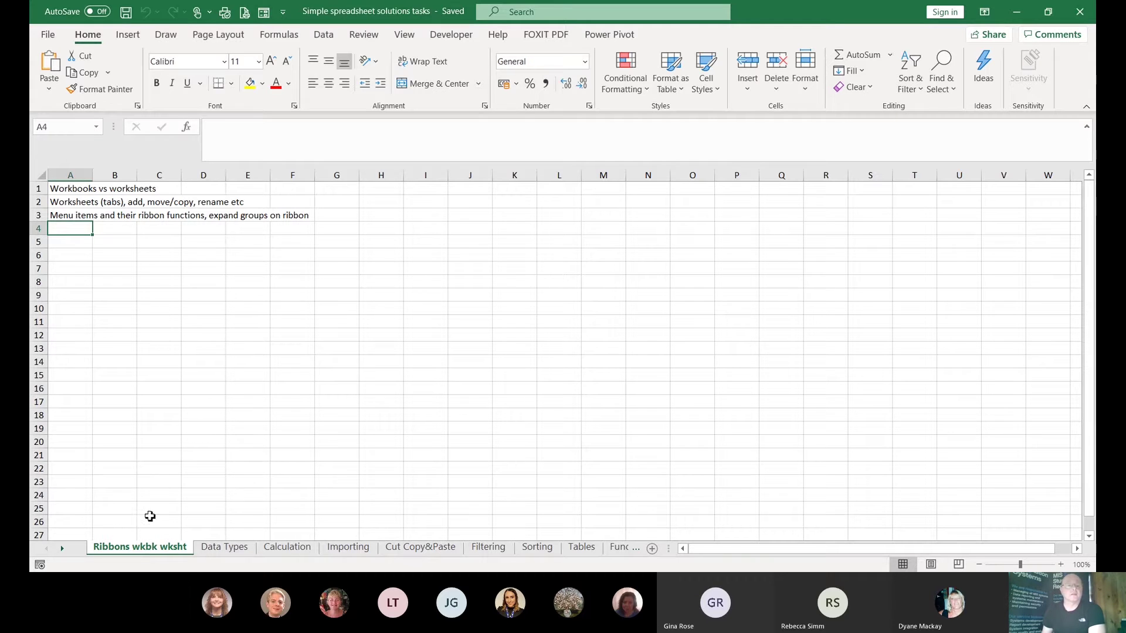
{"action": "right_click", "coordinate": [108, 552]}
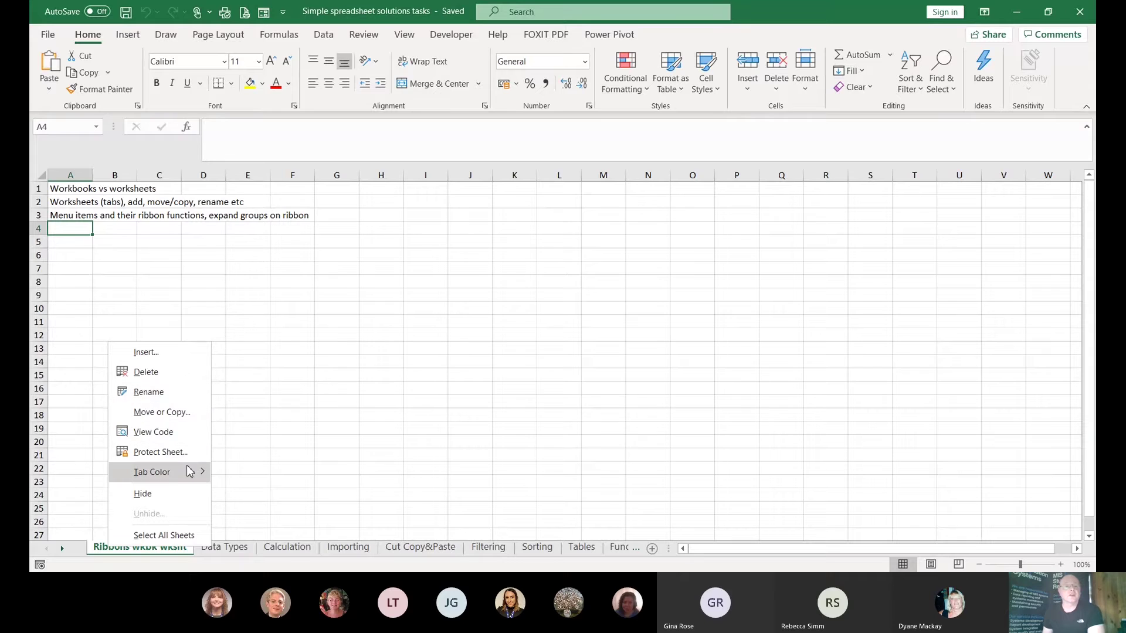
{"action": "mouse_move", "coordinate": [182, 480]}
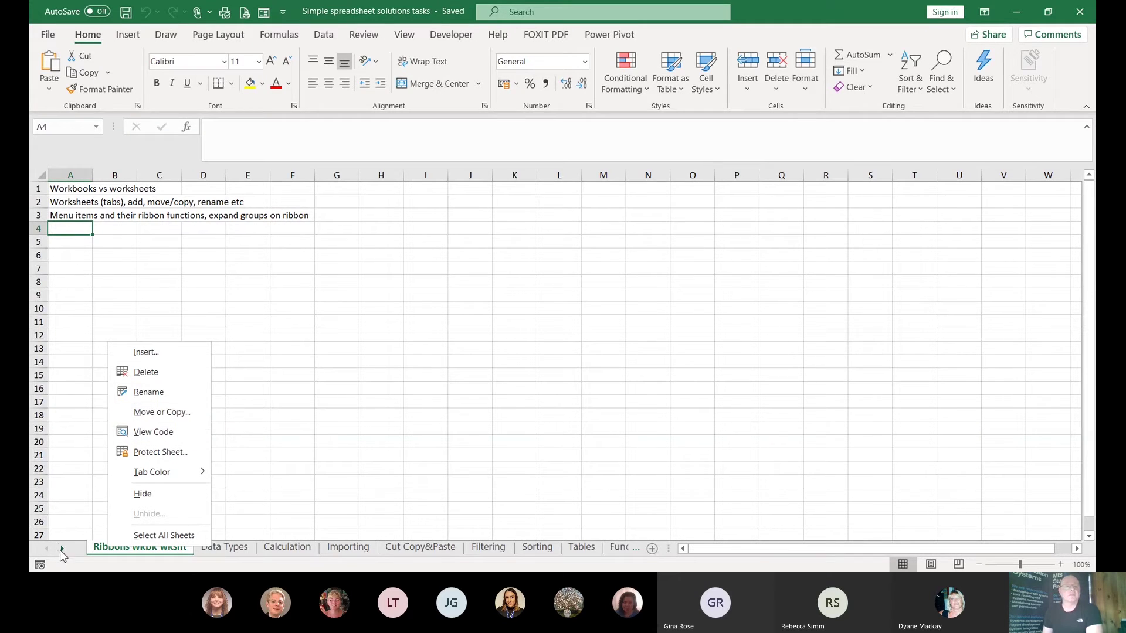
{"action": "left_click", "coordinate": [262, 492]}
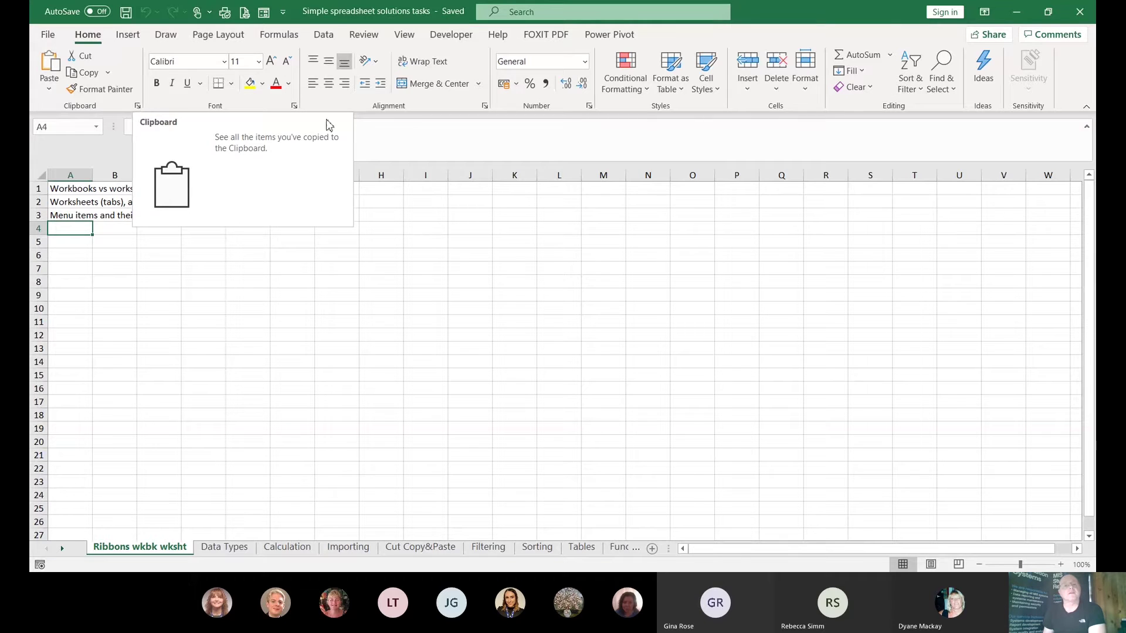
Inspect the detailed Font settings for cells and the Page Setup settings, dismissing each dialog
{"action": "left_click", "coordinate": [295, 107]}
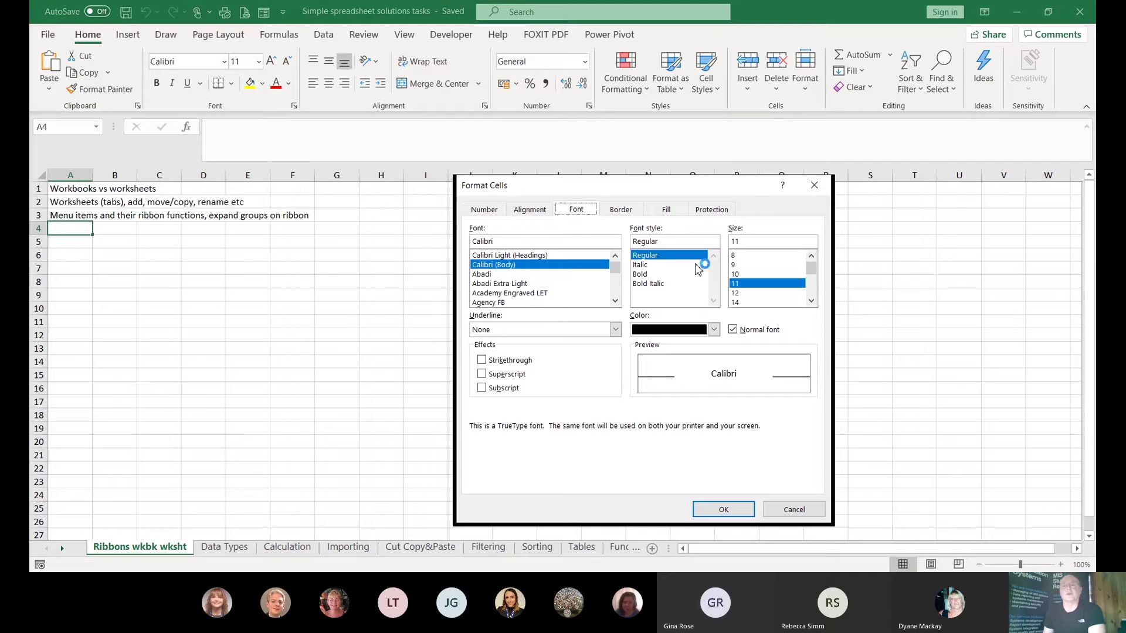
{"action": "left_click", "coordinate": [815, 187]}
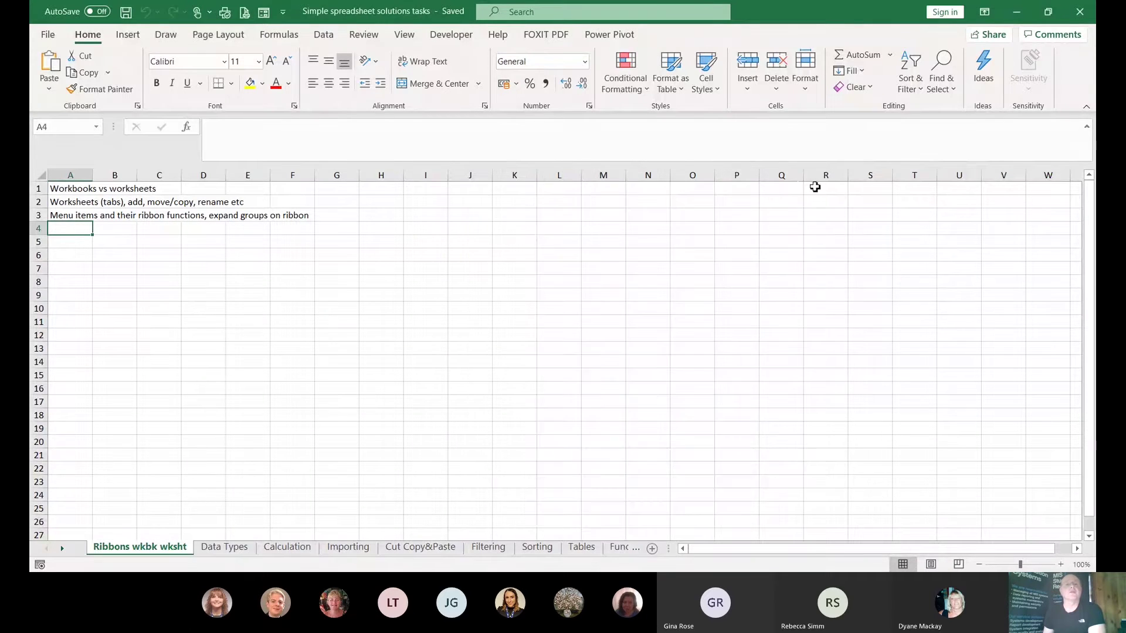
{"action": "left_click", "coordinate": [214, 37]}
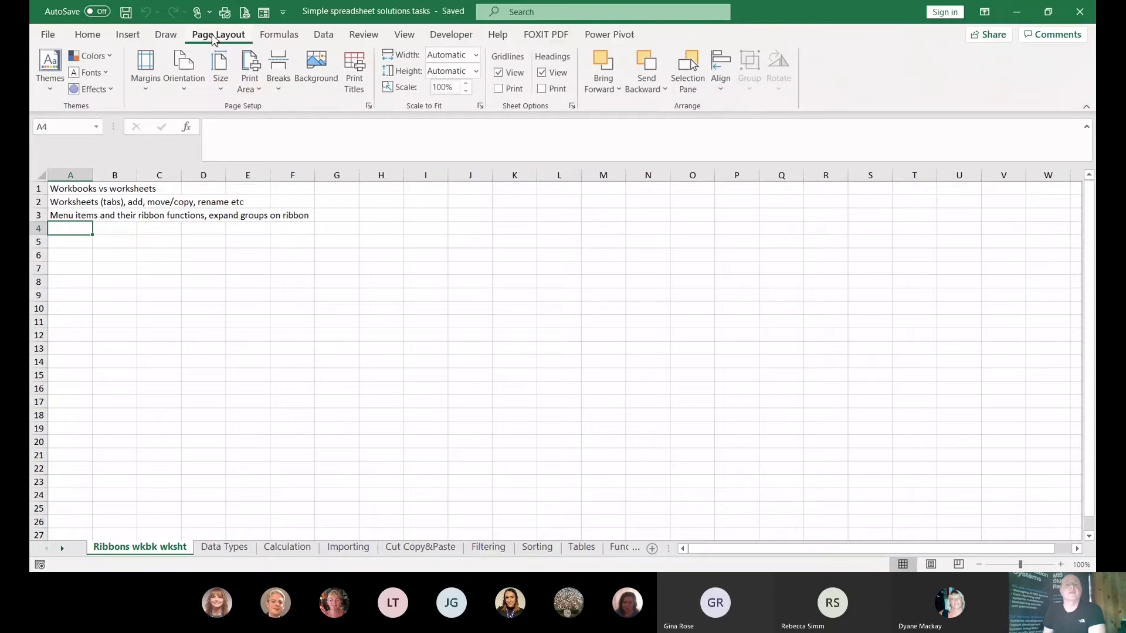
{"action": "left_click", "coordinate": [368, 106]}
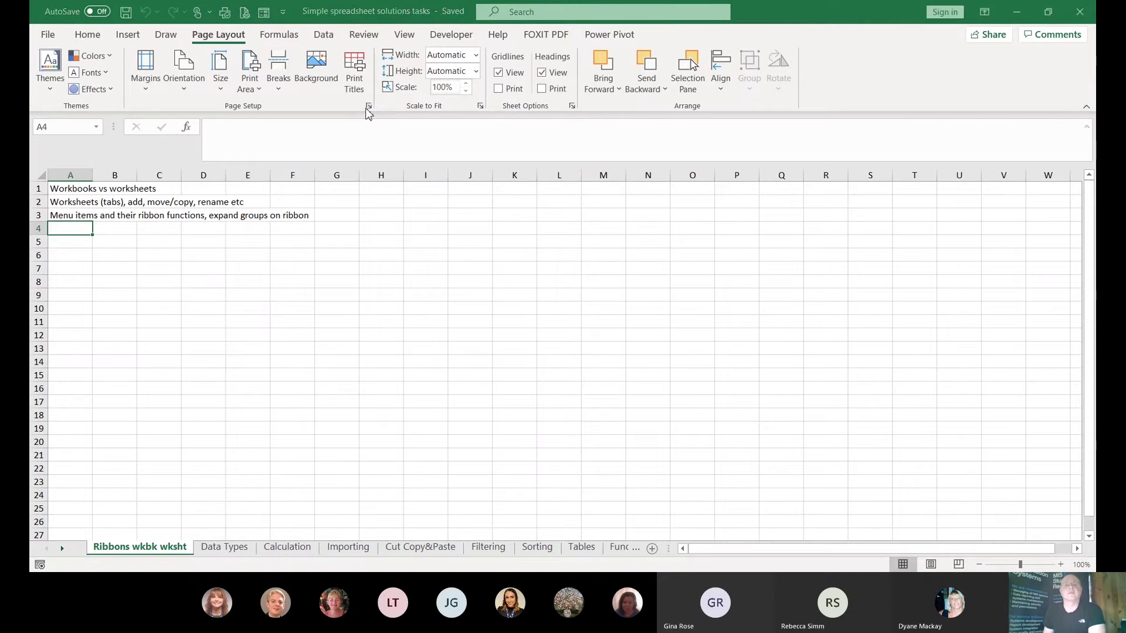
{"action": "left_click", "coordinate": [825, 508]}
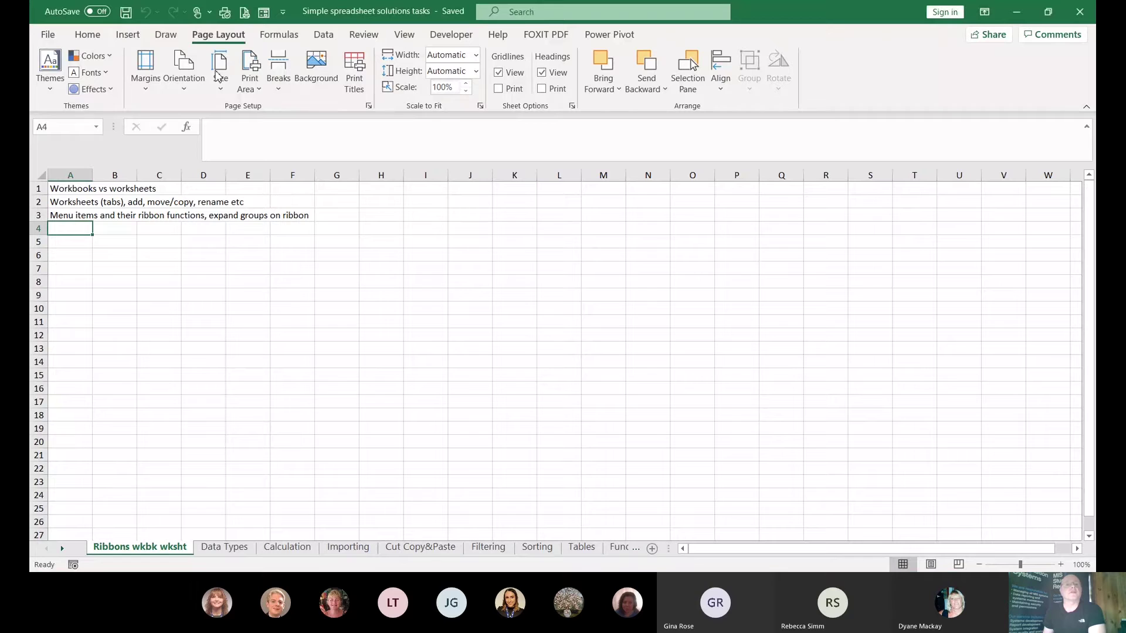
{"action": "left_click", "coordinate": [88, 36]}
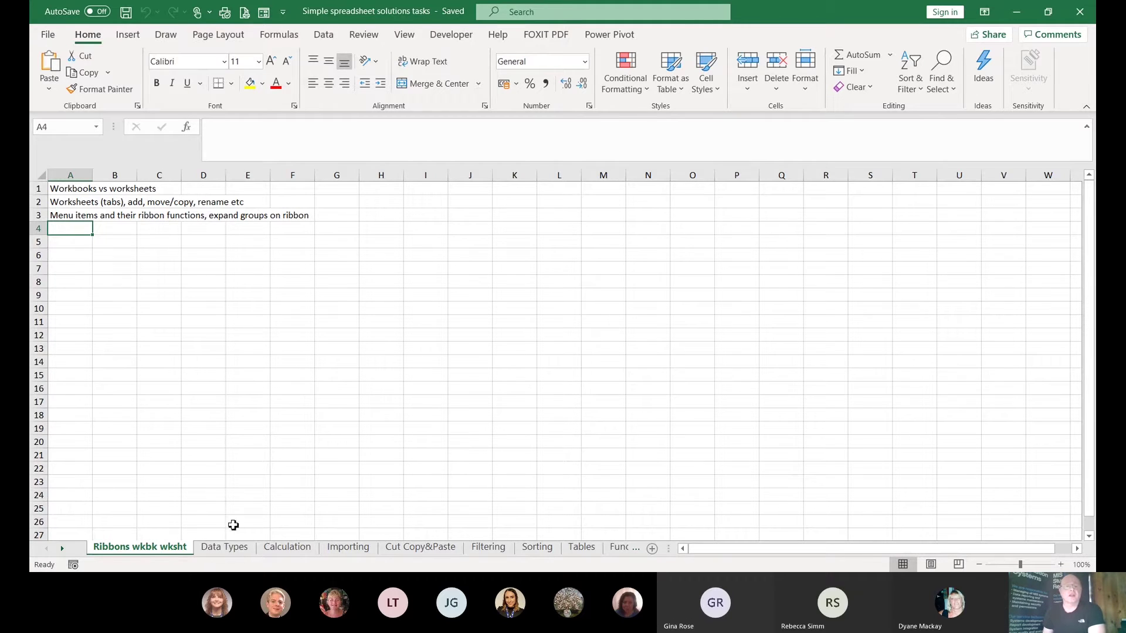
On the Data Types sheet, enter a first name as sample text in cell G6
{"action": "left_click", "coordinate": [217, 551]}
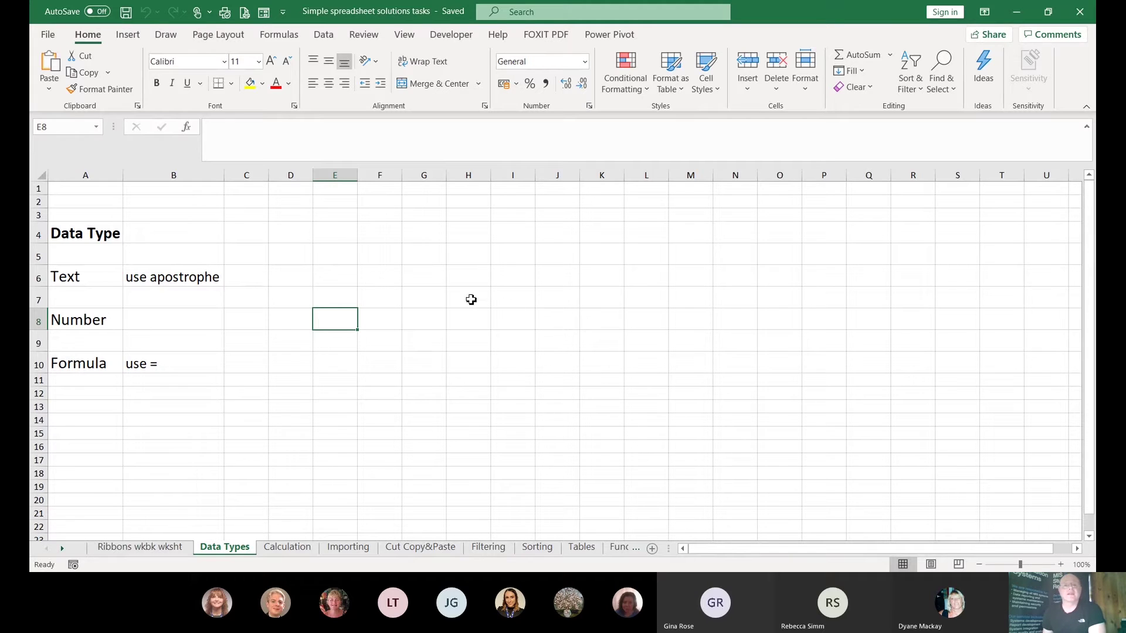
{"action": "left_click", "coordinate": [439, 281]}
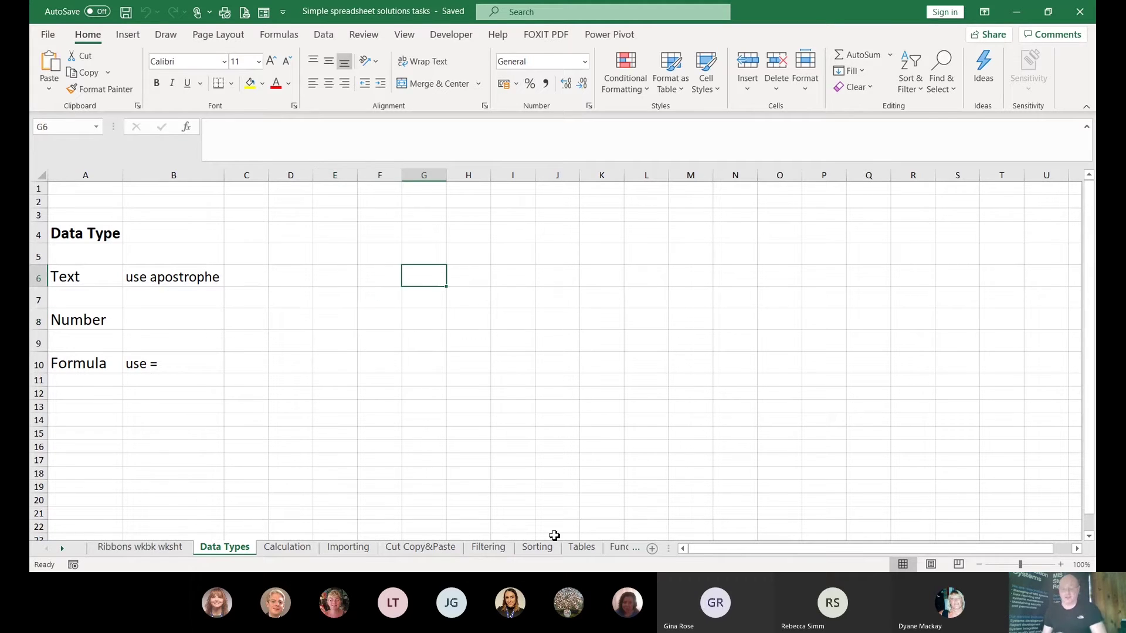
{"action": "type", "text": "Simon"}
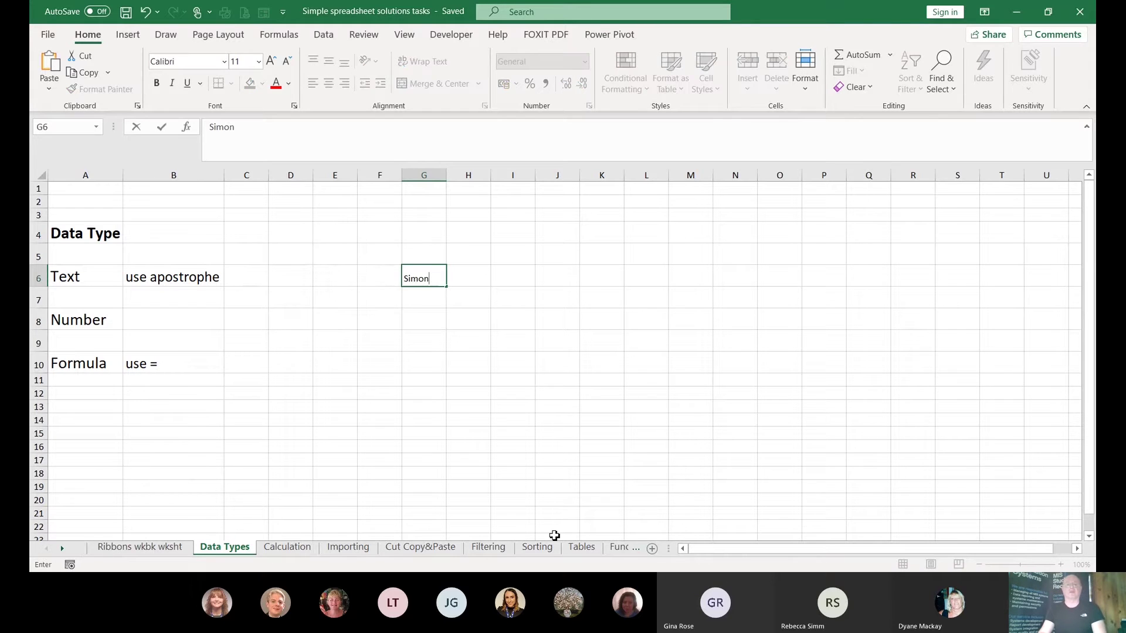
{"action": "key", "text": "Return"}
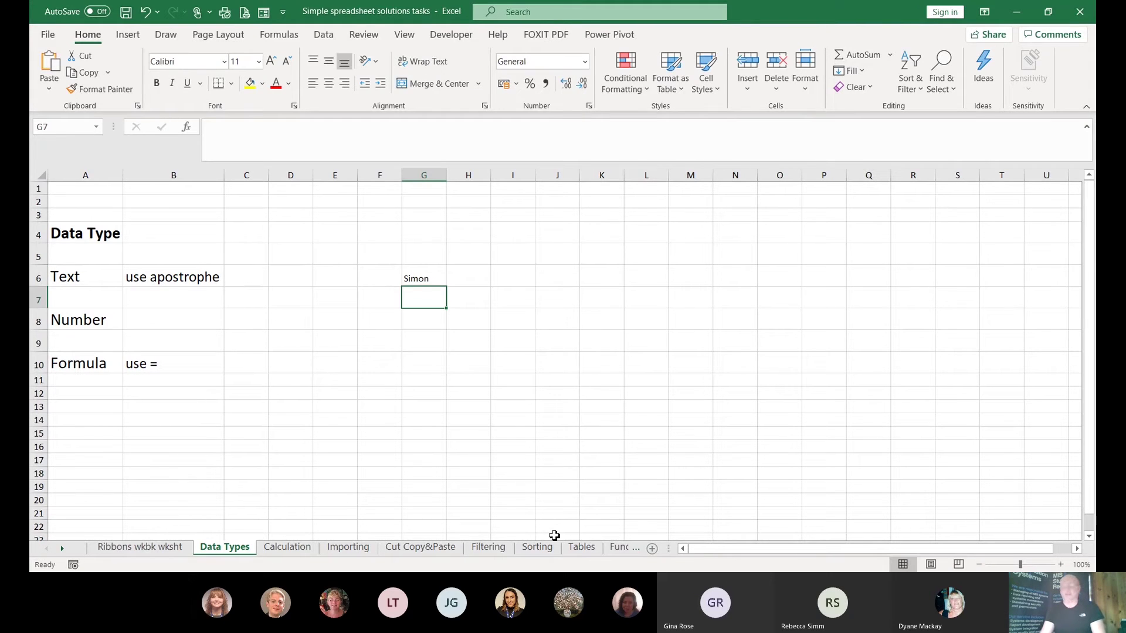
Re-enter the first name in cell G6 with a leading apostrophe so it is explicitly treated as text
{"action": "key", "text": "Up"}
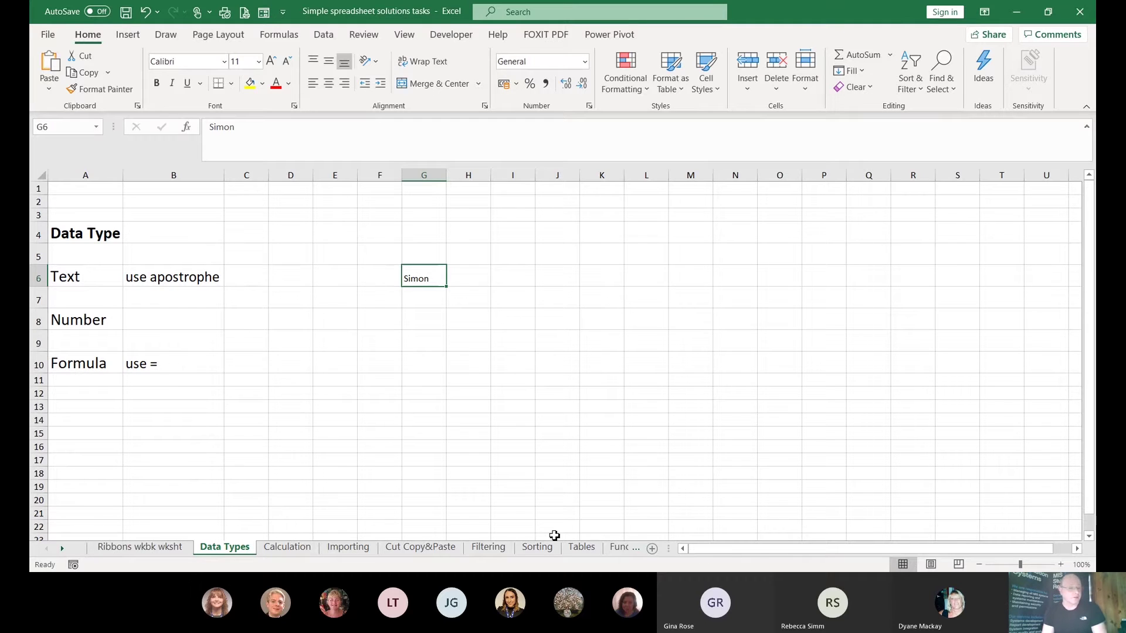
{"action": "type", "text": "'"}
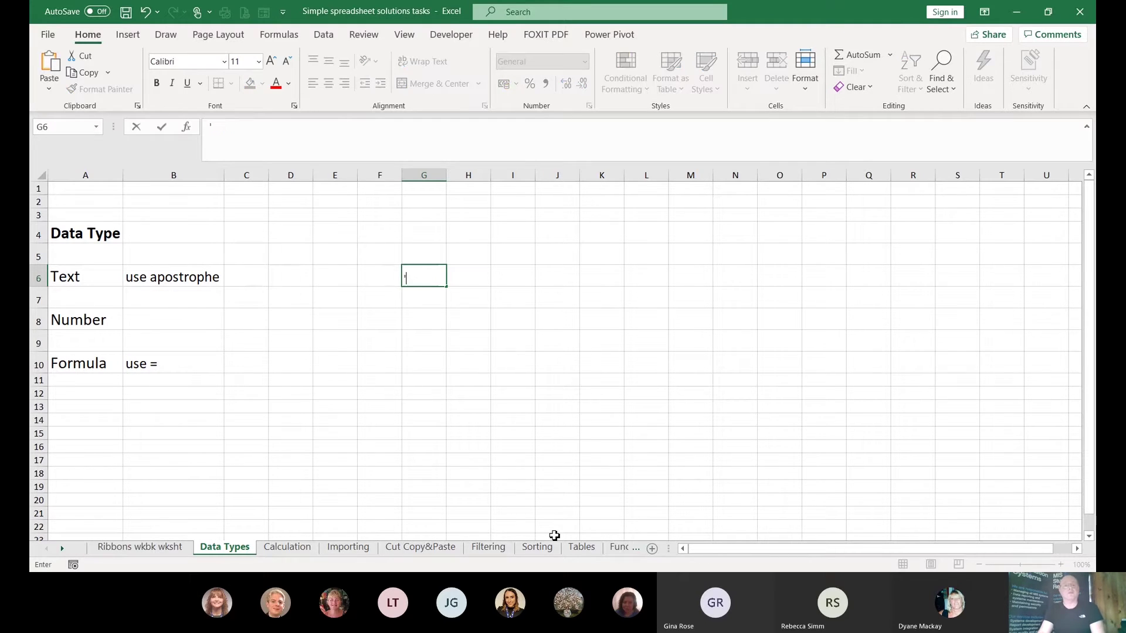
{"action": "type", "text": "Simon"}
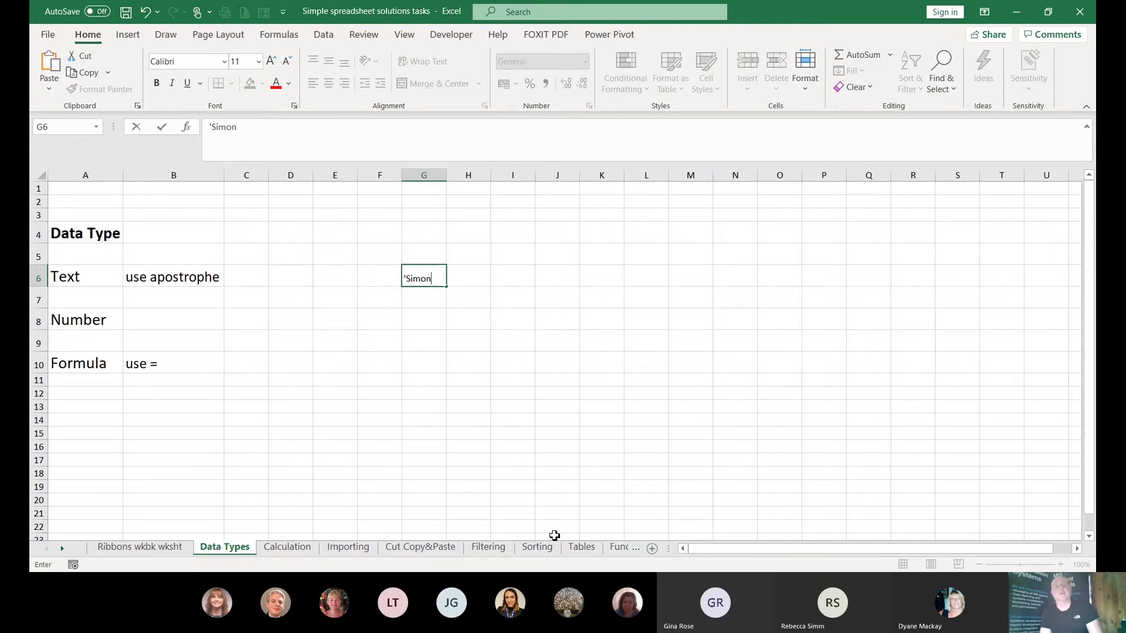
{"action": "key", "text": "Return"}
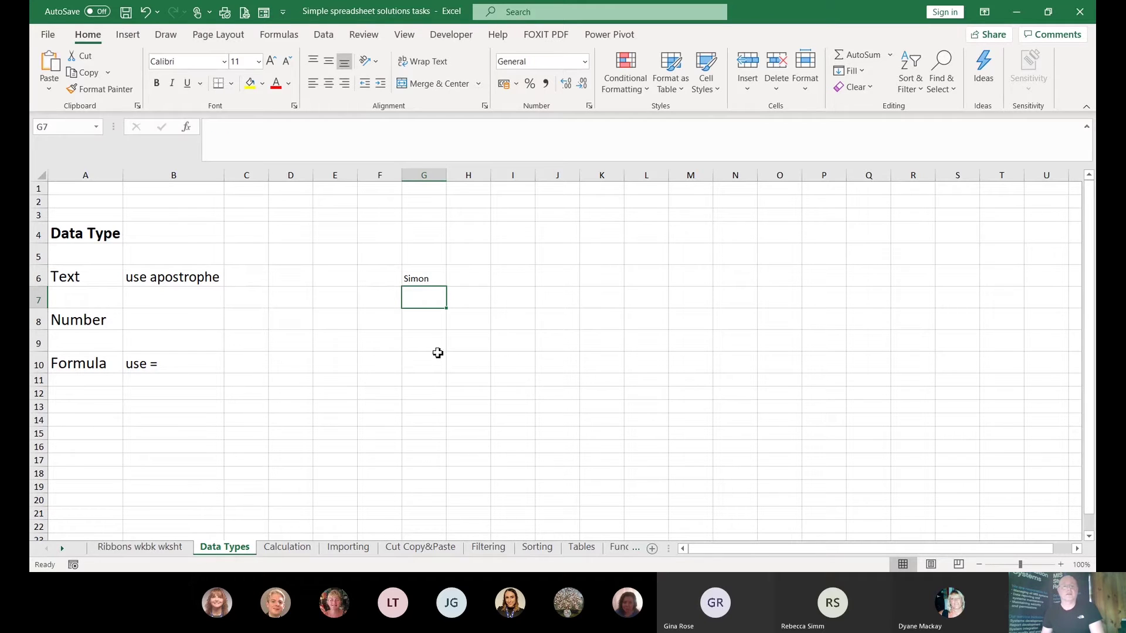
Enter the number 994884874 in cell G8, in the Number row
{"action": "left_click", "coordinate": [424, 329]}
{"action": "type", "text": "994884874"}
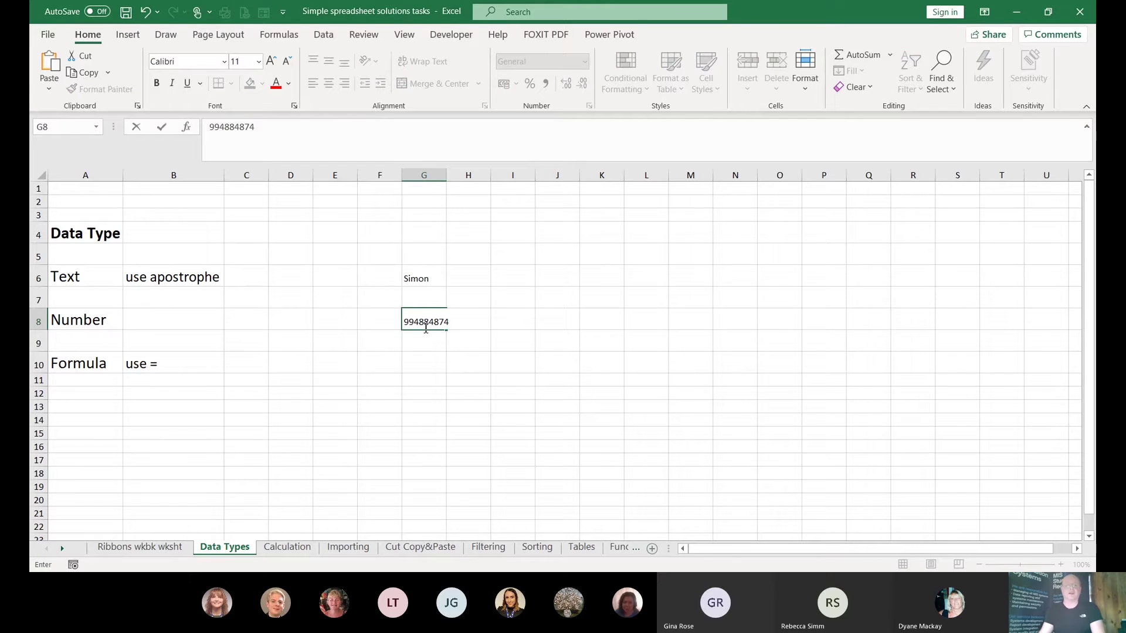
{"action": "key", "text": "Return"}
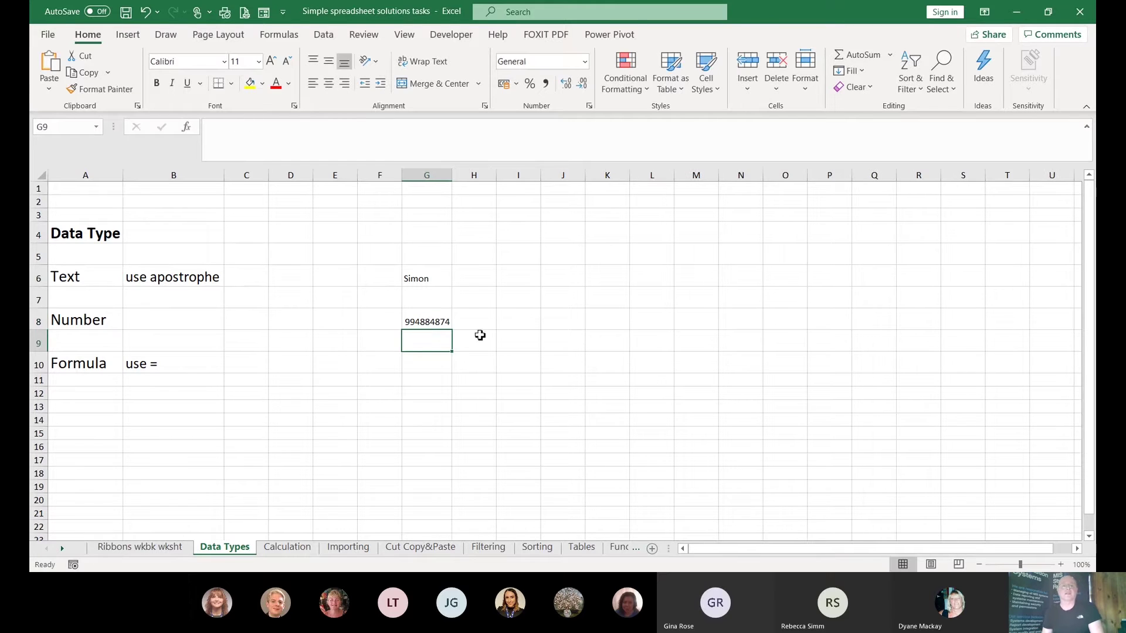
{"action": "double_click", "coordinate": [449, 323]}
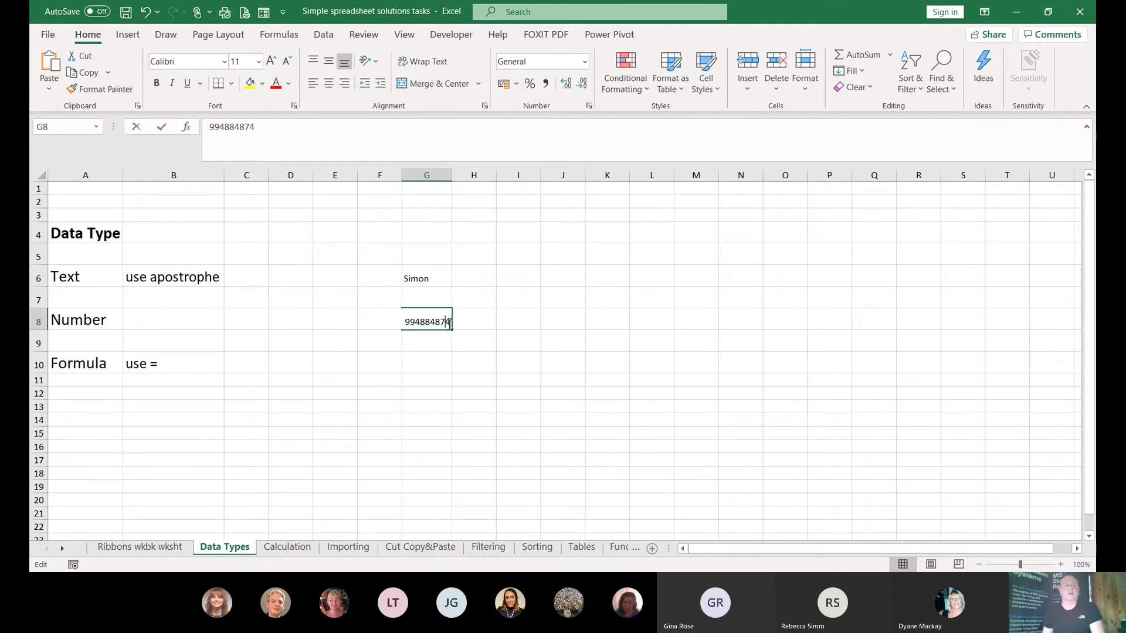
Enter the formula =A1=A2 in cell G10, in the Formula row, and reselect the cell to view it
{"action": "left_click", "coordinate": [417, 368]}
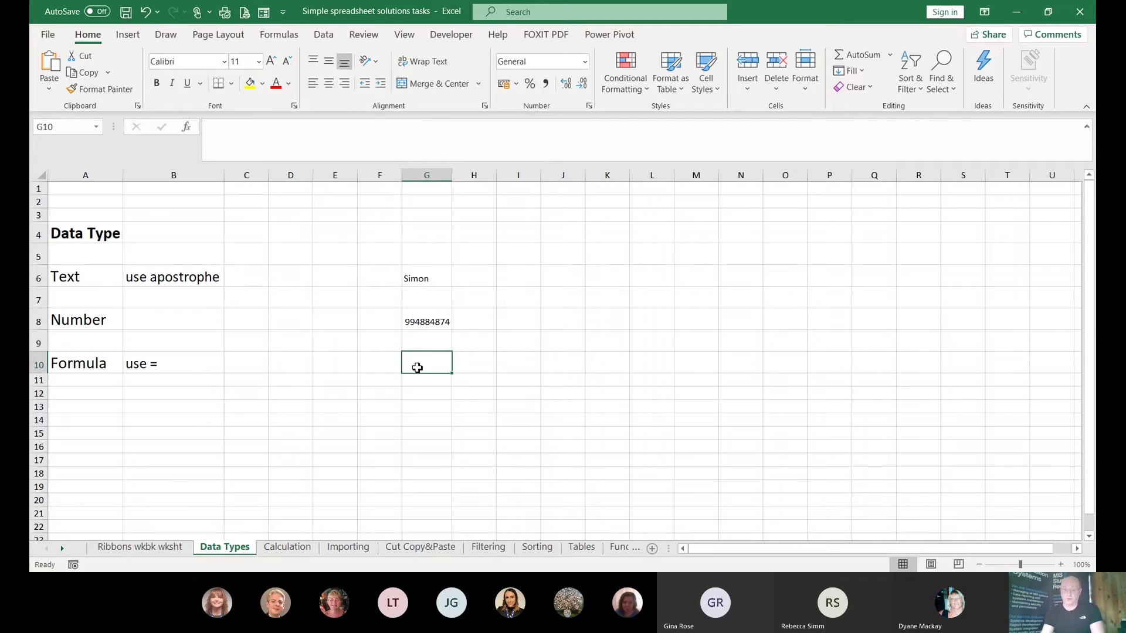
{"action": "type", "text": "="}
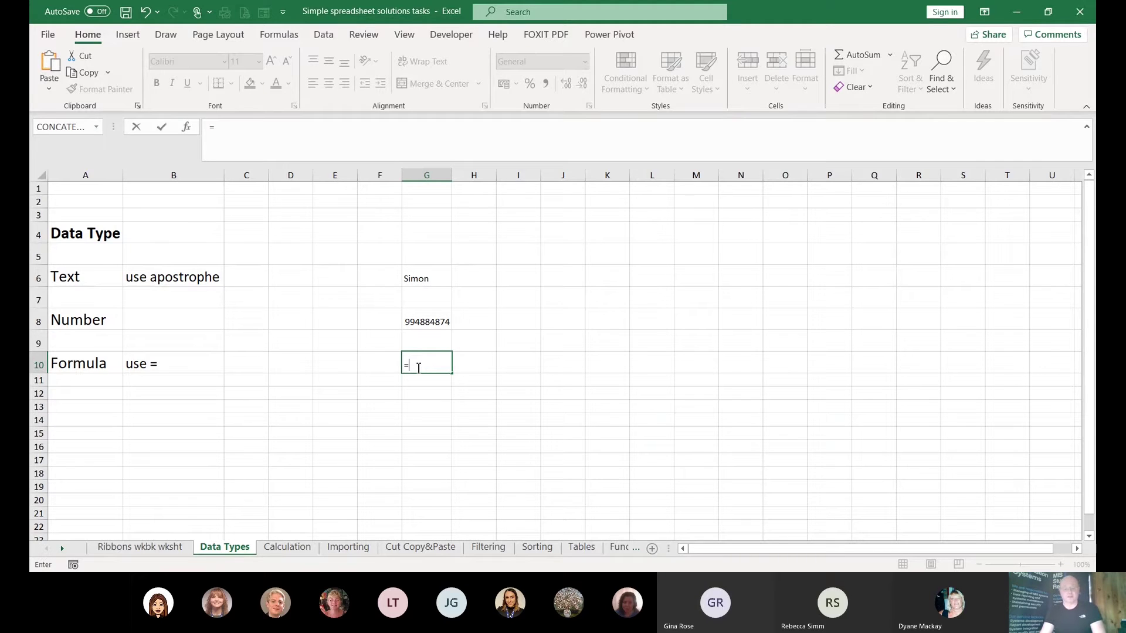
{"action": "type", "text": "1"}
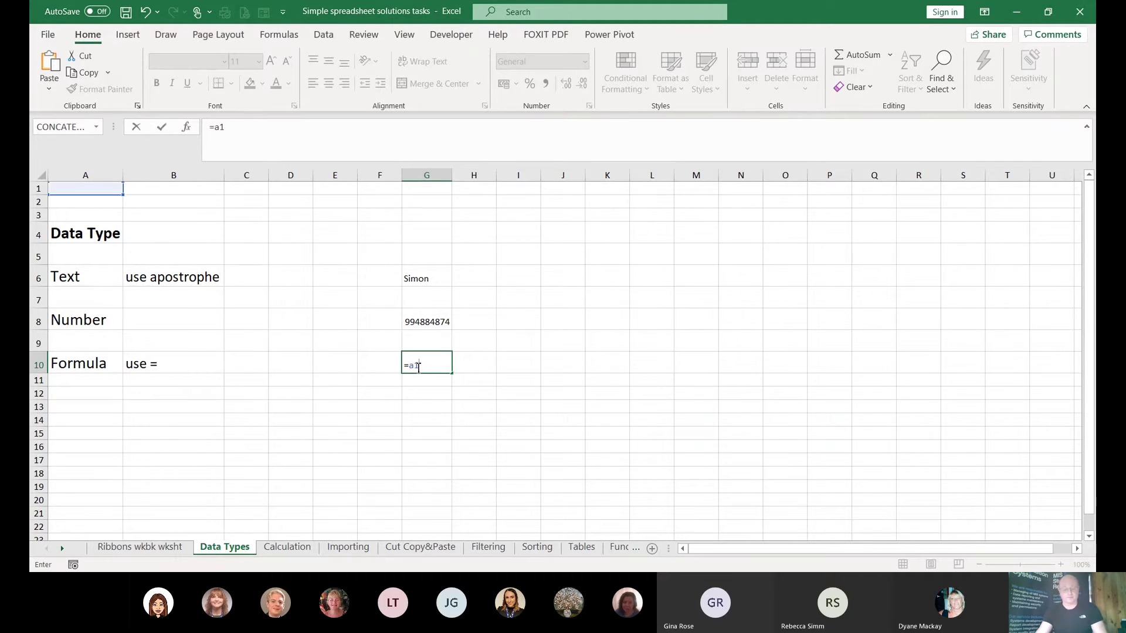
{"action": "type", "text": "=a2"}
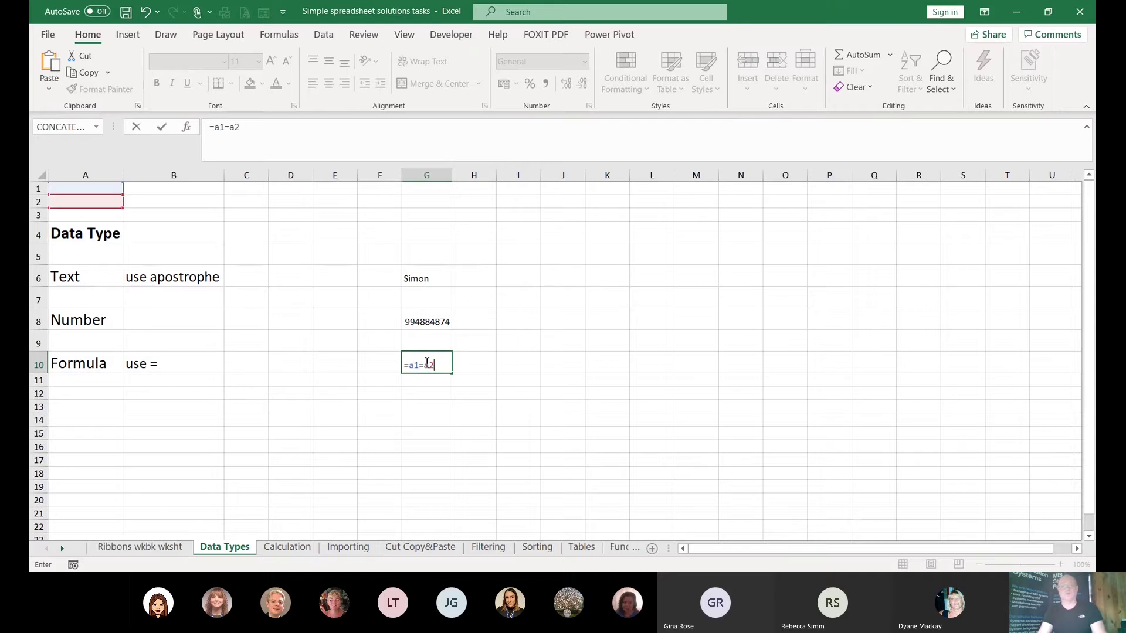
{"action": "key", "text": "Return"}
{"action": "left_click", "coordinate": [422, 364]}
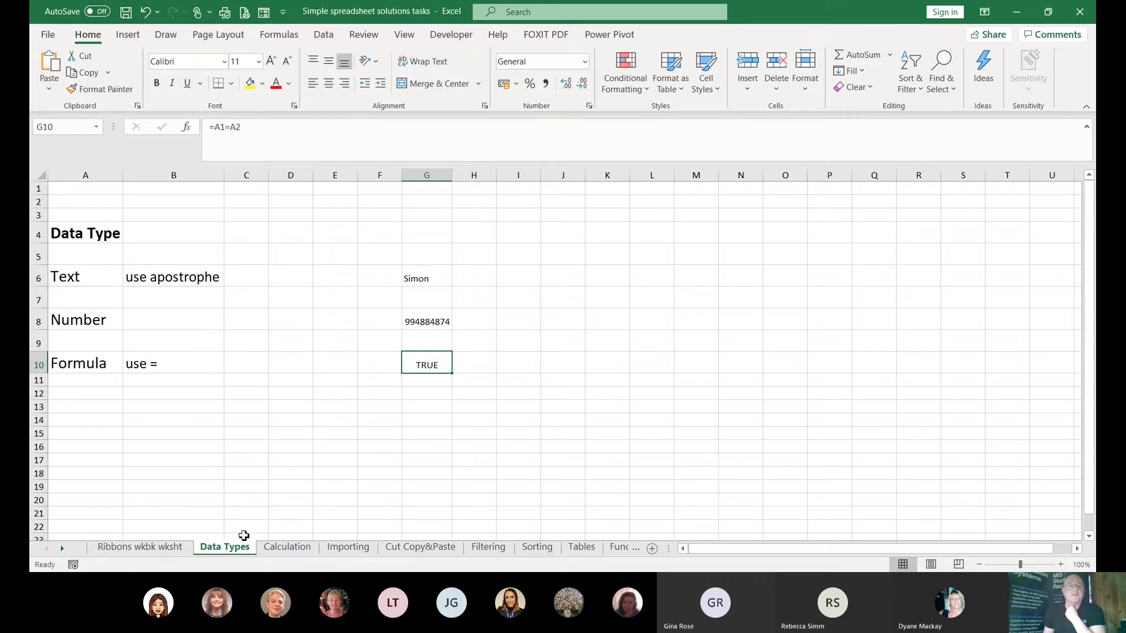
On the Calculation sheet, enter the formula =8+2*5 in cell C12
{"action": "left_click", "coordinate": [287, 547]}
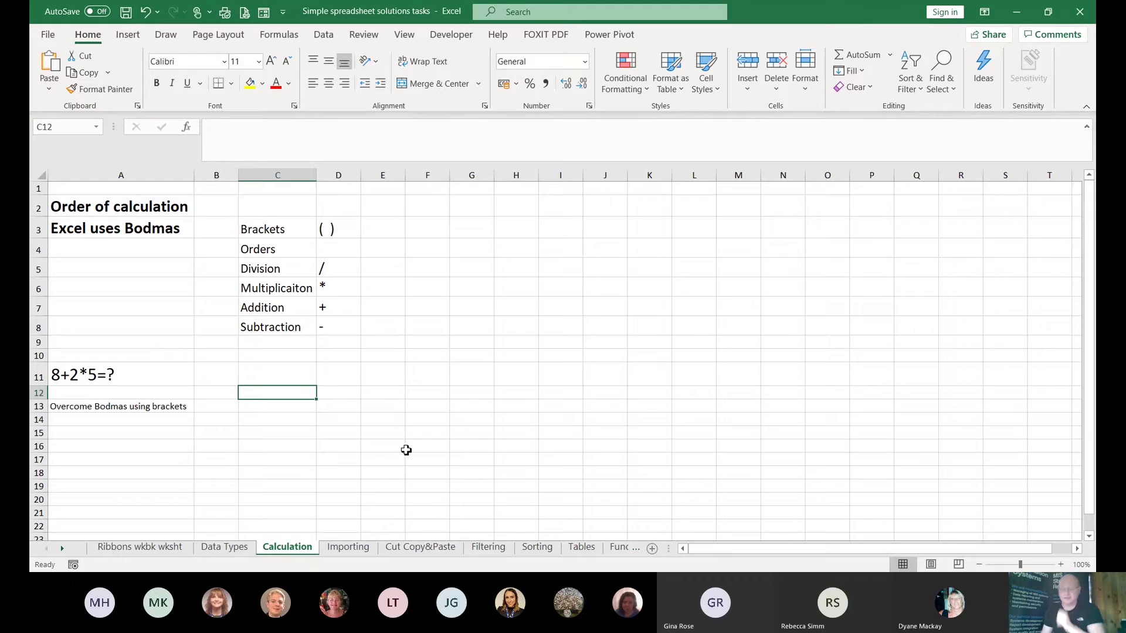
{"action": "type", "text": "="}
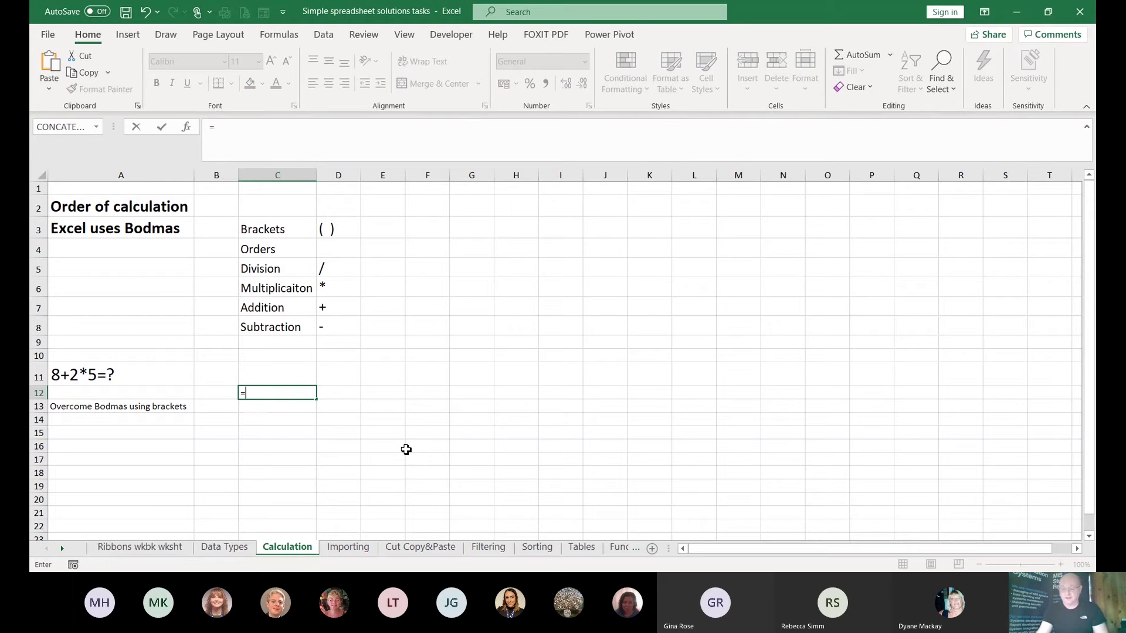
{"action": "type", "text": "8+2*"}
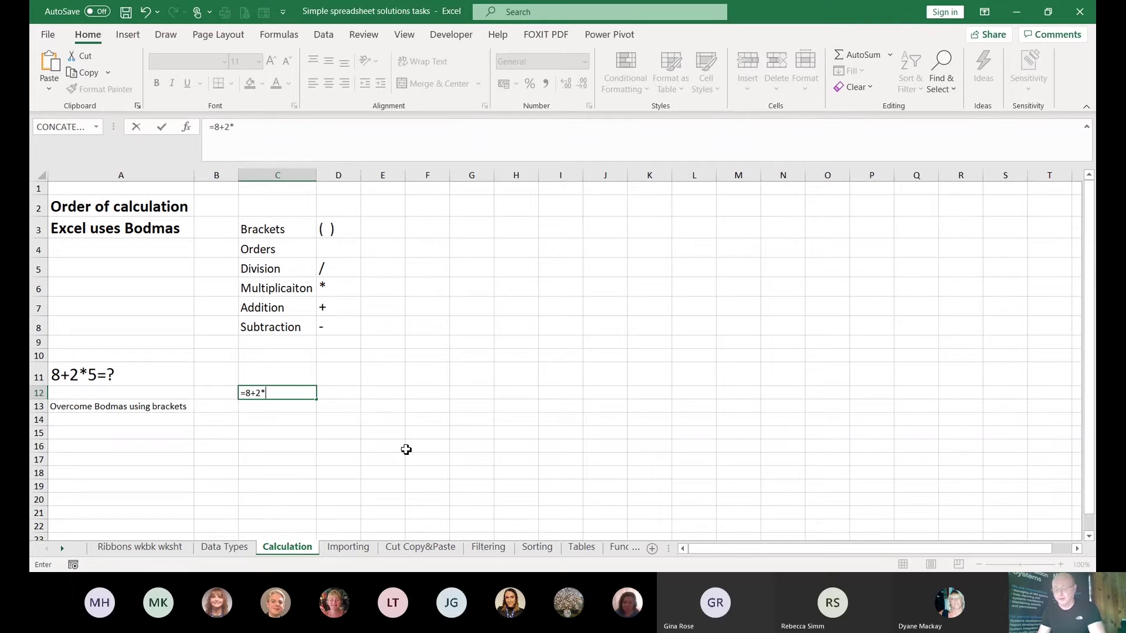
{"action": "type", "text": "5"}
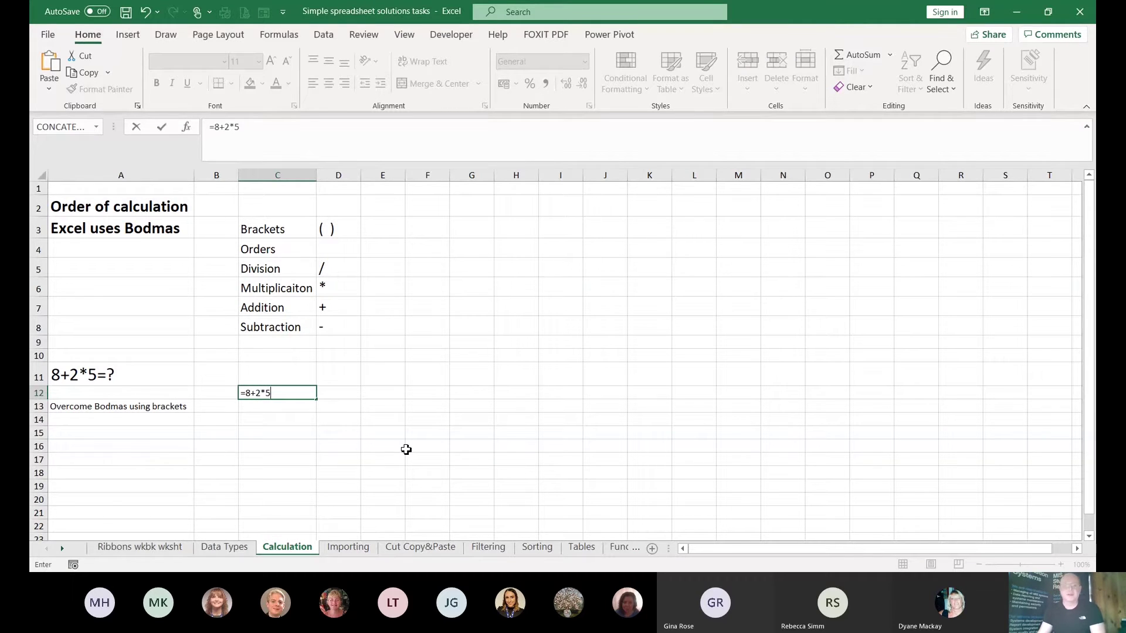
{"action": "key", "text": "Return"}
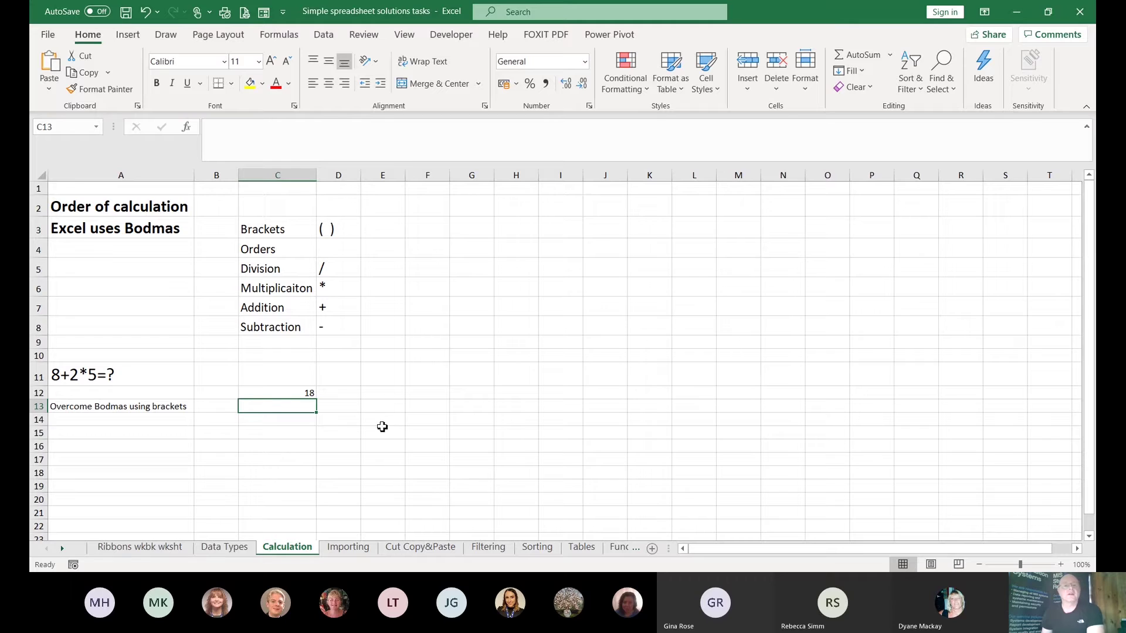
Add brackets around the addition in cell C12 so the formula reads =(8+2)*5
{"action": "left_click", "coordinate": [276, 394]}
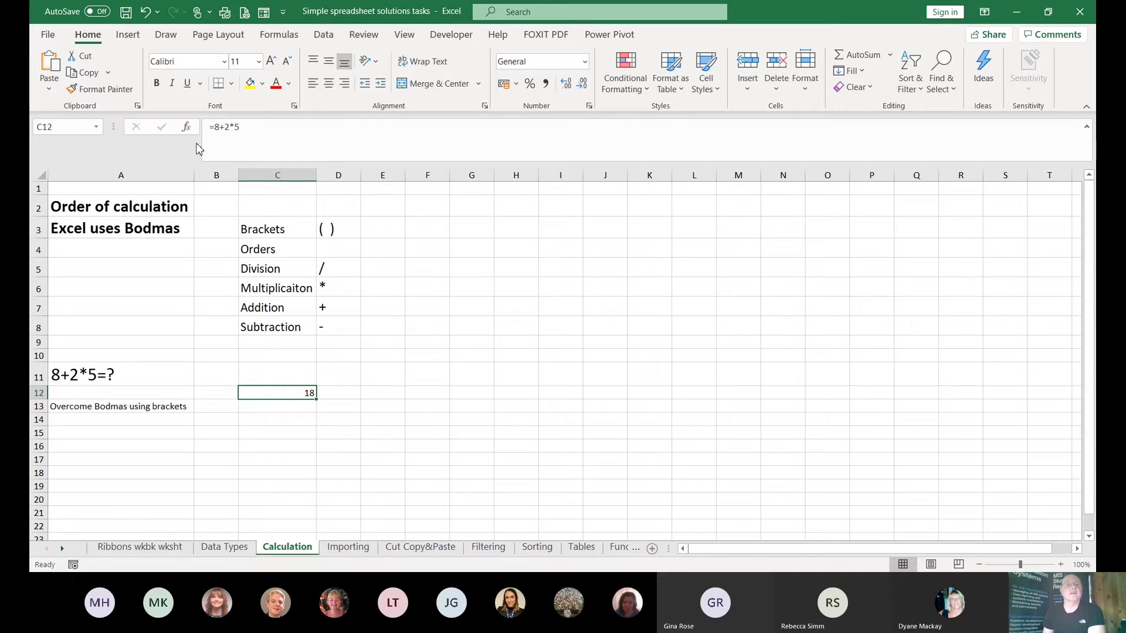
{"action": "left_click", "coordinate": [216, 127]}
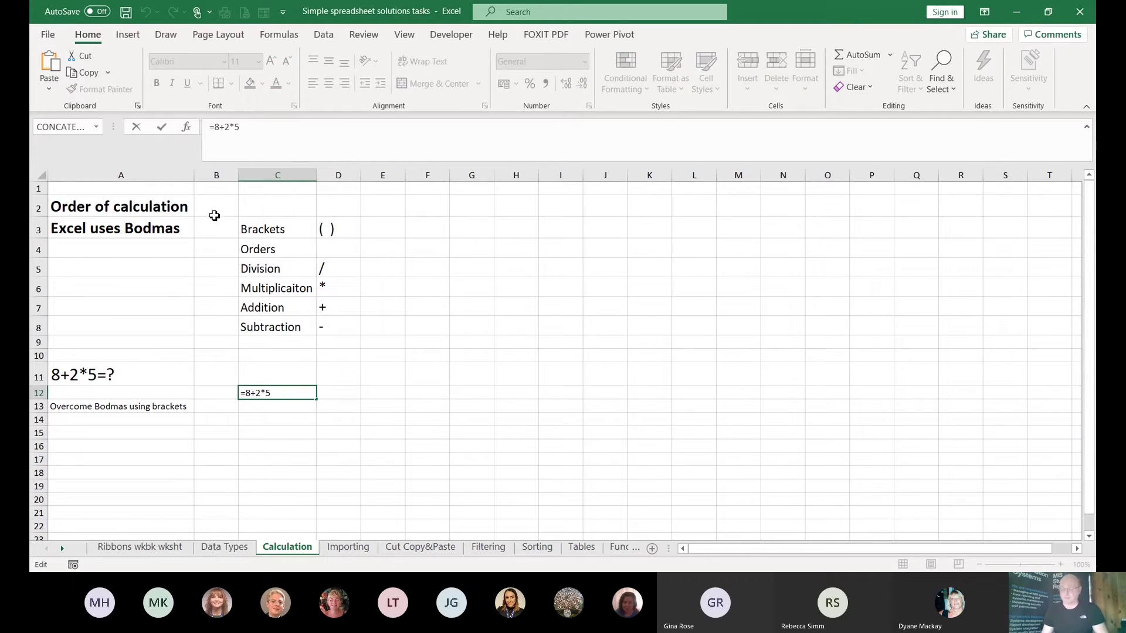
{"action": "type", "text": "( "}
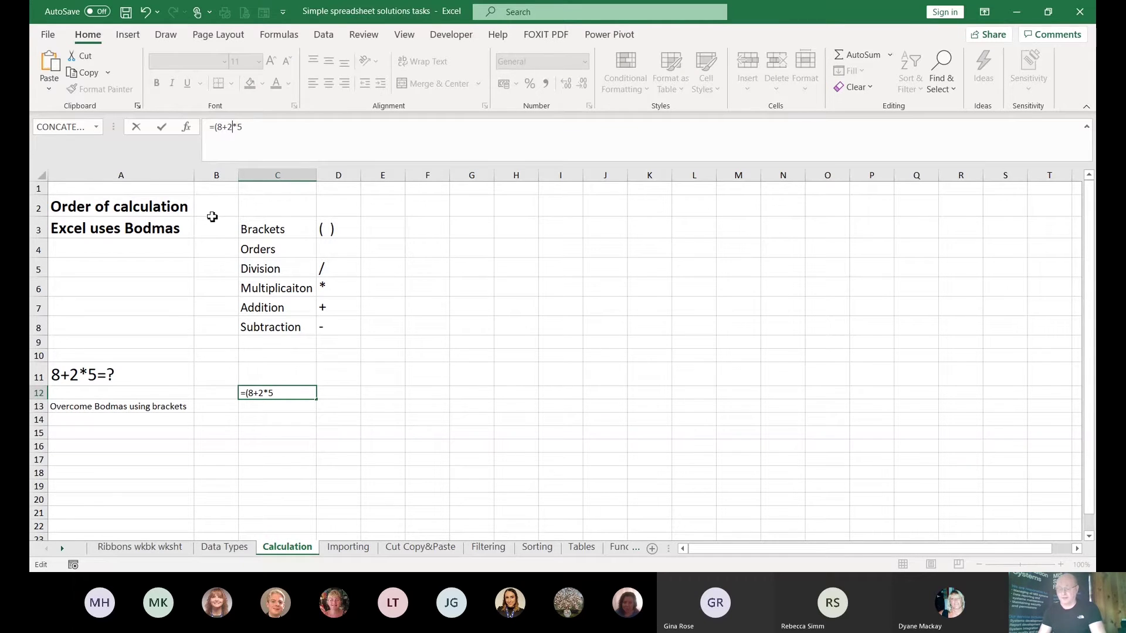
{"action": "type", "text": ")"}
{"action": "key", "text": "Return"}
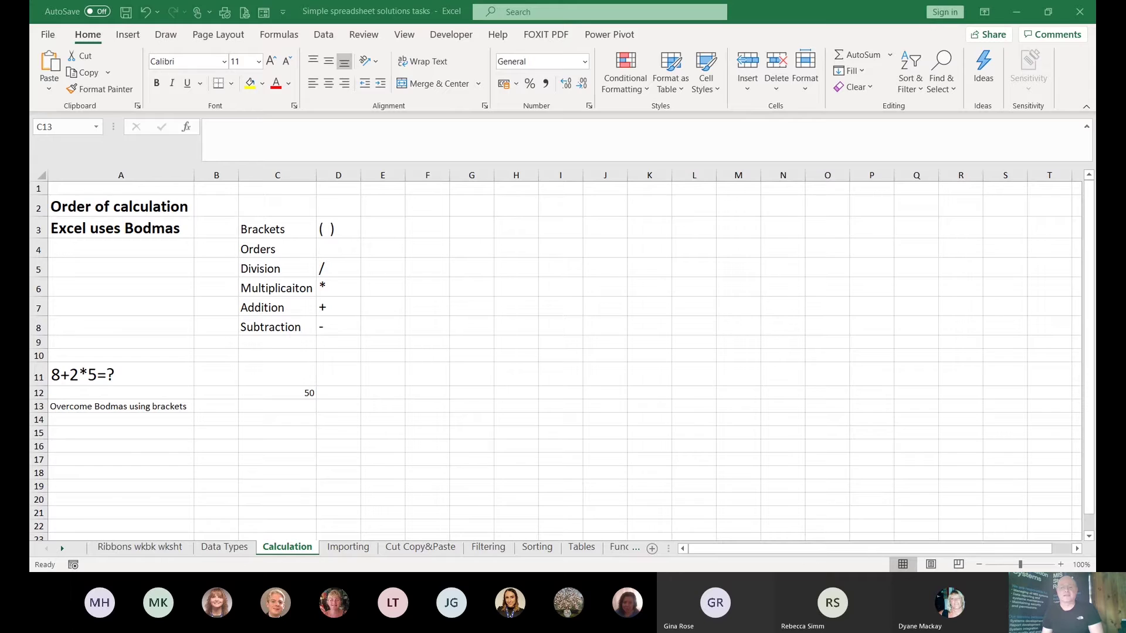
On the Importing sheet, start a text file import of "random text" from the Simple spreadsheet solutions resources folder
{"action": "left_click", "coordinate": [391, 311]}
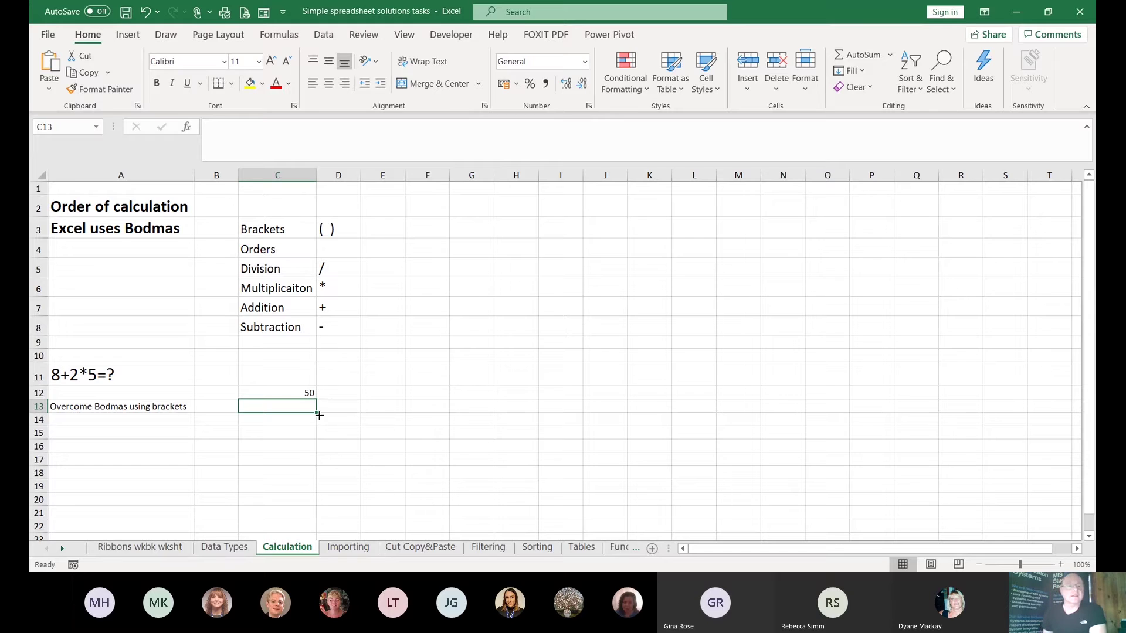
{"action": "left_click", "coordinate": [346, 547]}
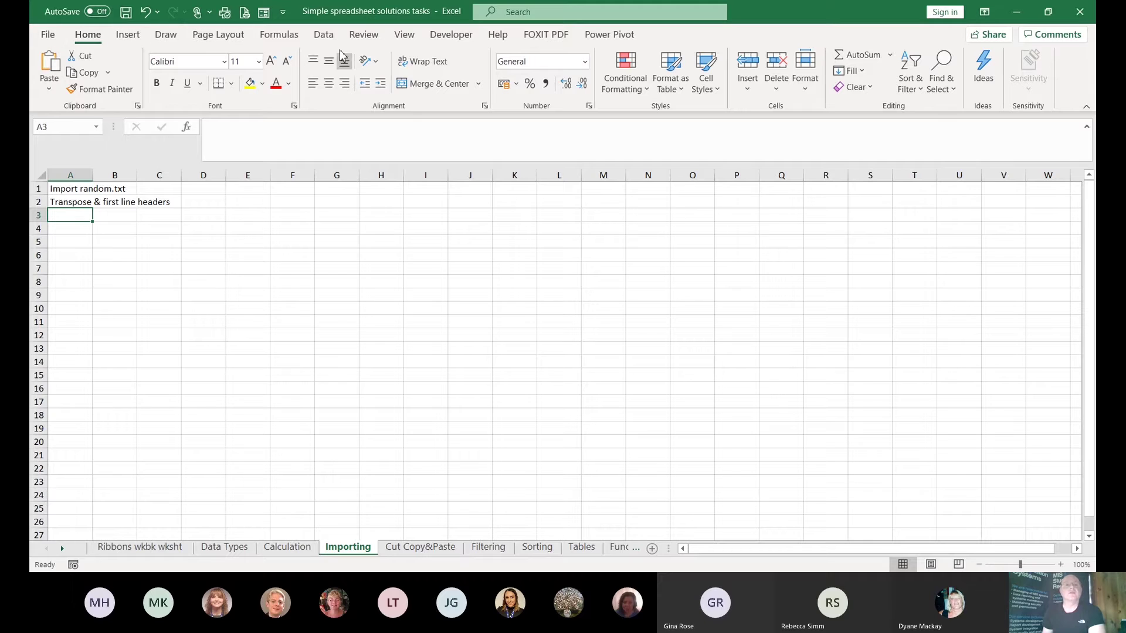
{"action": "left_click", "coordinate": [318, 38]}
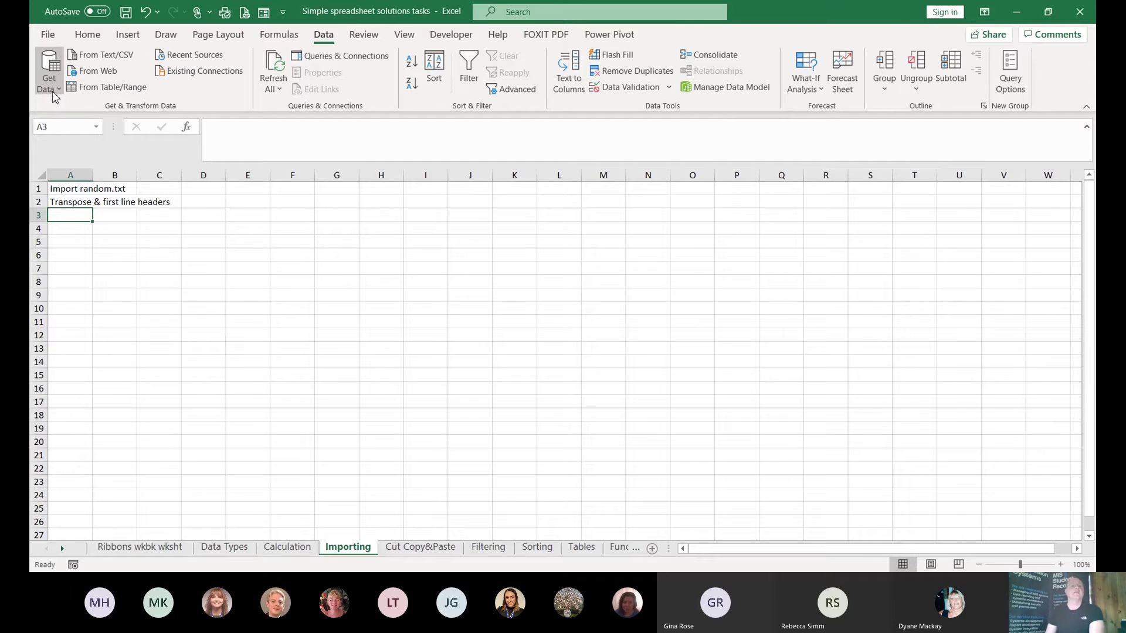
{"action": "left_click", "coordinate": [100, 59]}
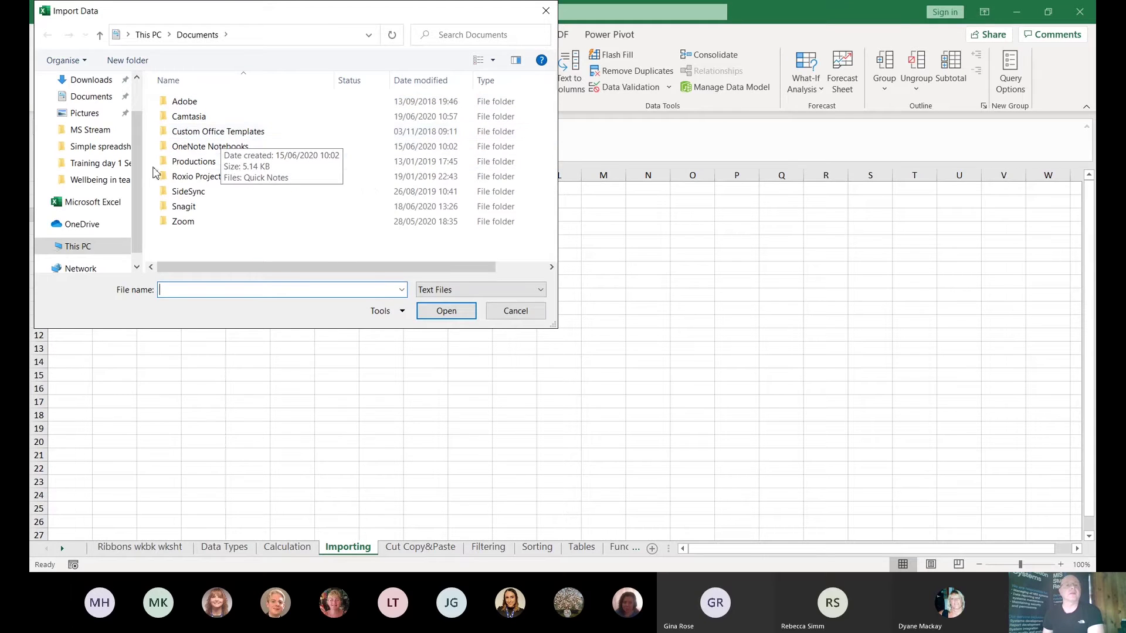
{"action": "left_click", "coordinate": [123, 146]}
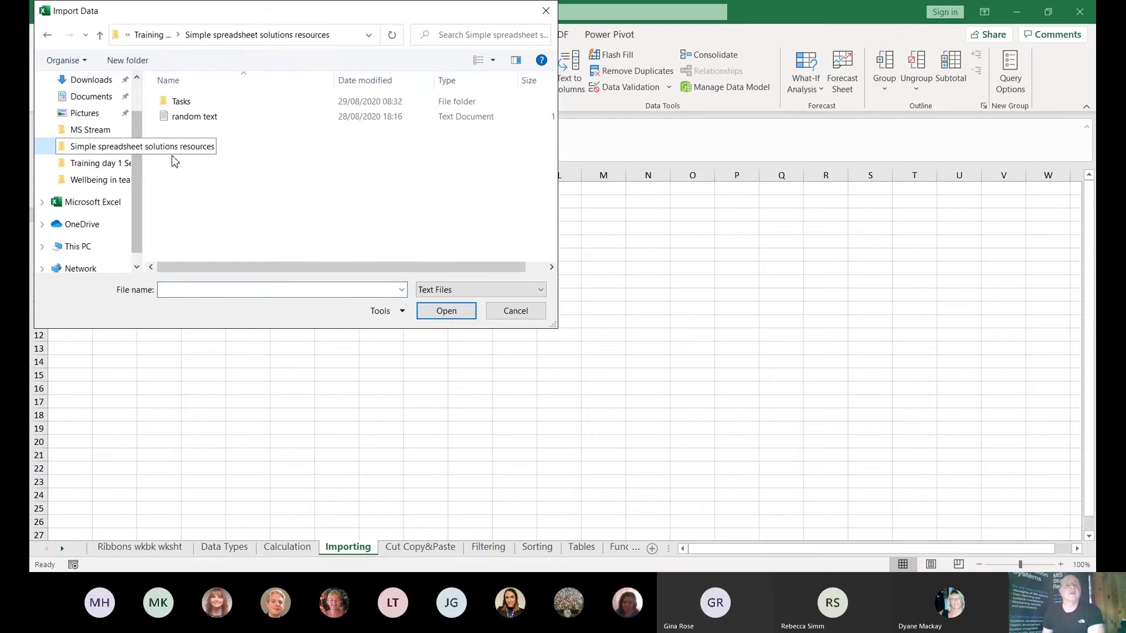
{"action": "left_click", "coordinate": [200, 118]}
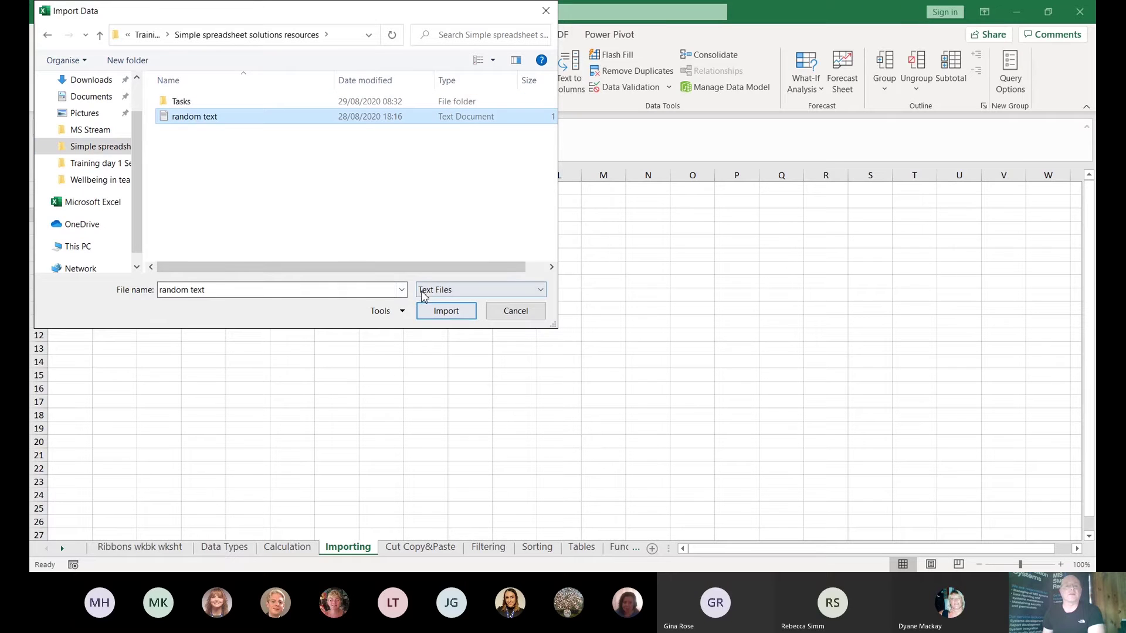
{"action": "left_click", "coordinate": [444, 315]}
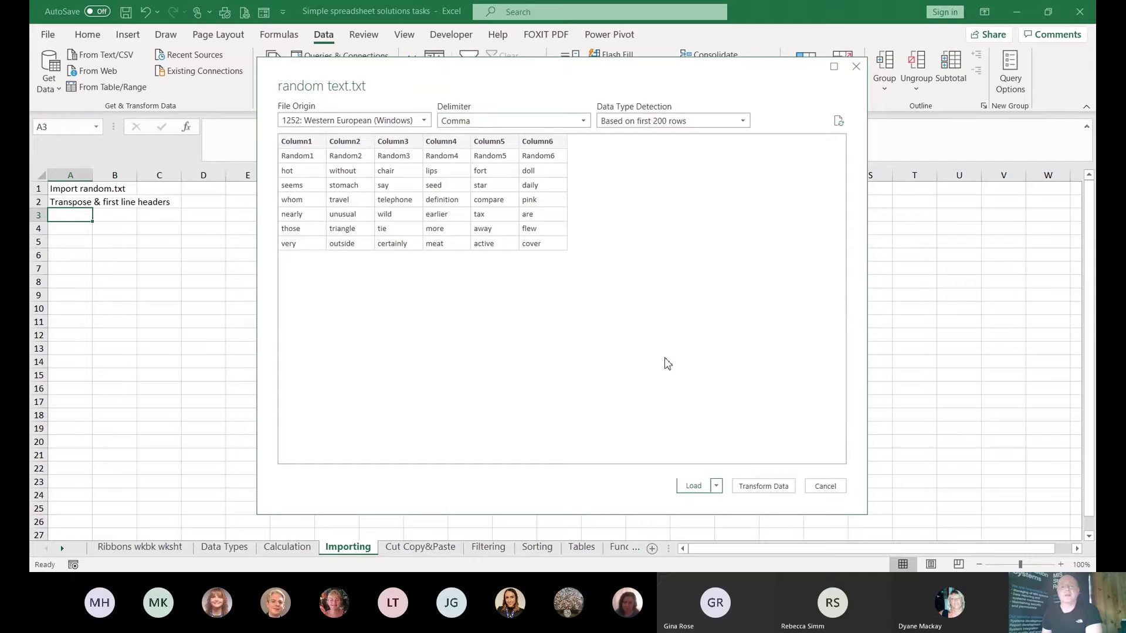
Transform the imported data to use its first row as headers, and load it into a new worksheet
{"action": "left_click", "coordinate": [765, 492]}
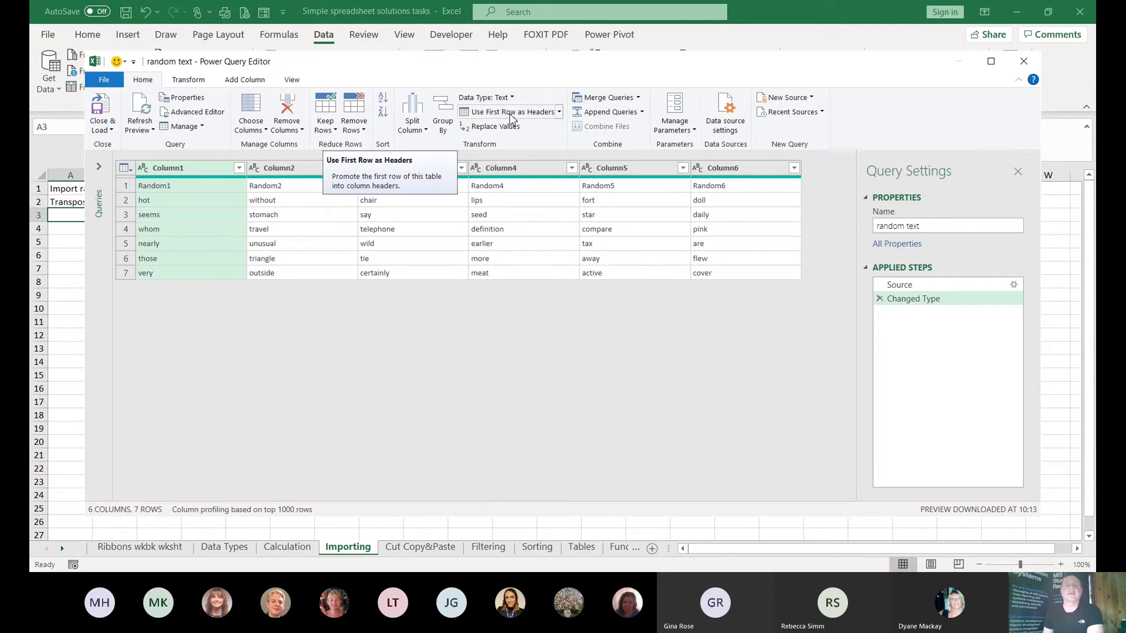
{"action": "left_click", "coordinate": [507, 115]}
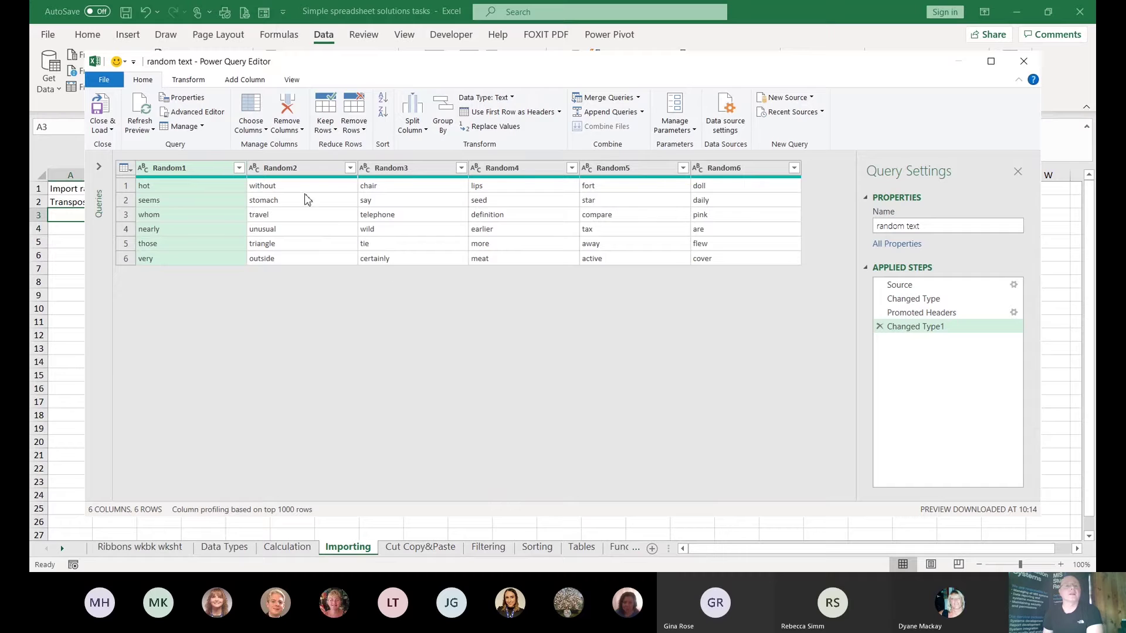
{"action": "left_click", "coordinate": [103, 115]}
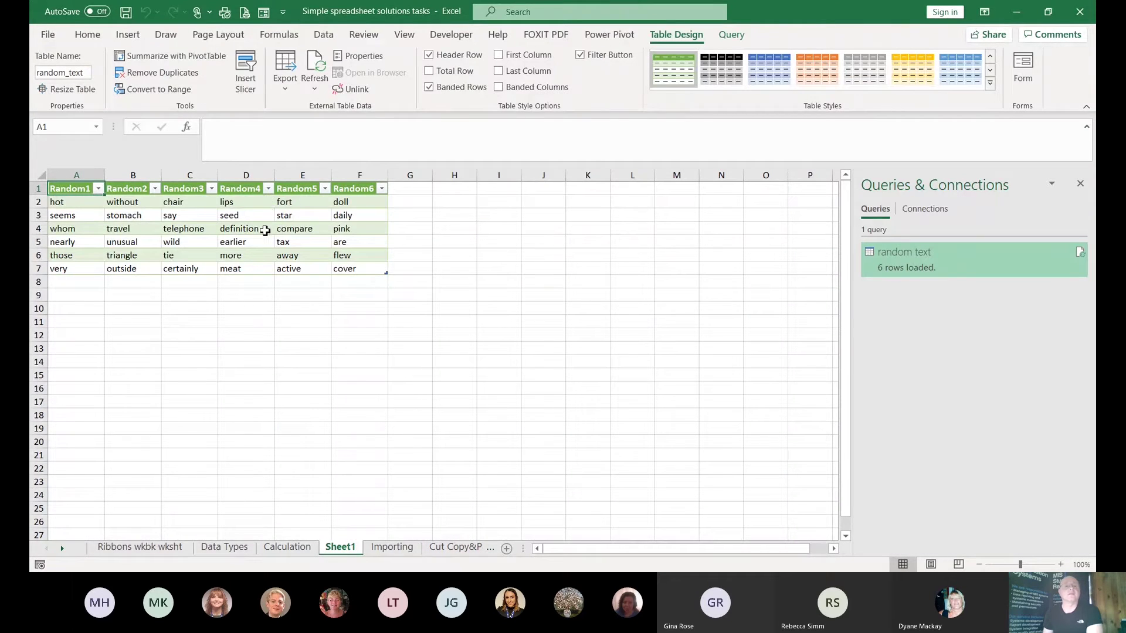
{"action": "left_click", "coordinate": [238, 217]}
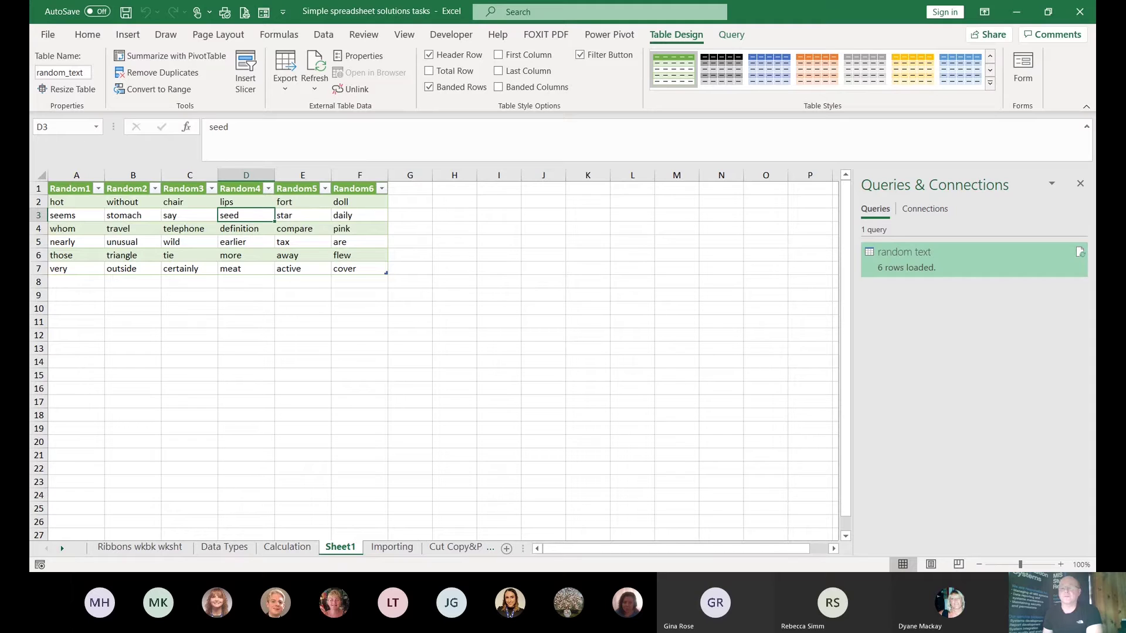
Return to the Importing sheet briefly, and open the Cut Copy&Paste sheet with cell D8 selected
{"action": "key", "text": "alt+Tab"}
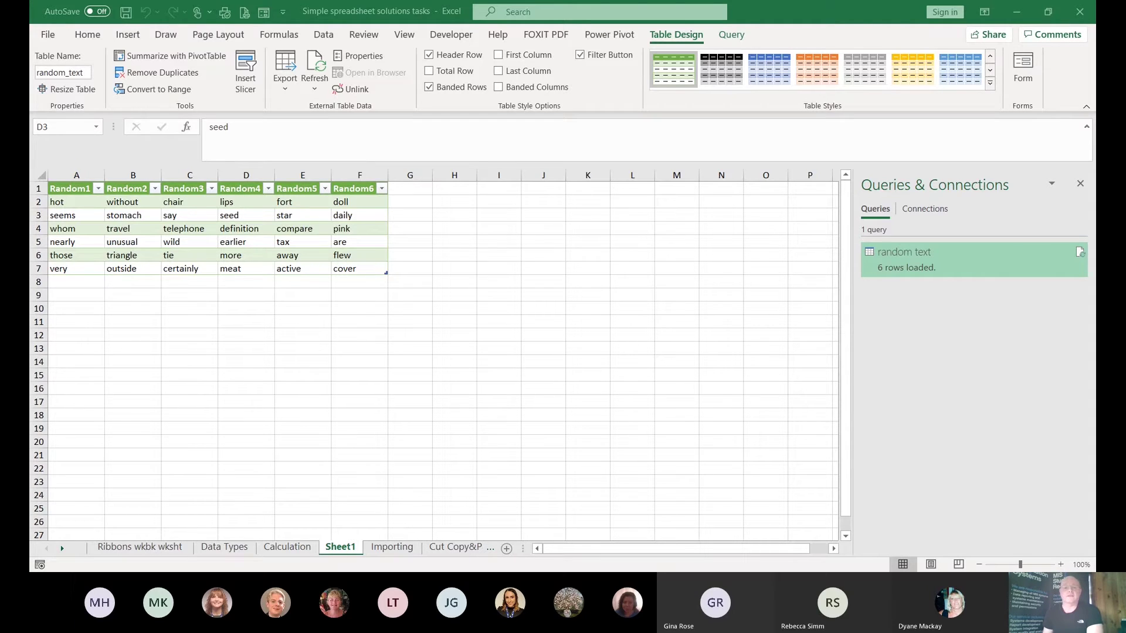
{"action": "left_click", "coordinate": [606, 473]}
{"action": "left_click", "coordinate": [392, 546]}
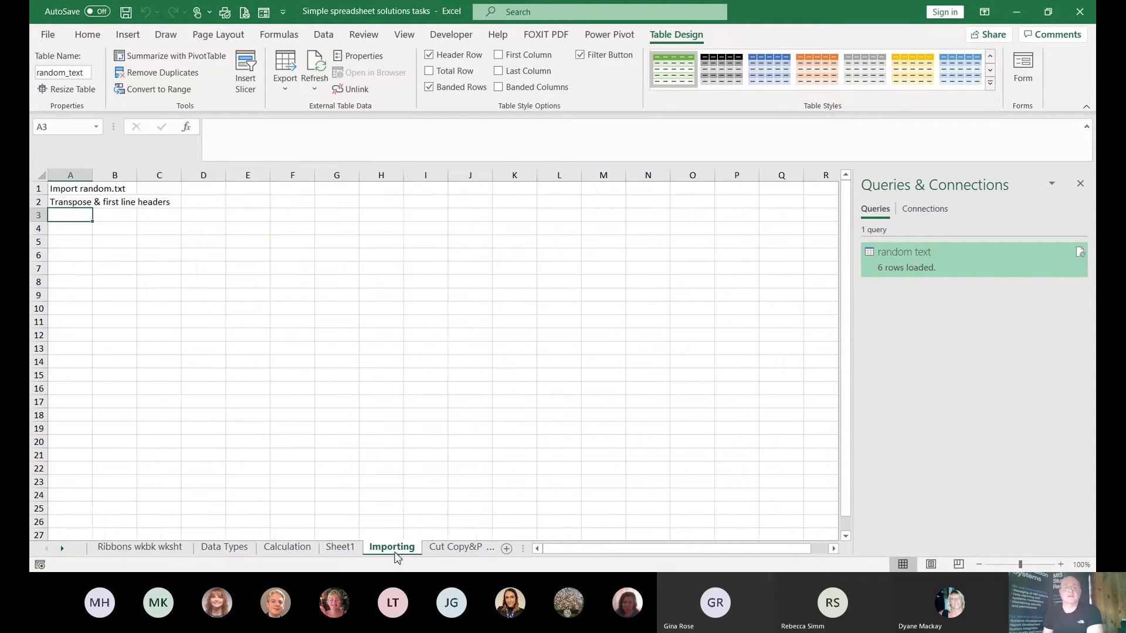
{"action": "left_click", "coordinate": [447, 547]}
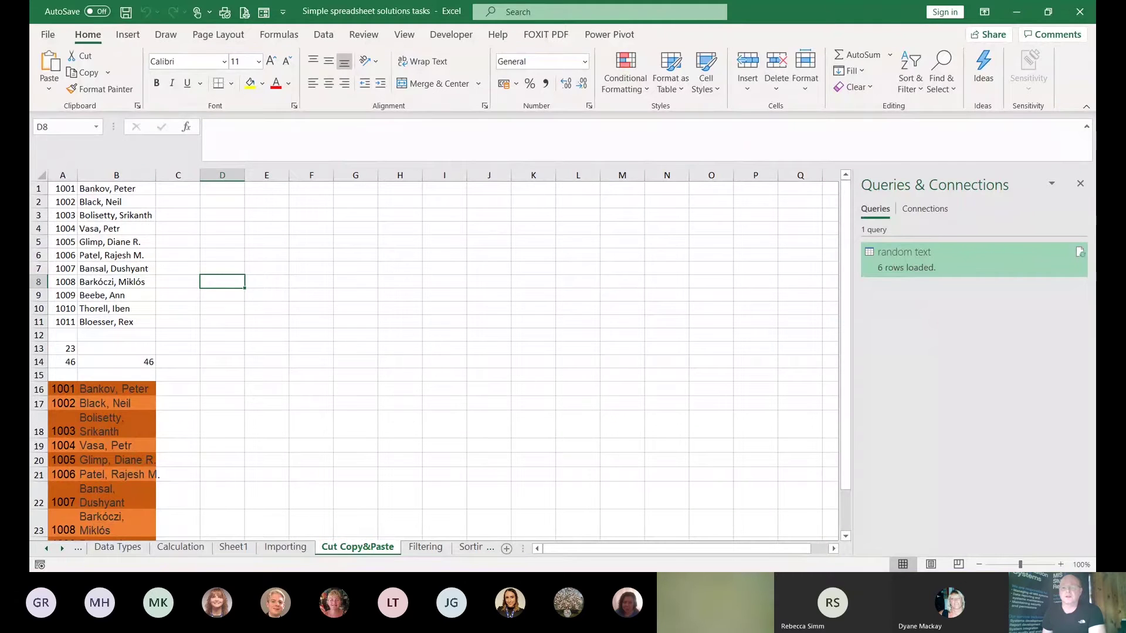
{"action": "key", "text": "alt+Tab"}
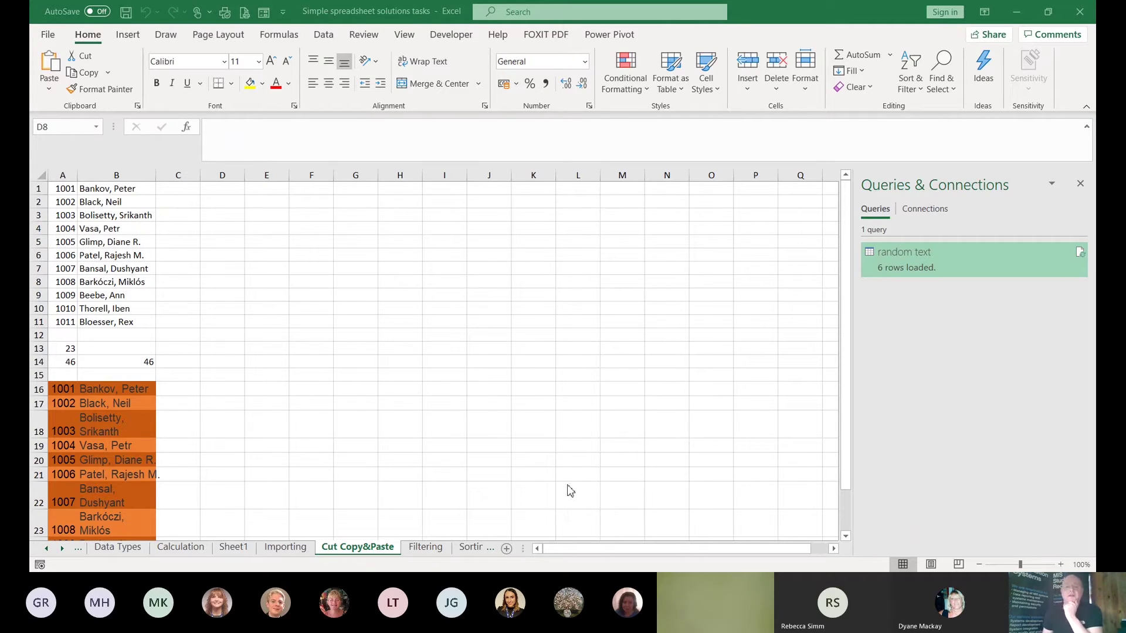
{"action": "left_click", "coordinate": [222, 282]}
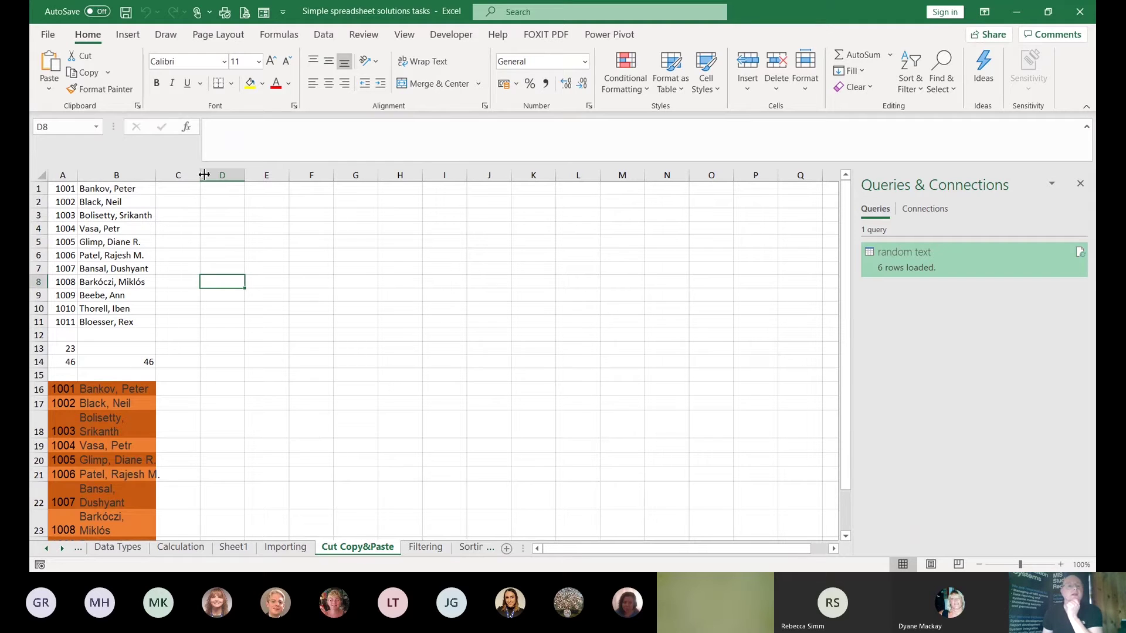
Cut the name from cell B3, paste it into cell D3, and undo the move
{"action": "left_click", "coordinate": [137, 219]}
{"action": "right_click", "coordinate": [136, 219]}
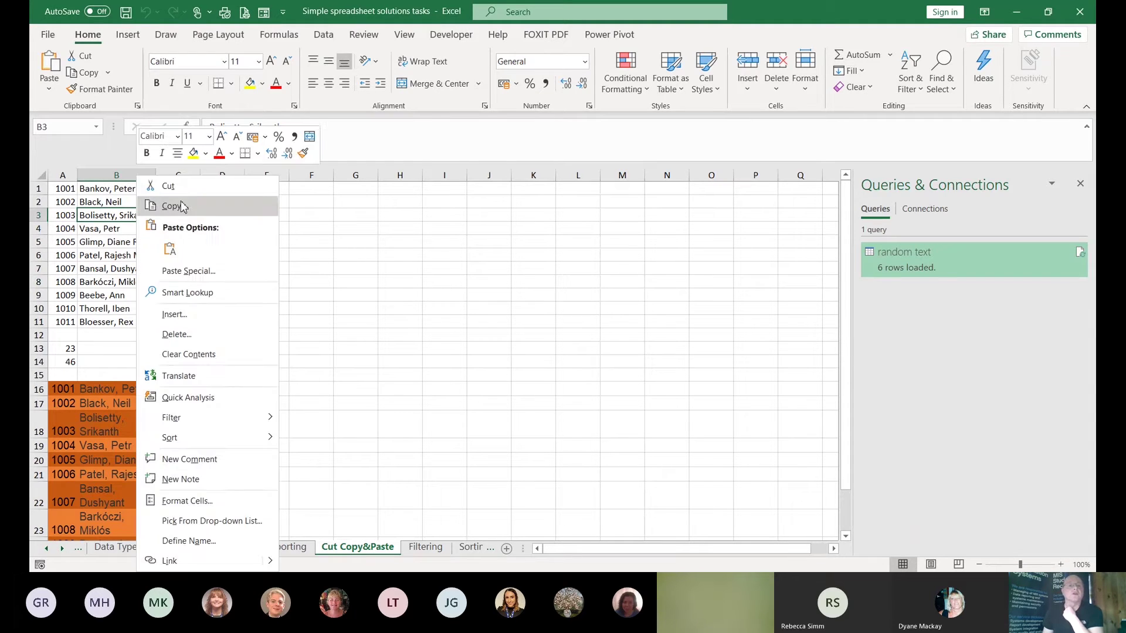
{"action": "left_click", "coordinate": [176, 191]}
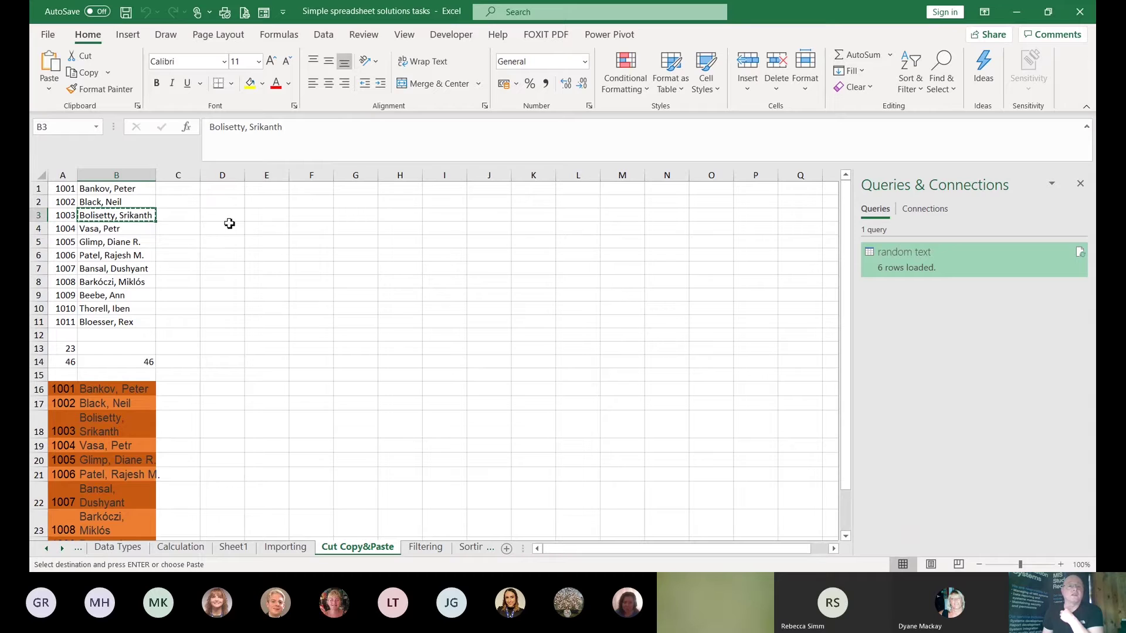
{"action": "left_click", "coordinate": [229, 222]}
{"action": "right_click", "coordinate": [229, 221]}
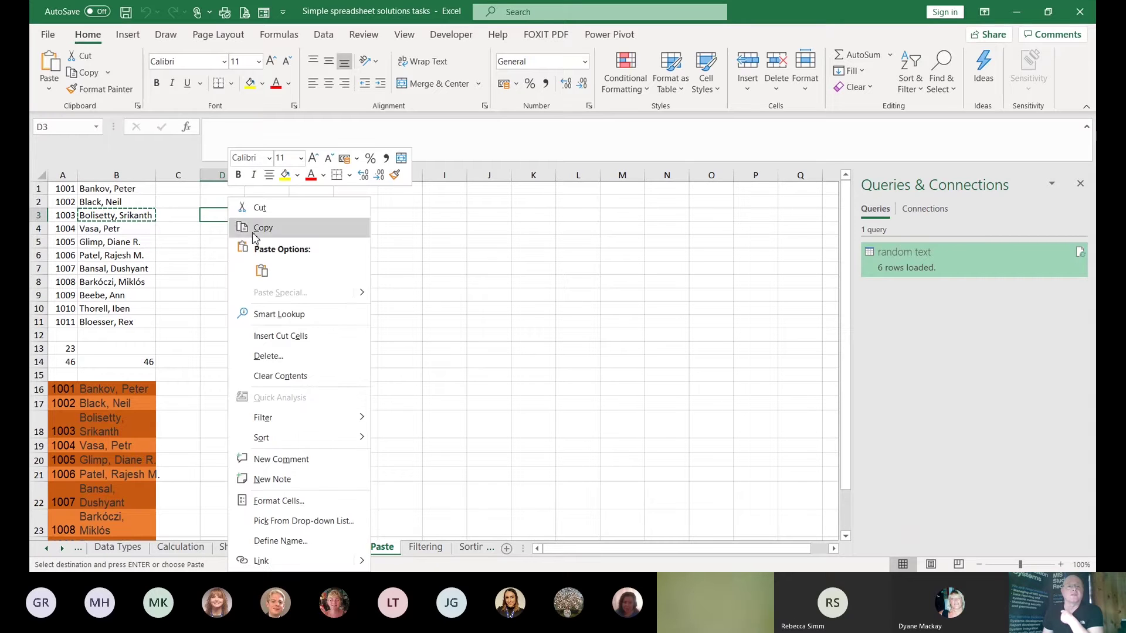
{"action": "left_click", "coordinate": [261, 271]}
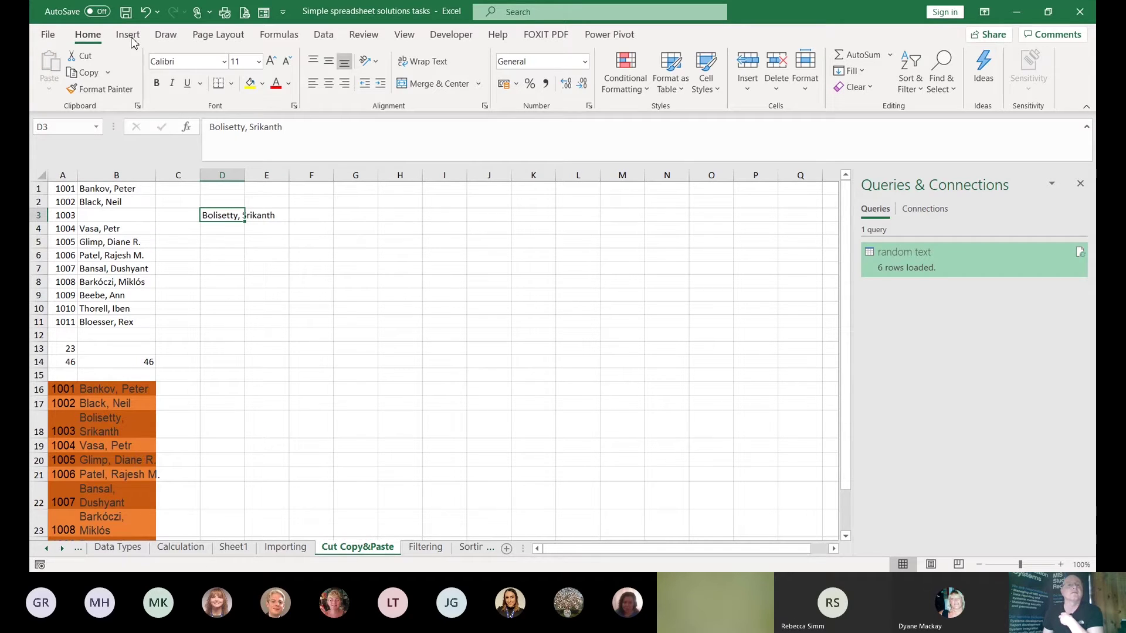
{"action": "left_click", "coordinate": [145, 12]}
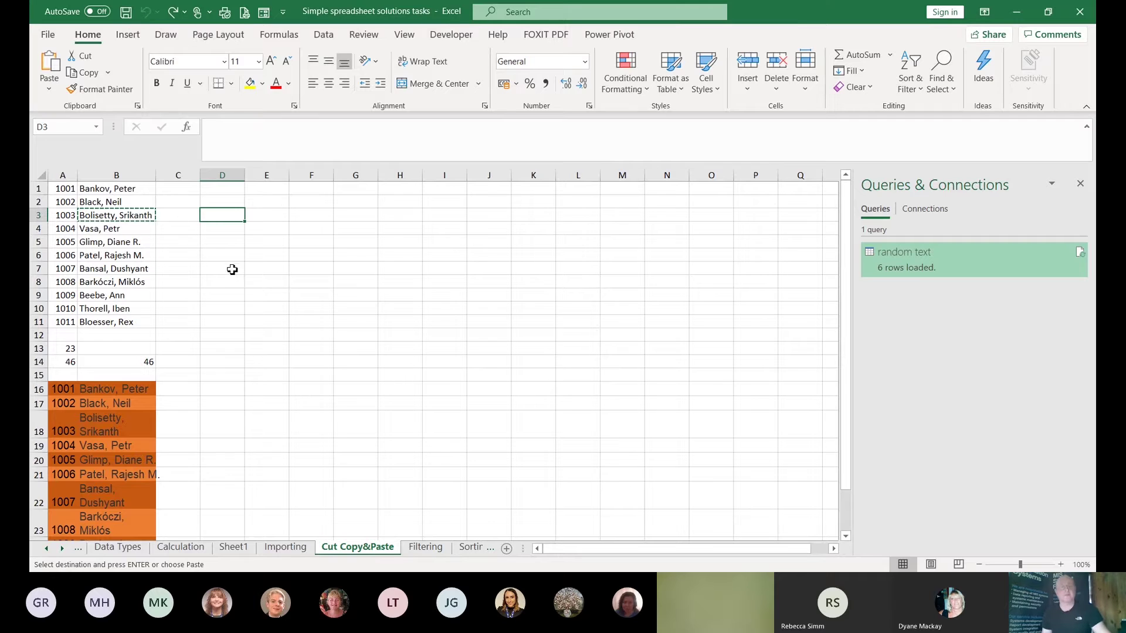
{"action": "key", "text": "Escape"}
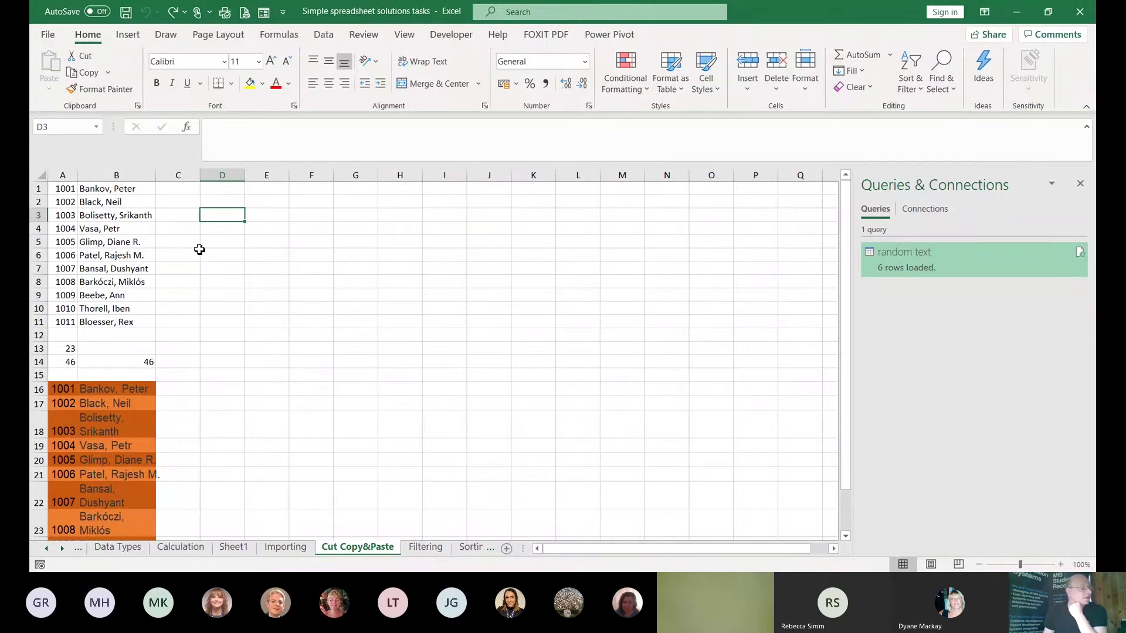
Try to copy the name in cell B3 to cell D3
{"action": "right_click", "coordinate": [120, 215]}
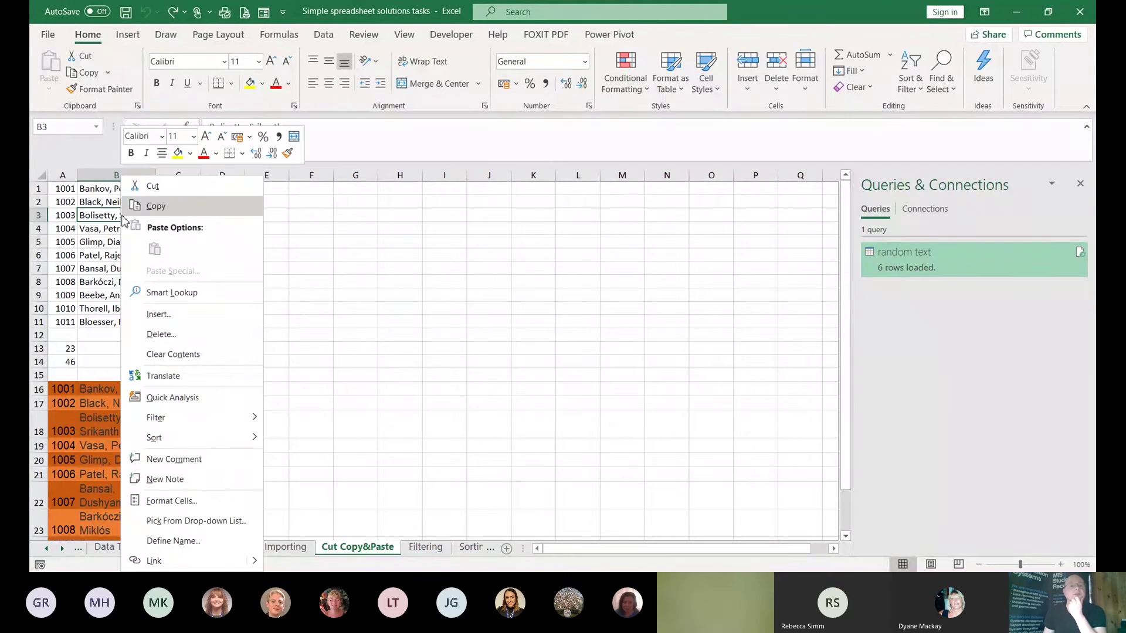
{"action": "left_click", "coordinate": [158, 210]}
{"action": "left_click", "coordinate": [223, 215]}
{"action": "right_click", "coordinate": [225, 217]}
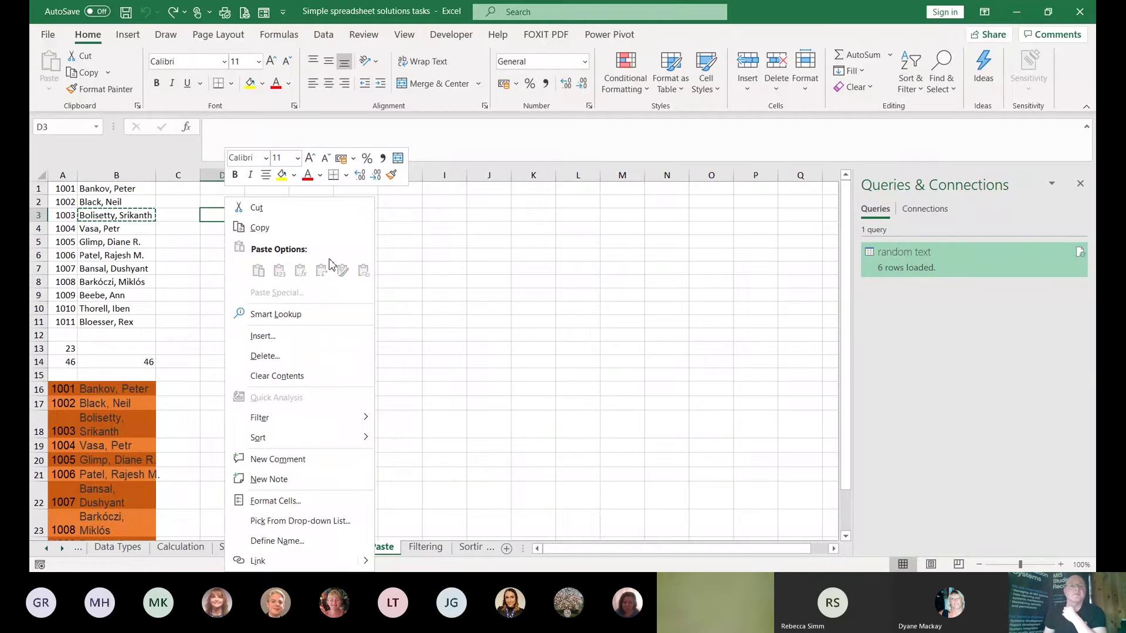
{"action": "key", "text": "Escape"}
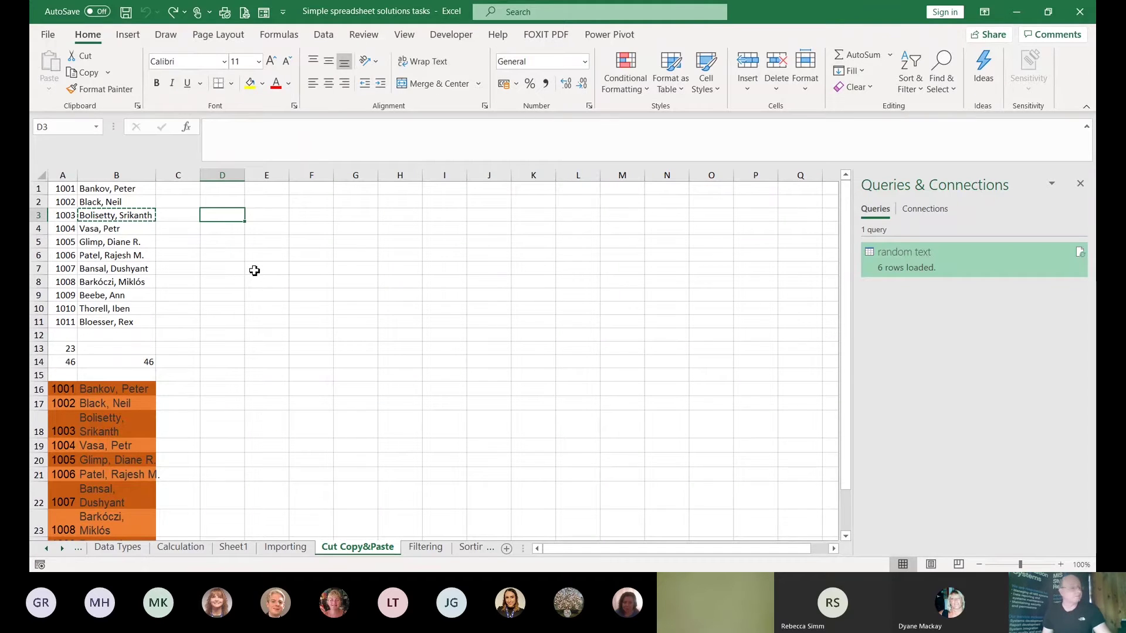
Copy the name in cell B3 and paste it into cell E4 with the standard paste option
{"action": "left_click", "coordinate": [152, 217]}
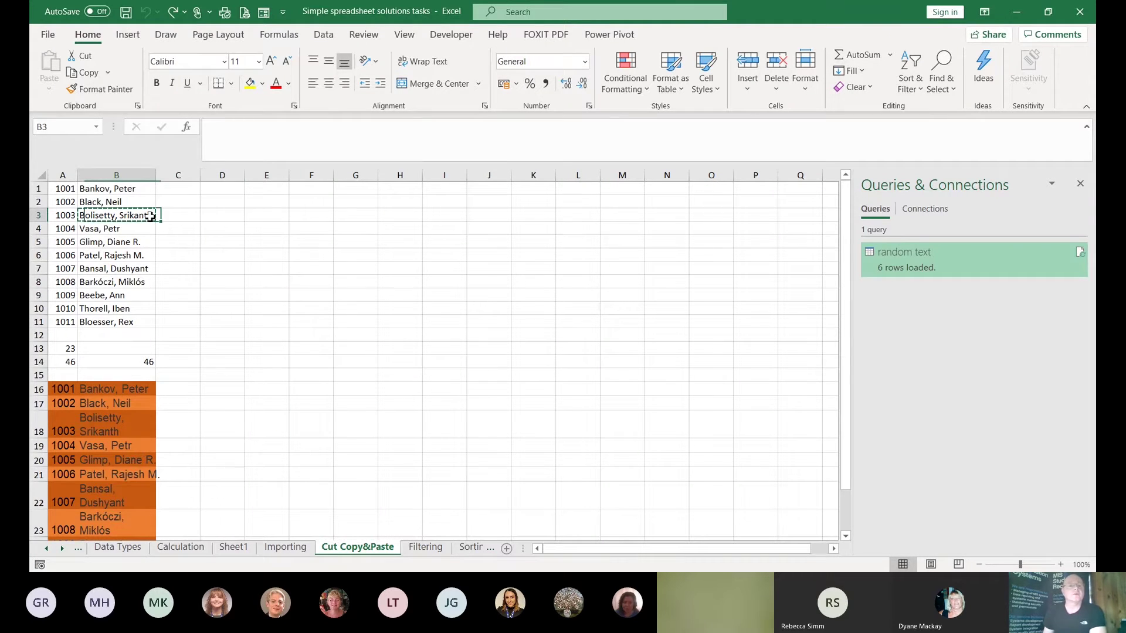
{"action": "right_click", "coordinate": [151, 217]}
{"action": "left_click", "coordinate": [188, 206]}
{"action": "left_click", "coordinate": [276, 226]}
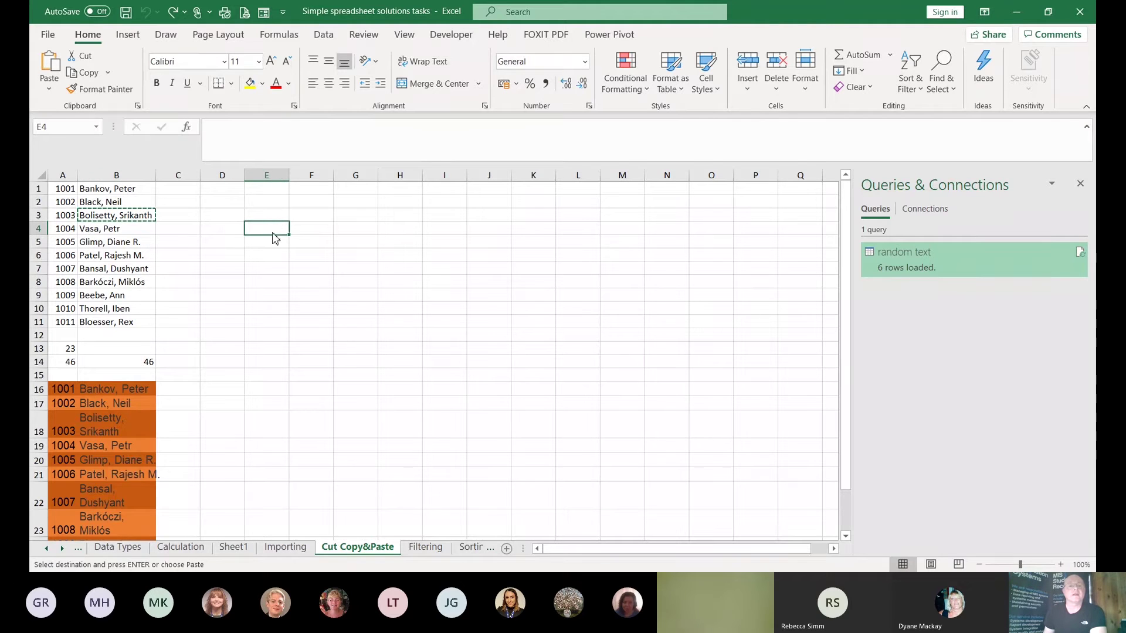
{"action": "right_click", "coordinate": [272, 230]}
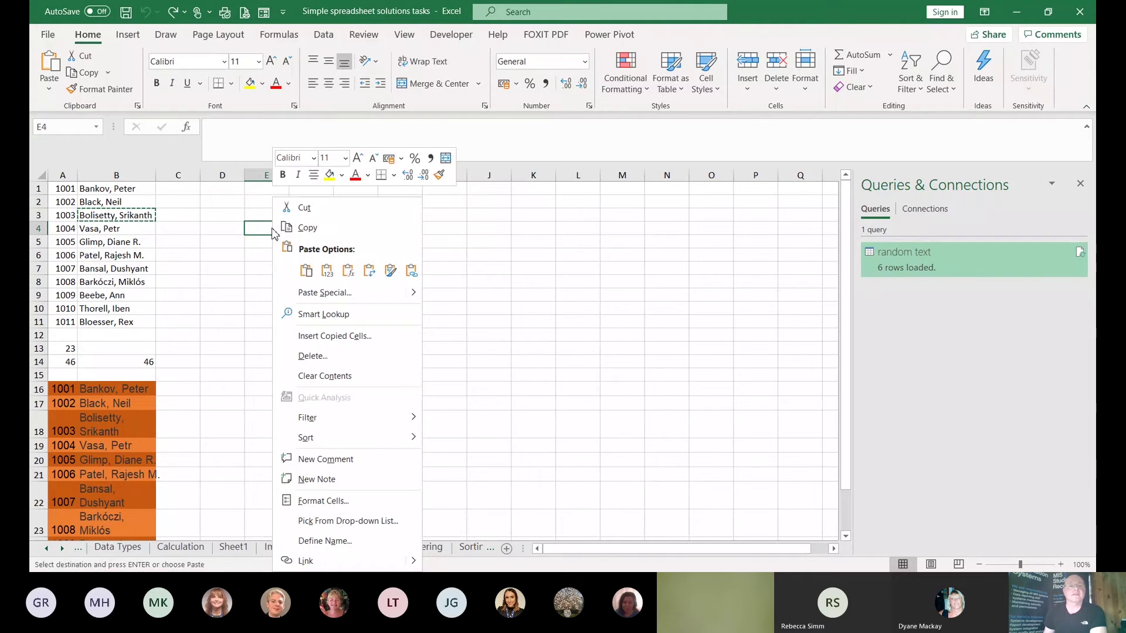
{"action": "left_click", "coordinate": [306, 271]}
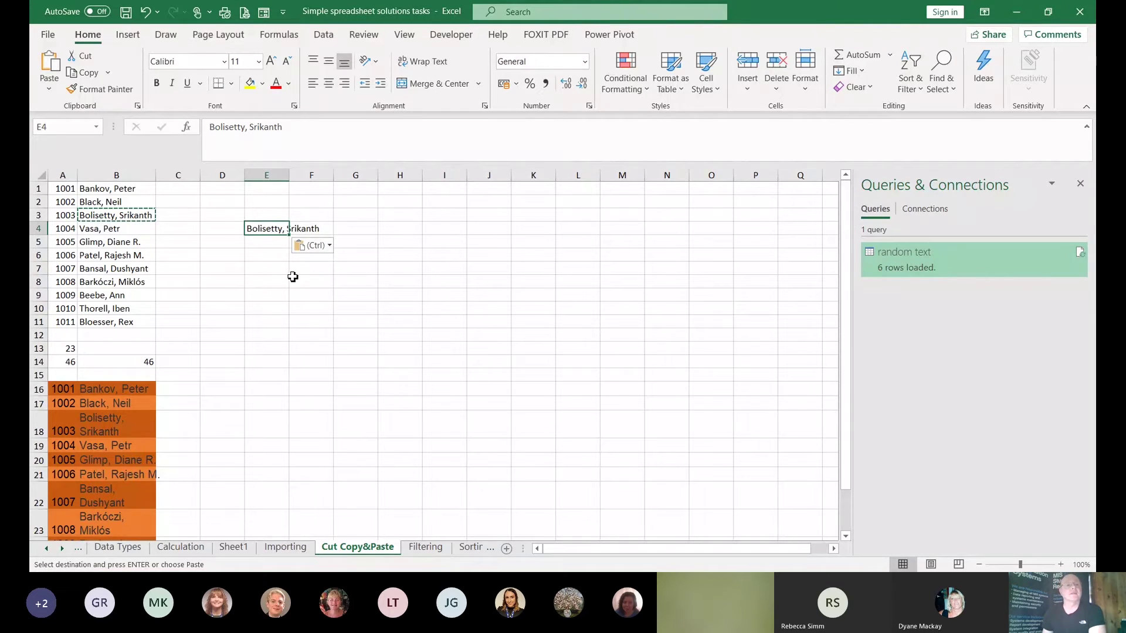
{"action": "right_click", "coordinate": [126, 216]}
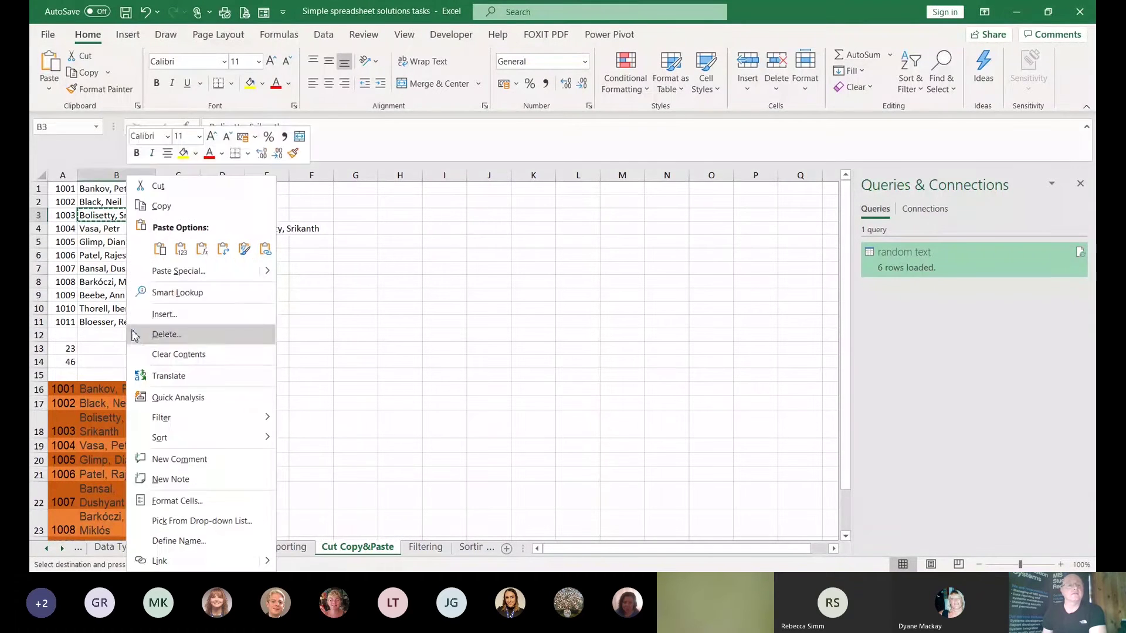
{"action": "left_click", "coordinate": [181, 250]}
{"action": "left_click", "coordinate": [73, 348]}
{"action": "right_click", "coordinate": [74, 348]}
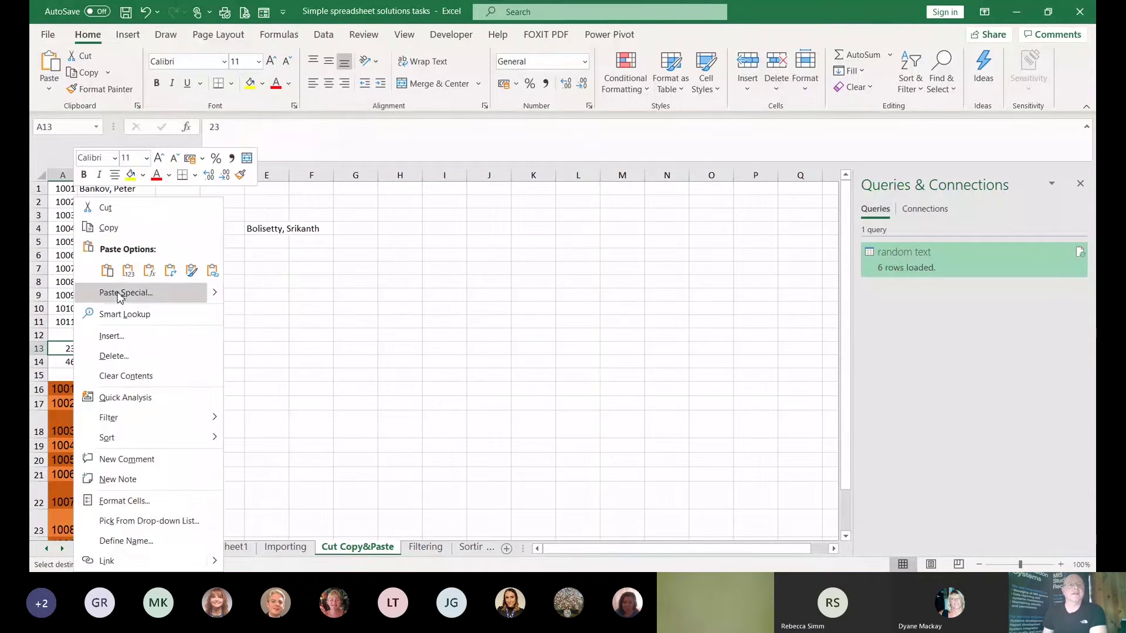
{"action": "left_click", "coordinate": [138, 229]}
{"action": "left_click", "coordinate": [268, 297]}
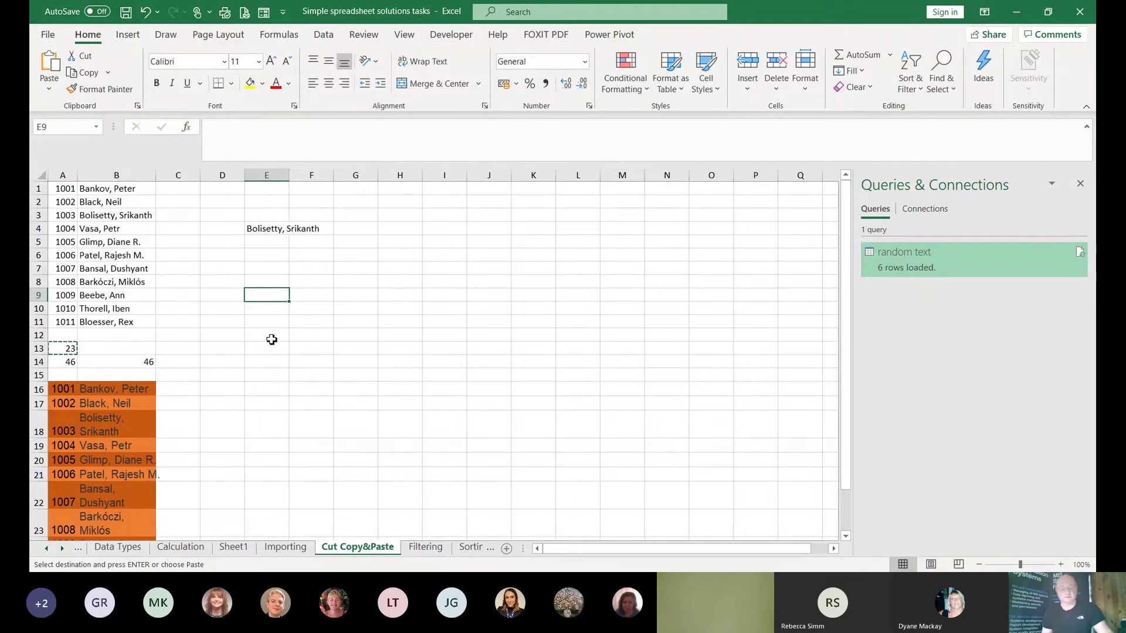
{"action": "key", "text": "Escape"}
Copy the formula cell B14, paste only its value into cell E6, and check the pasted cell's content
{"action": "left_click", "coordinate": [70, 361]}
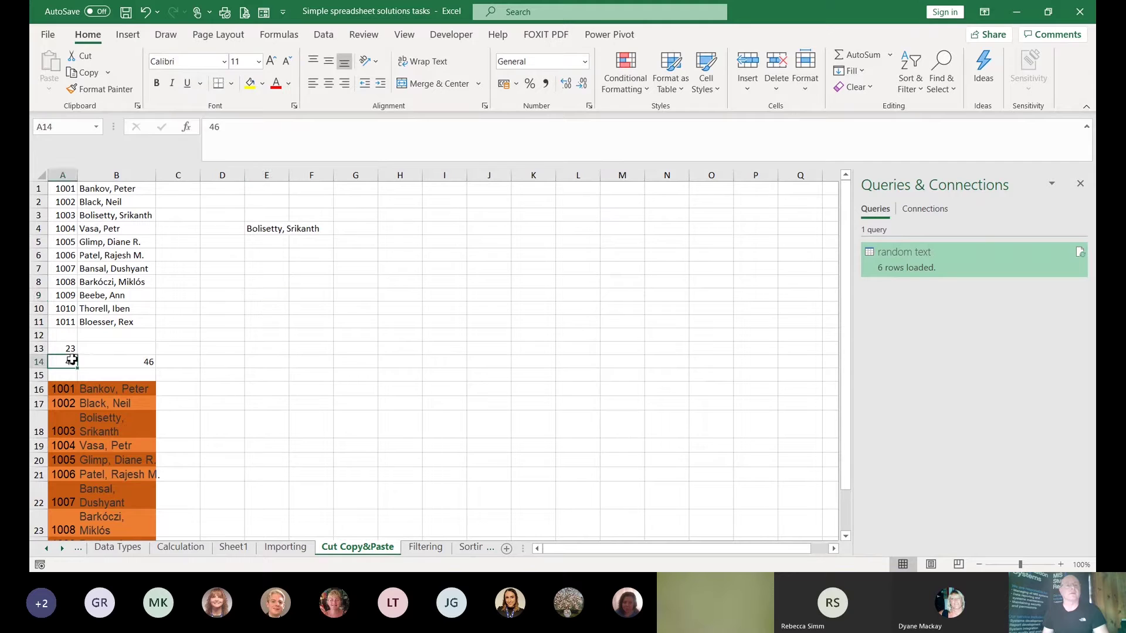
{"action": "left_click", "coordinate": [130, 362]}
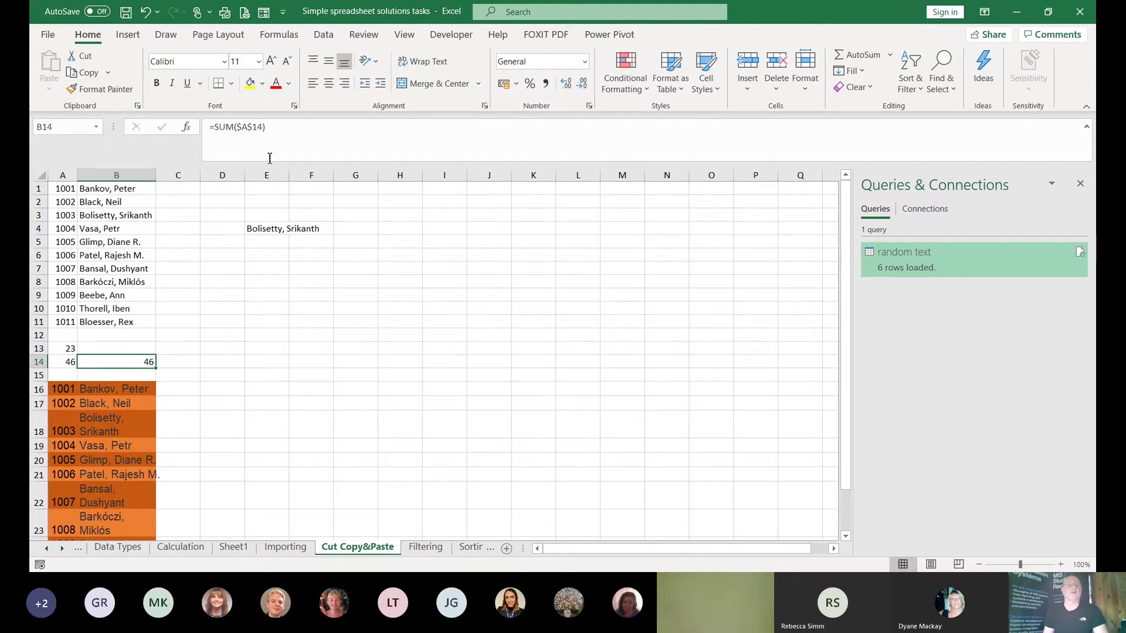
{"action": "right_click", "coordinate": [125, 362]}
{"action": "left_click", "coordinate": [212, 229]}
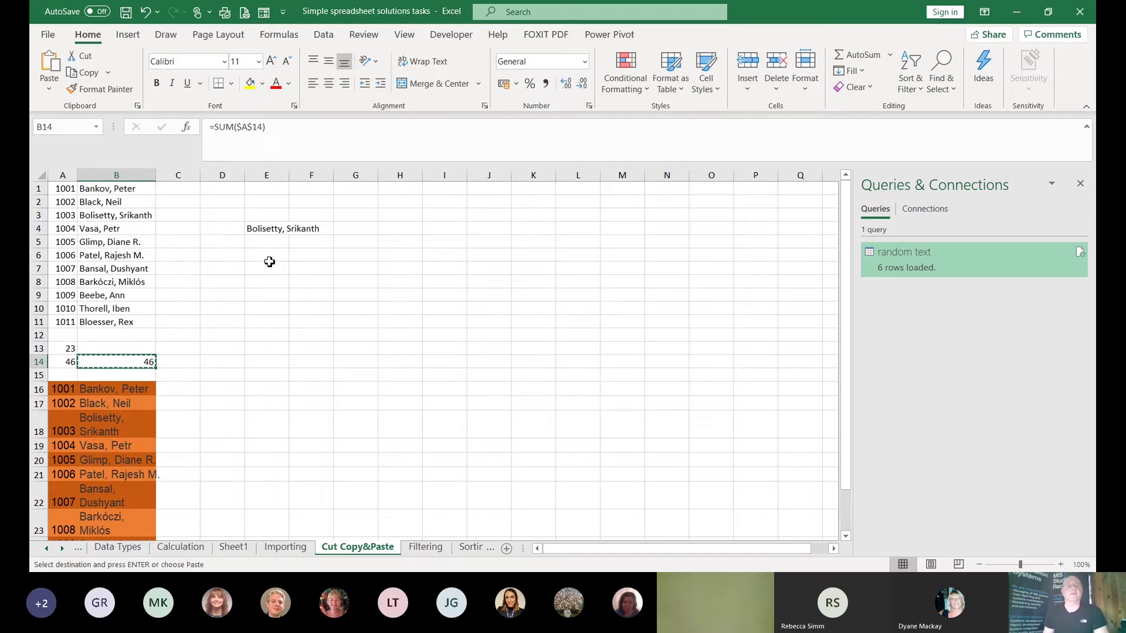
{"action": "left_click", "coordinate": [269, 262]}
{"action": "right_click", "coordinate": [269, 262]}
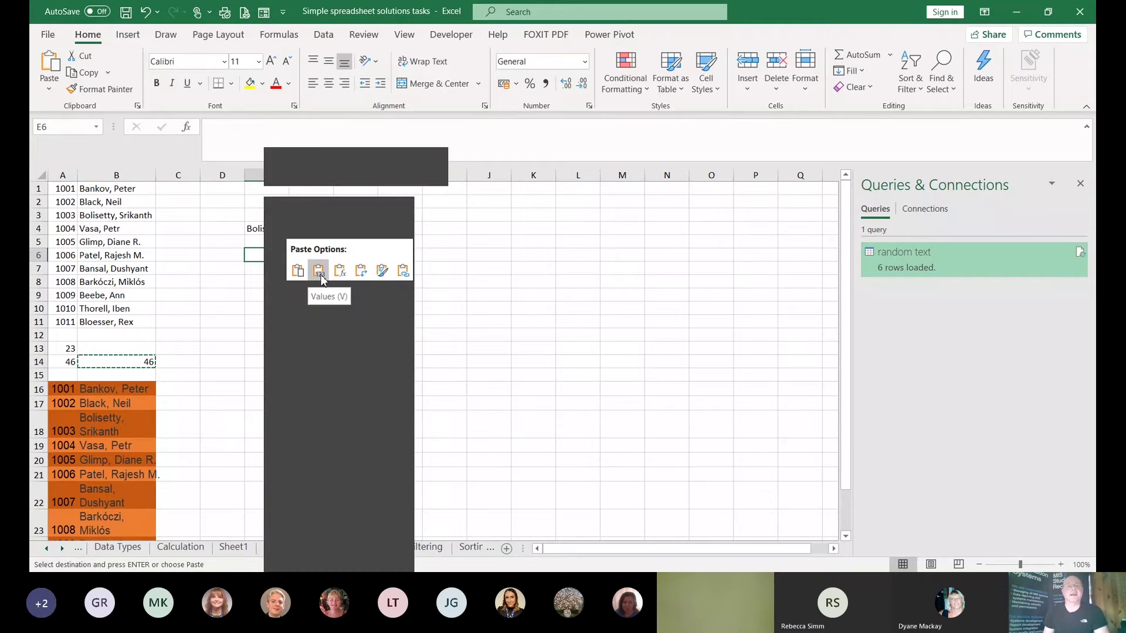
{"action": "left_click", "coordinate": [318, 270]}
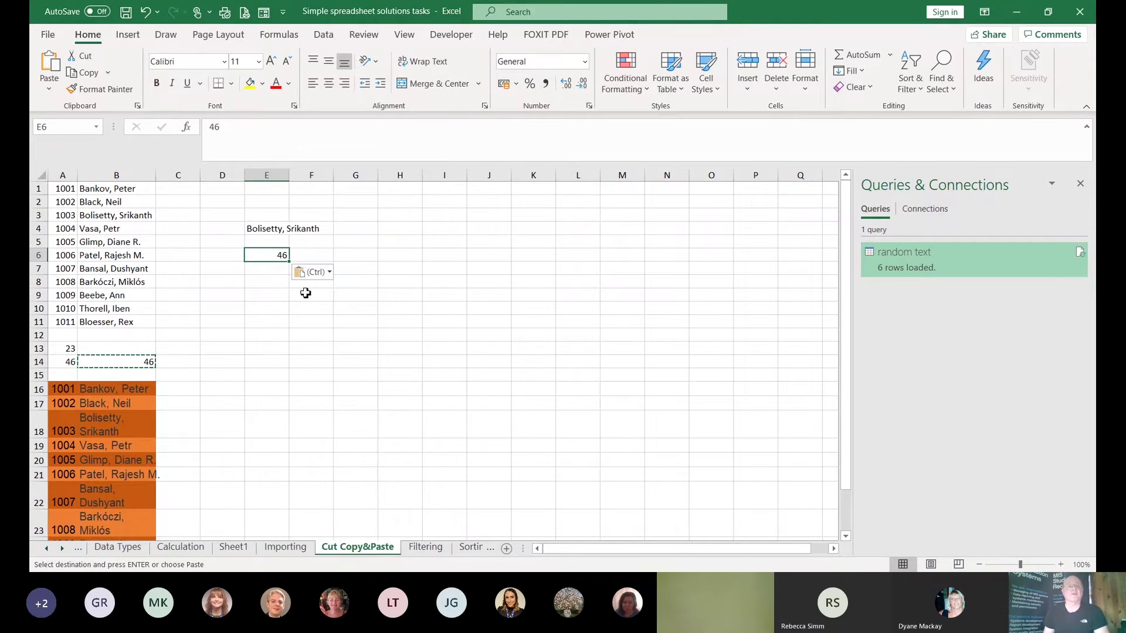
{"action": "left_click", "coordinate": [312, 333]}
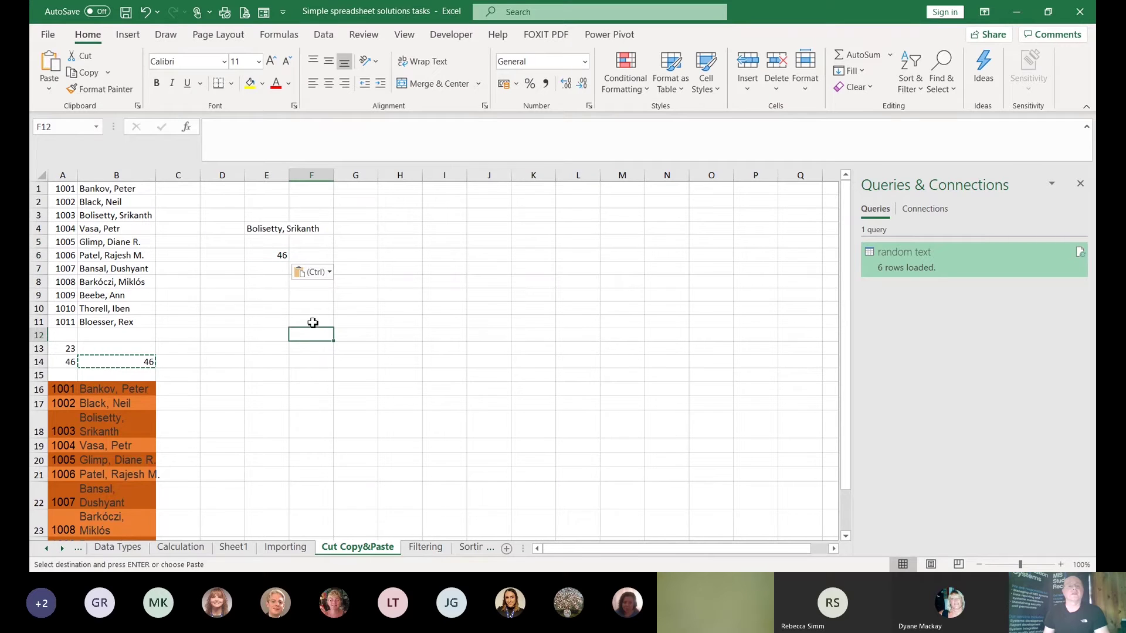
{"action": "left_click", "coordinate": [272, 259]}
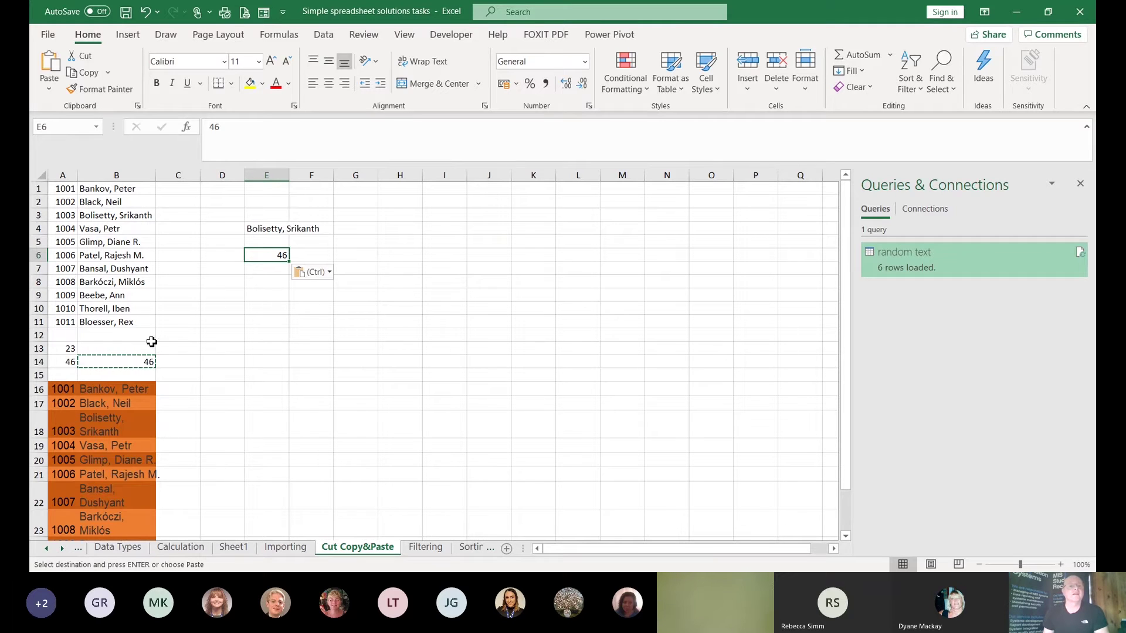
Copy cell B14 again, paste it into cell E7 as a formula, and check the pasted cell's content
{"action": "right_click", "coordinate": [118, 364]}
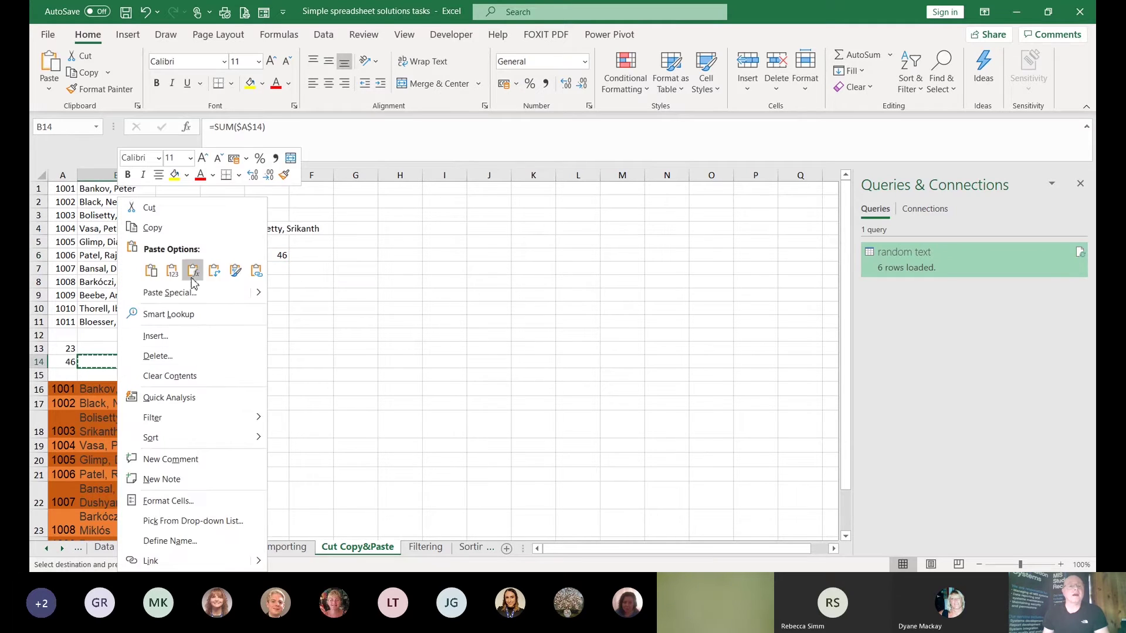
{"action": "left_click", "coordinate": [160, 232]}
{"action": "left_click", "coordinate": [261, 267]}
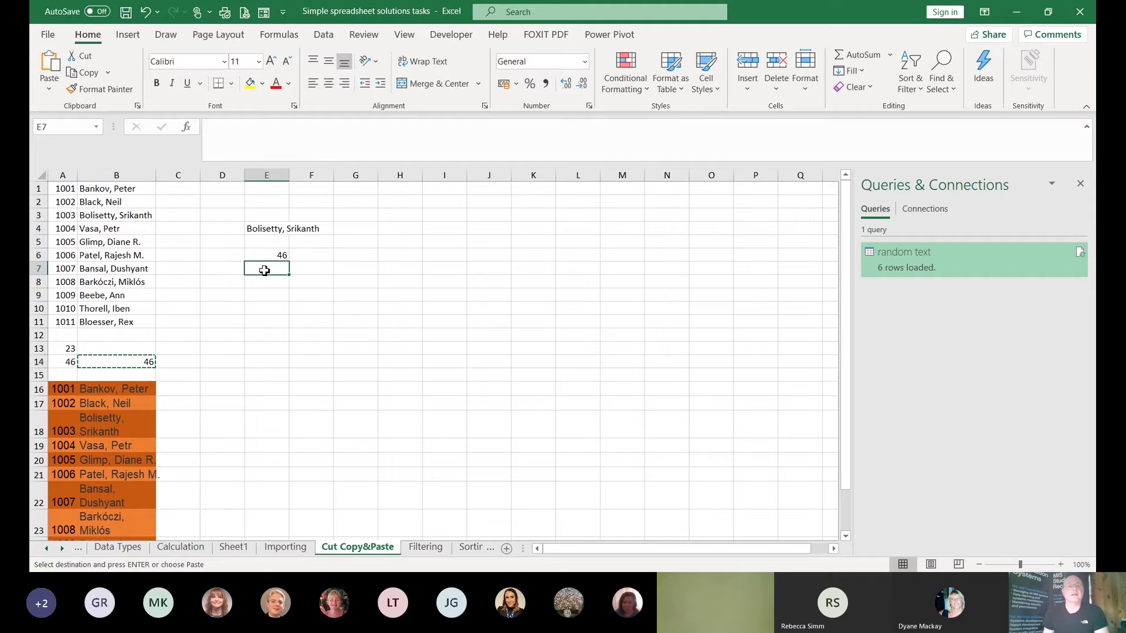
{"action": "right_click", "coordinate": [262, 268]}
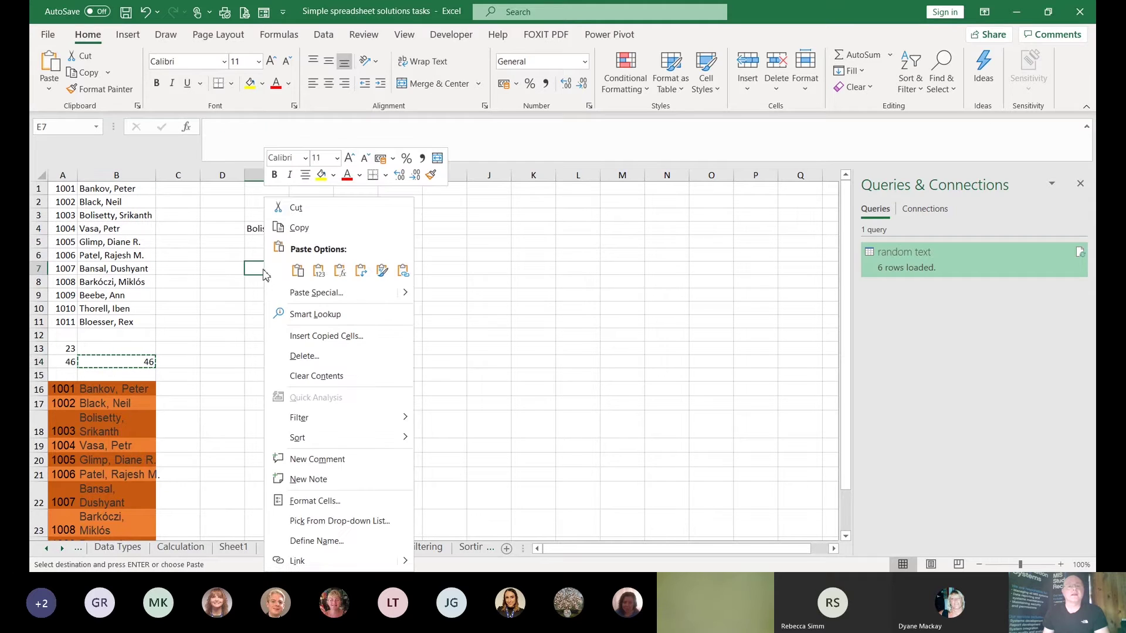
{"action": "left_click", "coordinate": [344, 269]}
{"action": "left_click", "coordinate": [324, 346]}
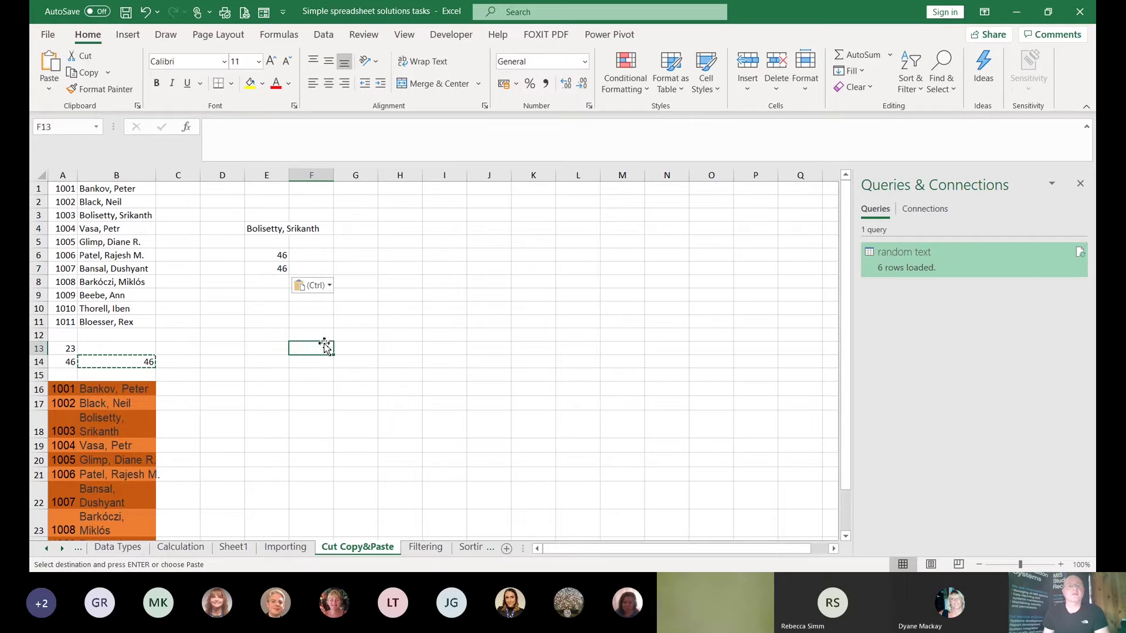
{"action": "left_click", "coordinate": [277, 271]}
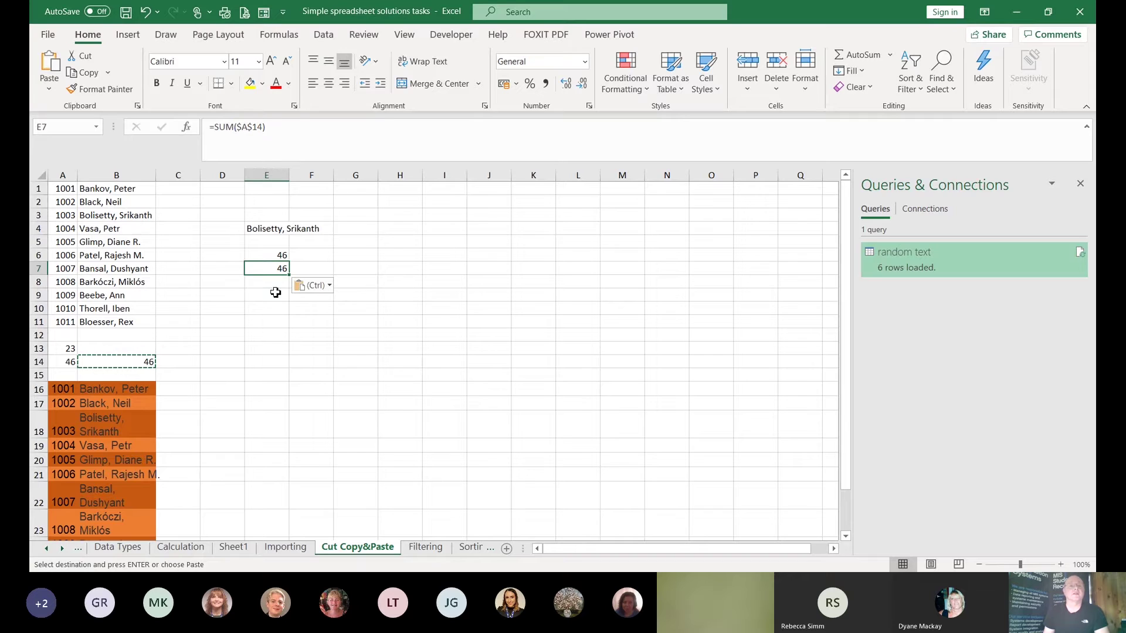
{"action": "left_click", "coordinate": [269, 295]}
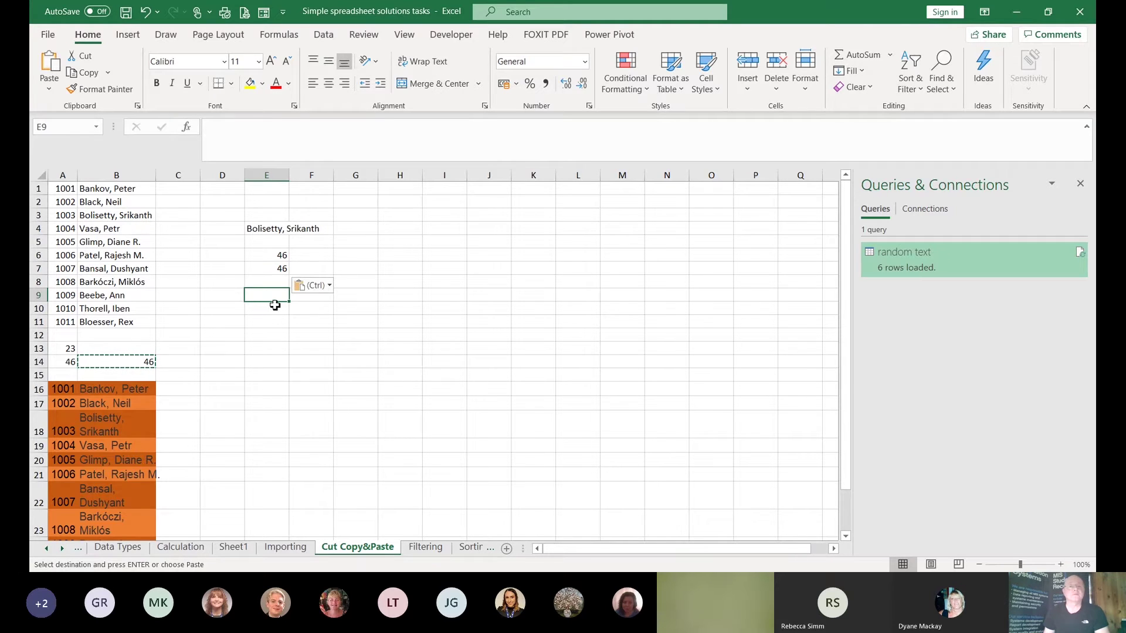
{"action": "left_click", "coordinate": [228, 338]}
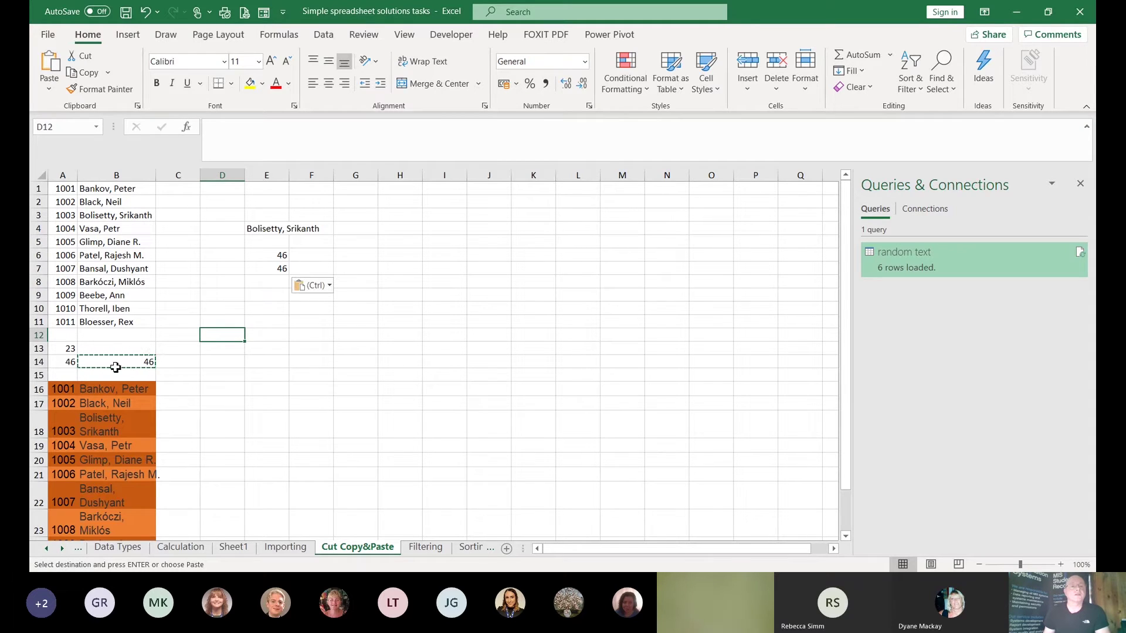
Copy the number and name in cells A3:B3 and paste them transposed into column G starting at G8
{"action": "left_click", "coordinate": [98, 335]}
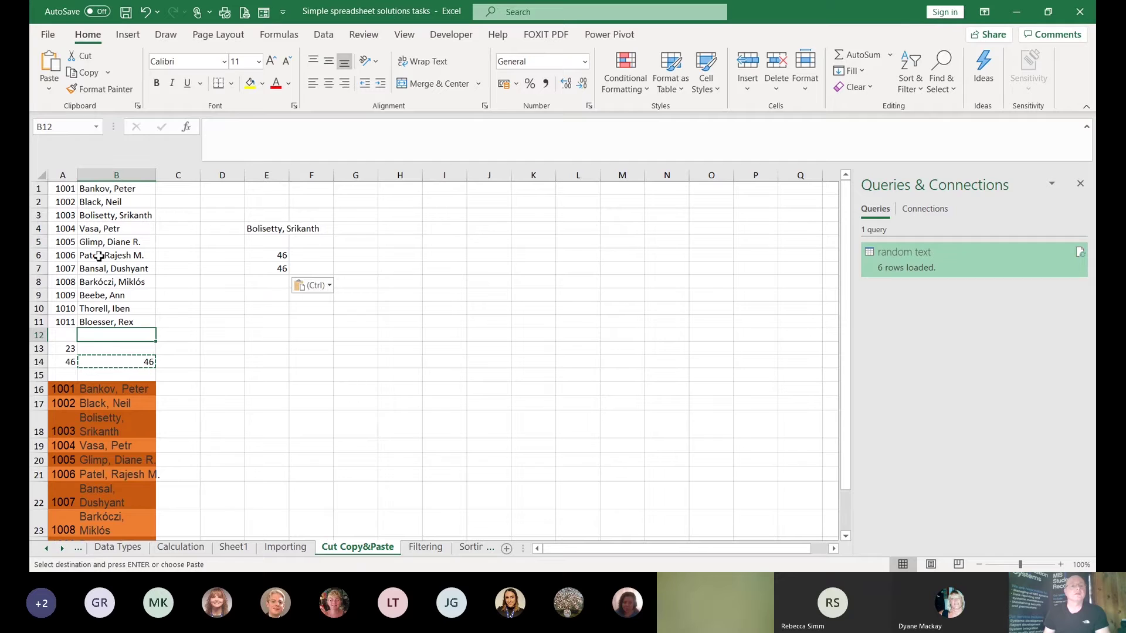
{"action": "left_click_drag", "start_coordinate": [63, 215], "coordinate": [91, 216]}
{"action": "right_click", "coordinate": [91, 216]}
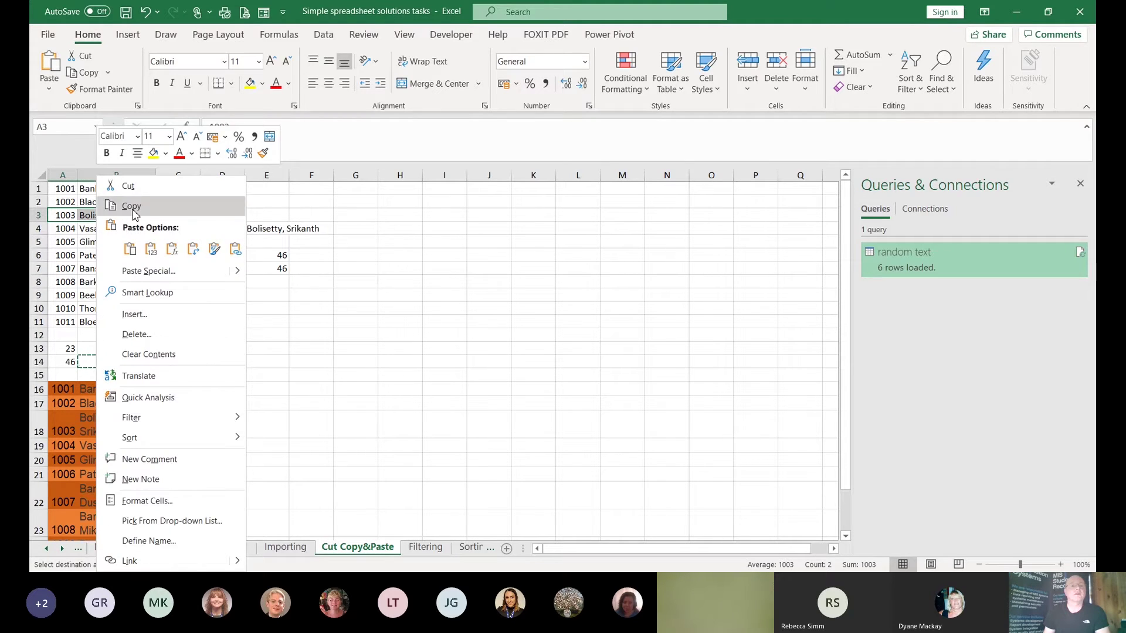
{"action": "left_click", "coordinate": [131, 206]}
{"action": "left_click", "coordinate": [357, 282]}
{"action": "right_click", "coordinate": [357, 282]}
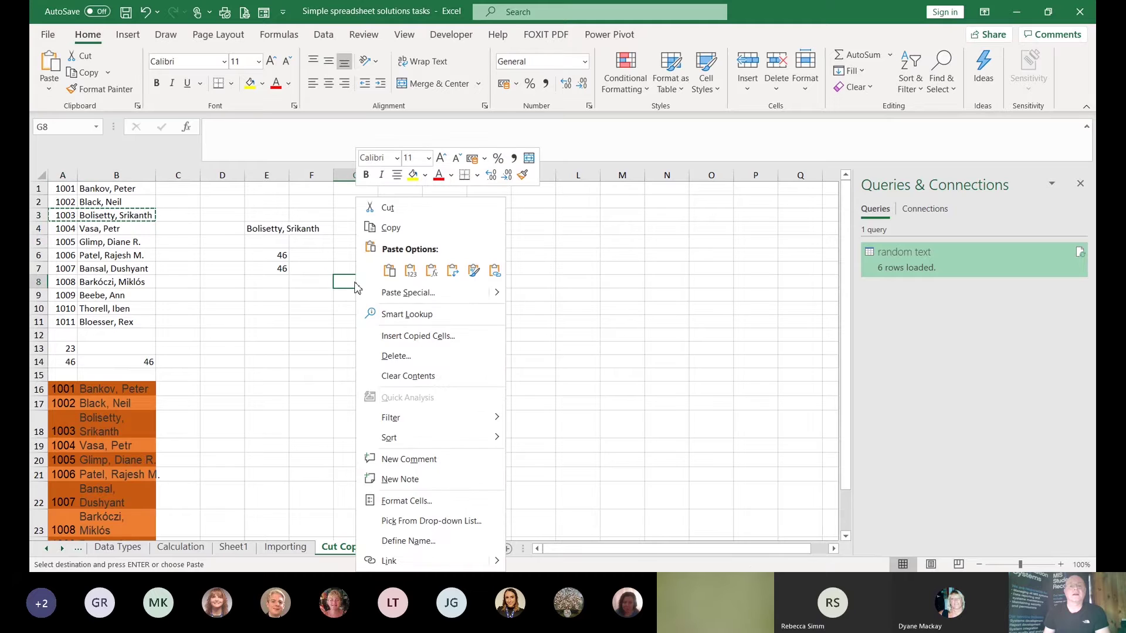
{"action": "left_click", "coordinate": [453, 271]}
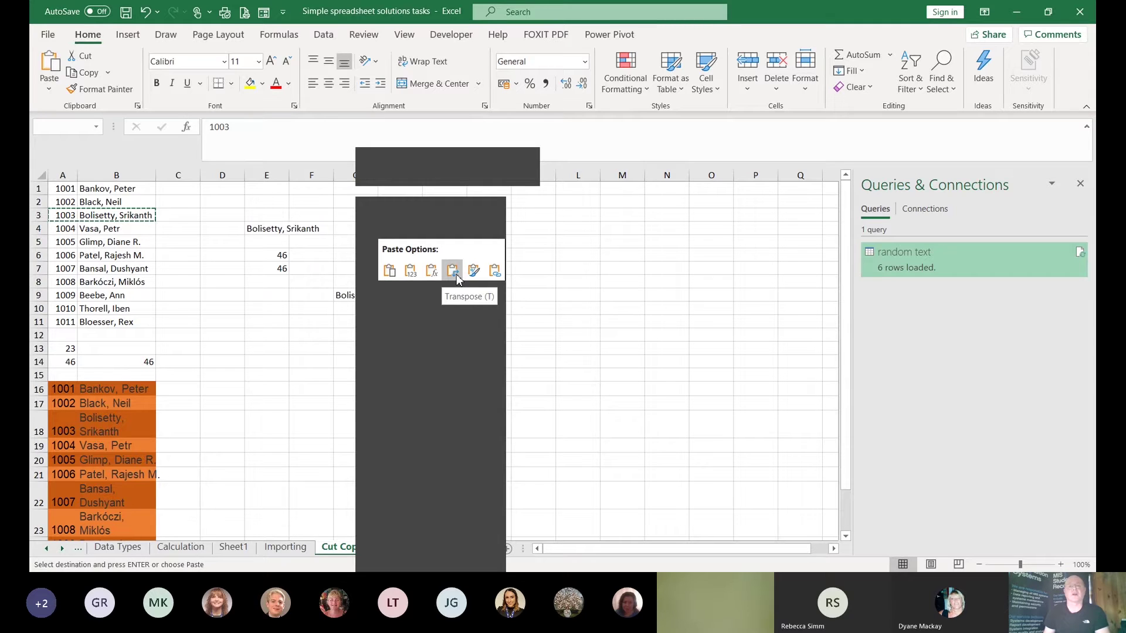
{"action": "left_click", "coordinate": [457, 276]}
{"action": "left_click", "coordinate": [433, 366]}
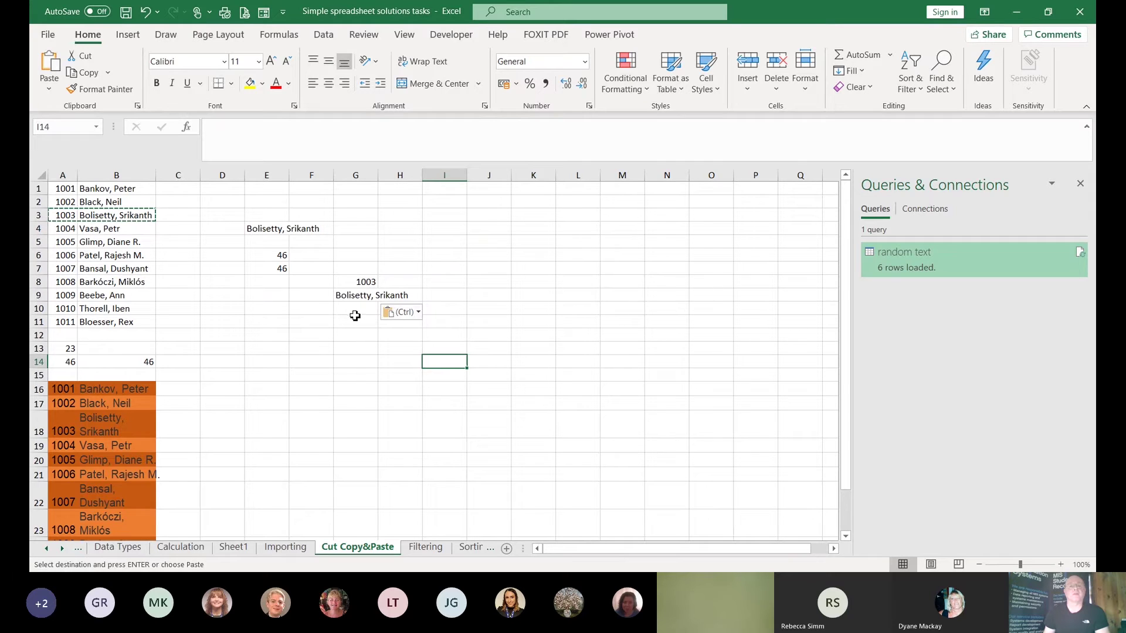
Copy the orange cells A16:B16 and paste only their formatting onto cells F12:G12
{"action": "left_click", "coordinate": [140, 427]}
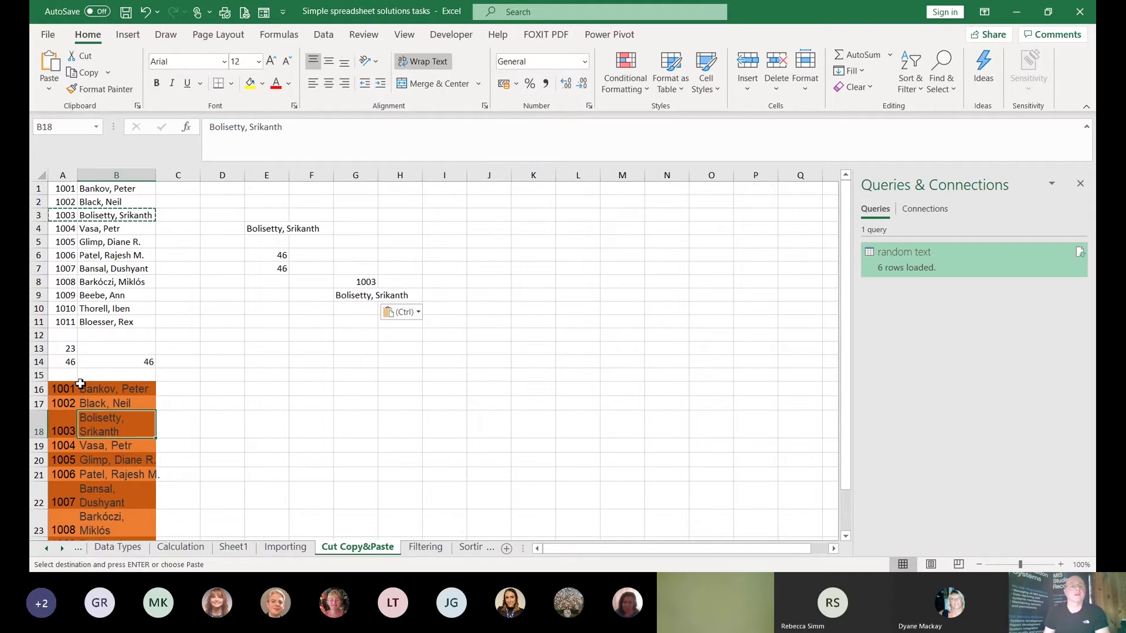
{"action": "left_click_drag", "start_coordinate": [67, 389], "coordinate": [110, 389]}
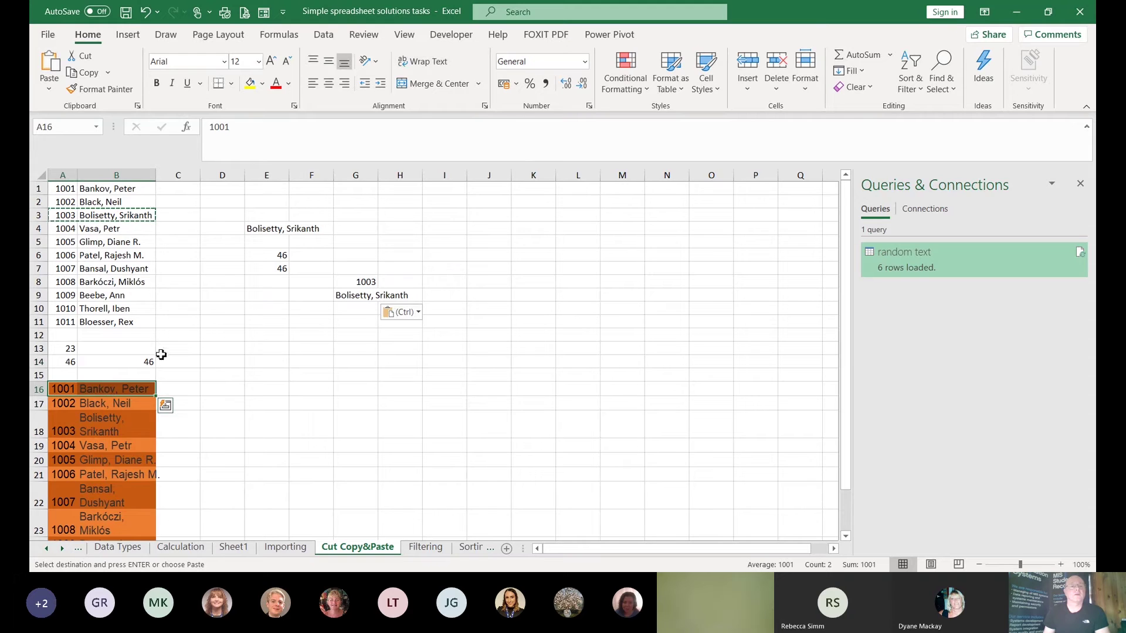
{"action": "right_click", "coordinate": [133, 389]}
{"action": "left_click", "coordinate": [167, 206]}
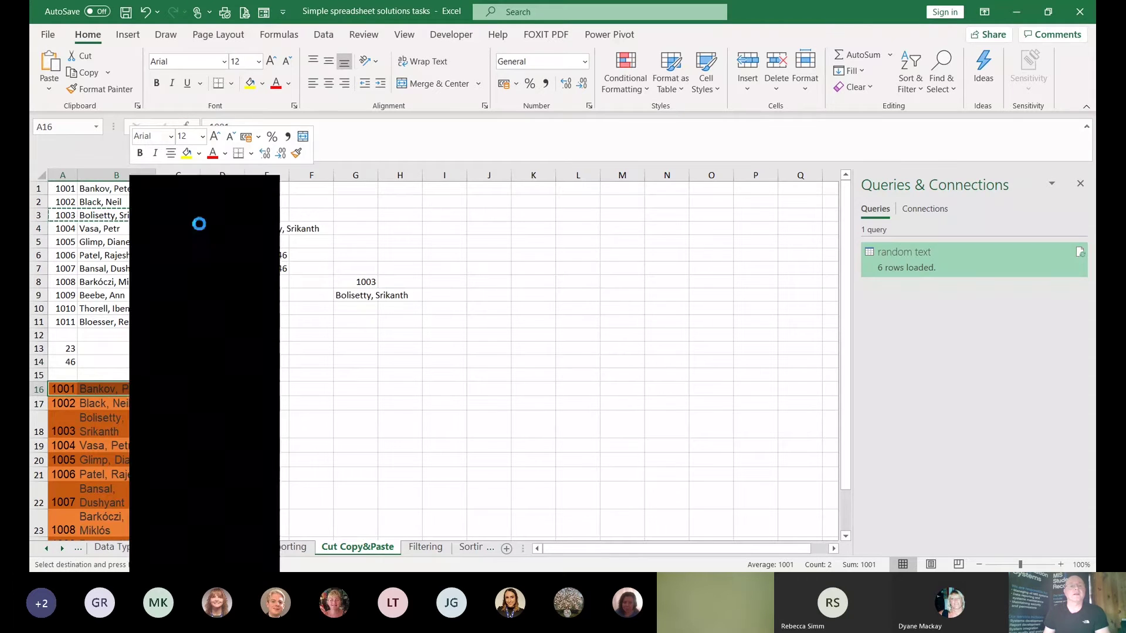
{"action": "right_click", "coordinate": [307, 334]}
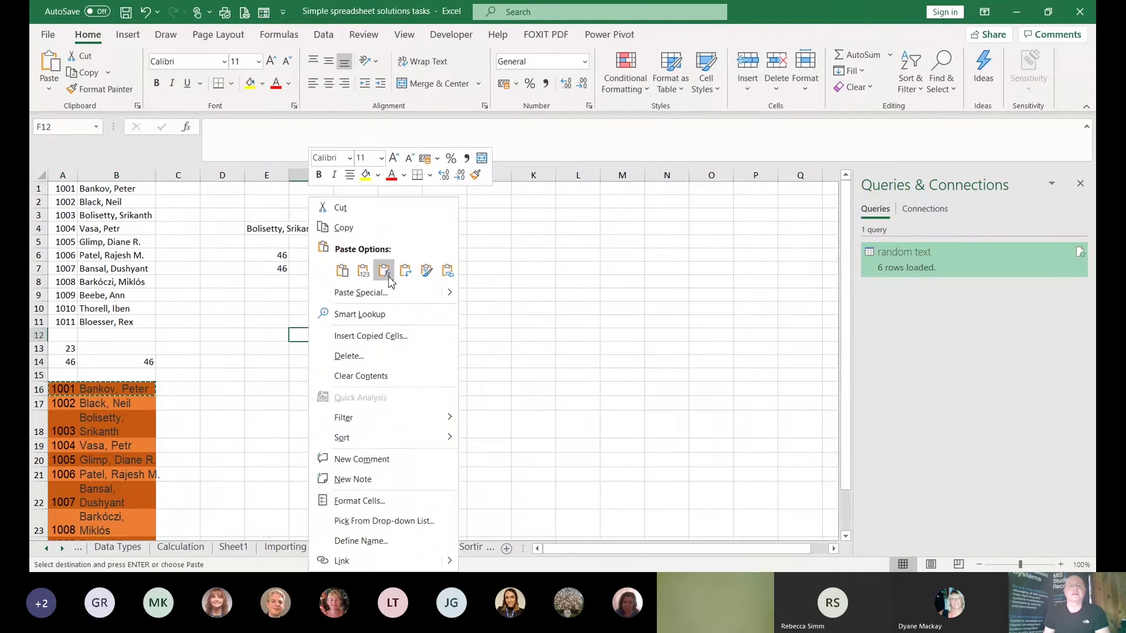
{"action": "left_click", "coordinate": [427, 276]}
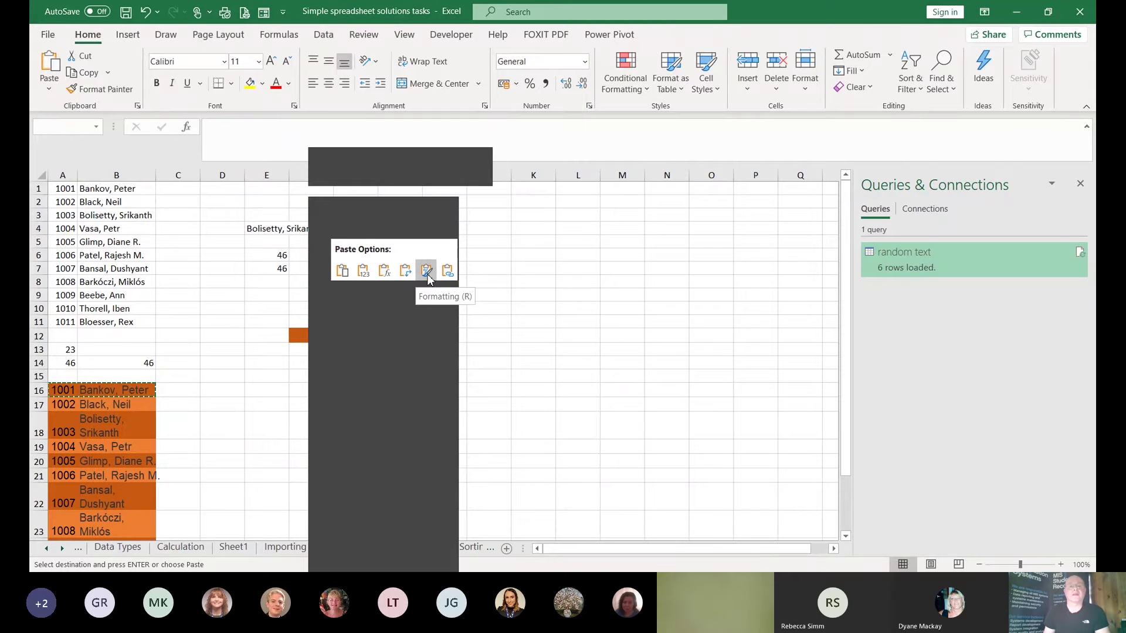
{"action": "left_click", "coordinate": [396, 413]}
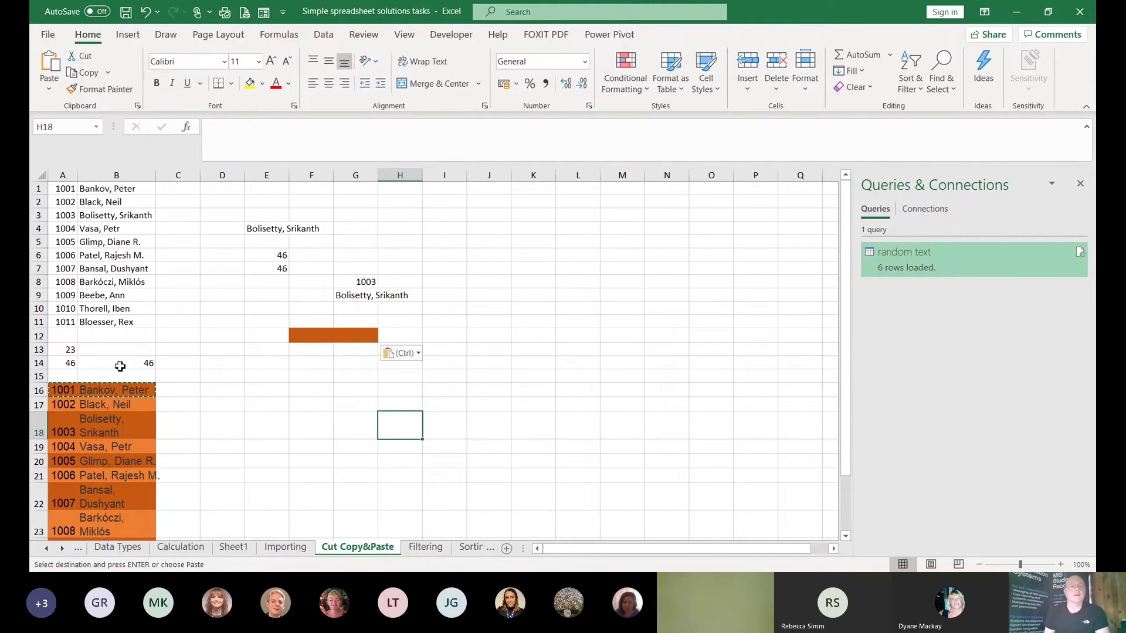
Copy the name in cell B11 and paste it into cell F14 as a link to the original cell
{"action": "right_click", "coordinate": [112, 322]}
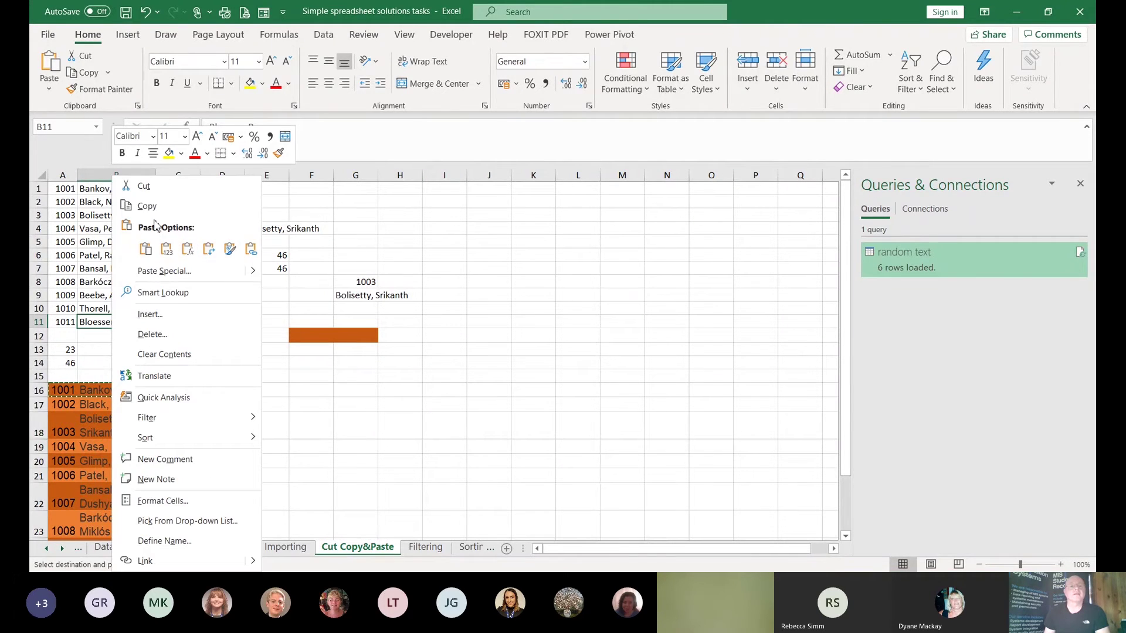
{"action": "key", "text": "Escape"}
{"action": "key", "text": "ctrl+c"}
{"action": "left_click", "coordinate": [321, 363]}
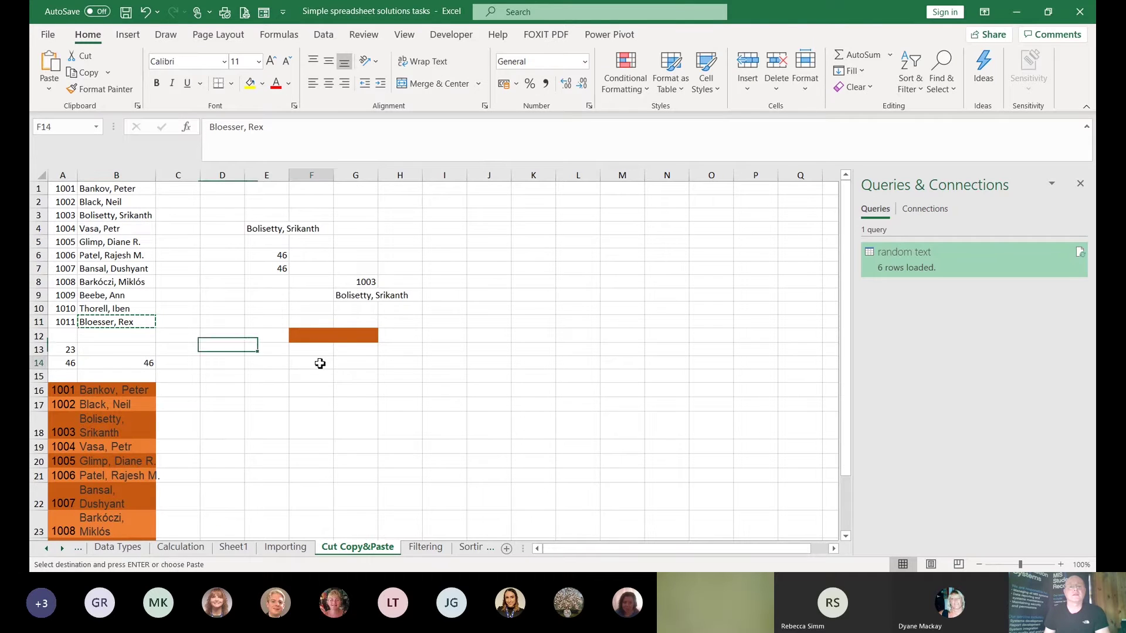
{"action": "right_click", "coordinate": [321, 365]}
{"action": "left_click", "coordinate": [437, 273]}
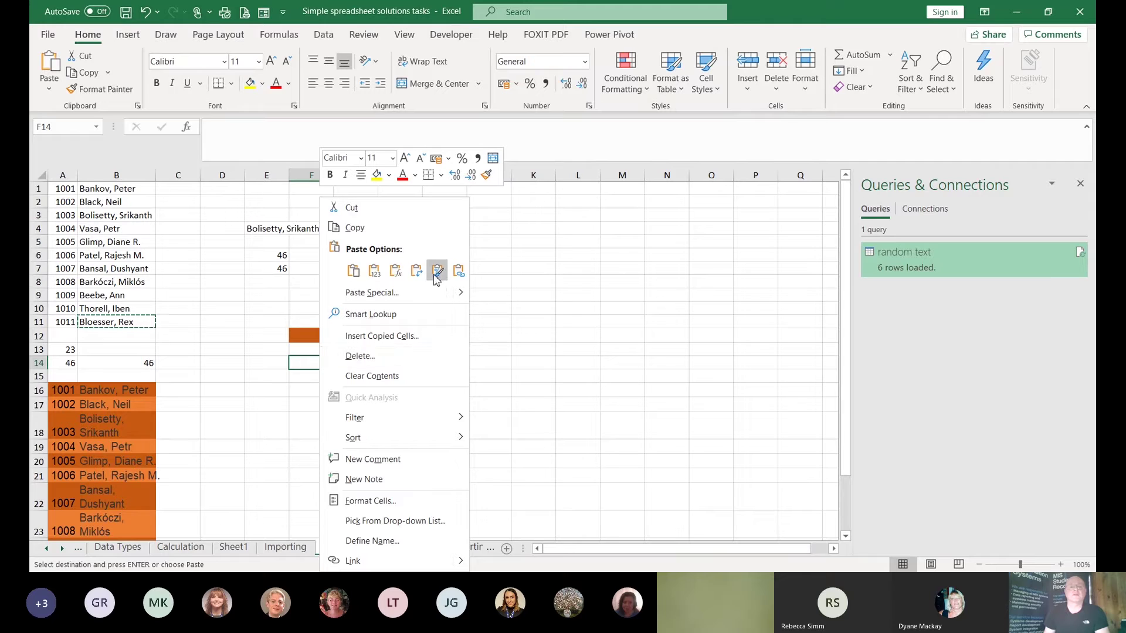
{"action": "left_click", "coordinate": [459, 271]}
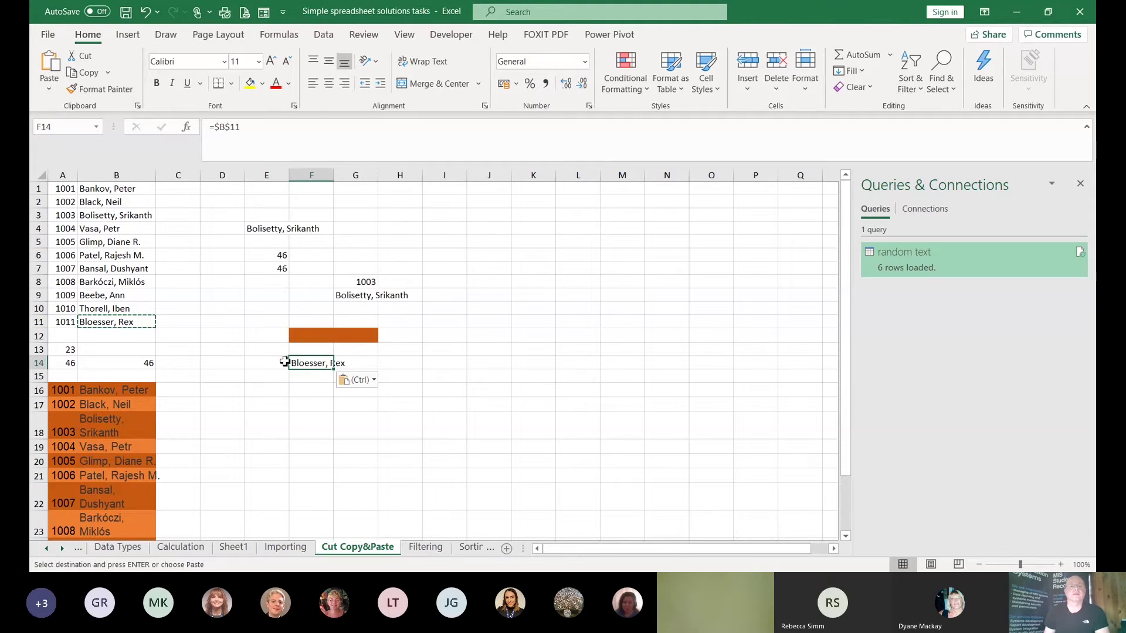
{"action": "left_click", "coordinate": [369, 462]}
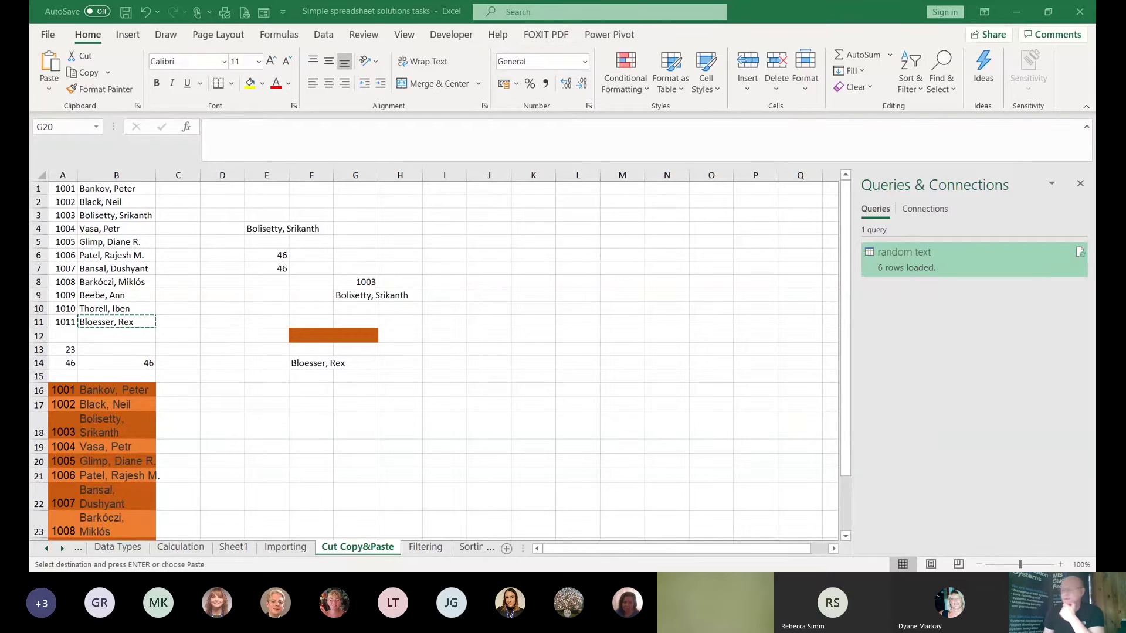
View the Filtering sheet briefly, open the Sorting sheet, and select the last and first names in cells A5:B15
{"action": "key", "text": "alt+Tab"}
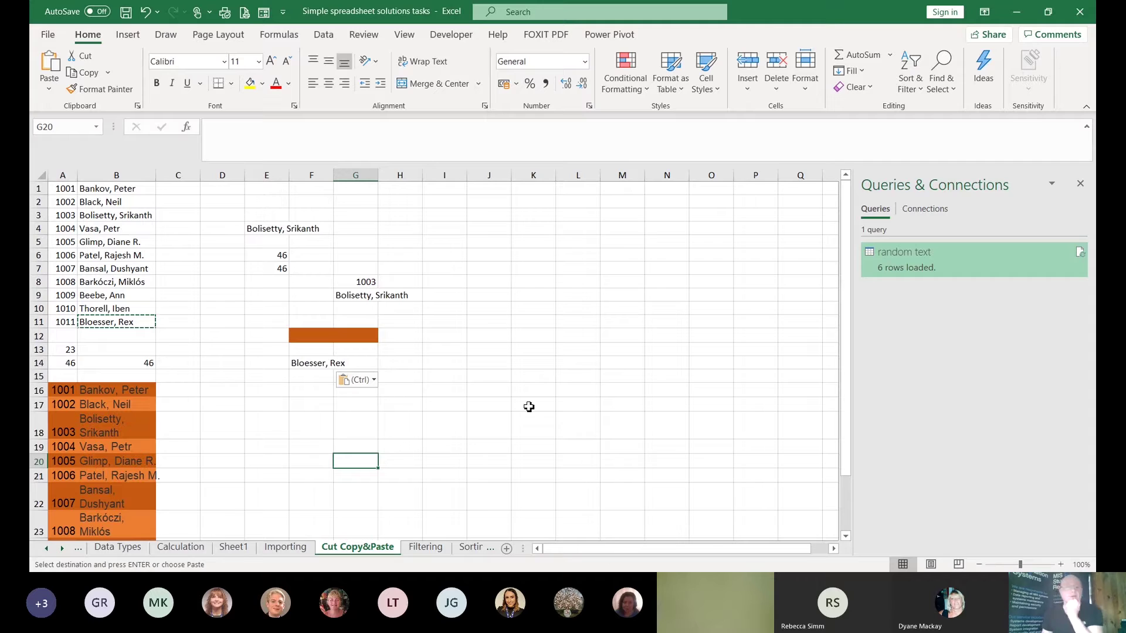
{"action": "left_click", "coordinate": [424, 548]}
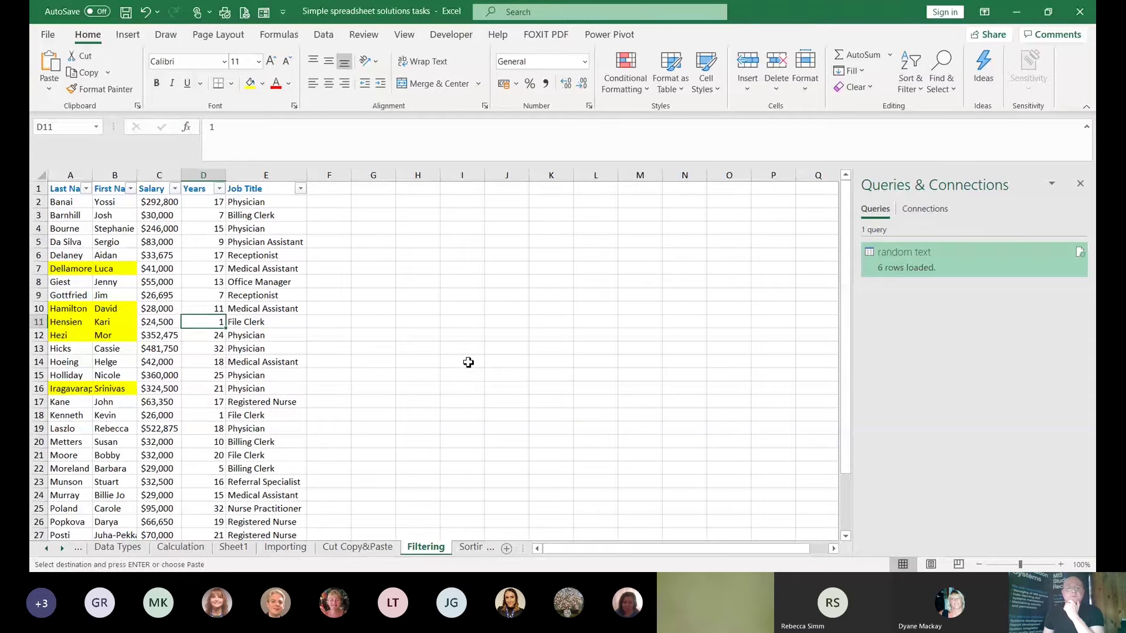
{"action": "left_click", "coordinate": [471, 547]}
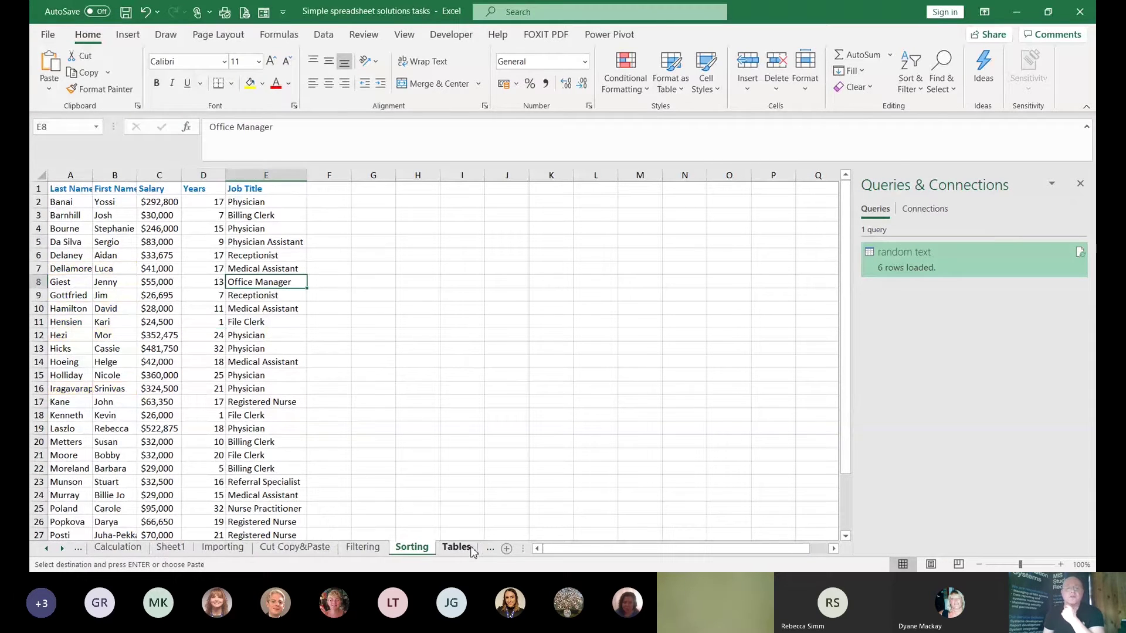
{"action": "left_click", "coordinate": [446, 374]}
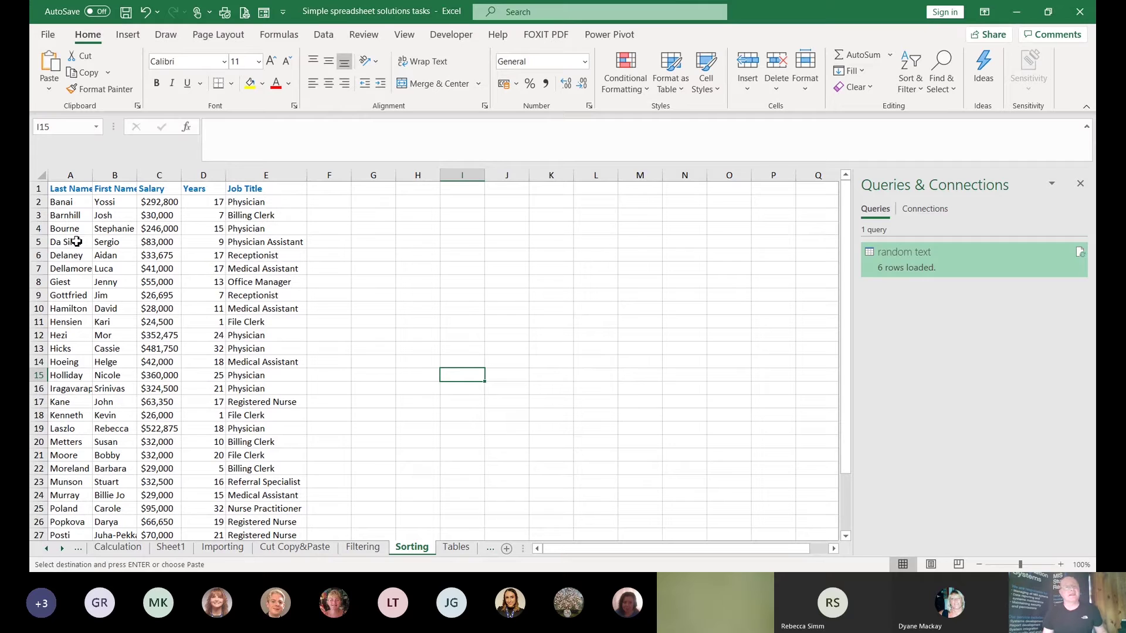
{"action": "left_click_drag", "start_coordinate": [73, 242], "coordinate": [120, 376]}
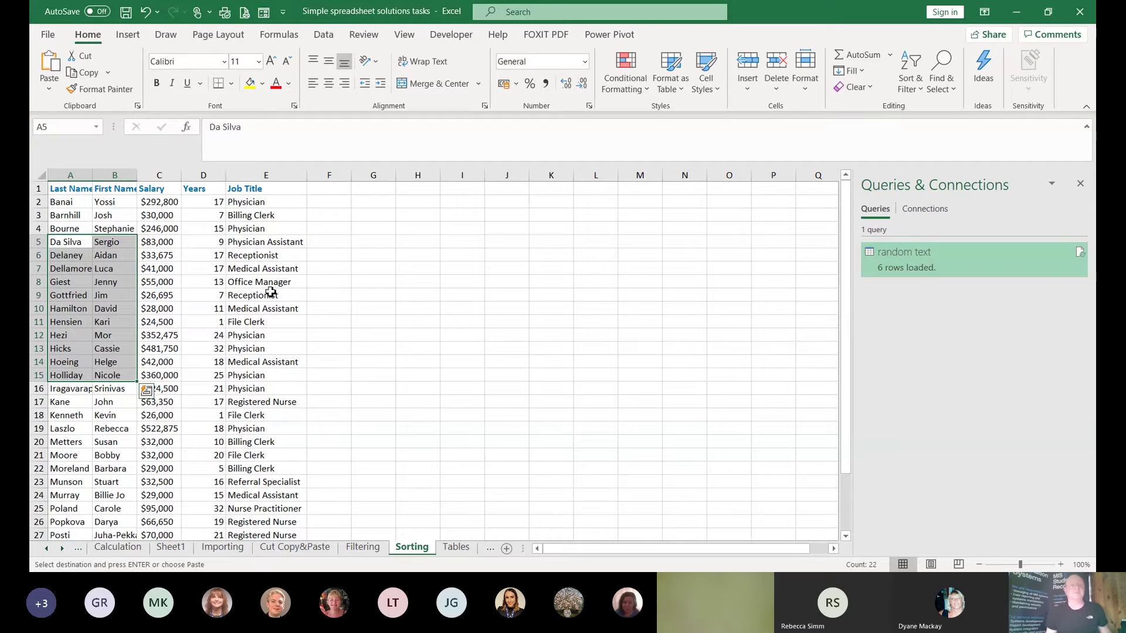
Select the whole Sorting sheet and set up a custom sort by Last Name on cell values, A to Z
{"action": "left_click", "coordinate": [106, 280]}
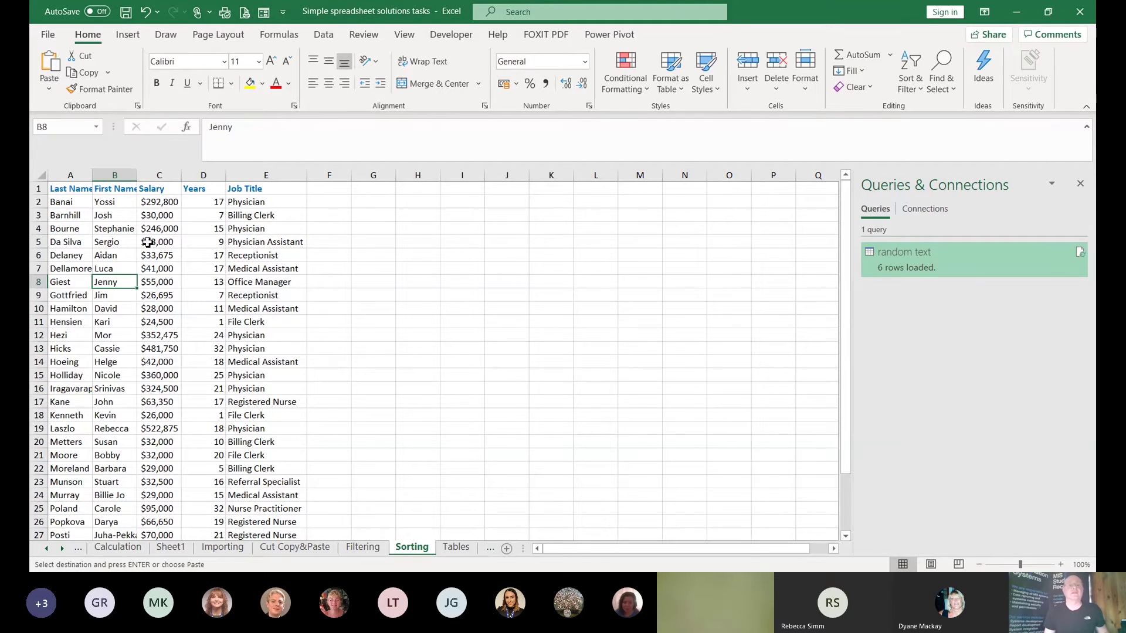
{"action": "left_click", "coordinate": [40, 174]}
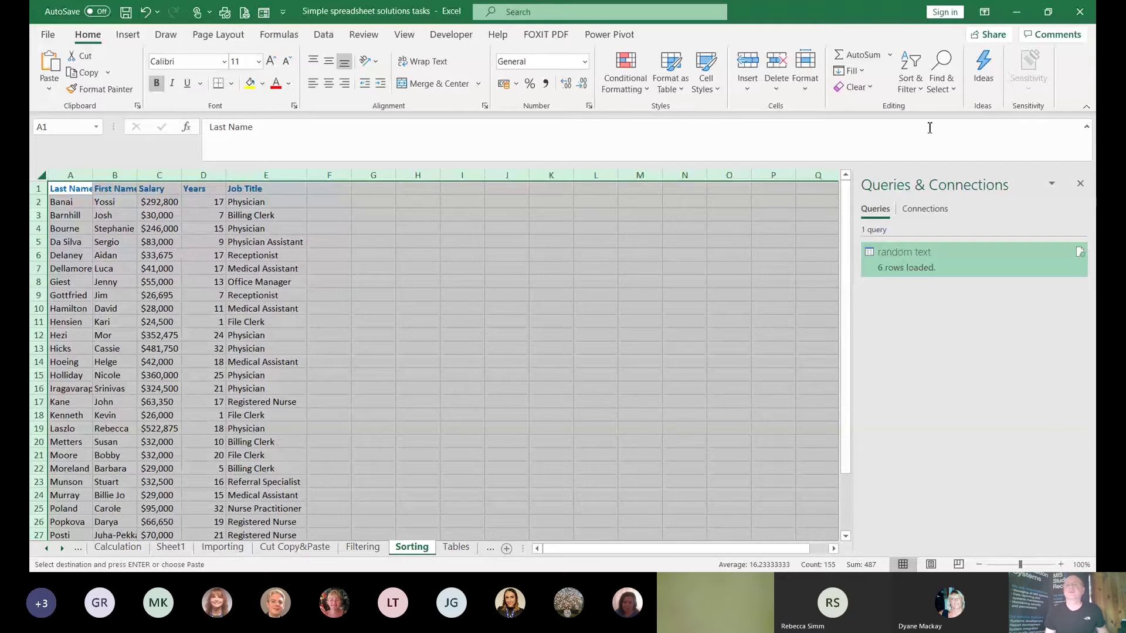
{"action": "left_click", "coordinate": [911, 89]}
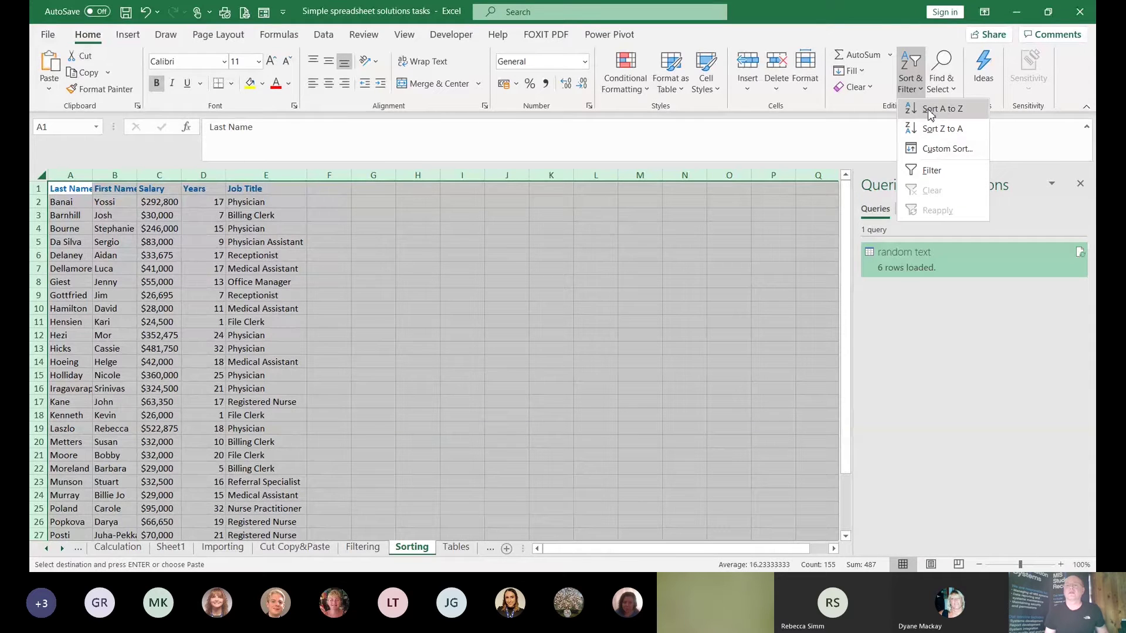
{"action": "left_click", "coordinate": [948, 150]}
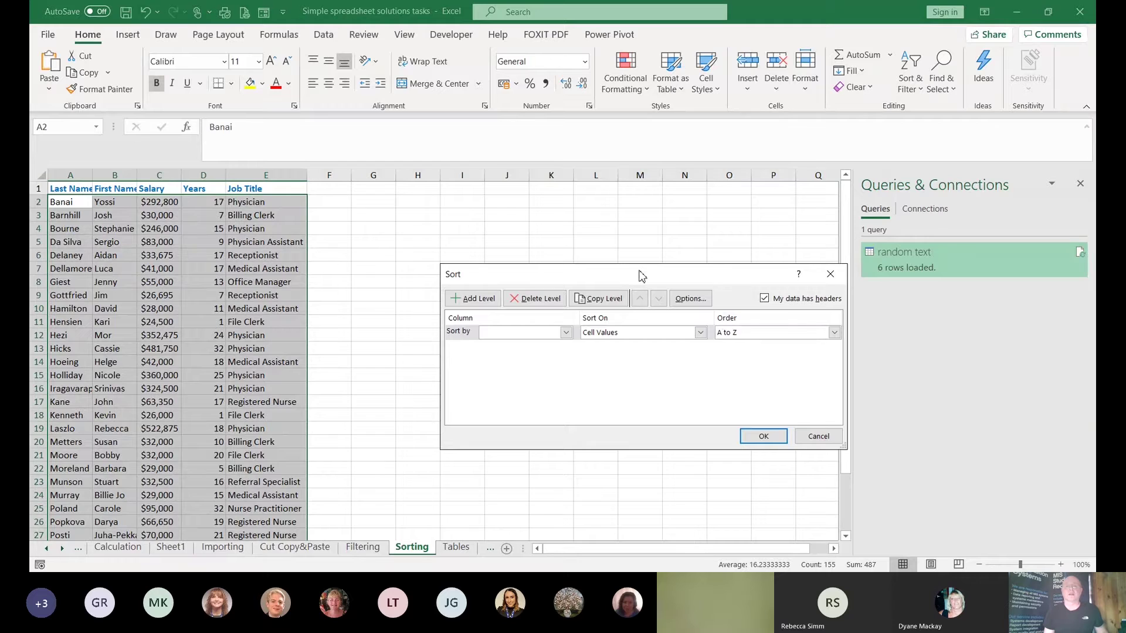
{"action": "left_click_drag", "start_coordinate": [641, 276], "coordinate": [541, 252]}
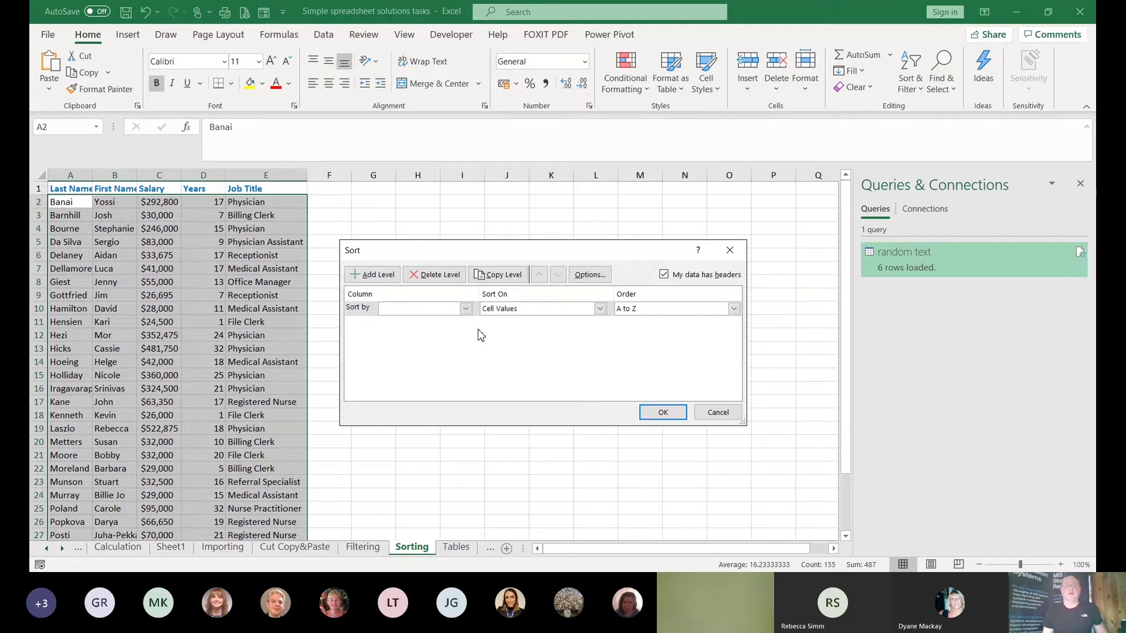
{"action": "left_click", "coordinate": [439, 323]}
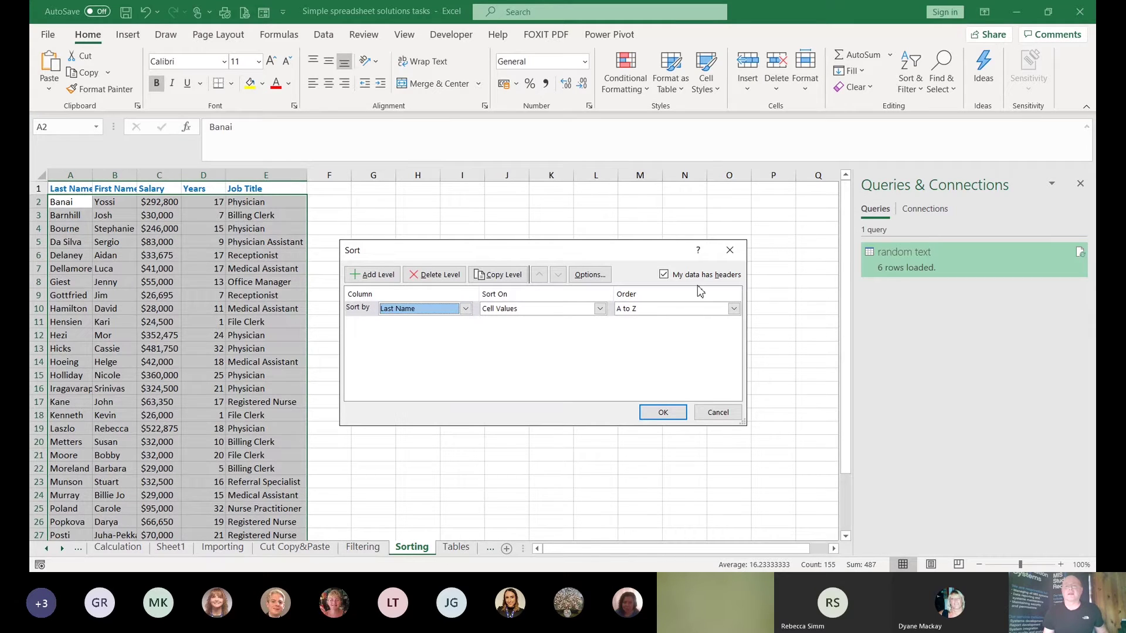
Add First Name and one further column as additional sort levels, and apply the custom sort to the staff list
{"action": "left_click", "coordinate": [373, 275]}
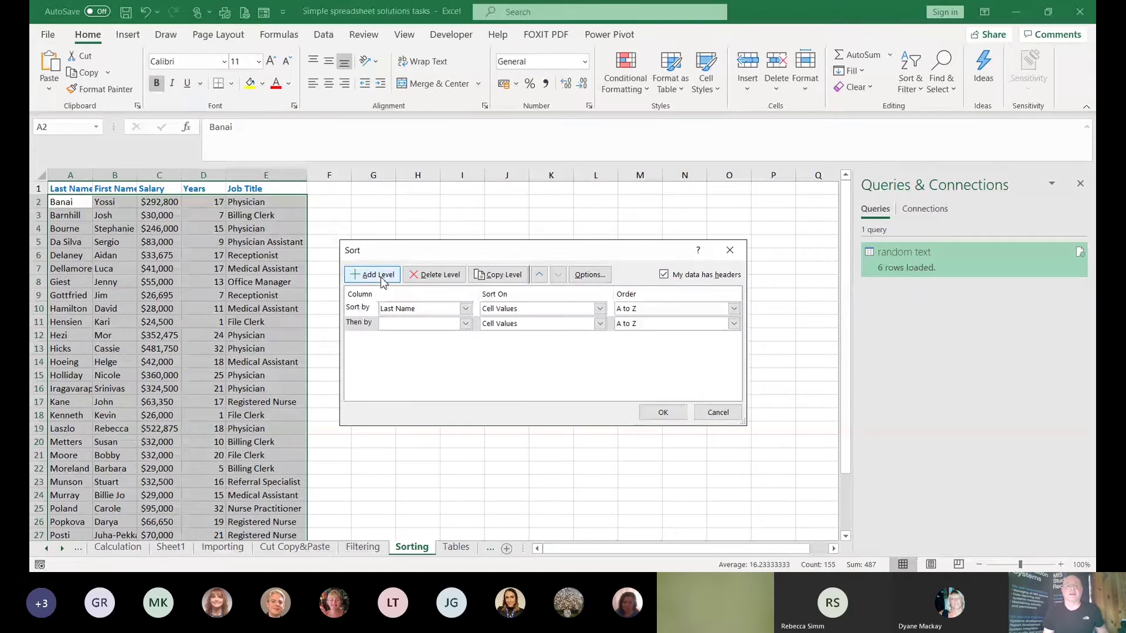
{"action": "left_click", "coordinate": [422, 343]}
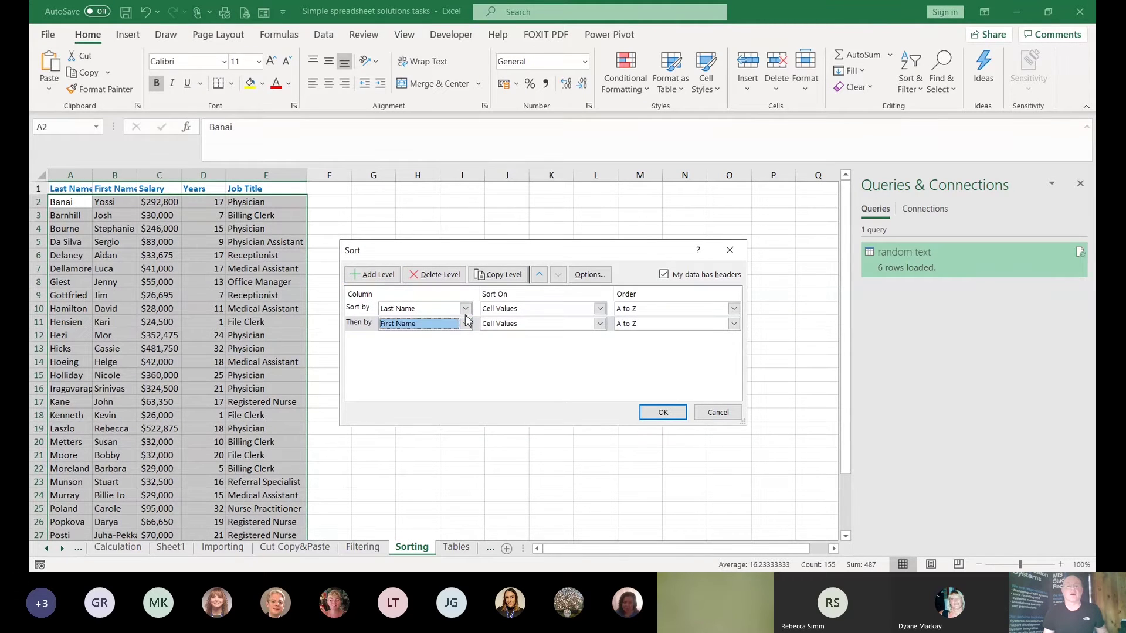
{"action": "left_click", "coordinate": [387, 276]}
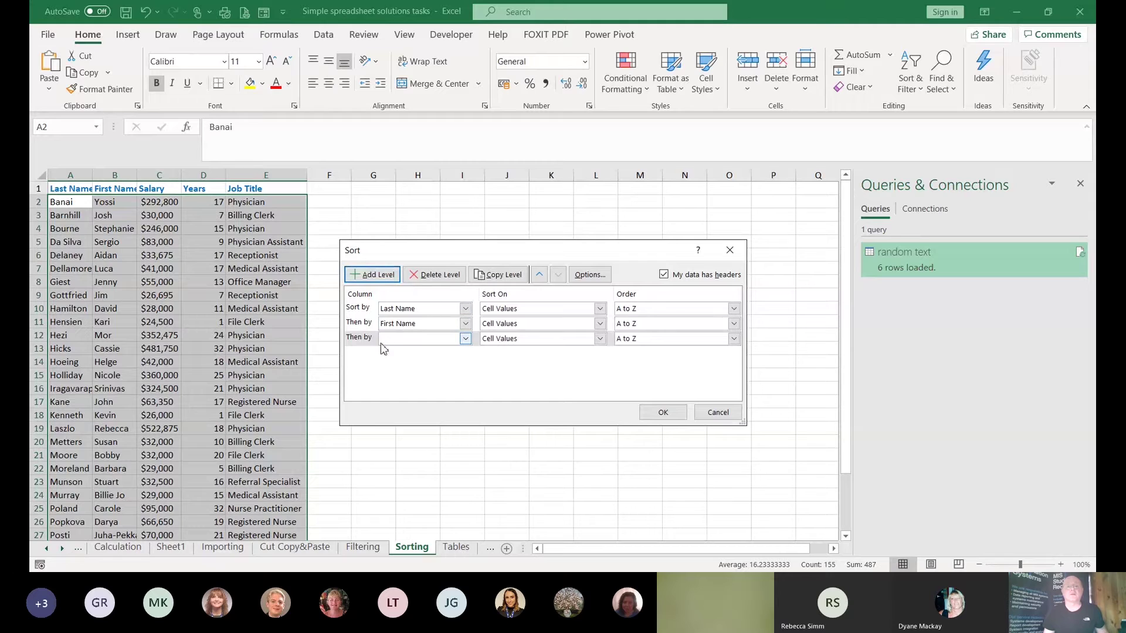
{"action": "left_click", "coordinate": [464, 340]}
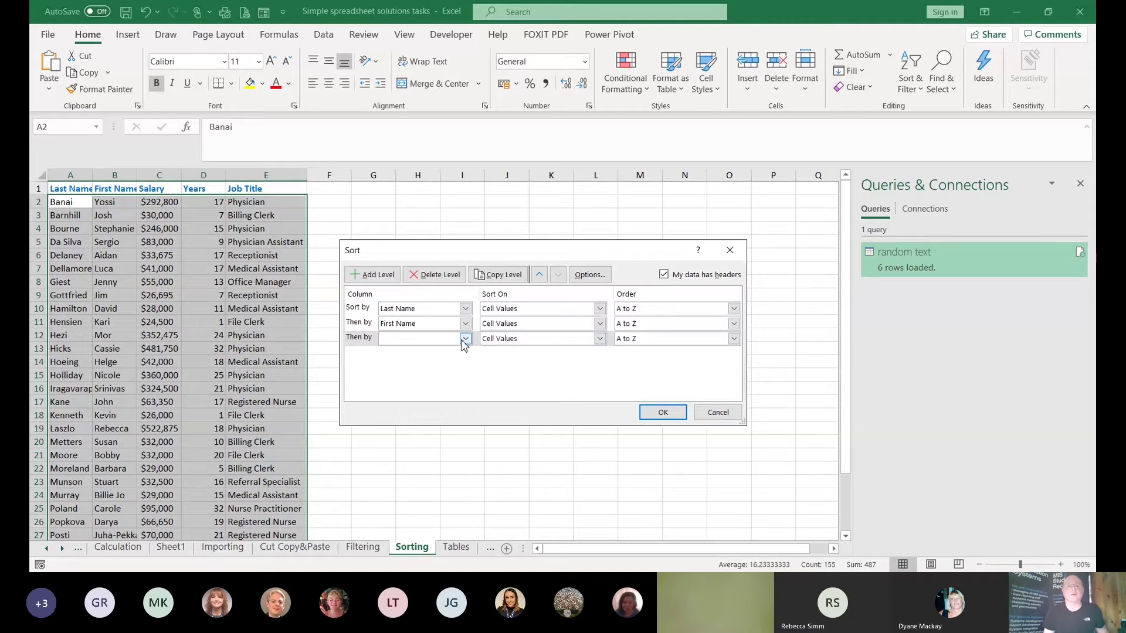
{"action": "left_click", "coordinate": [448, 384]}
{"action": "left_click", "coordinate": [663, 412]}
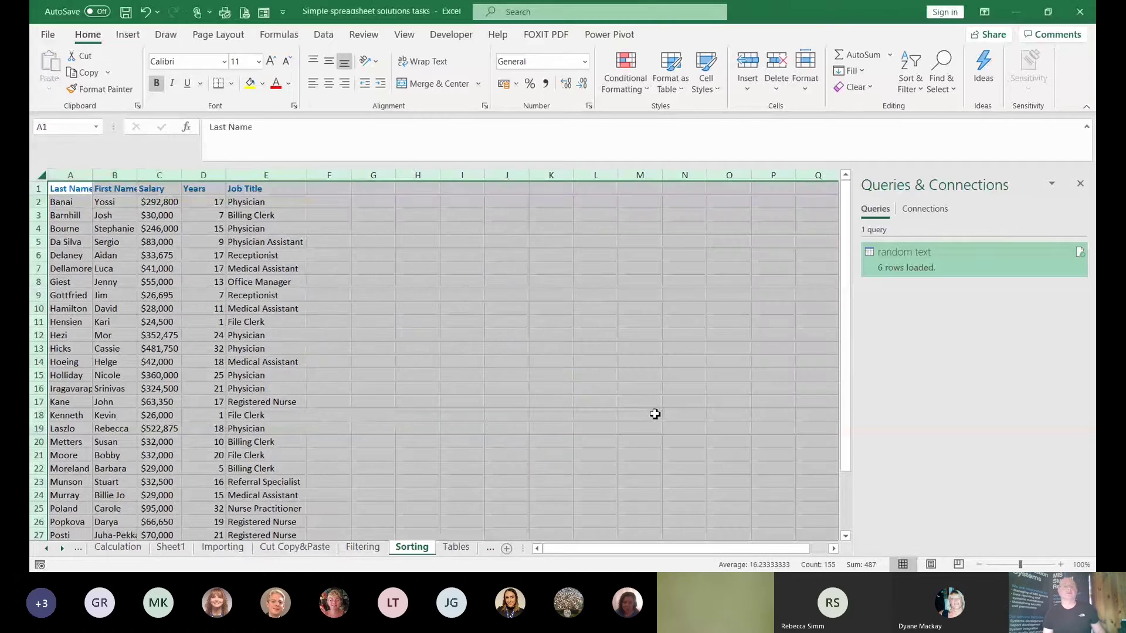
{"action": "left_click", "coordinate": [411, 298]}
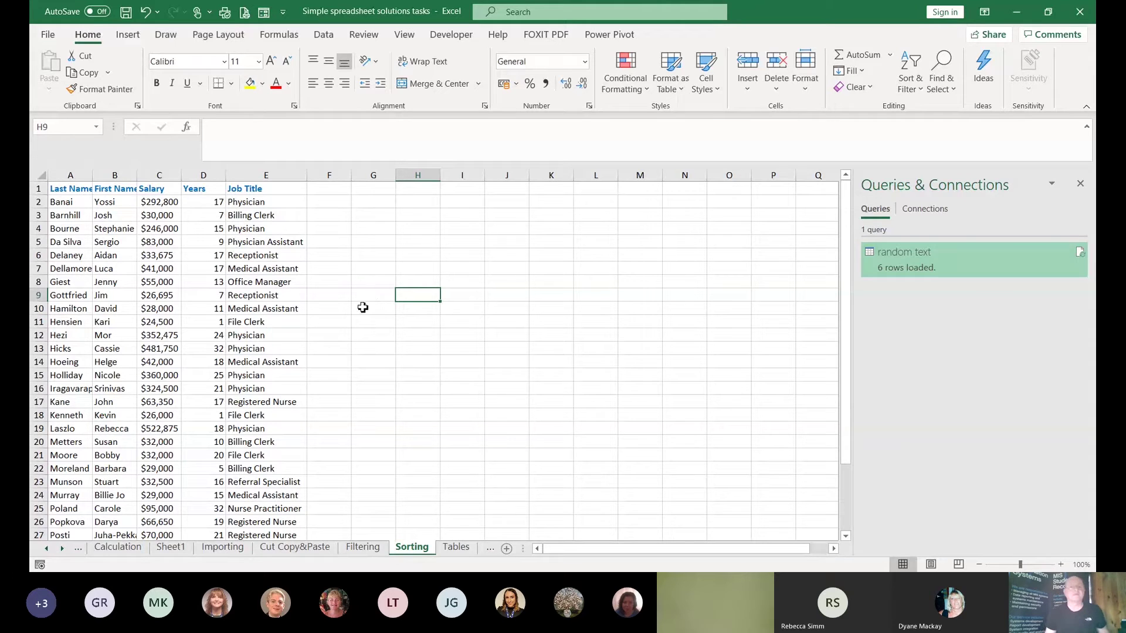
Insert a blank row above row 6 of the staff list on the Sorting sheet
{"action": "left_click", "coordinate": [274, 282]}
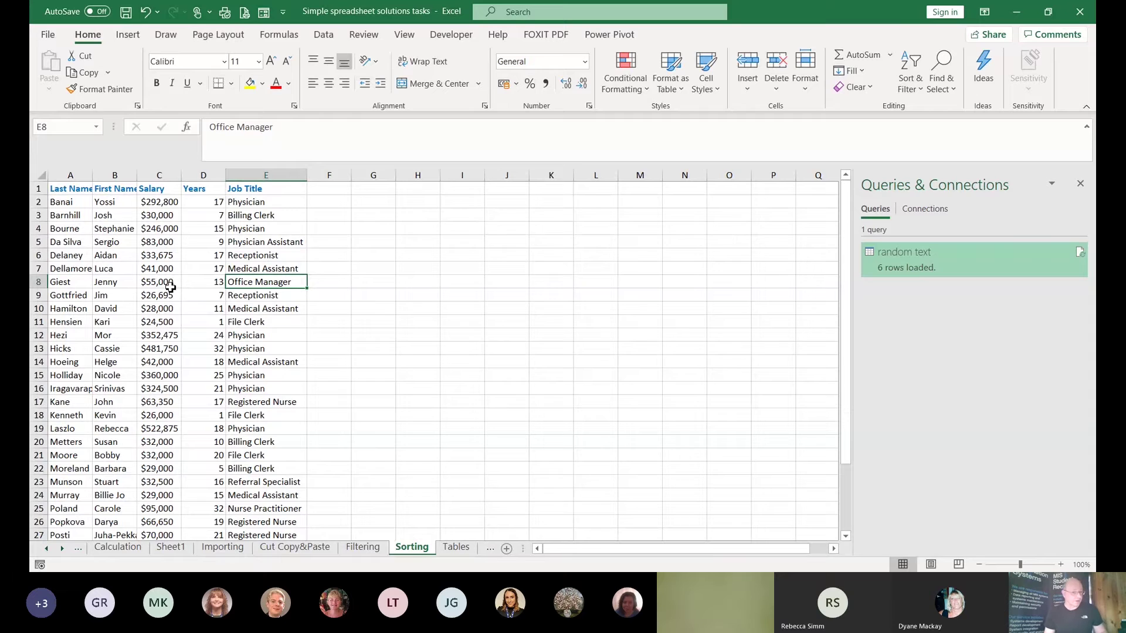
{"action": "right_click", "coordinate": [44, 257]}
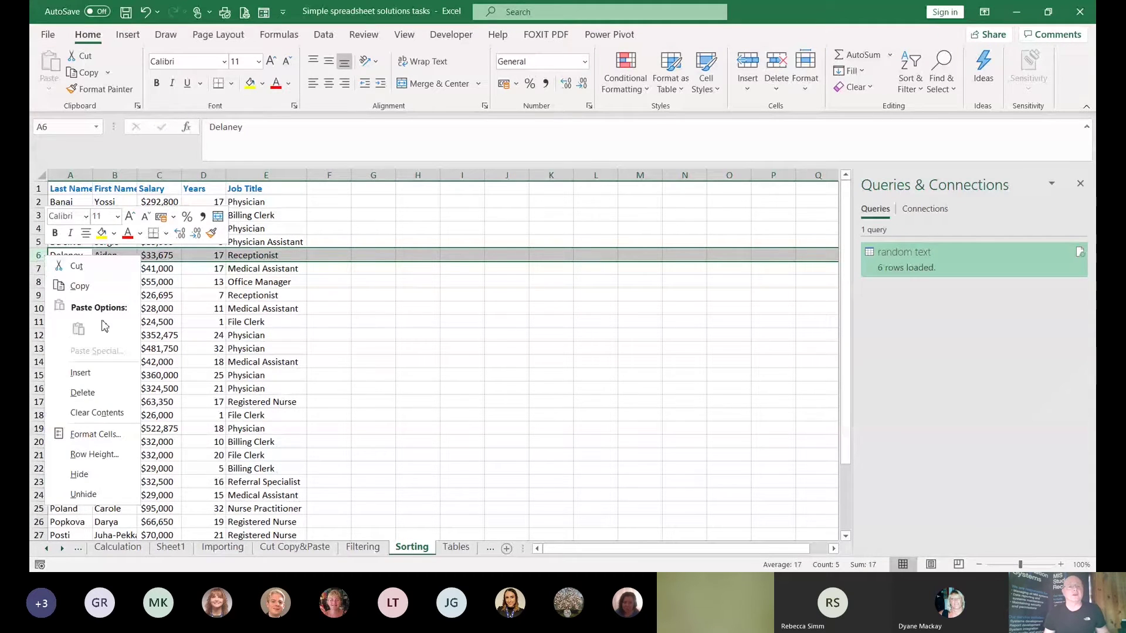
{"action": "left_click", "coordinate": [103, 372]}
{"action": "left_click", "coordinate": [211, 285]}
{"action": "left_click", "coordinate": [127, 248]}
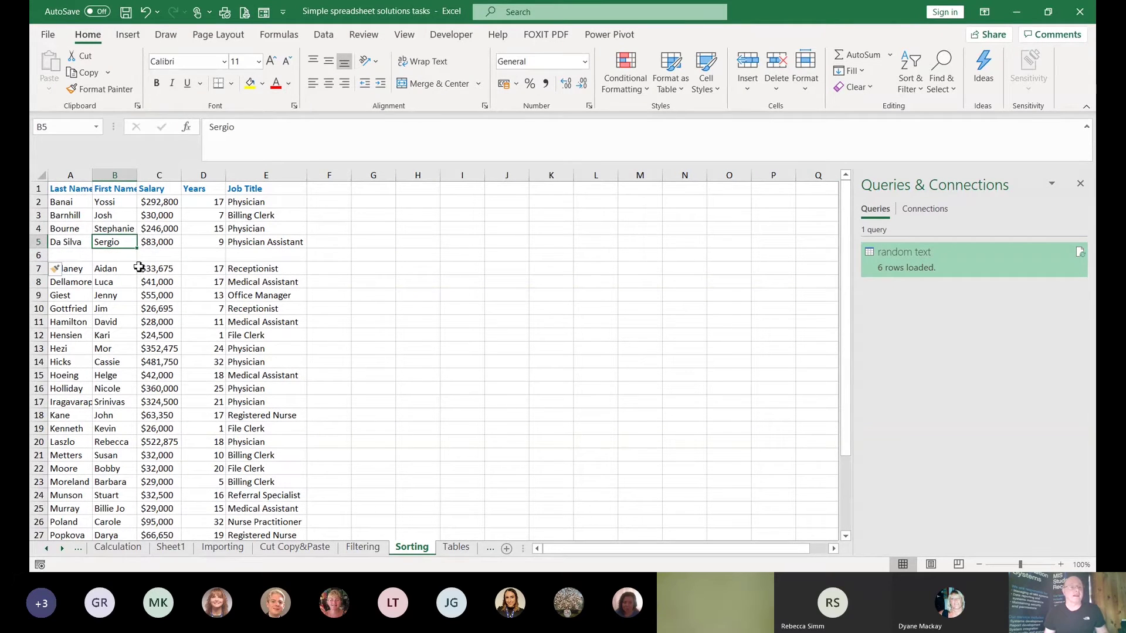
{"action": "left_click", "coordinate": [68, 205]}
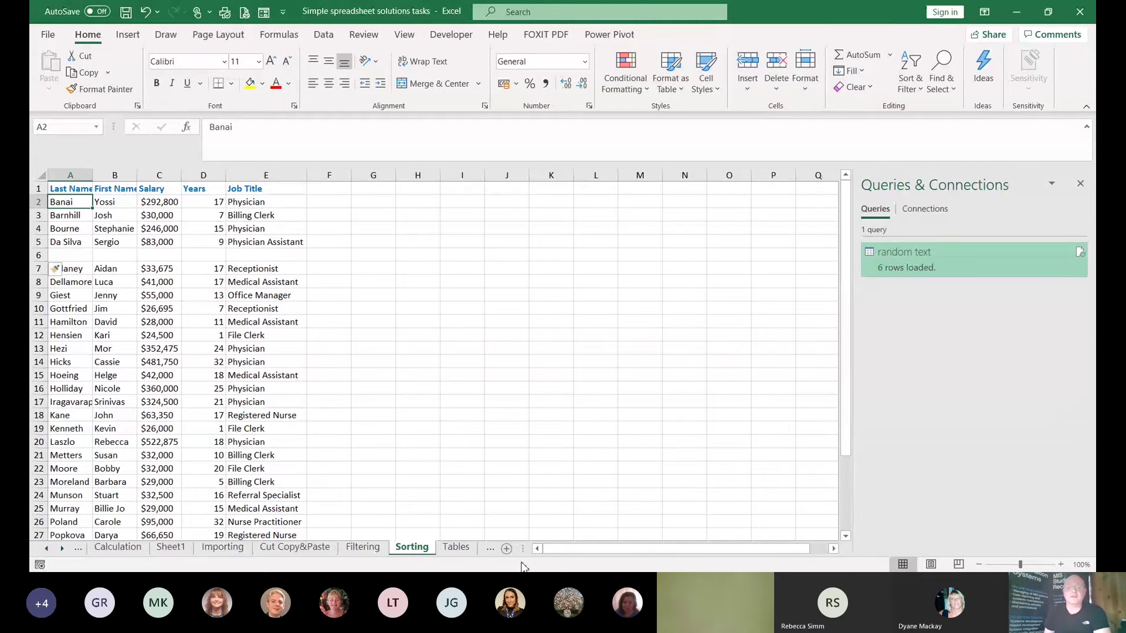
{"action": "left_click", "coordinate": [778, 573]}
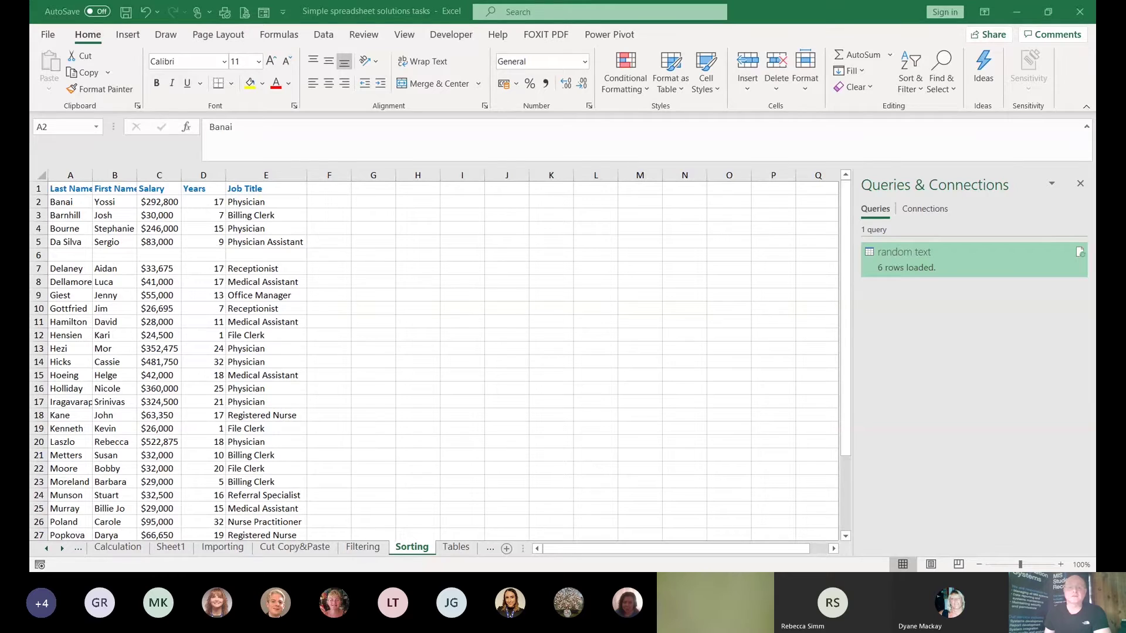
{"action": "left_click", "coordinate": [279, 335]}
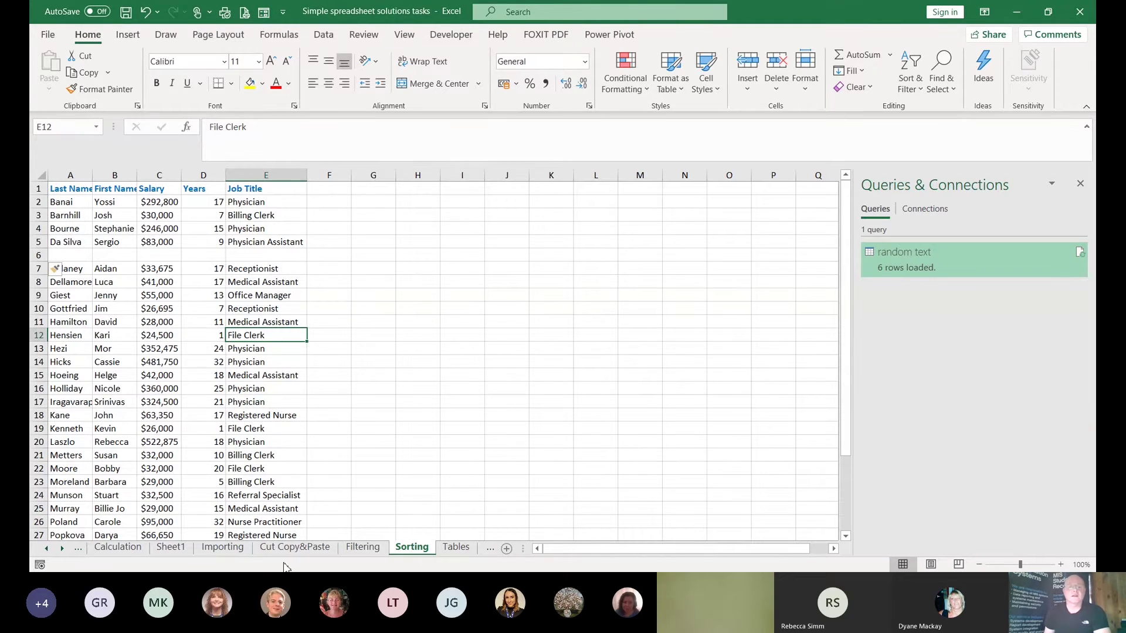
Open the Filtering sheet and turn off the filter on the staff list
{"action": "left_click", "coordinate": [363, 547]}
{"action": "left_click", "coordinate": [270, 282]}
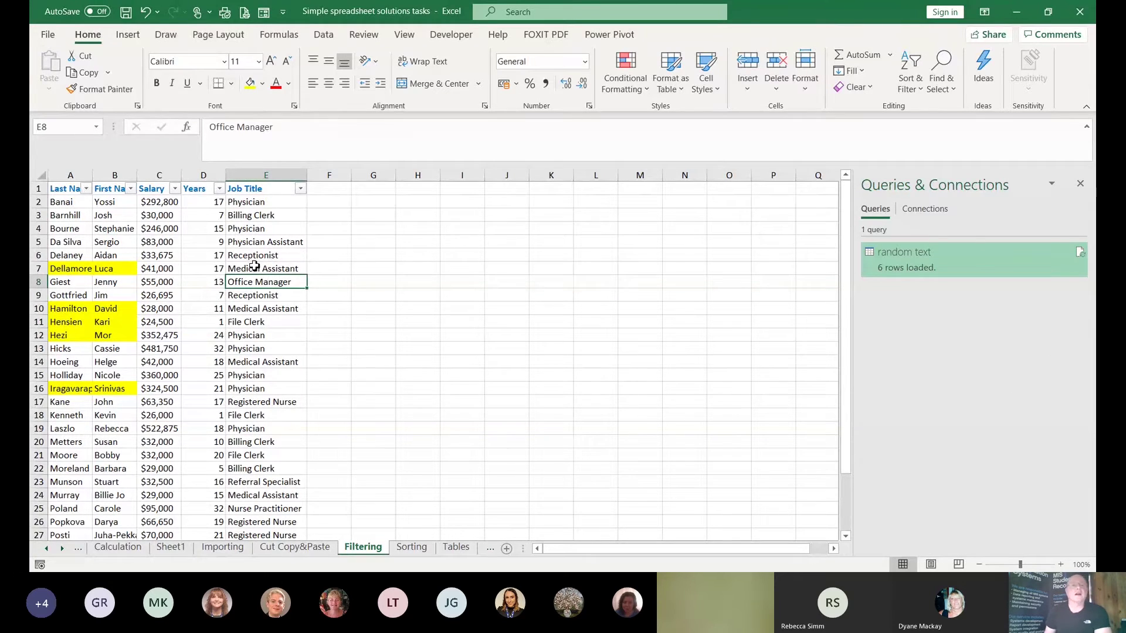
{"action": "left_click", "coordinate": [327, 35]}
{"action": "left_click", "coordinate": [469, 79]}
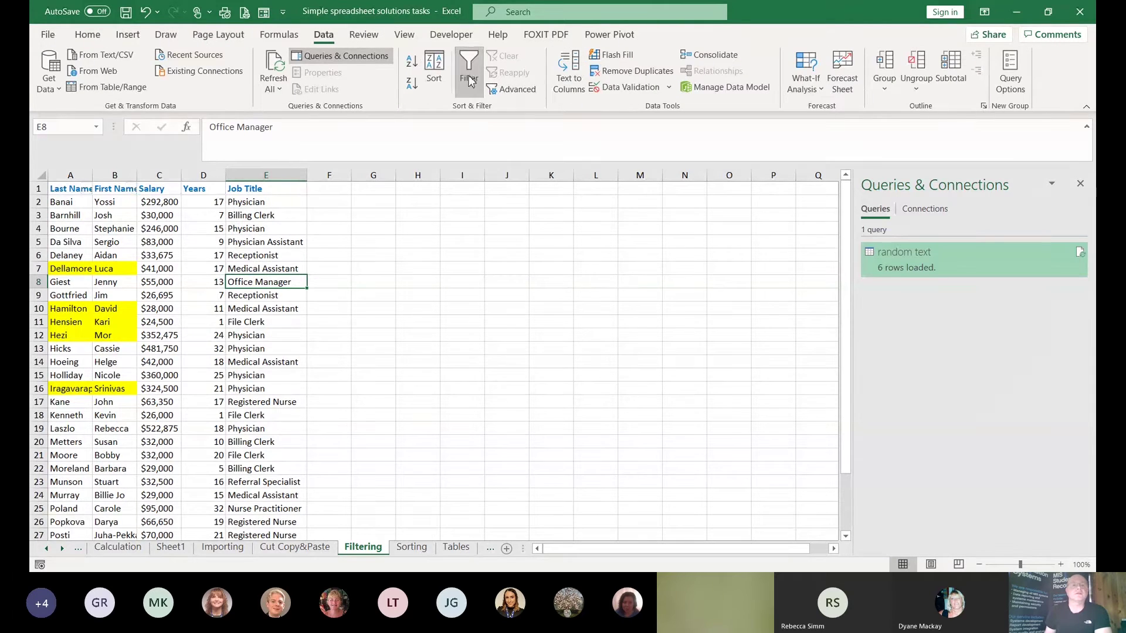
Turn the filter on for the staff list's header row, starting from cell B5
{"action": "left_click", "coordinate": [125, 243]}
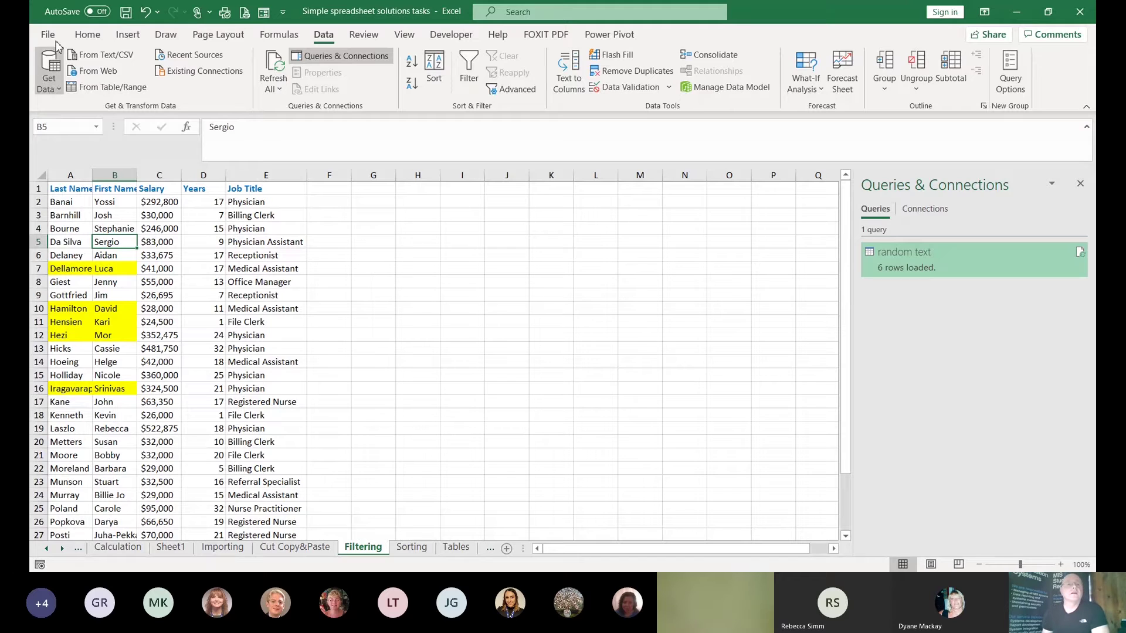
{"action": "left_click", "coordinate": [83, 39]}
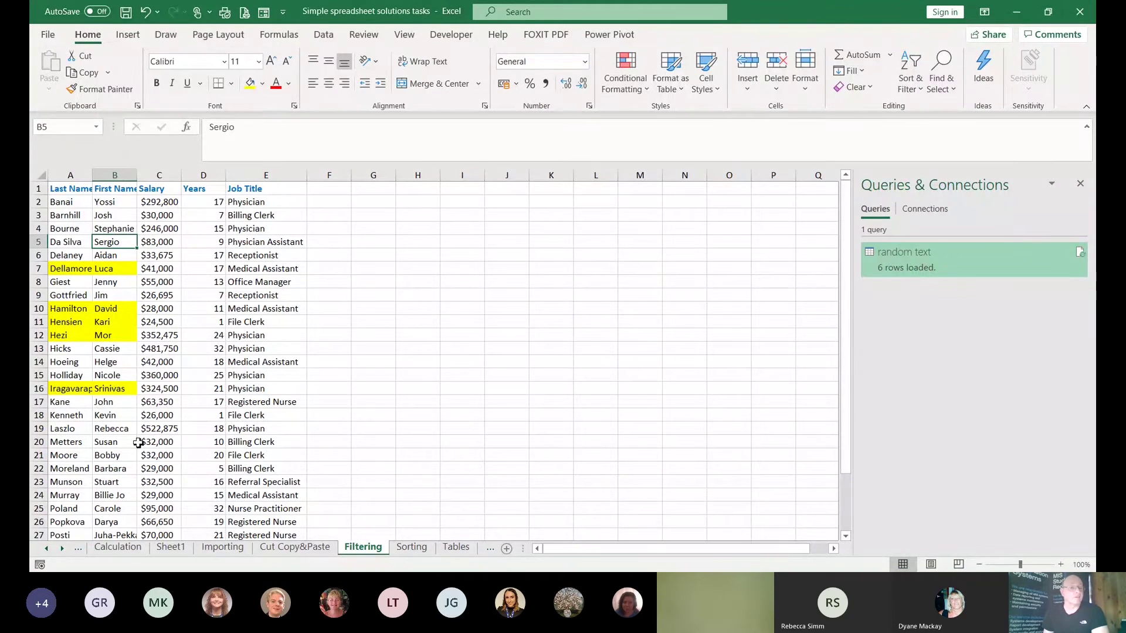
{"action": "left_click", "coordinate": [324, 36]}
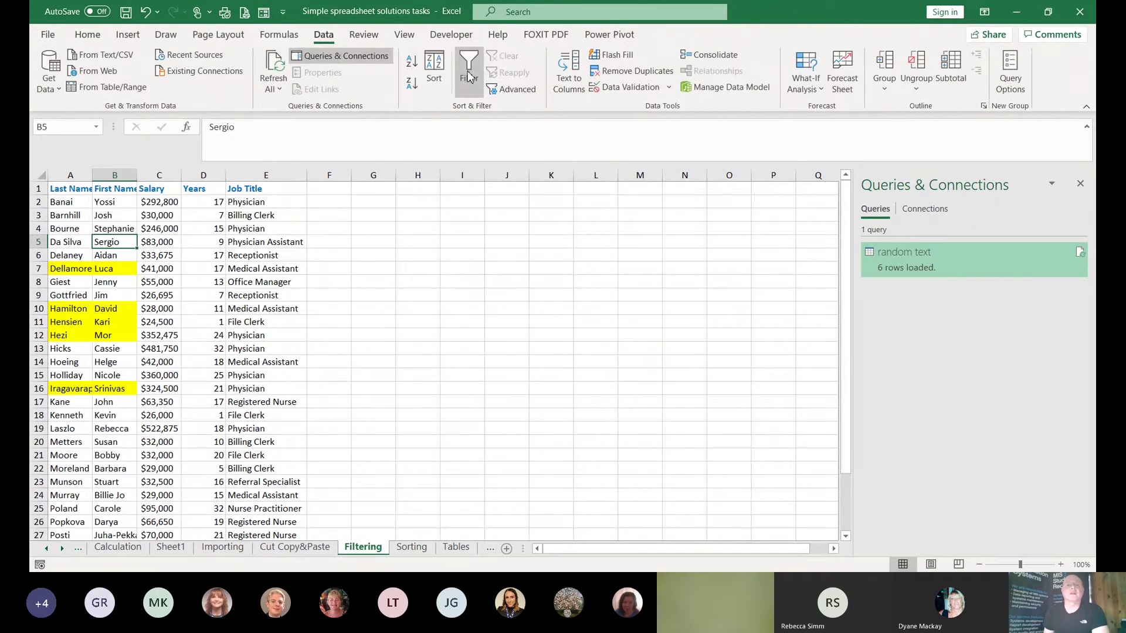
{"action": "left_click", "coordinate": [469, 77]}
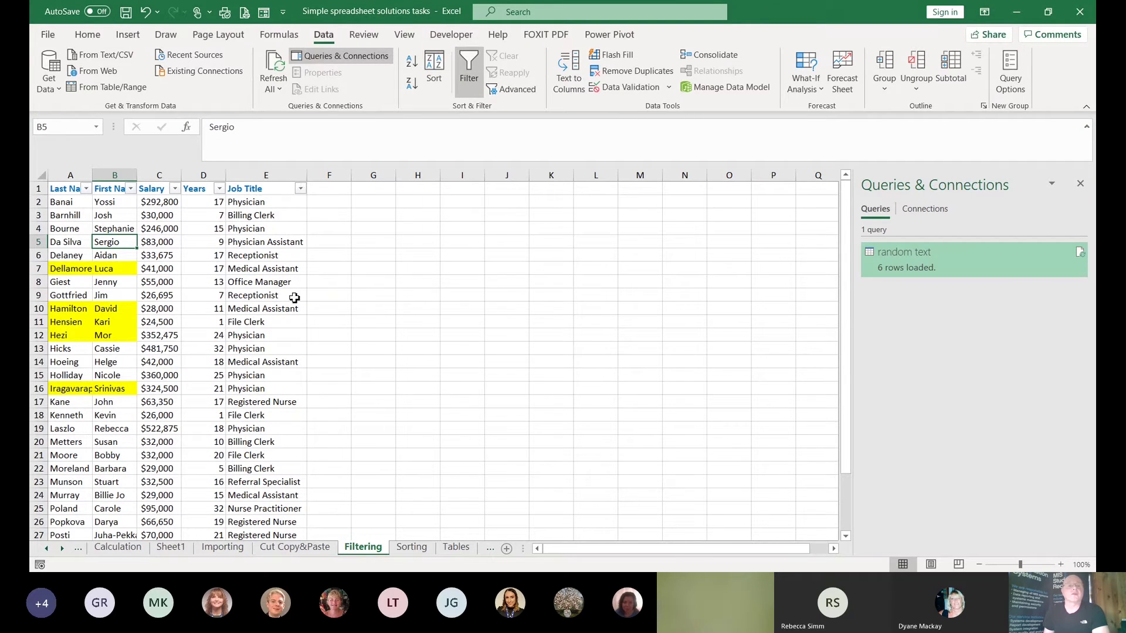
Examine the filter choices of the Last Name and First Name columns
{"action": "left_click", "coordinate": [87, 189]}
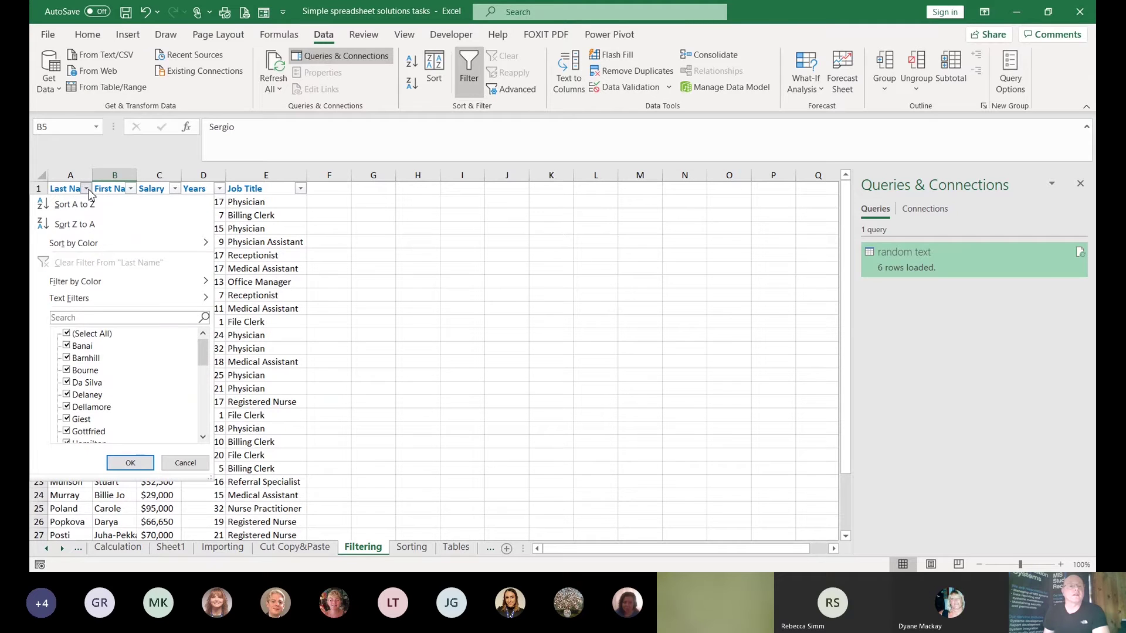
{"action": "left_click", "coordinate": [130, 189]}
{"action": "left_click", "coordinate": [130, 189]}
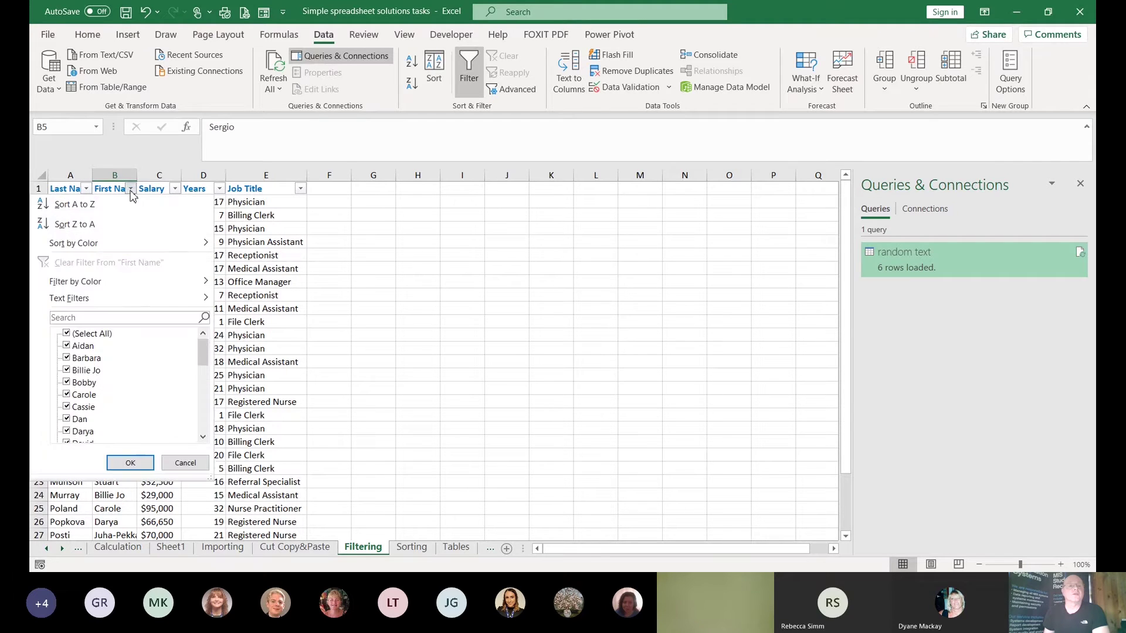
{"action": "left_click", "coordinate": [130, 189]}
Filter the Last Name column to only the three surnames found in rows 4 to 6
{"action": "left_click", "coordinate": [87, 189]}
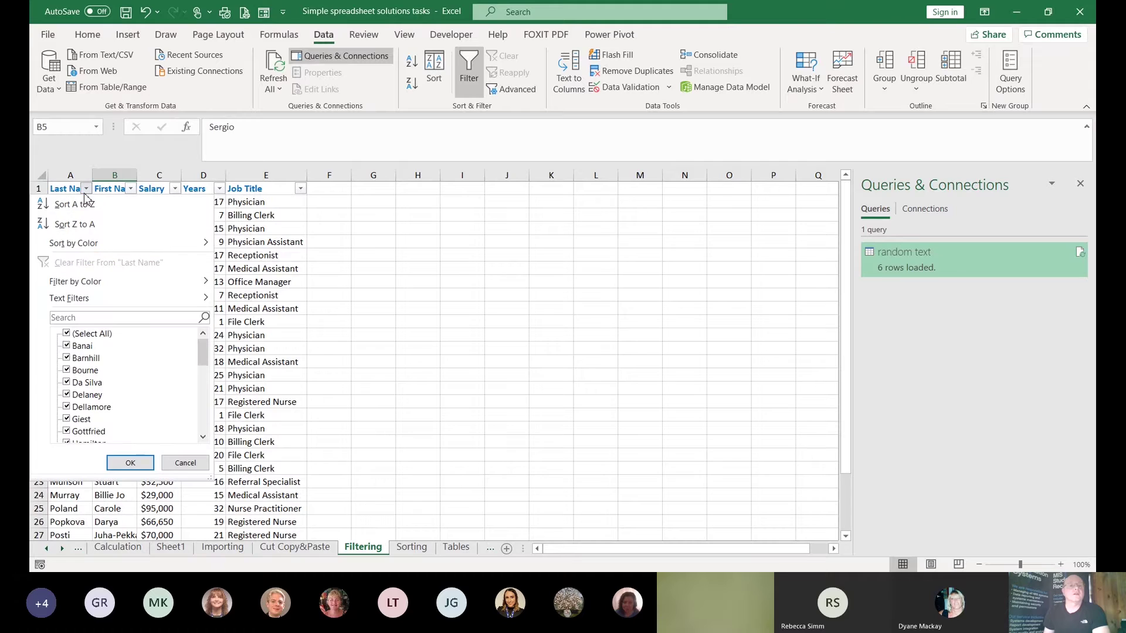
{"action": "left_click", "coordinate": [94, 335]}
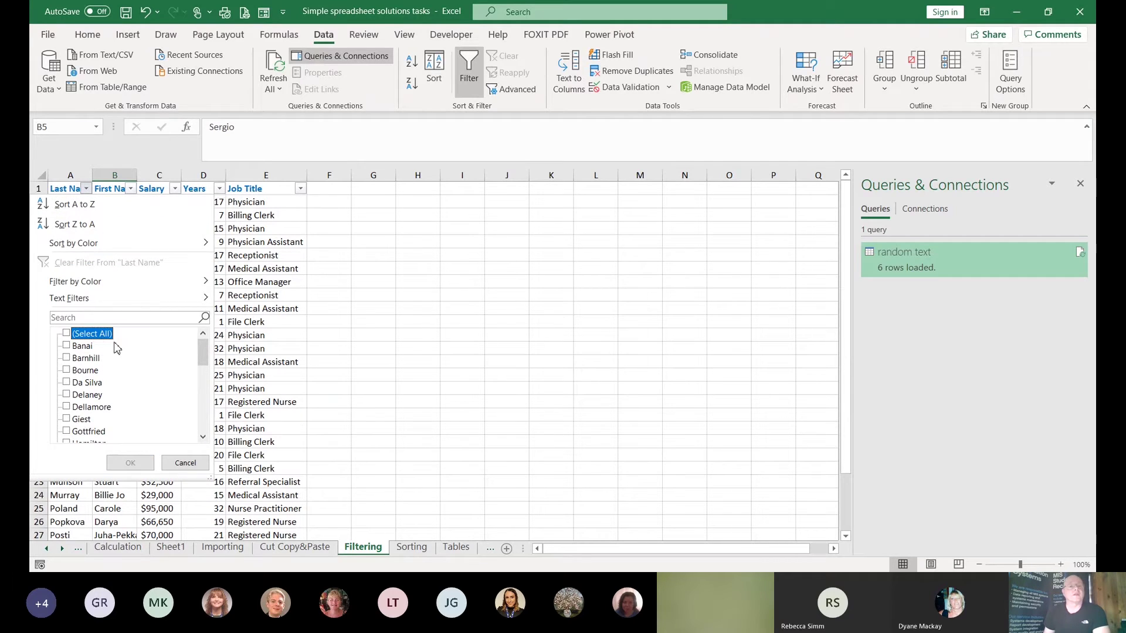
{"action": "left_click", "coordinate": [98, 396]}
{"action": "left_click", "coordinate": [92, 371]}
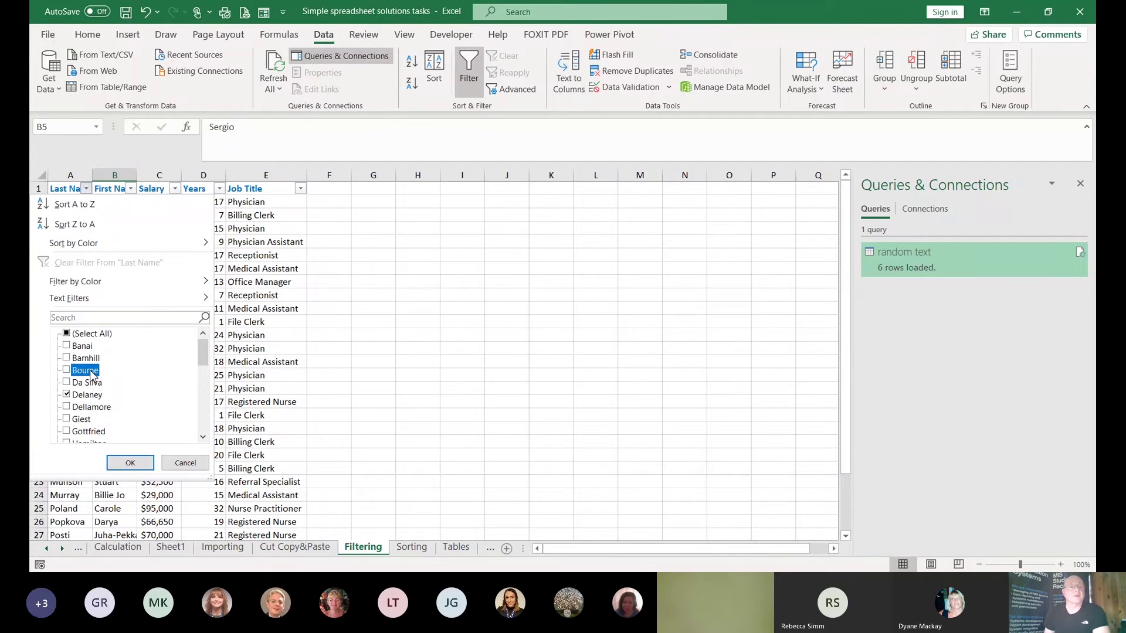
{"action": "left_click", "coordinate": [96, 384]}
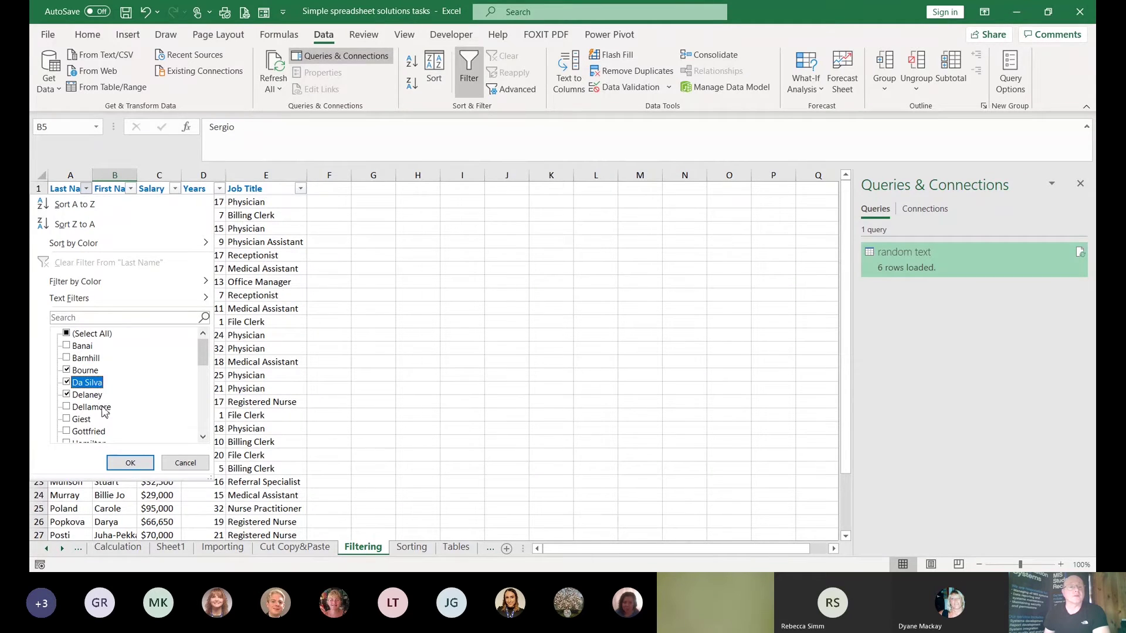
{"action": "left_click", "coordinate": [131, 463]}
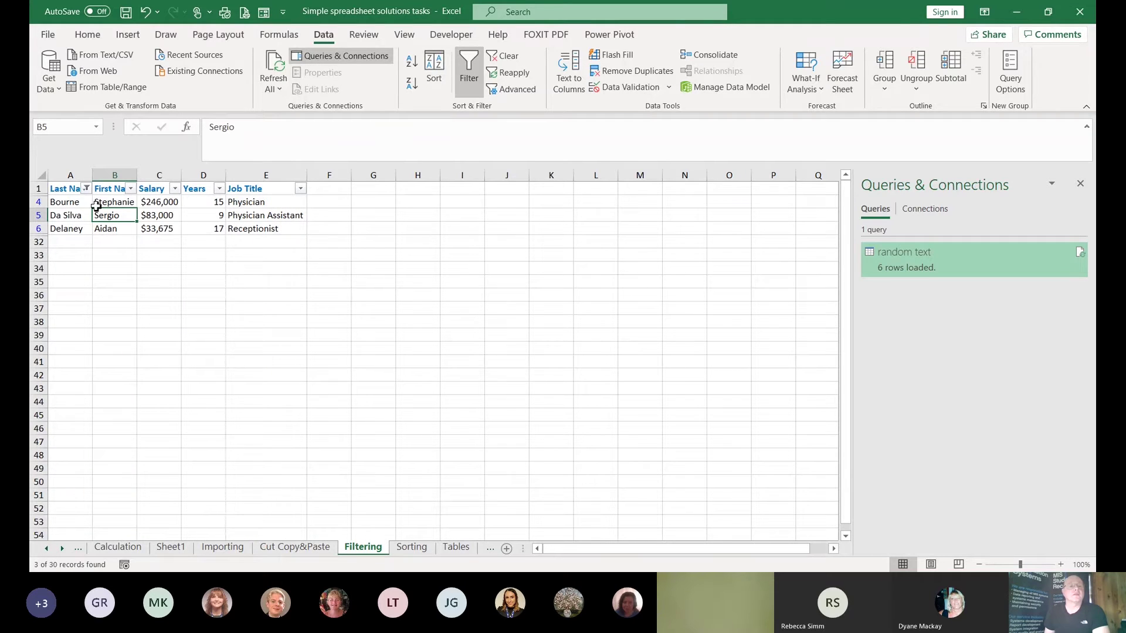
Check the Last Name column's filter criteria and the filter choices remaining for the First Name column
{"action": "mouse_move", "coordinate": [88, 195]}
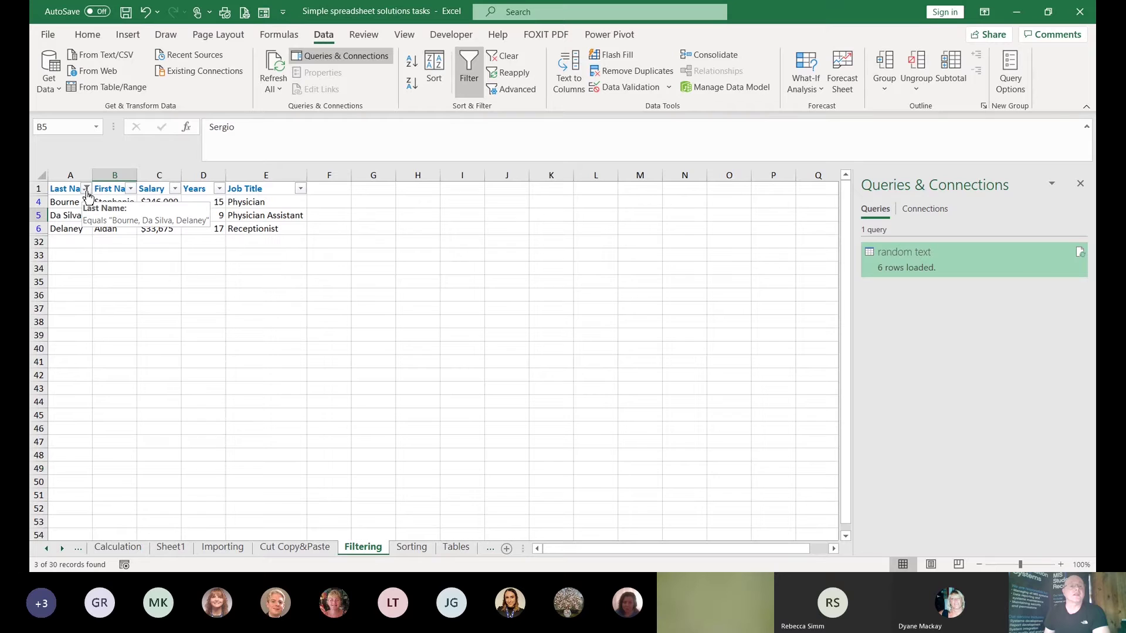
{"action": "left_click", "coordinate": [132, 190]}
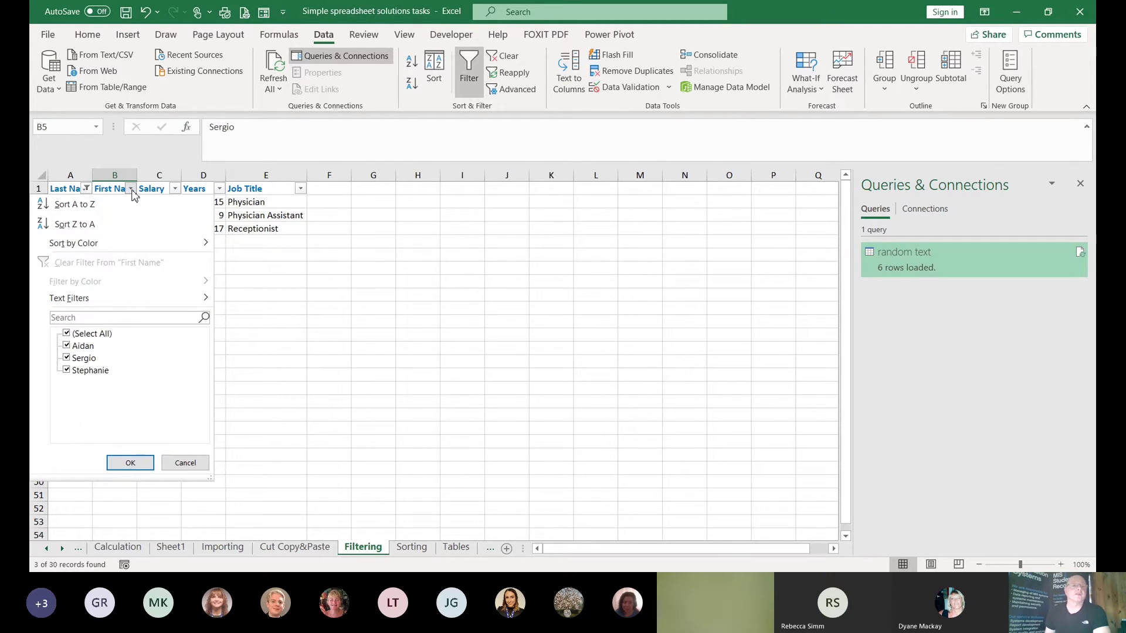
{"action": "left_click", "coordinate": [132, 191]}
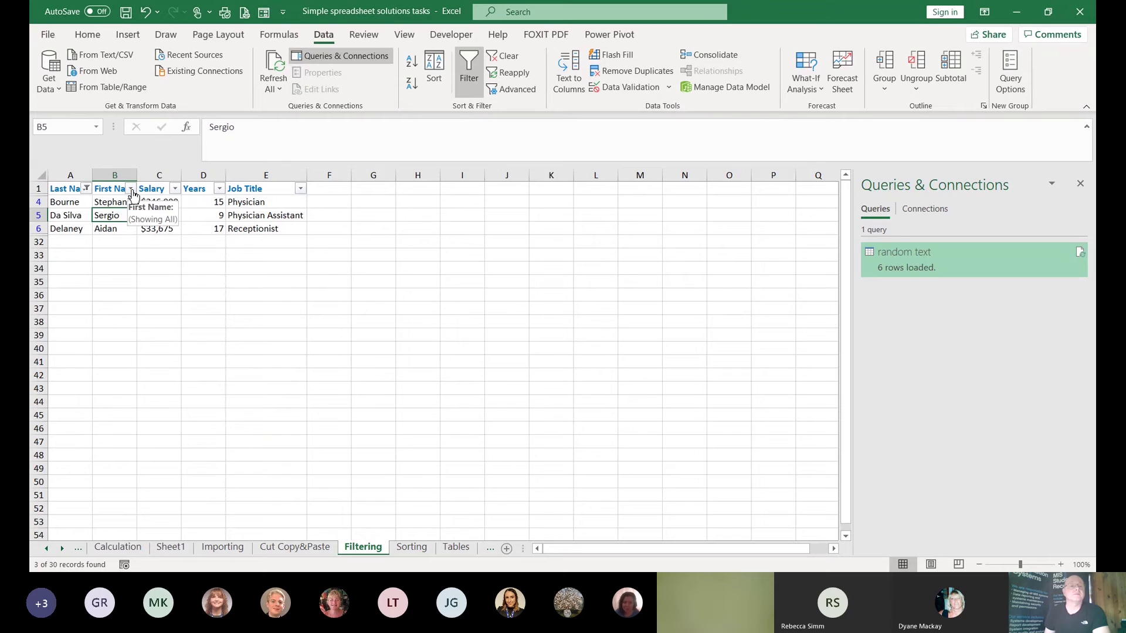
Reselect all surnames in the Last Name column's filter so every staff row is included
{"action": "left_click", "coordinate": [86, 189]}
{"action": "left_click", "coordinate": [97, 335]}
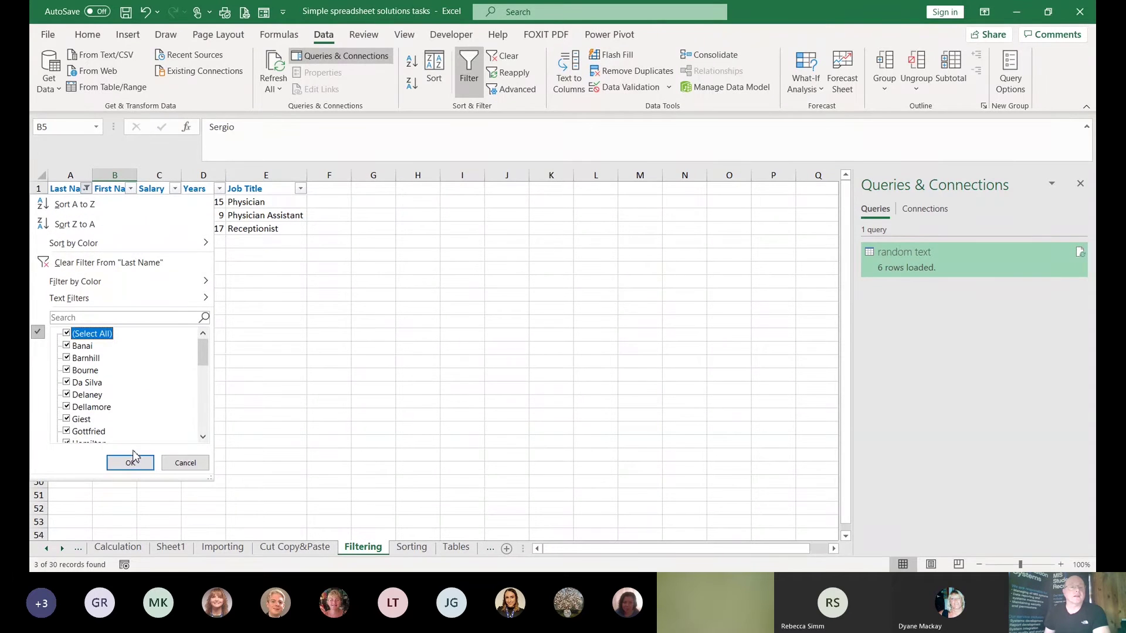
{"action": "left_click", "coordinate": [131, 463]}
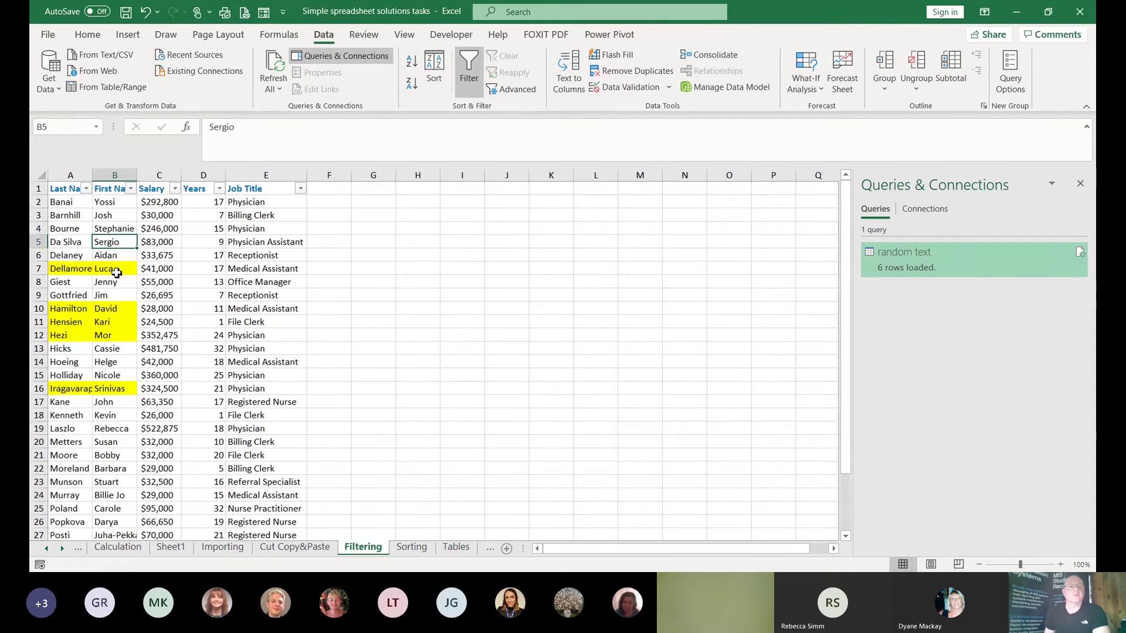
Filter the Last Name column by cell colour to keep only the yellow cells
{"action": "left_click", "coordinate": [86, 189]}
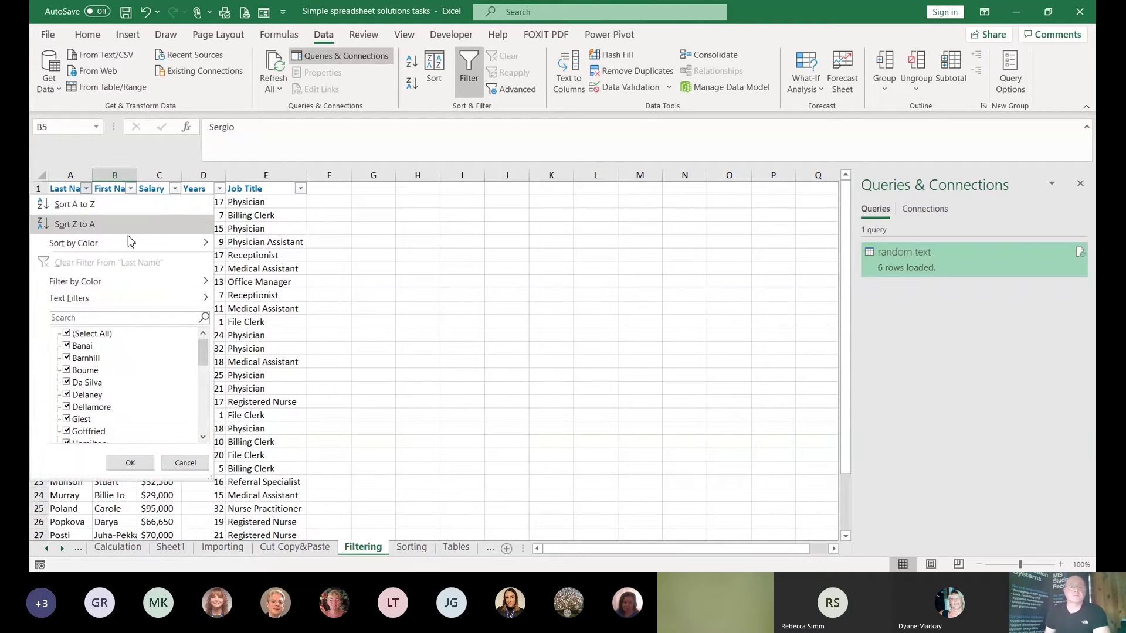
{"action": "mouse_move", "coordinate": [189, 283]}
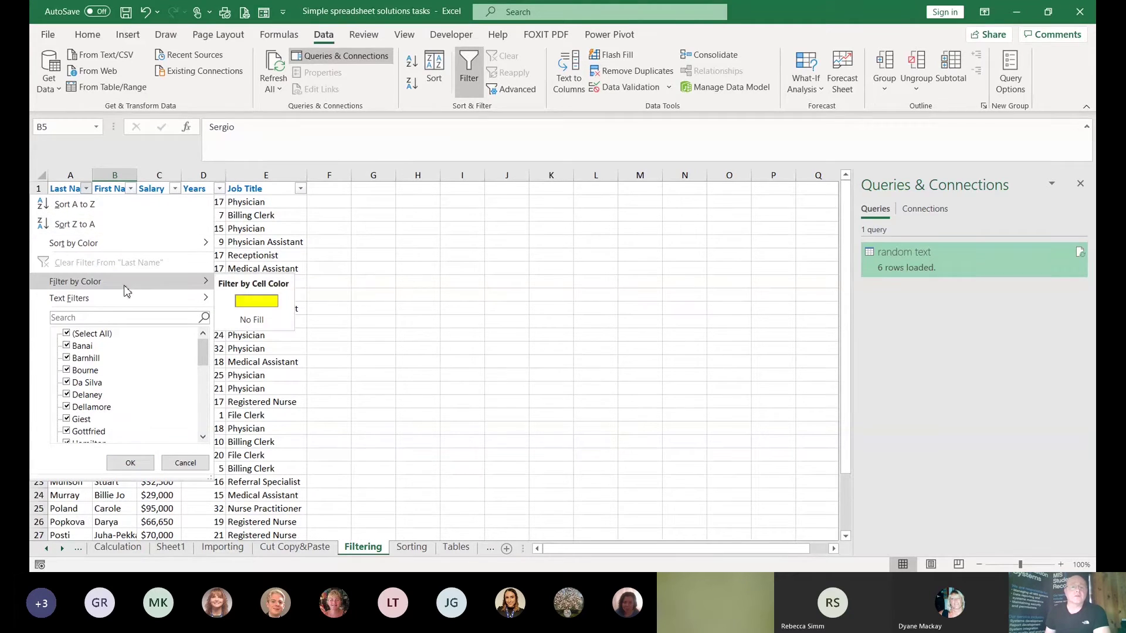
{"action": "left_click", "coordinate": [256, 309]}
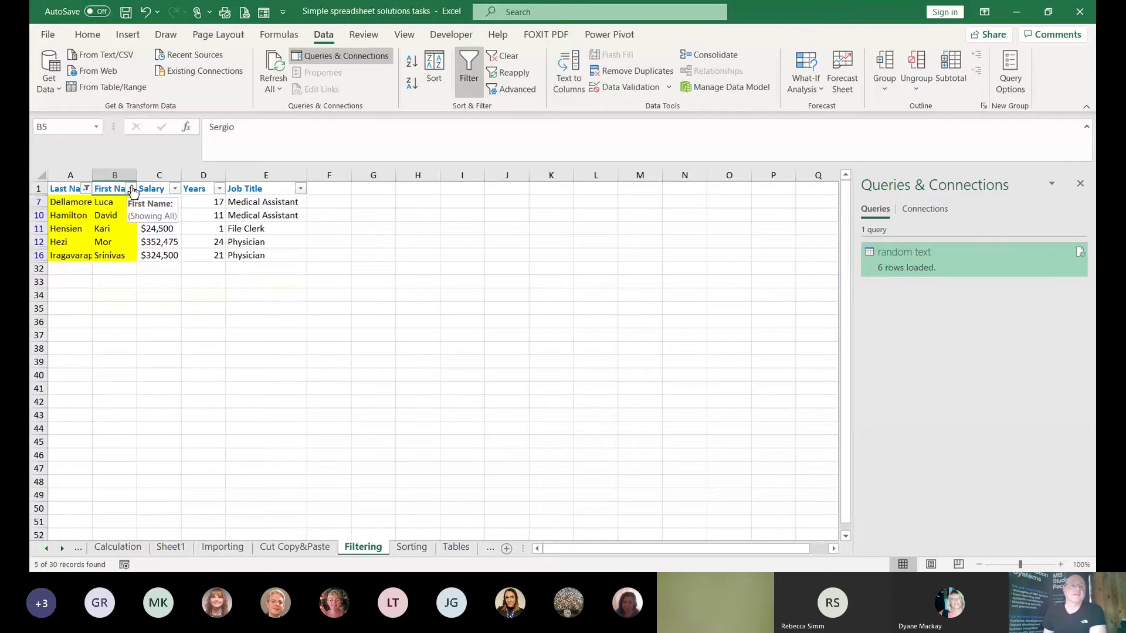
Sort the Last Name column by cell colour using No Fill
{"action": "left_click", "coordinate": [86, 189]}
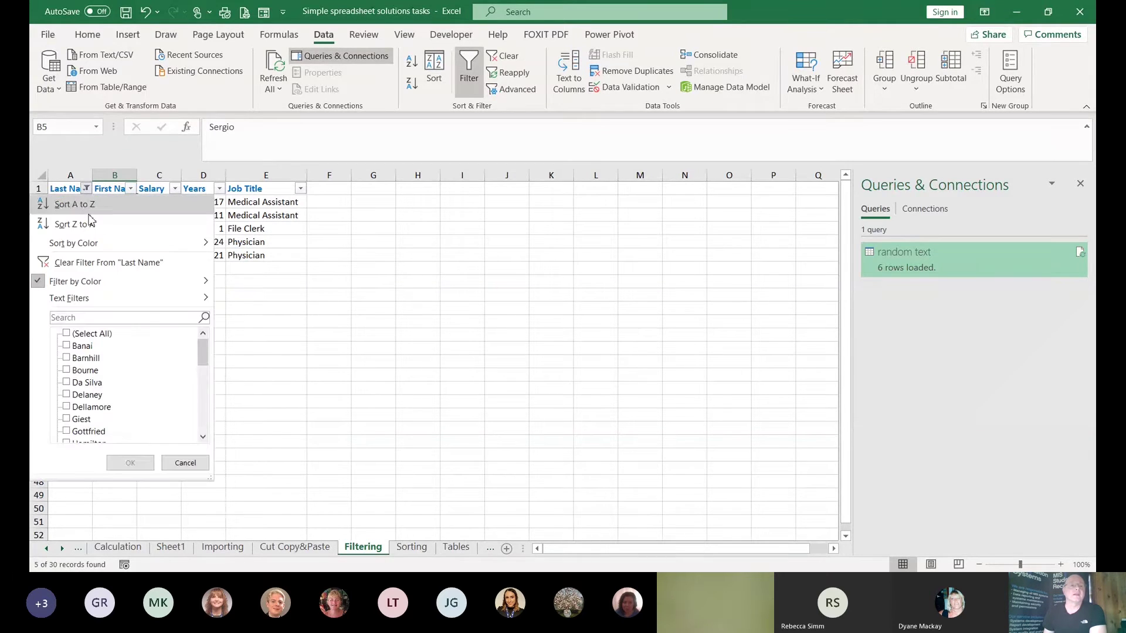
{"action": "mouse_move", "coordinate": [93, 236]}
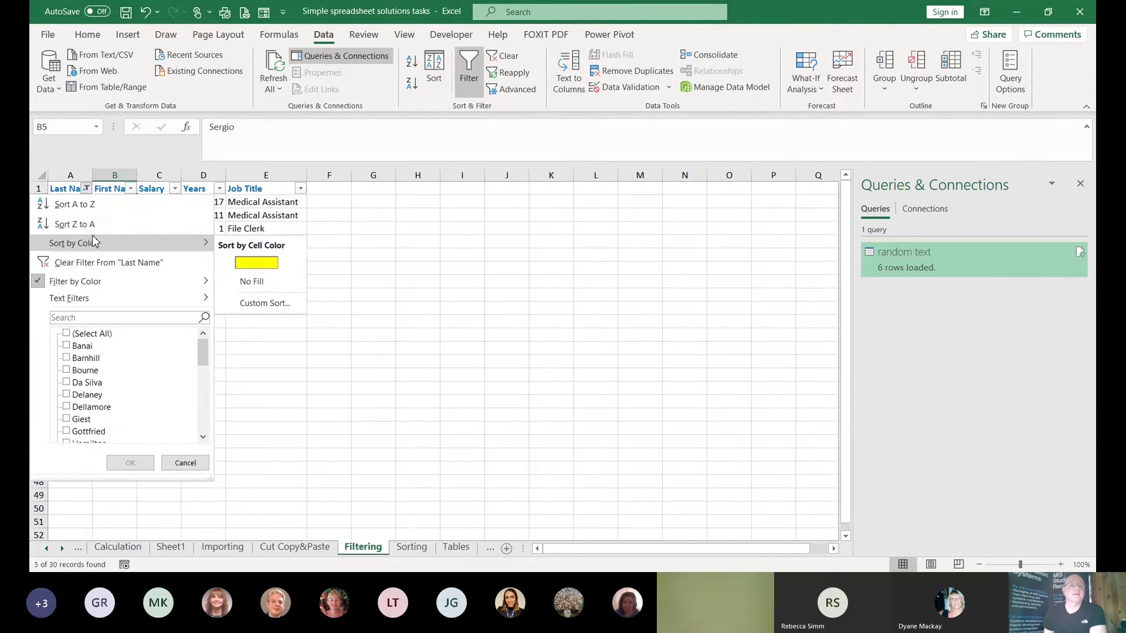
{"action": "left_click", "coordinate": [252, 283]}
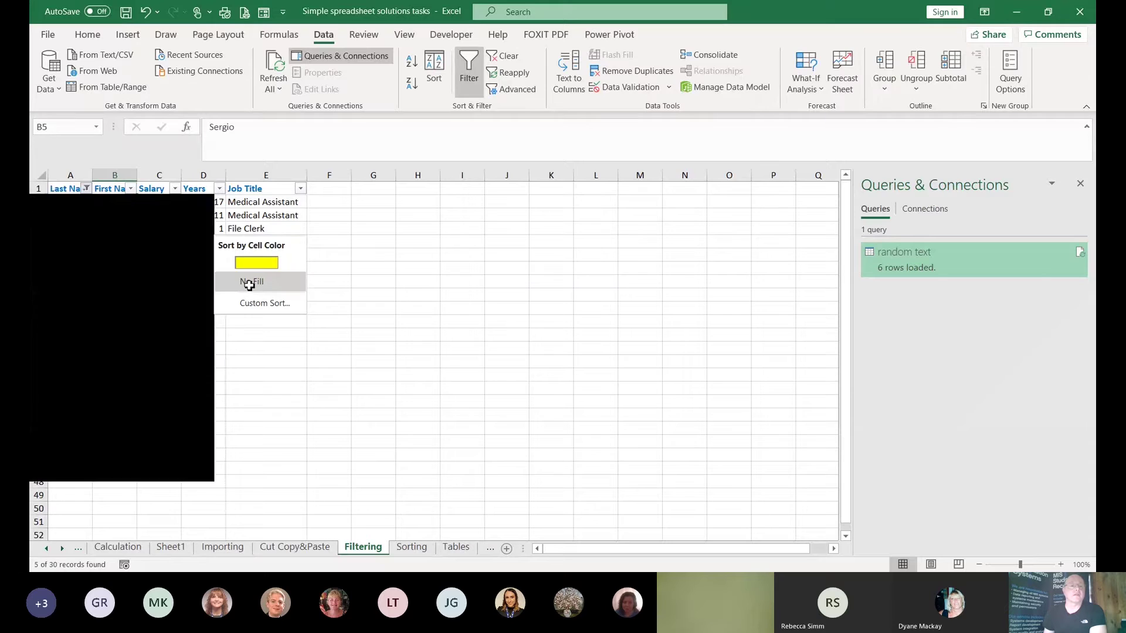
Change the Last Name column's colour filter to keep only cells with No Fill
{"action": "left_click", "coordinate": [86, 188]}
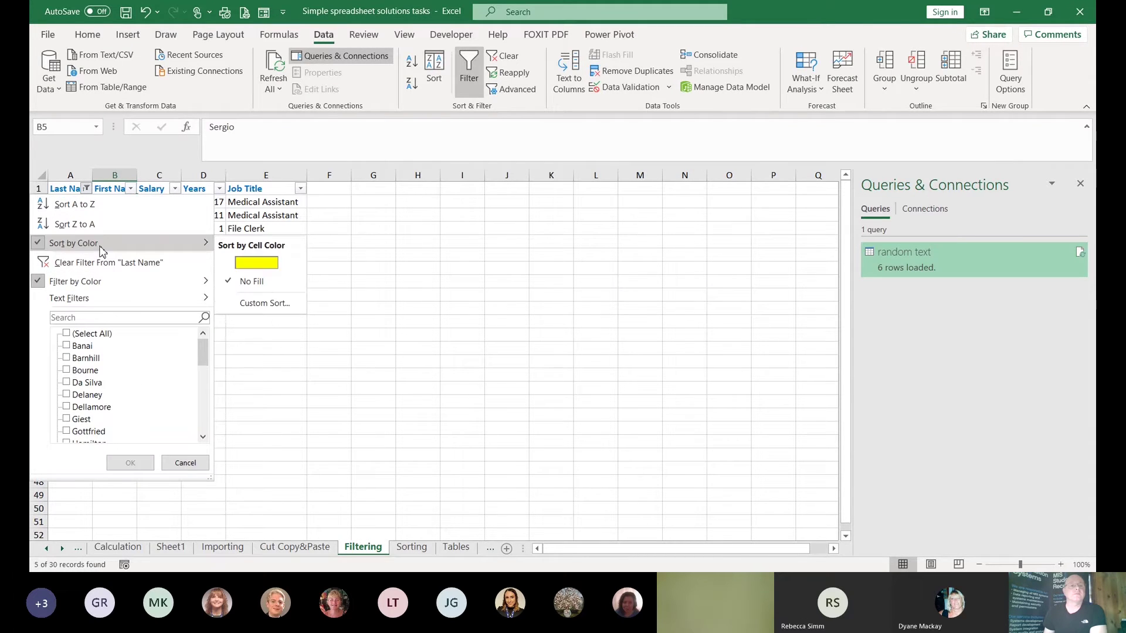
{"action": "mouse_move", "coordinate": [106, 287]}
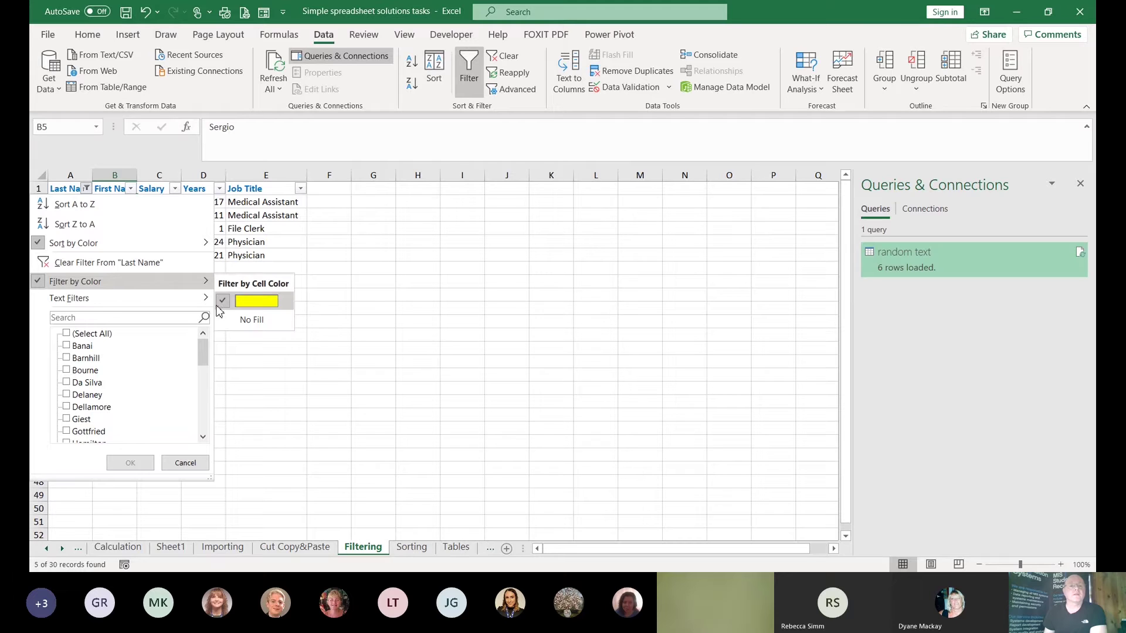
{"action": "left_click", "coordinate": [247, 320]}
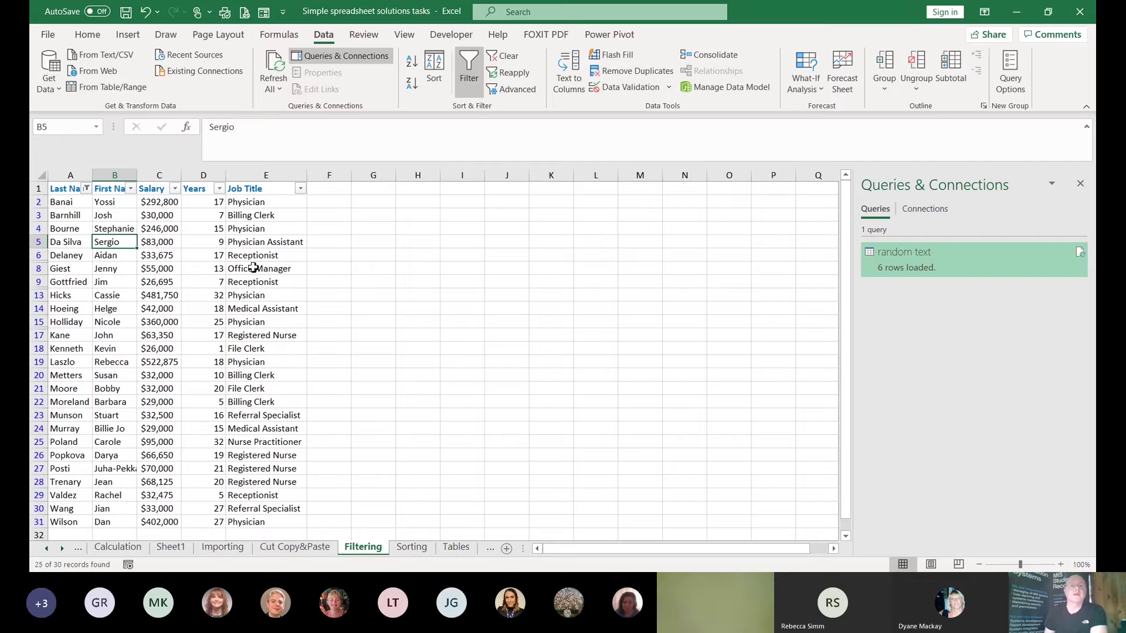
Check the Advanced Filter settings for the staff list from cell E9 and close them without applying anything
{"action": "left_click", "coordinate": [238, 281]}
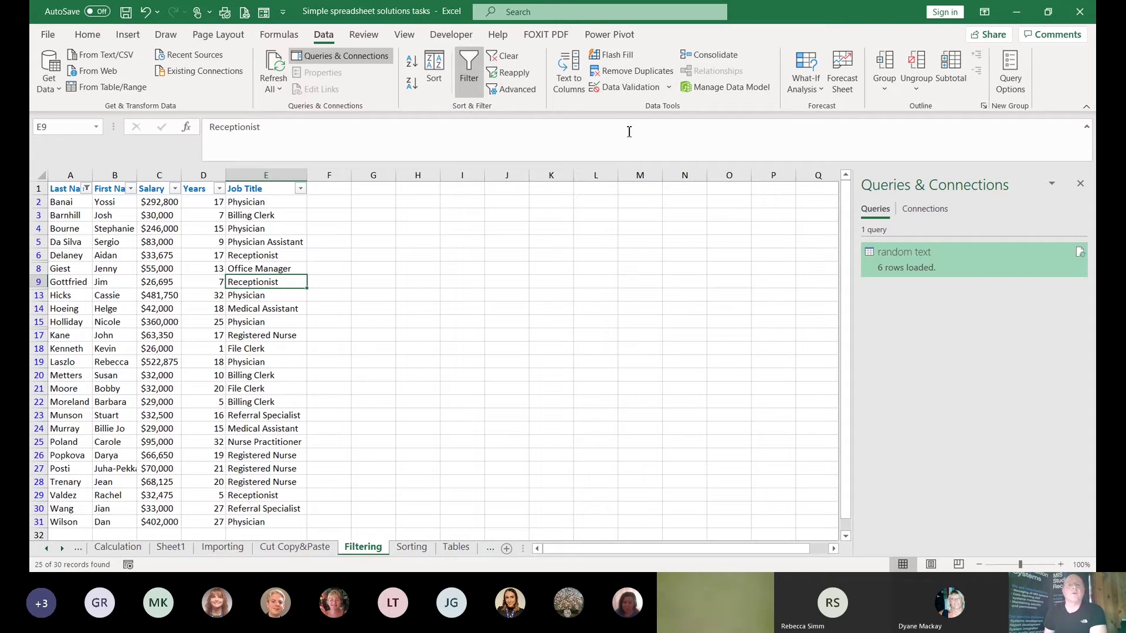
{"action": "left_click", "coordinate": [519, 91]}
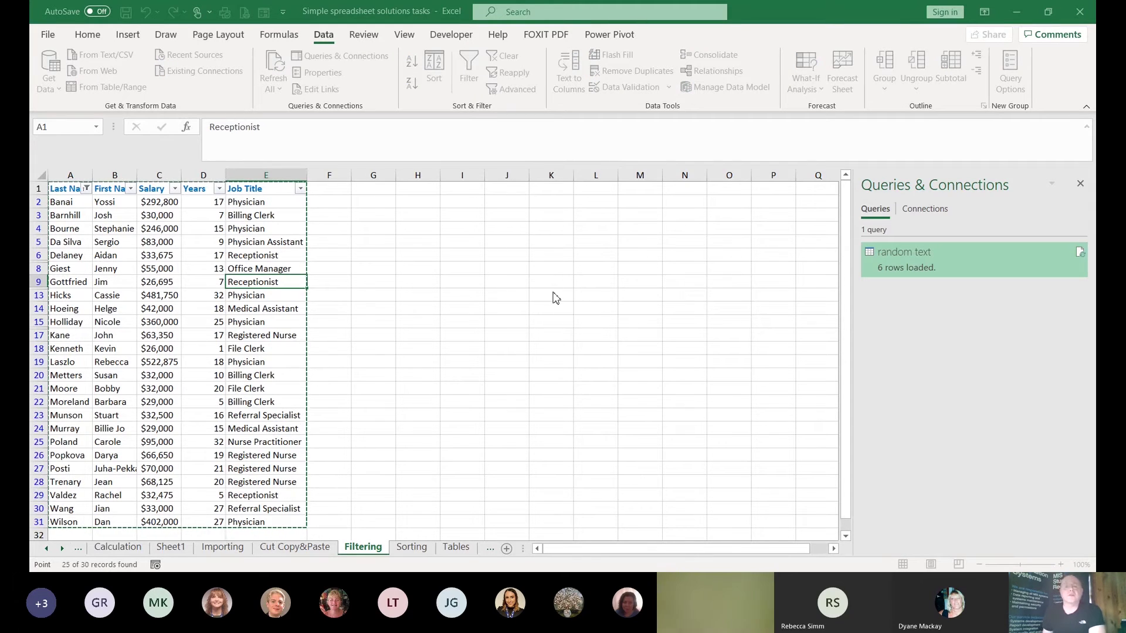
{"action": "key", "text": "Escape"}
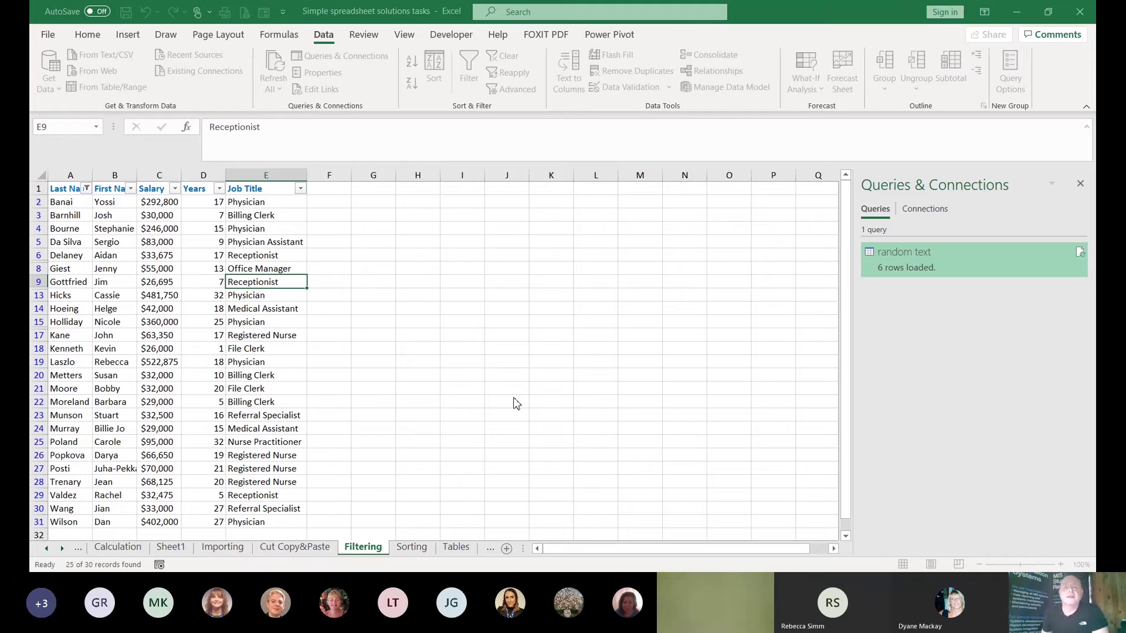
Turn off the filter on the staff list and switch to the Tables sheet
{"action": "key", "text": "ctrl+shift+l"}
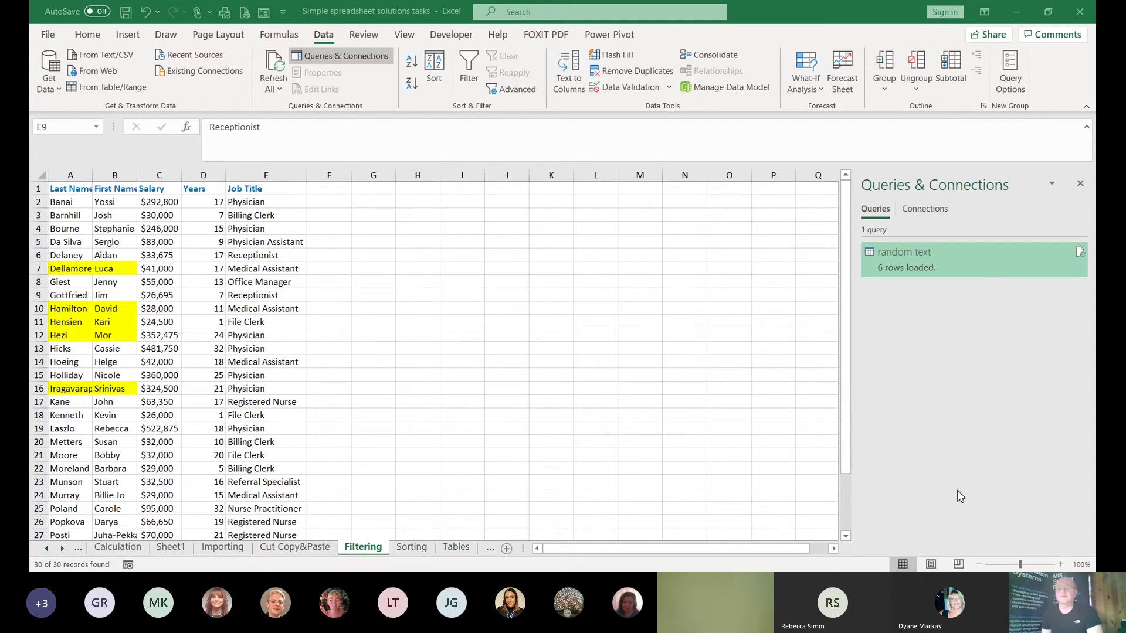
{"action": "key", "text": "alt+Tab"}
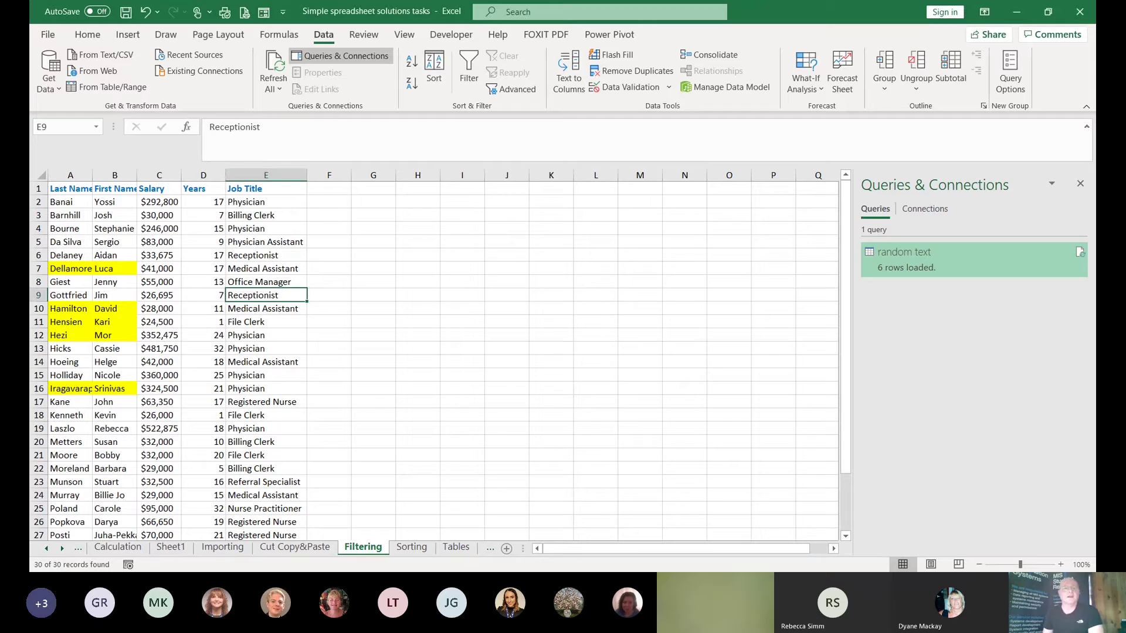
{"action": "left_click", "coordinate": [413, 552]}
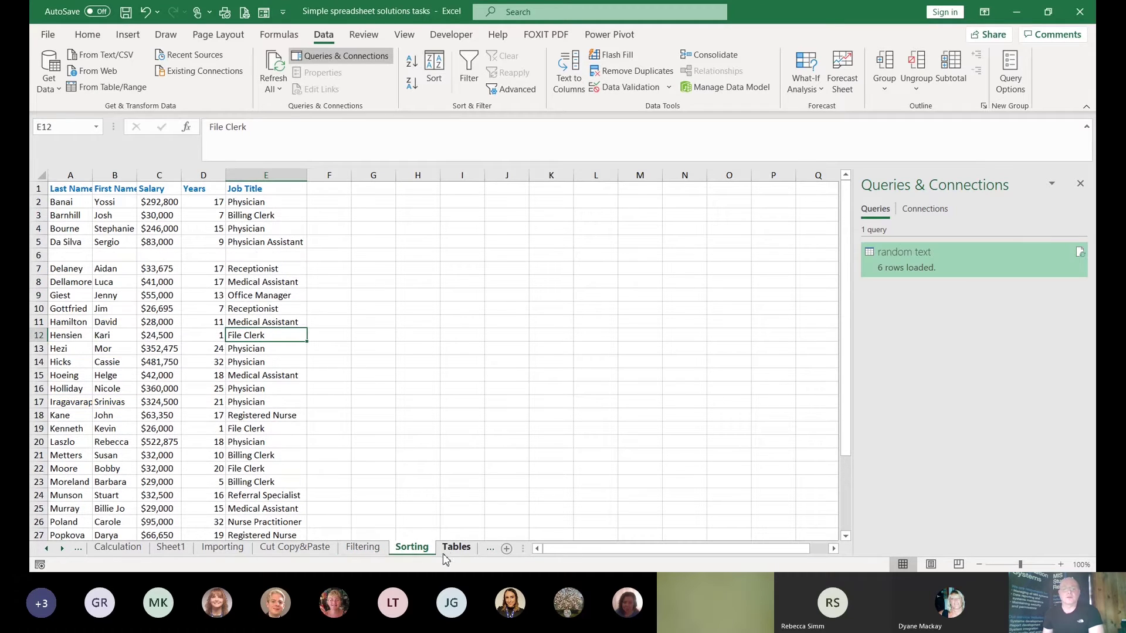
{"action": "left_click", "coordinate": [453, 551]}
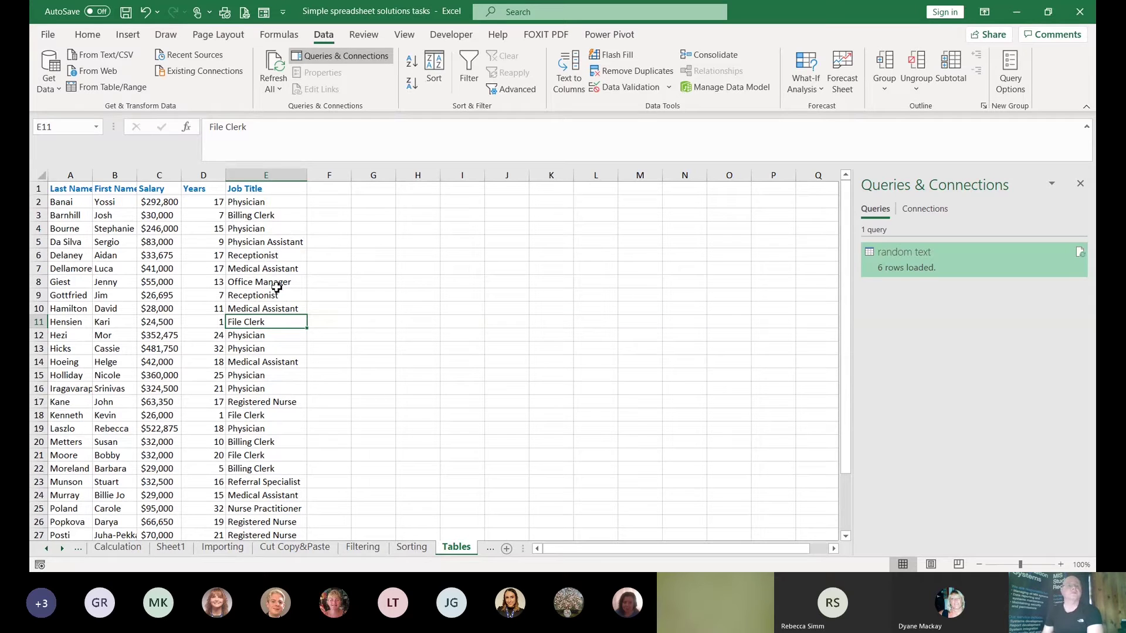
Look over the staff list from cell C8 and convert the whole list into a table with a header row
{"action": "left_click", "coordinate": [164, 284]}
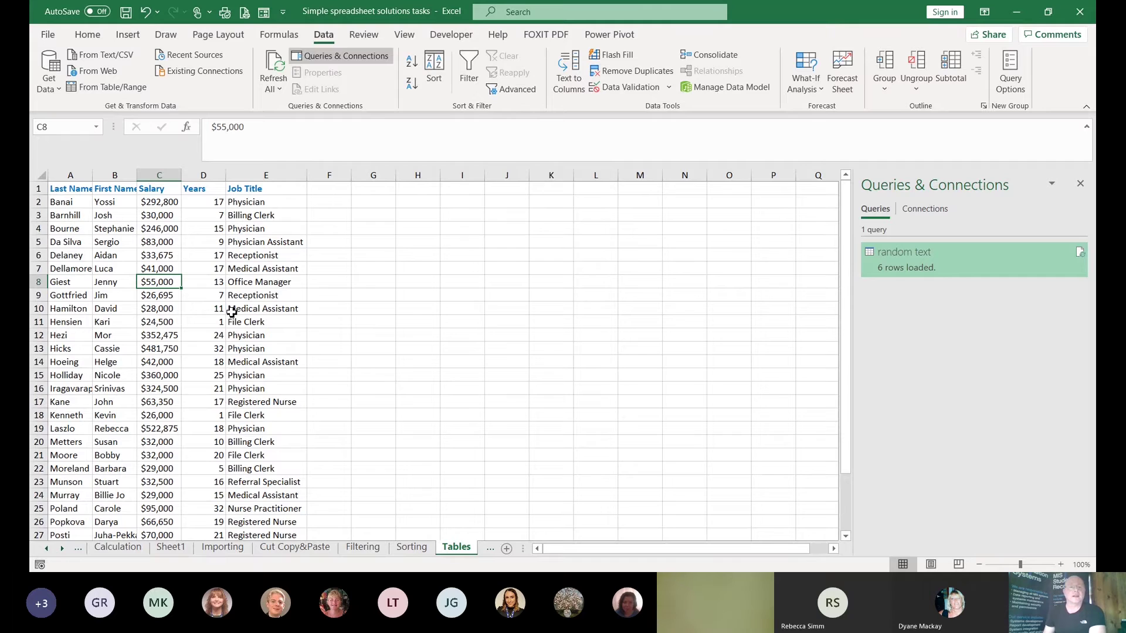
{"action": "scroll", "coordinate": [232, 328], "scroll_direction": "down", "scroll_amount": 4}
{"action": "scroll", "coordinate": [233, 334], "scroll_direction": "up", "scroll_amount": 4}
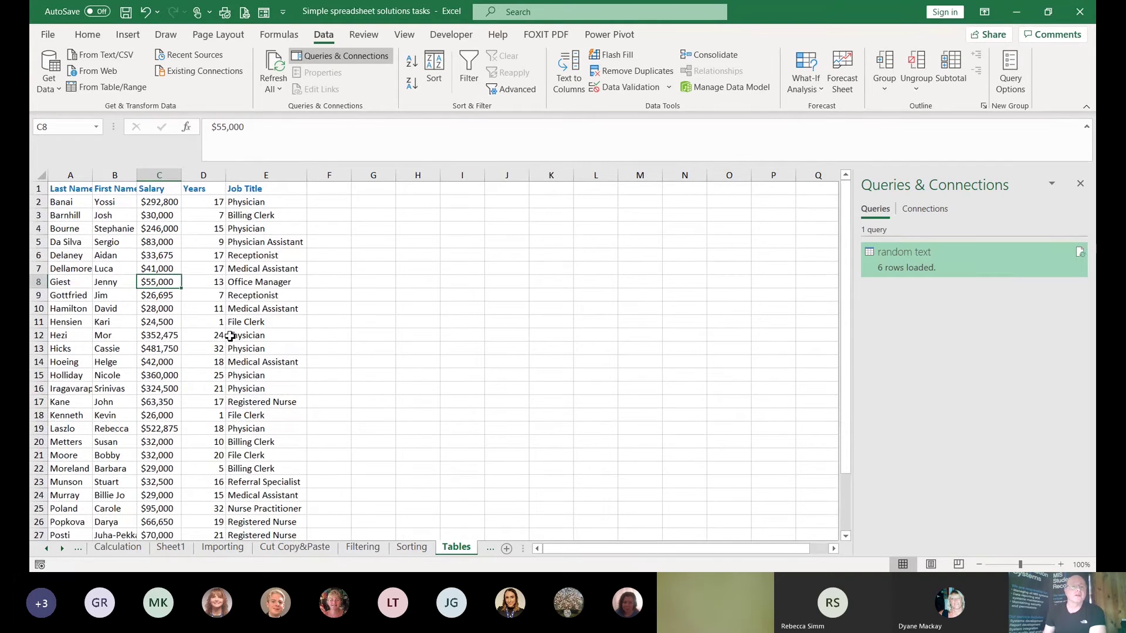
{"action": "scroll", "coordinate": [230, 335], "scroll_direction": "down", "scroll_amount": 5}
{"action": "scroll", "coordinate": [228, 334], "scroll_direction": "up", "scroll_amount": 2}
{"action": "scroll", "coordinate": [228, 334], "scroll_direction": "up", "scroll_amount": 3}
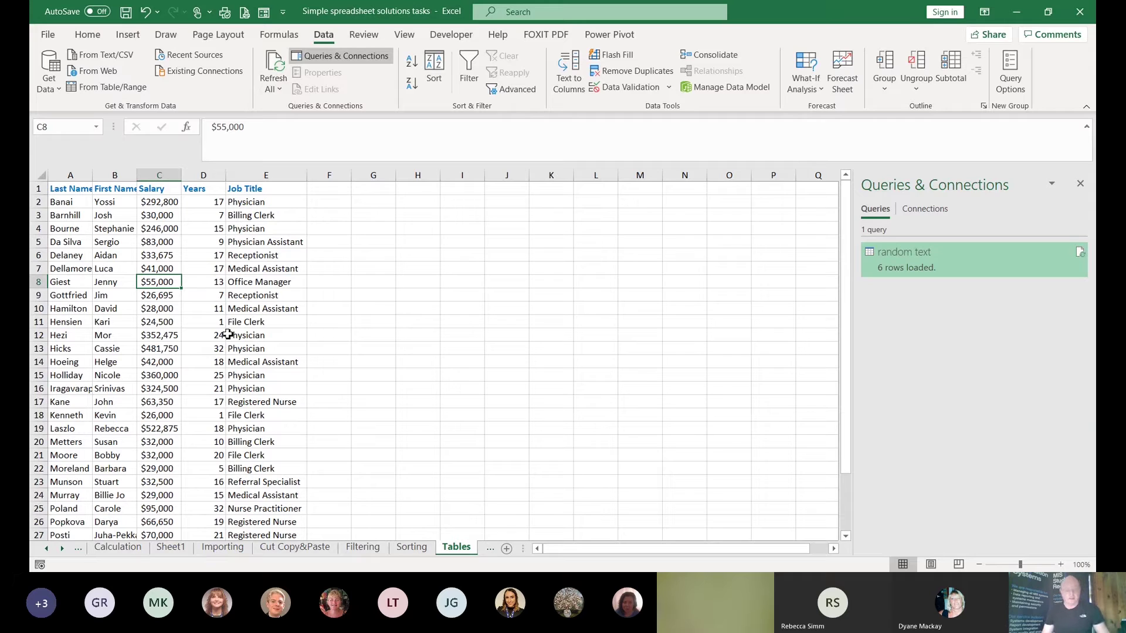
{"action": "key", "text": "ctrl+t"}
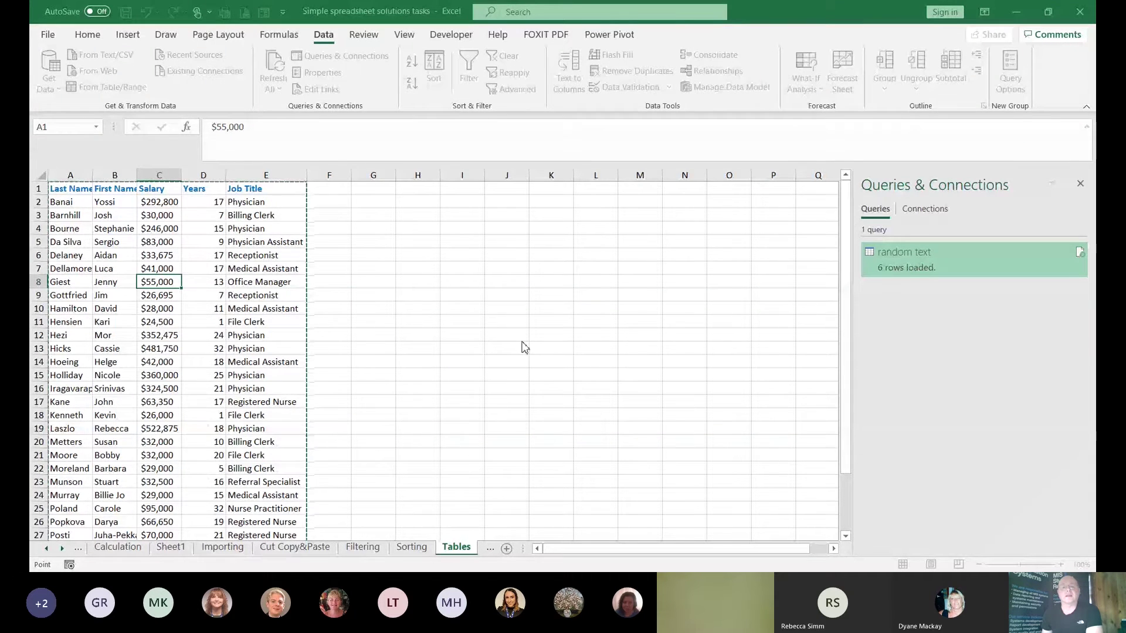
{"action": "key", "text": "Return"}
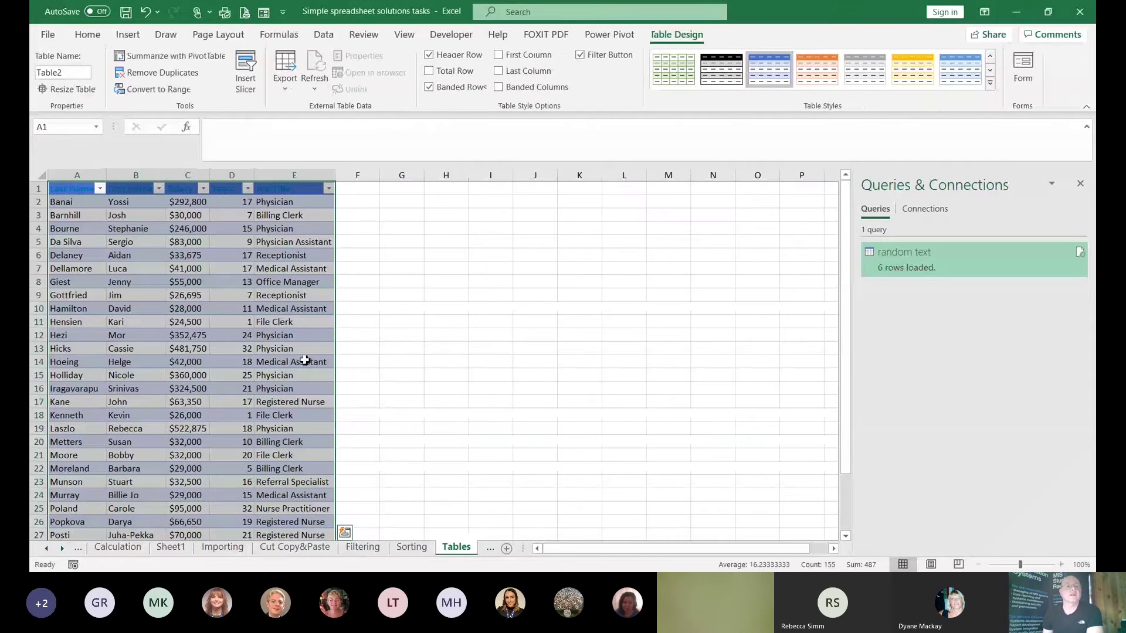
Try to rename the new table as "Staff list"
{"action": "left_click", "coordinate": [239, 311]}
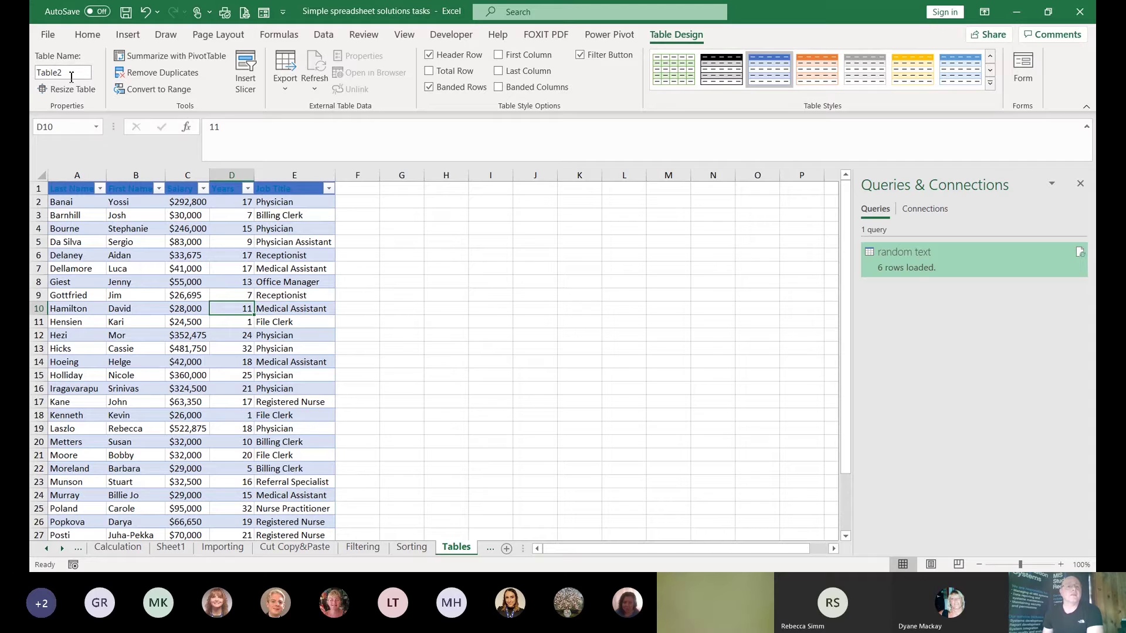
{"action": "left_click", "coordinate": [71, 75]}
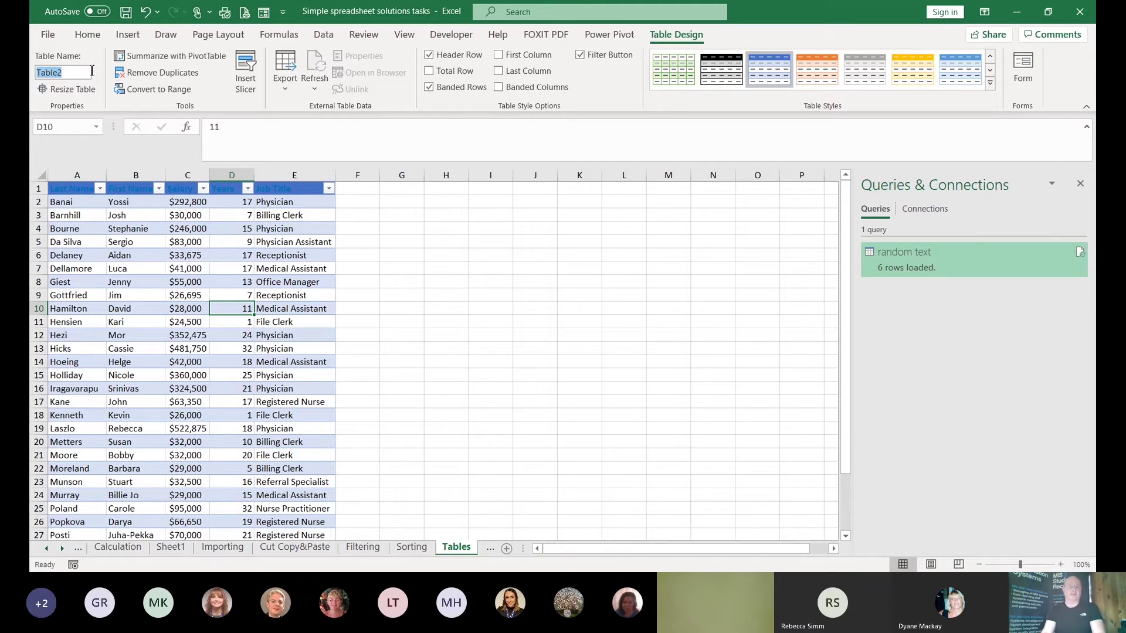
{"action": "type", "text": "Staff l"}
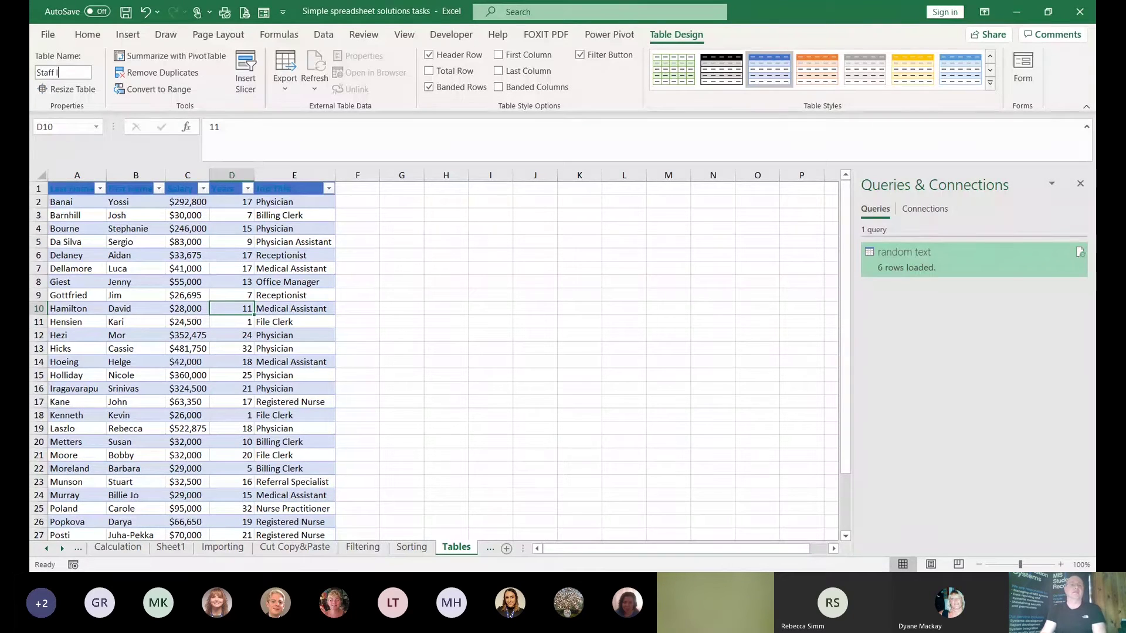
{"action": "type", "text": "ist"}
{"action": "key", "text": "Return"}
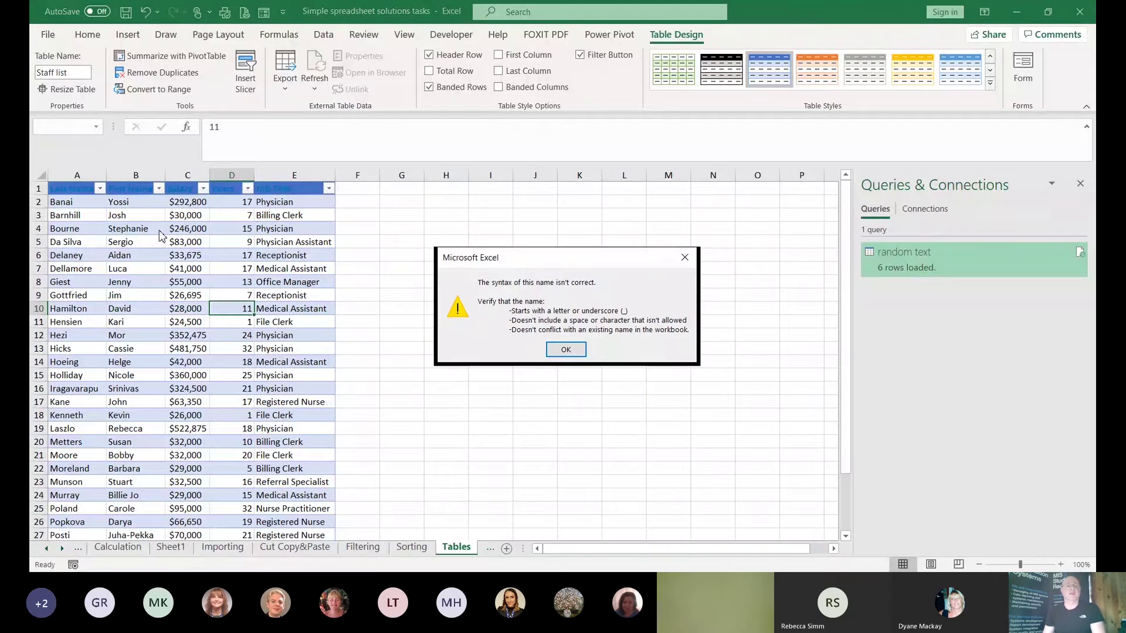
{"action": "left_click", "coordinate": [566, 350]}
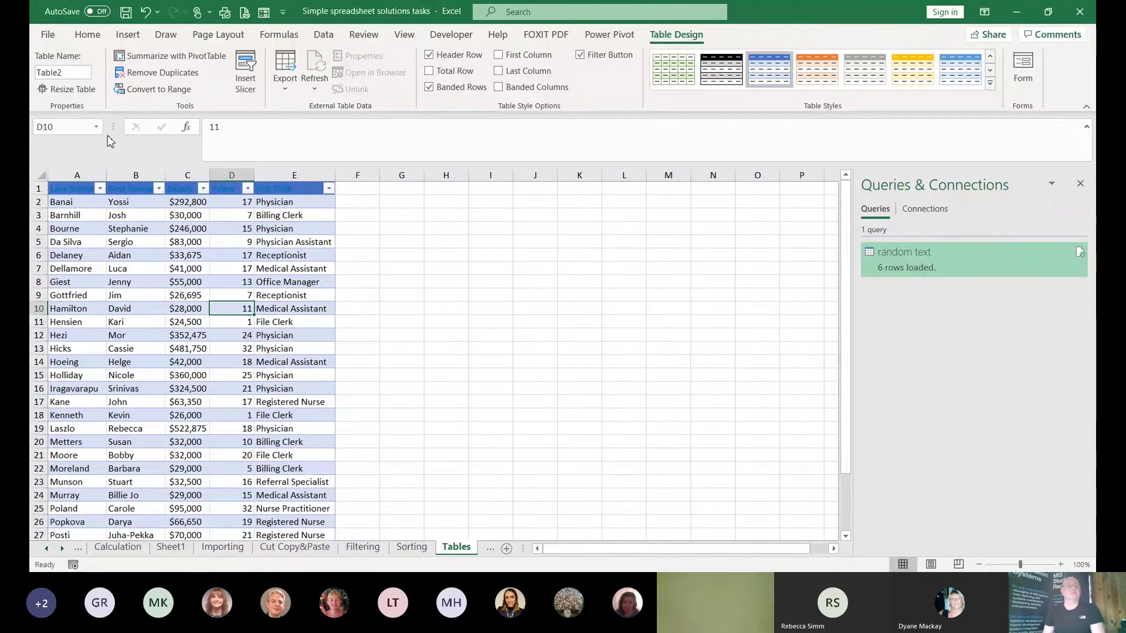
Rename the table as Stafflist, without a space
{"action": "left_click", "coordinate": [80, 73]}
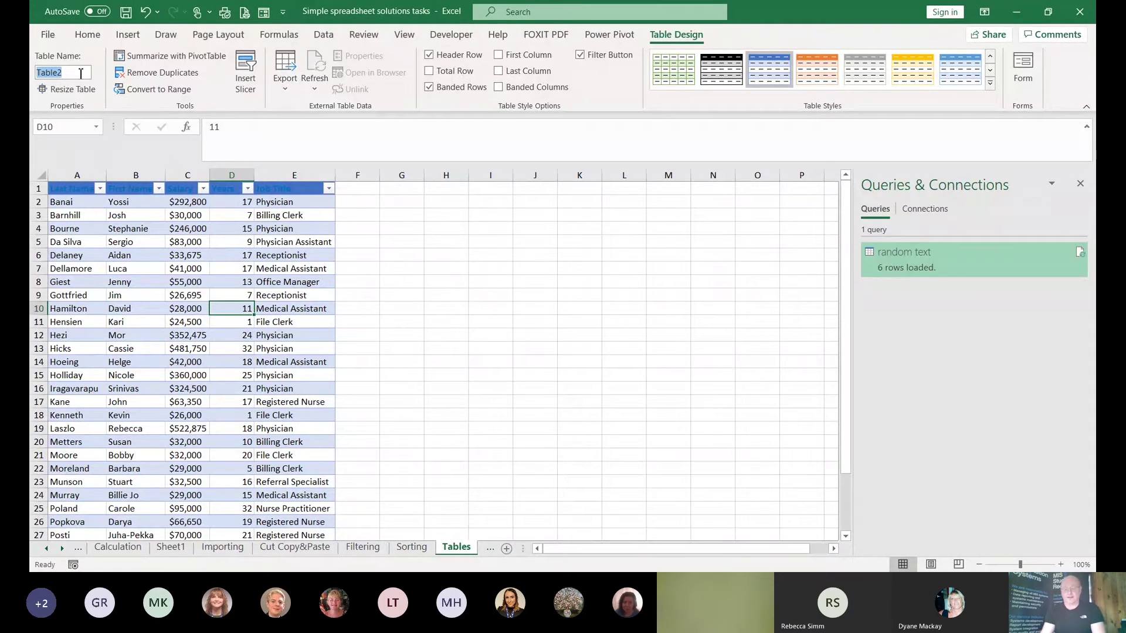
{"action": "type", "text": "Stafflist"}
{"action": "left_click", "coordinate": [157, 240]}
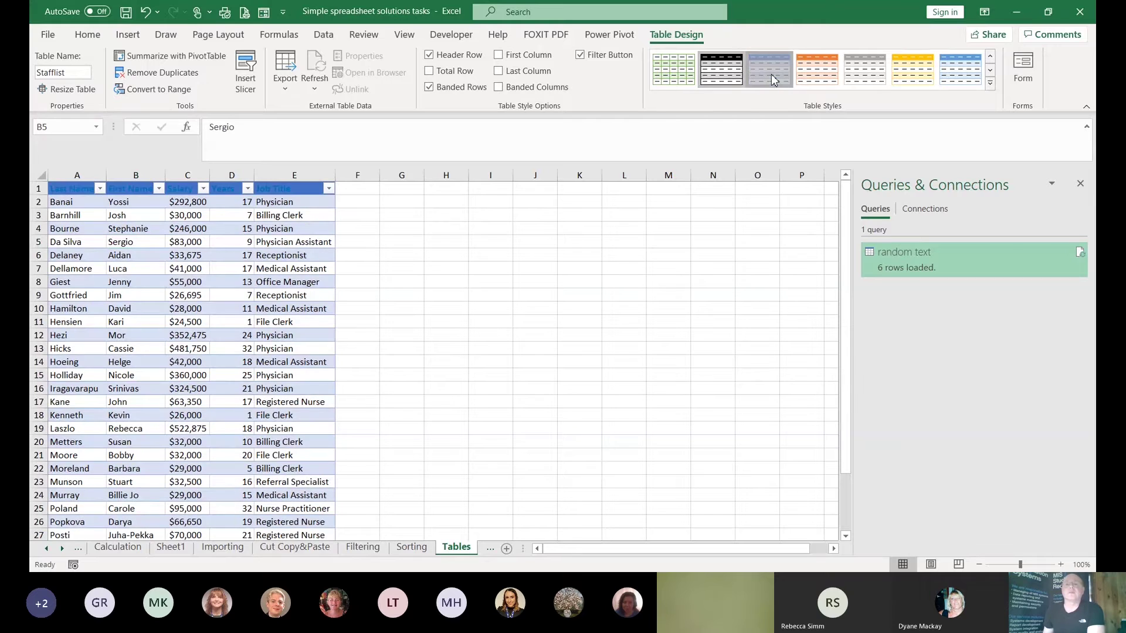
Apply the orange banded table style to the staff table, and try the Banded Columns option before switching it off again
{"action": "left_click", "coordinate": [810, 80]}
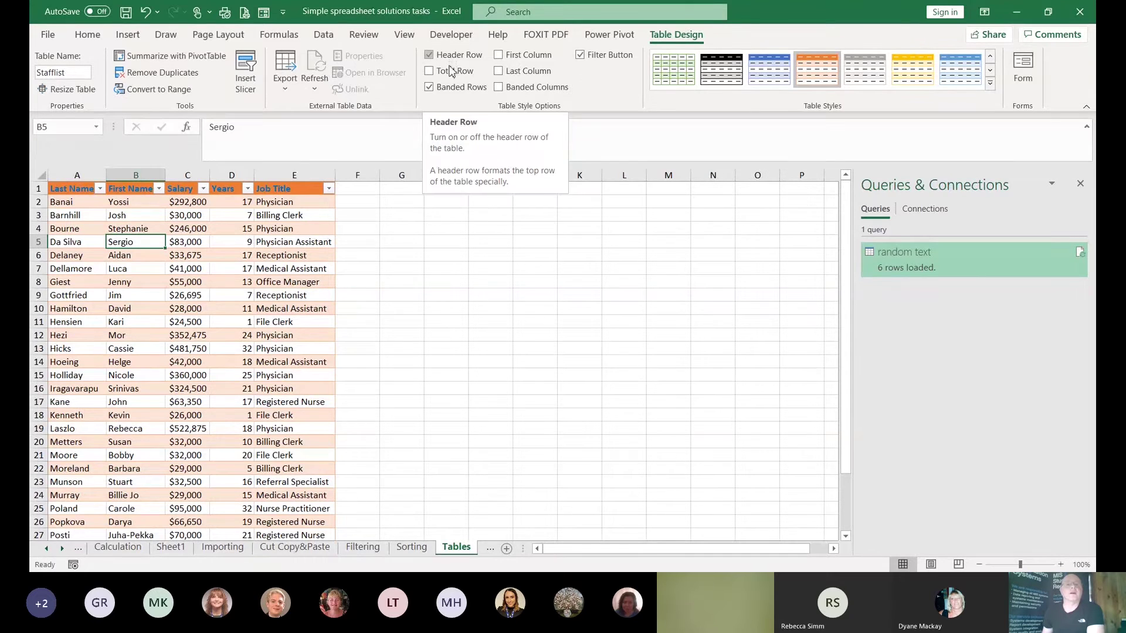
{"action": "left_click", "coordinate": [549, 94]}
{"action": "left_click", "coordinate": [534, 87]}
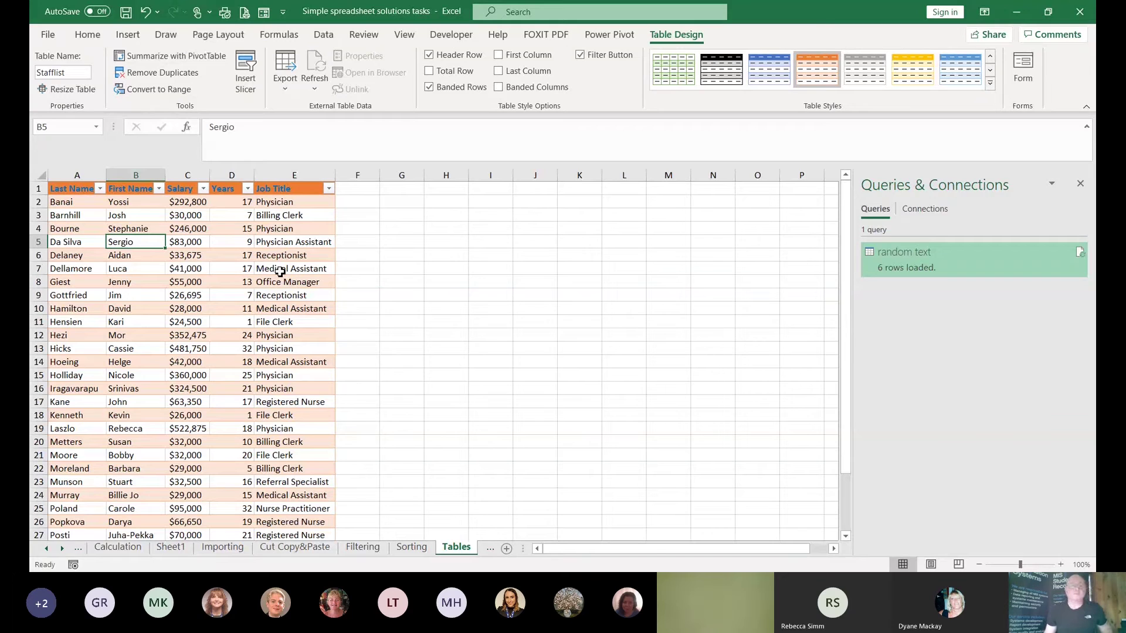
Add a total row beneath the last record of the staff table
{"action": "scroll", "coordinate": [300, 337], "scroll_direction": "down", "scroll_amount": 9}
{"action": "scroll", "coordinate": [300, 337], "scroll_direction": "down", "scroll_amount": 1}
{"action": "scroll", "coordinate": [296, 328], "scroll_direction": "up", "scroll_amount": 4}
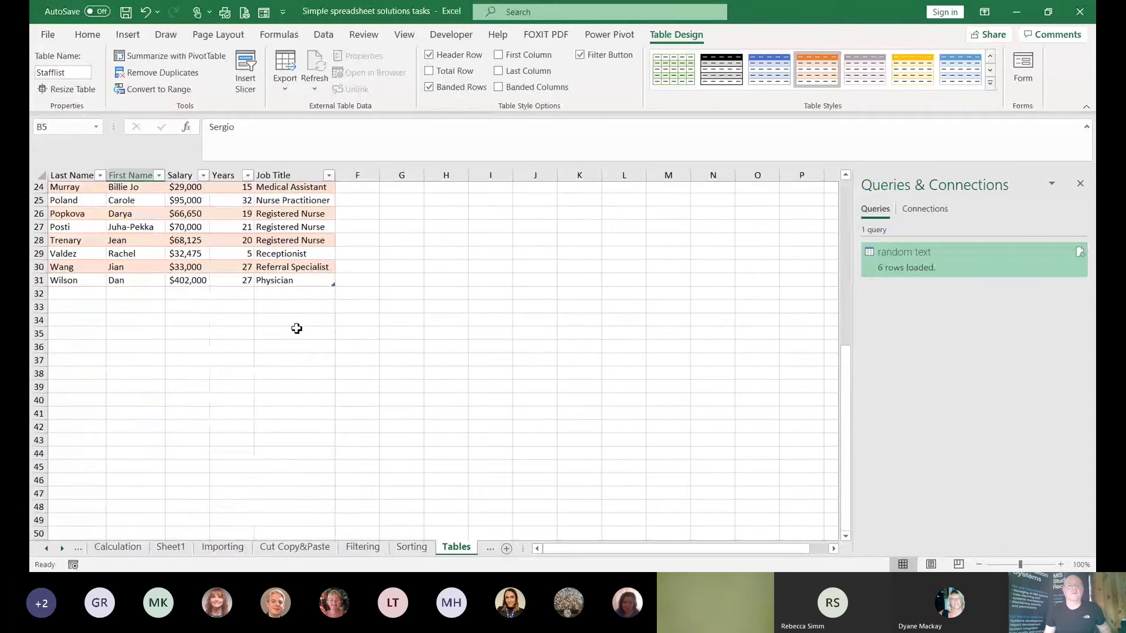
{"action": "scroll", "coordinate": [297, 329], "scroll_direction": "up", "scroll_amount": 2}
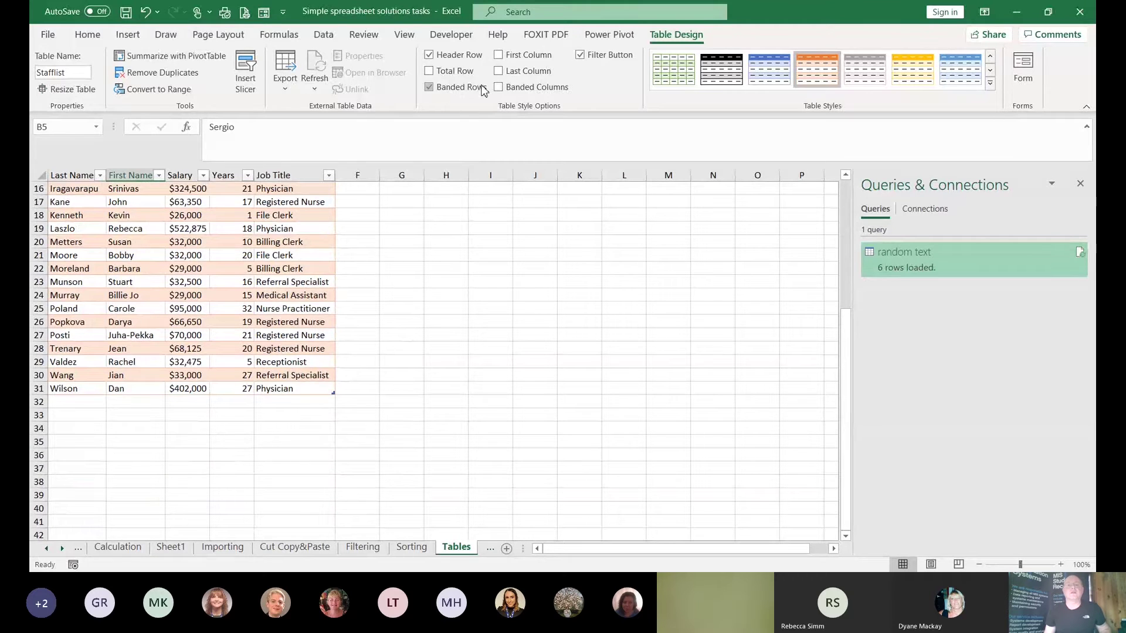
{"action": "left_click", "coordinate": [454, 75]}
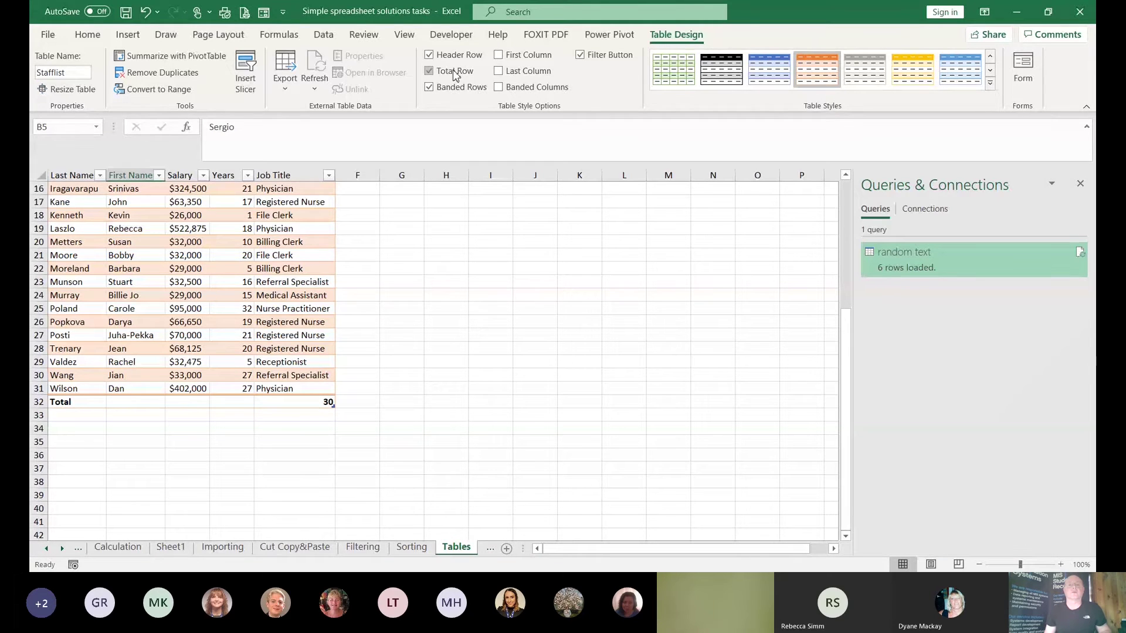
Remove the total row from the bottom of the staff table
{"action": "left_click", "coordinate": [455, 73]}
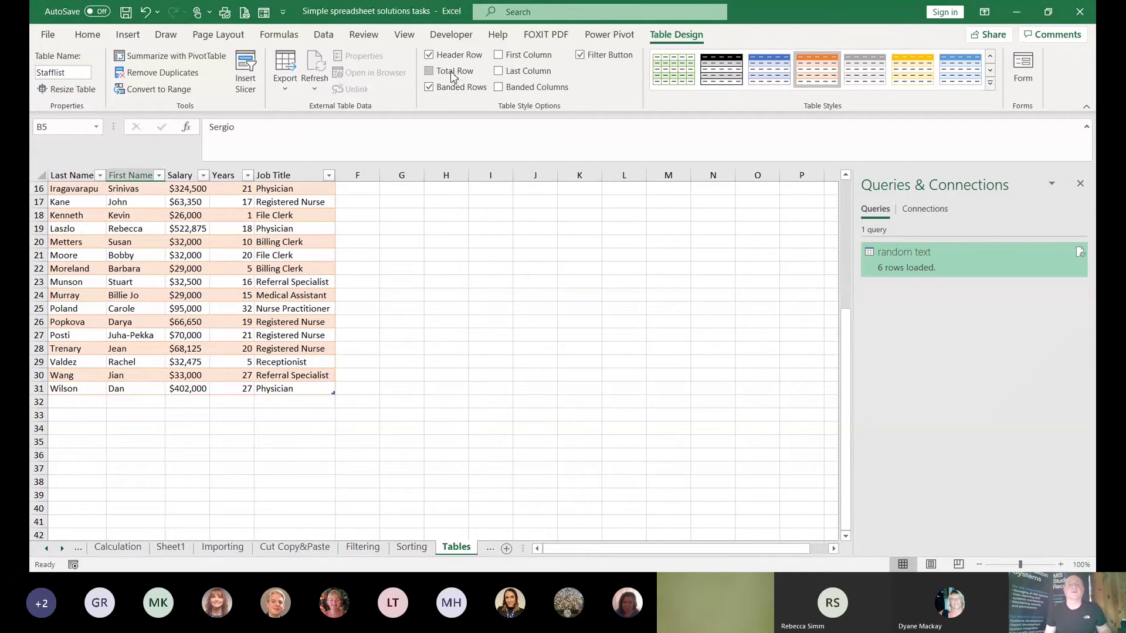
{"action": "scroll", "coordinate": [449, 326], "scroll_direction": "up", "scroll_amount": 5}
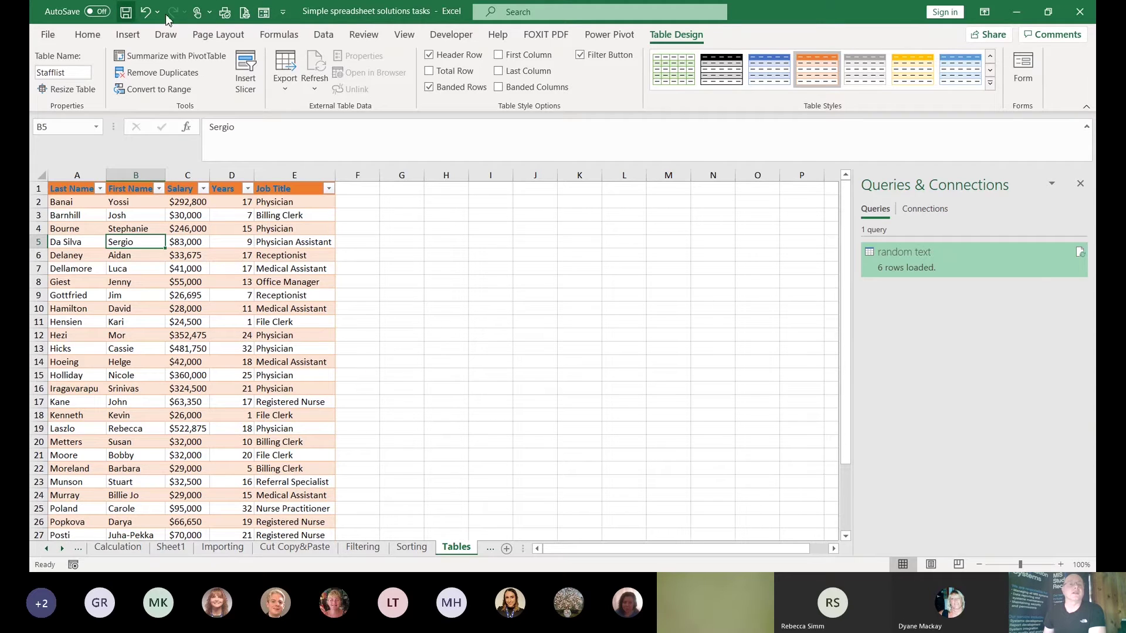
View the Quick Access Toolbar's customisation choices and the print preview of the staff table, and return to the worksheet
{"action": "left_click", "coordinate": [283, 12]}
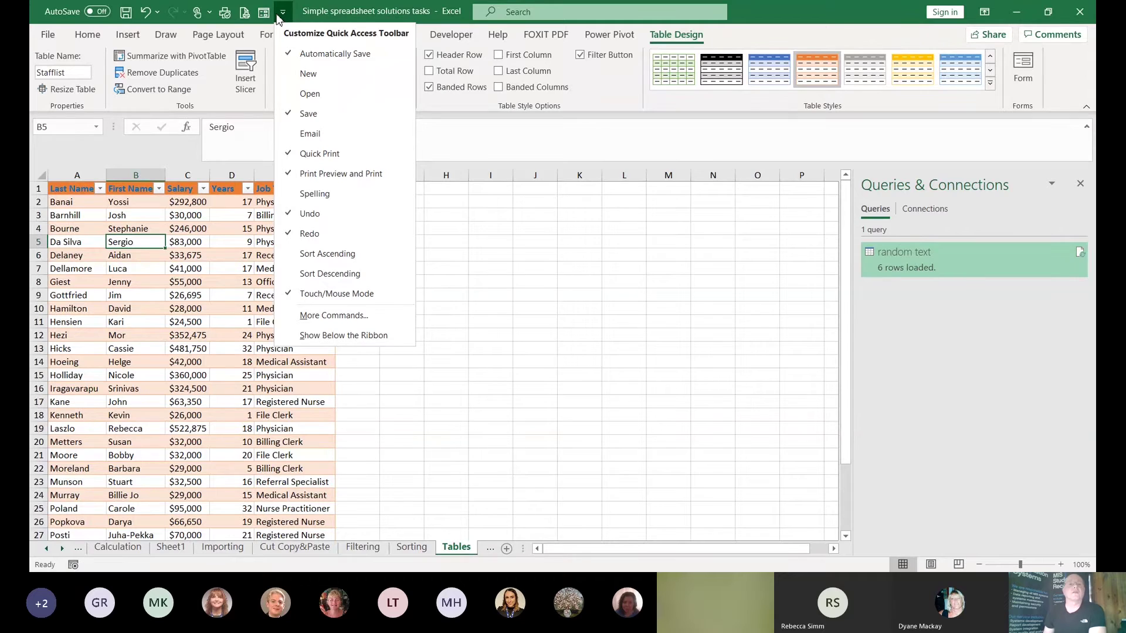
{"action": "left_click", "coordinate": [279, 17]}
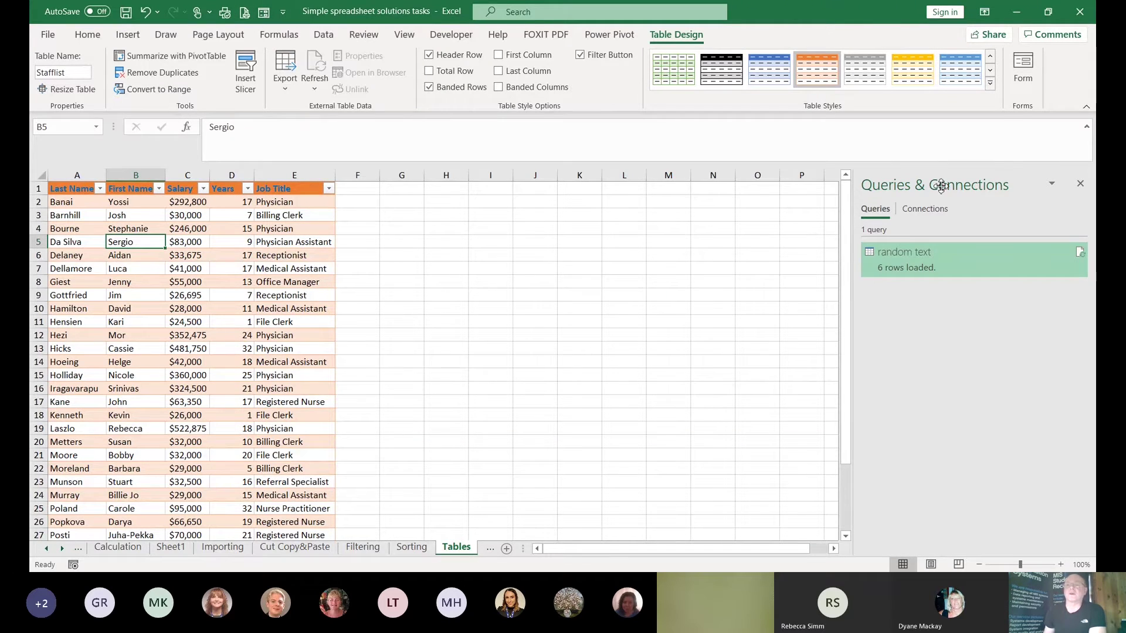
{"action": "left_click", "coordinate": [246, 16]}
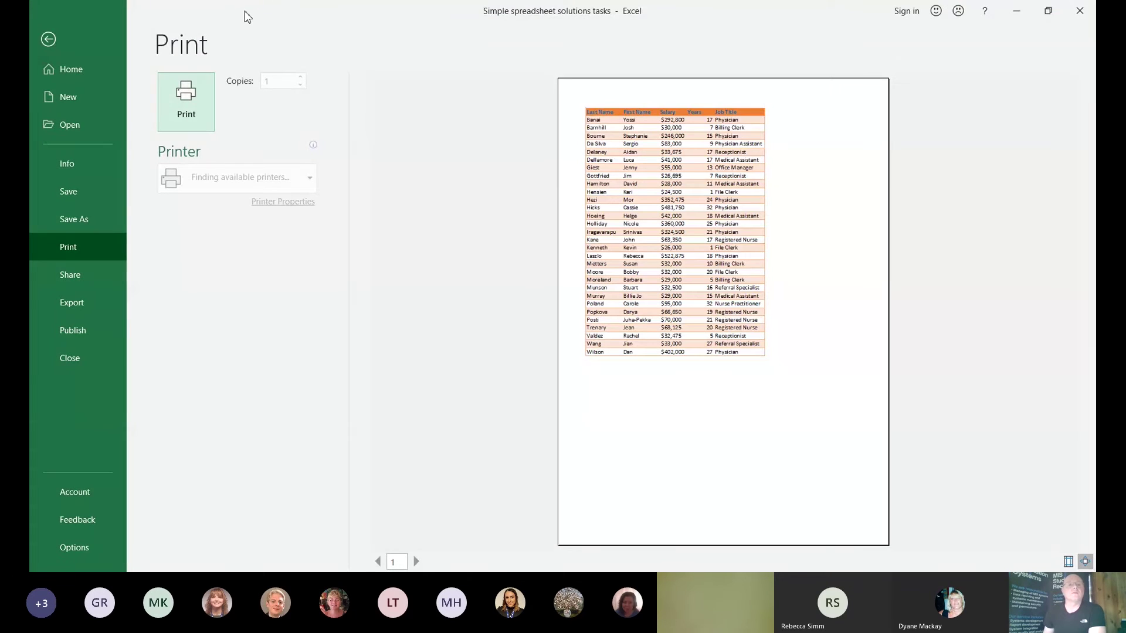
{"action": "left_click", "coordinate": [48, 39]}
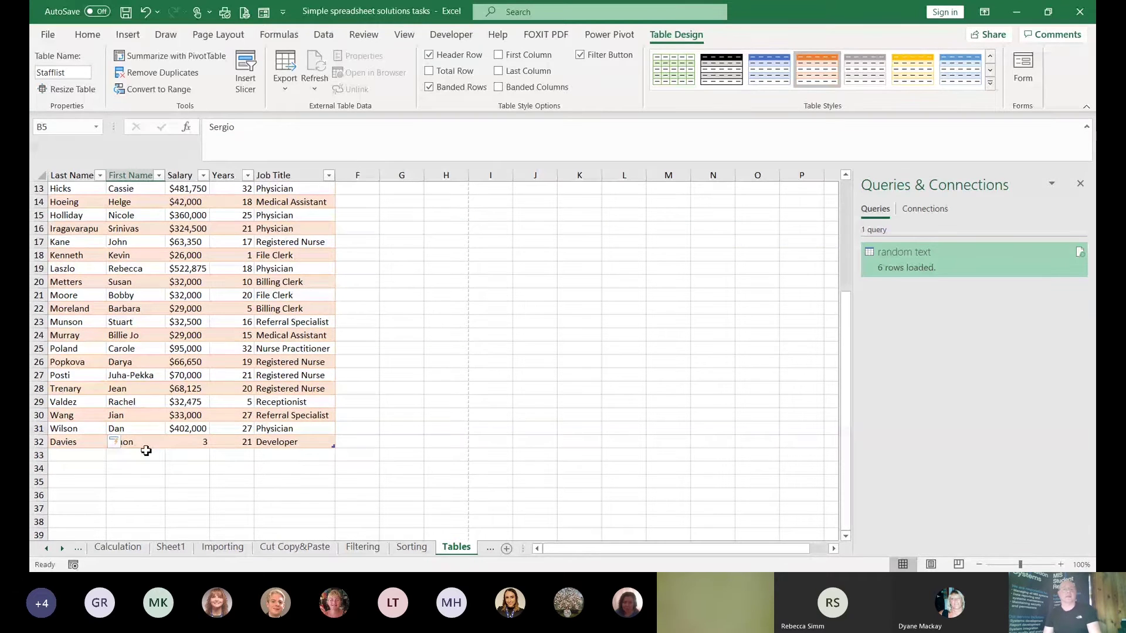
Go to the Functions worksheet with the monthly expense figures
{"action": "scroll", "coordinate": [231, 402], "scroll_direction": "up", "scroll_amount": 4}
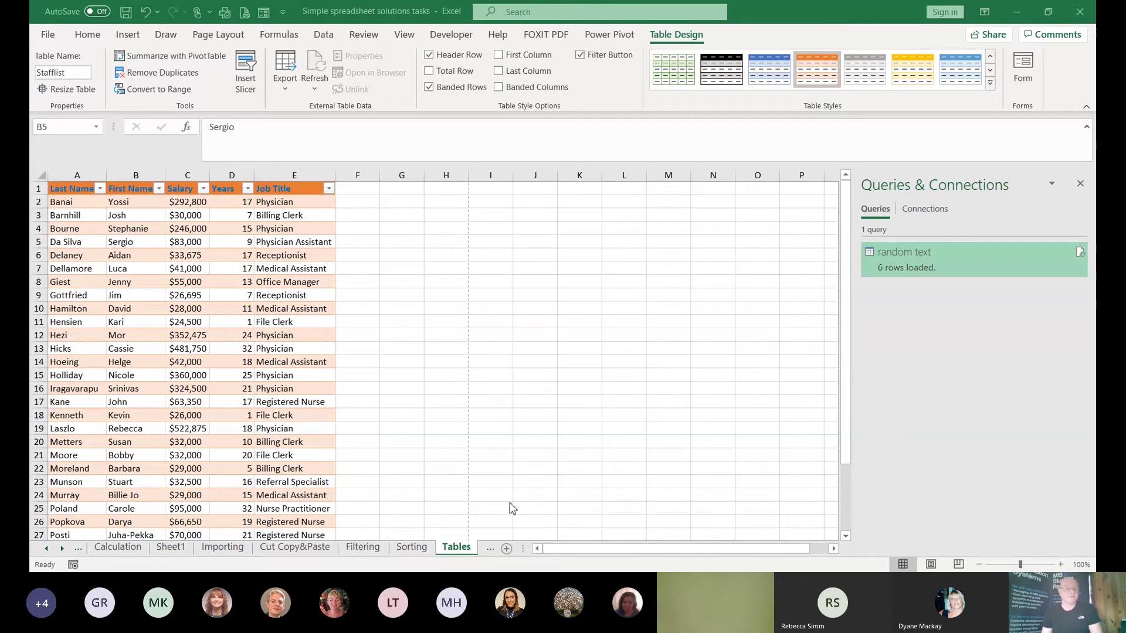
{"action": "key", "text": "alt+Tab"}
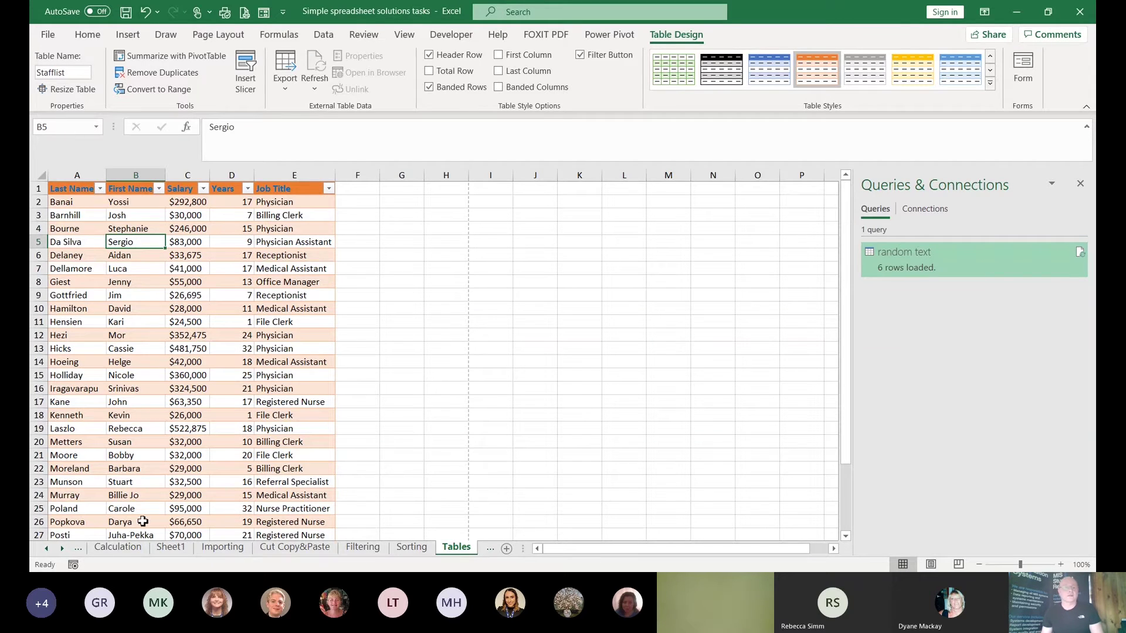
{"action": "left_click", "coordinate": [63, 550]}
{"action": "left_click", "coordinate": [62, 549]}
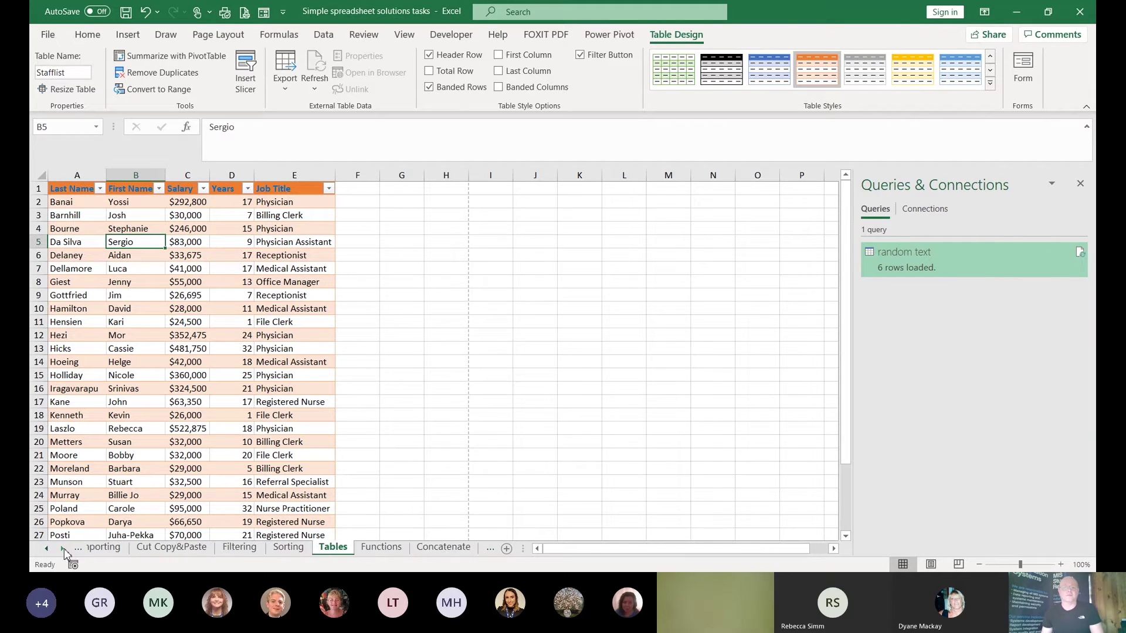
{"action": "left_click", "coordinate": [63, 550]}
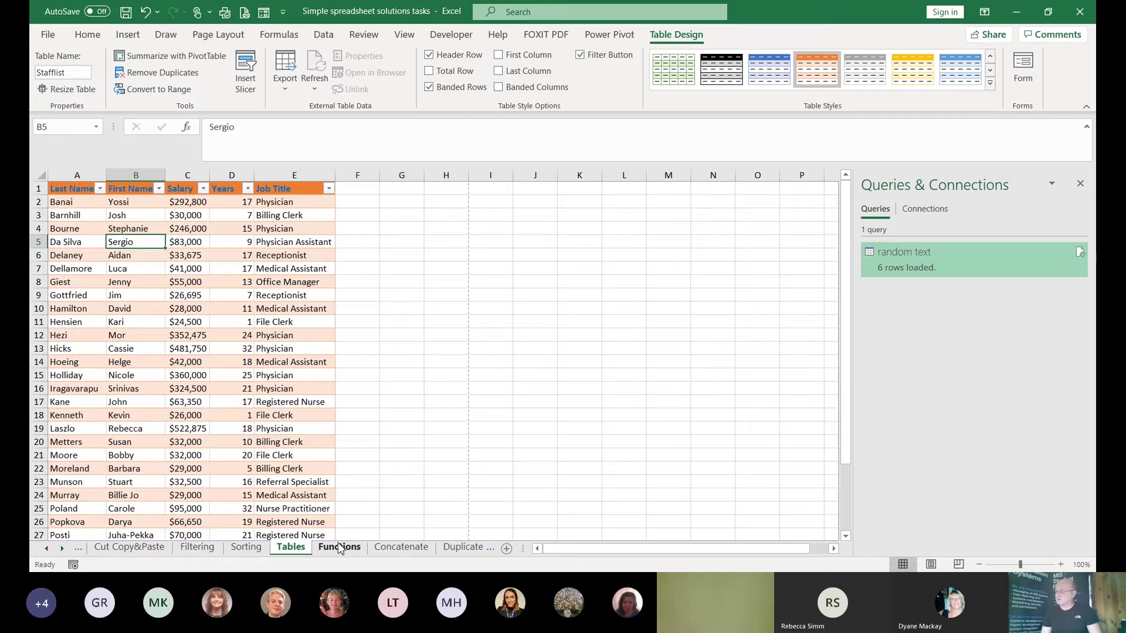
{"action": "left_click", "coordinate": [339, 548]}
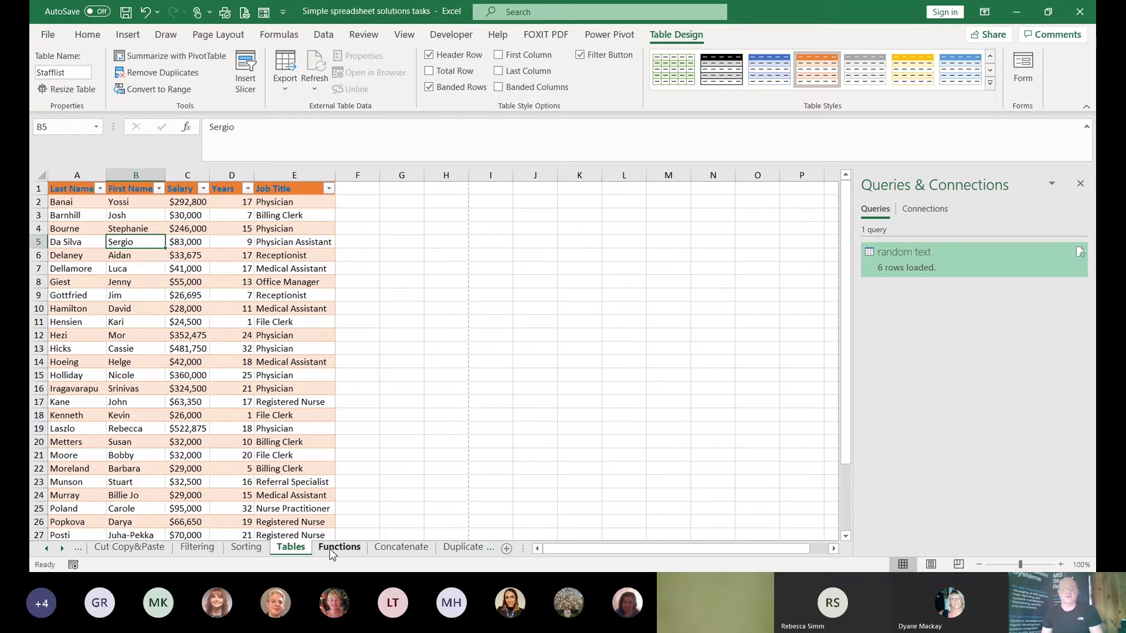
{"action": "left_click", "coordinate": [344, 455]}
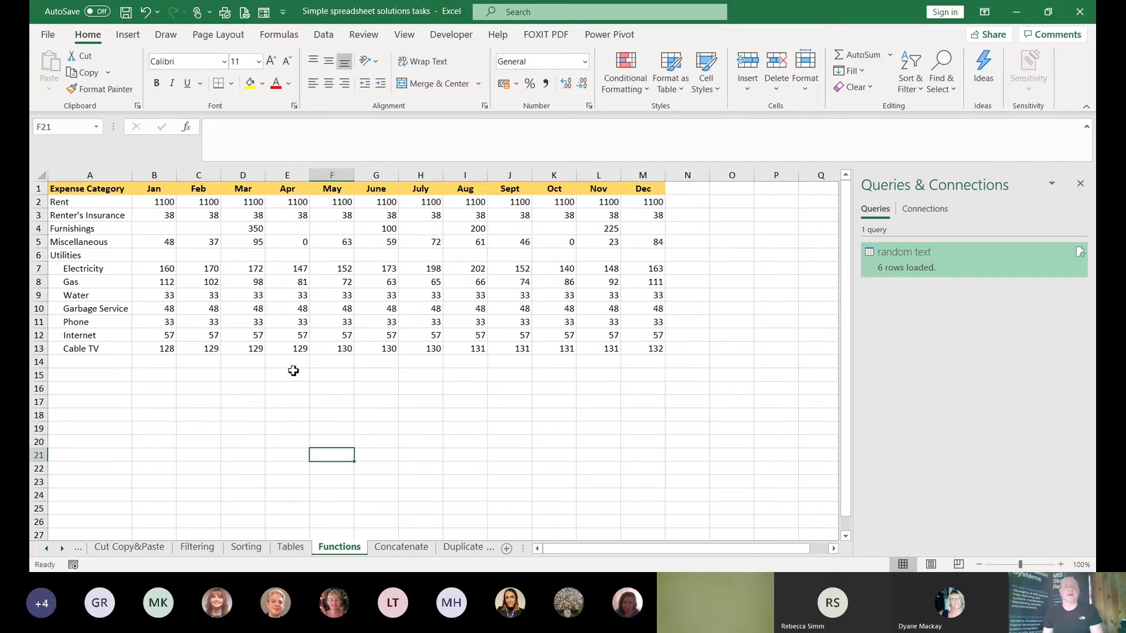
Total the January expenses in cell B14 with the AutoSum Sum function over the range B2:B13
{"action": "left_click", "coordinate": [656, 366]}
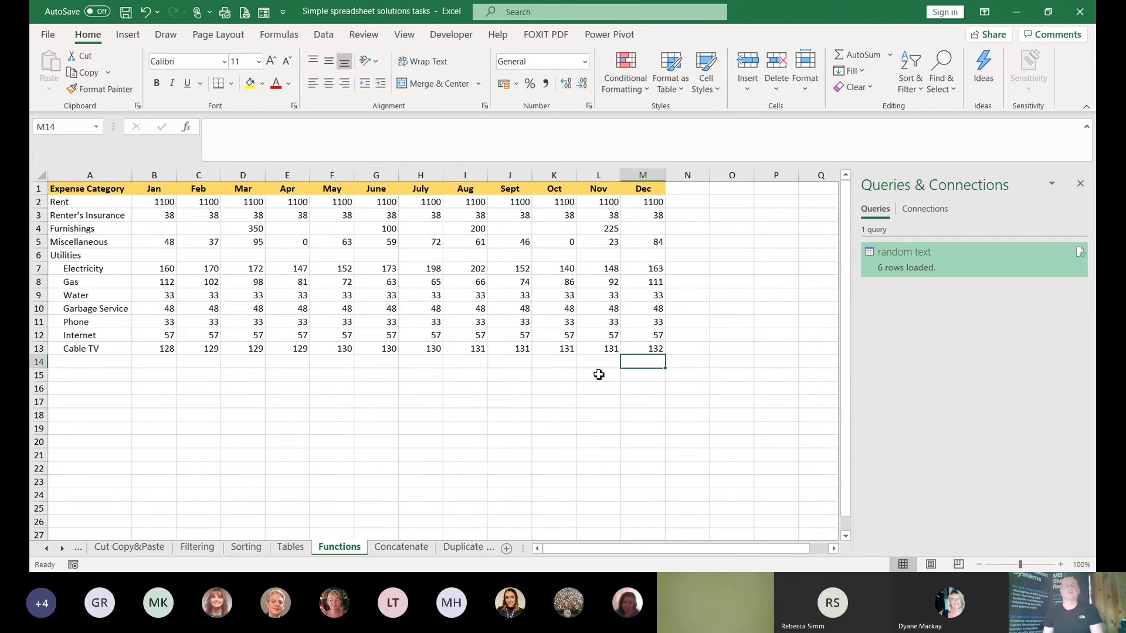
{"action": "left_click", "coordinate": [164, 365]}
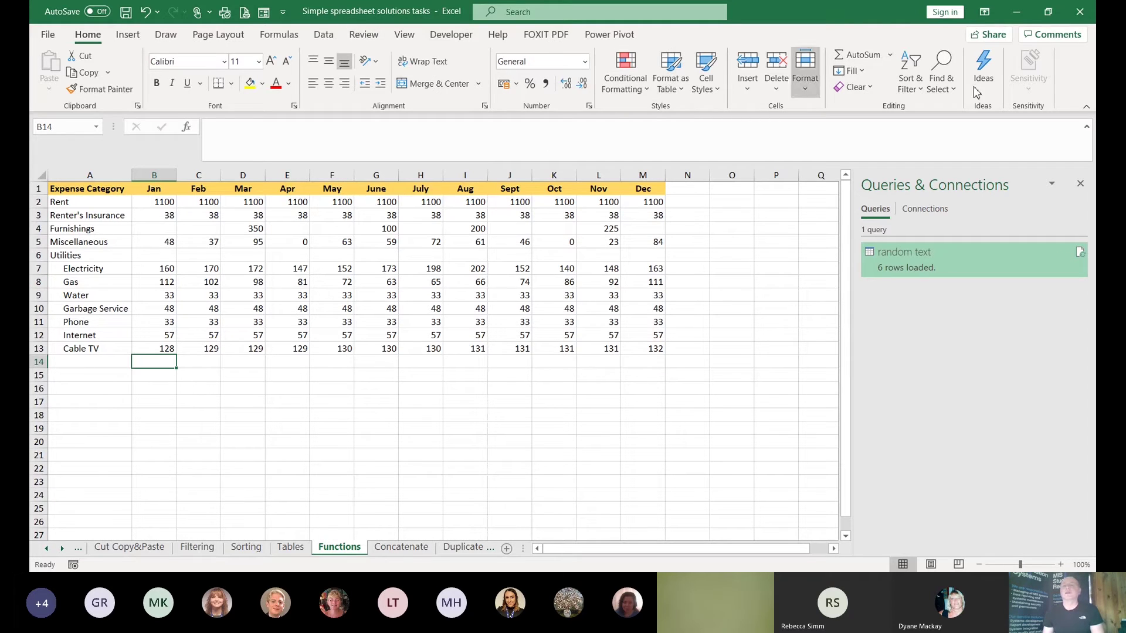
{"action": "left_click", "coordinate": [889, 55]}
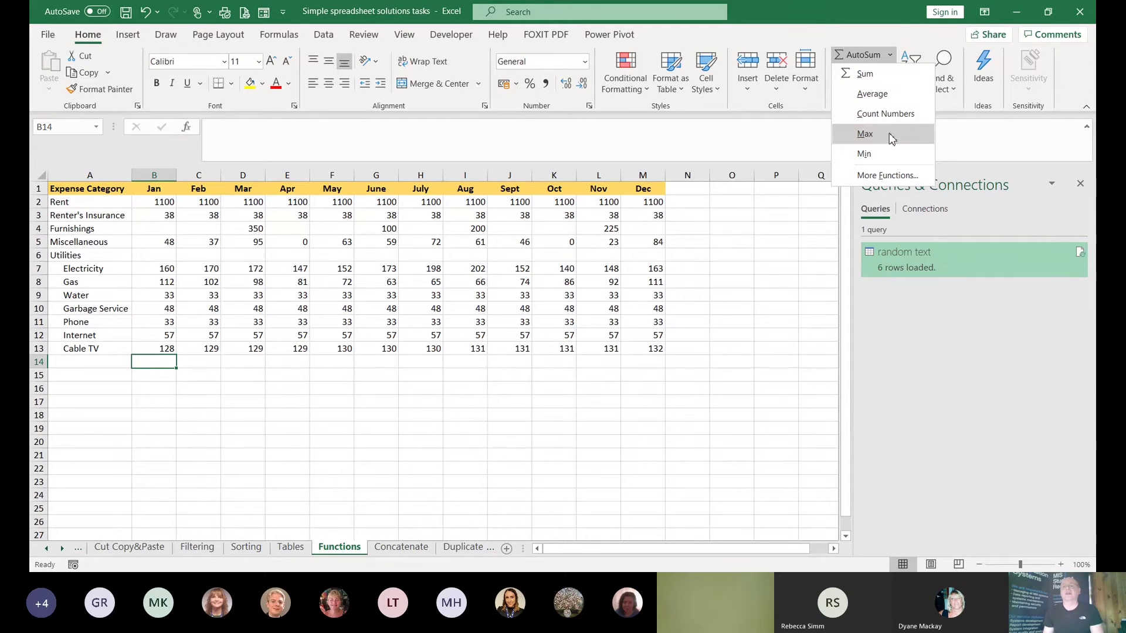
{"action": "left_click", "coordinate": [873, 78]}
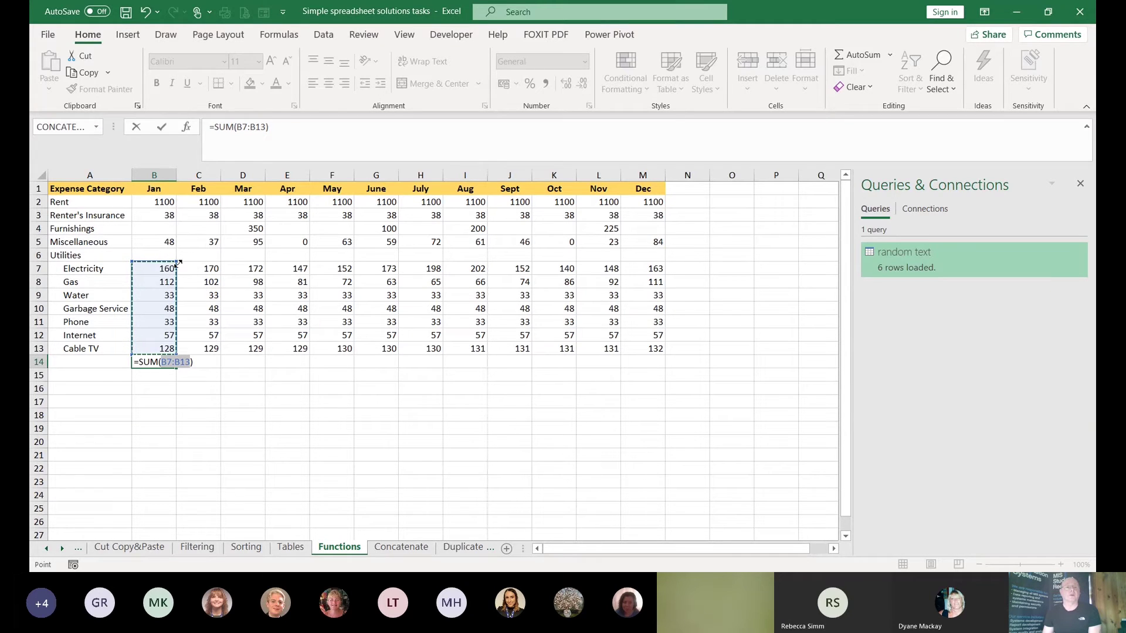
{"action": "left_click_drag", "start_coordinate": [175, 263], "coordinate": [173, 201]}
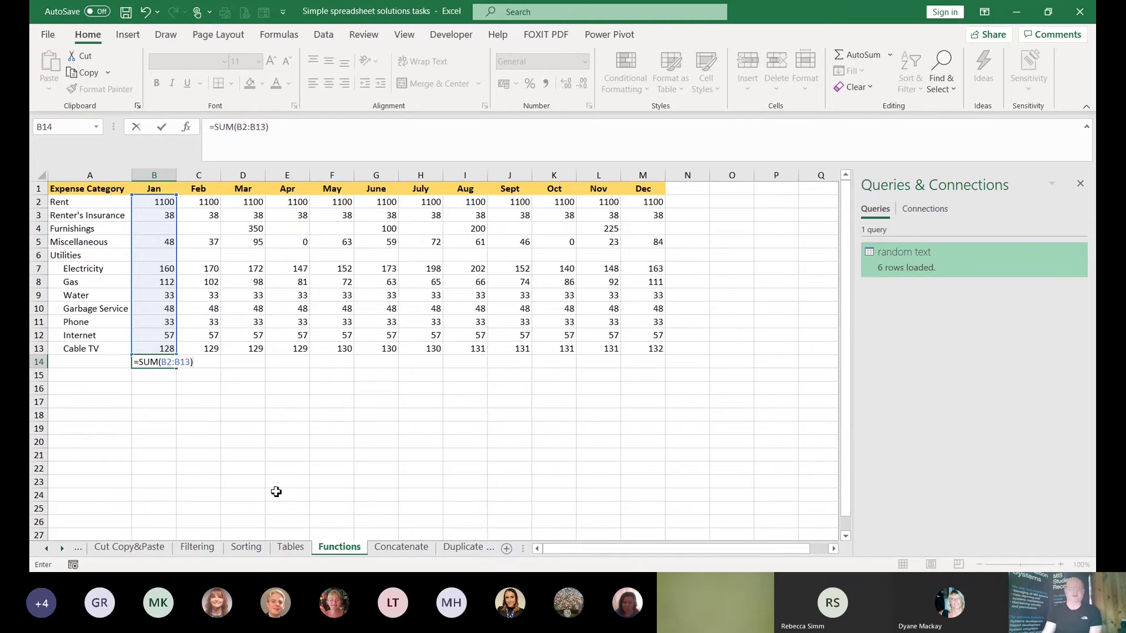
{"action": "key", "text": "Return"}
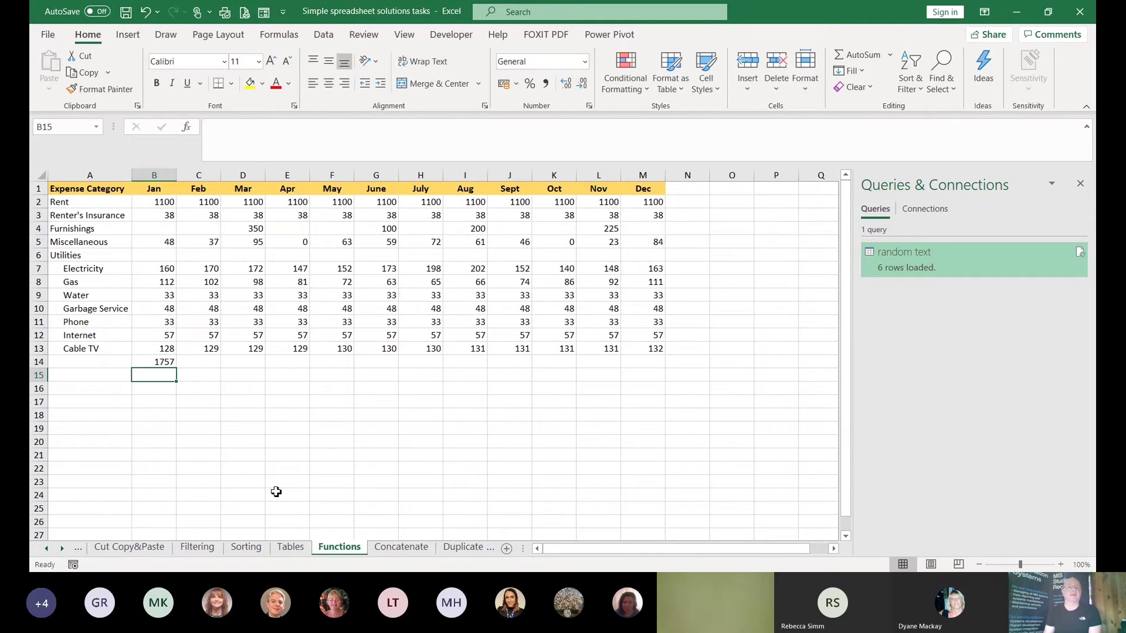
Copy the January total formula across row 14 to December in column M, and check the December cell's formula
{"action": "left_click", "coordinate": [160, 363]}
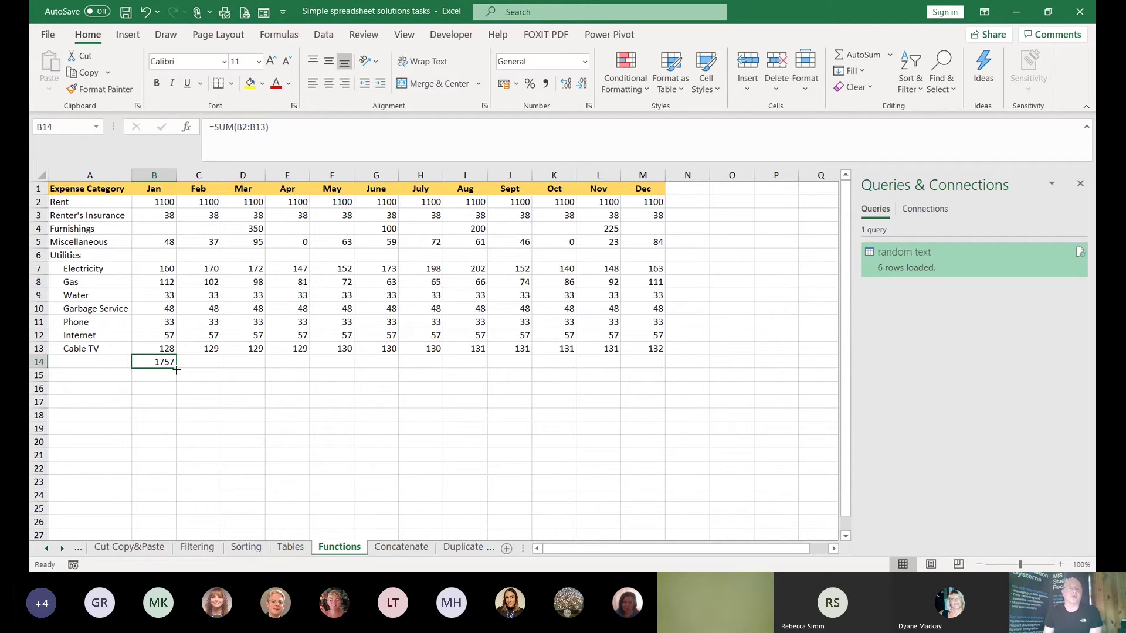
{"action": "left_click_drag", "start_coordinate": [177, 370], "coordinate": [650, 391]}
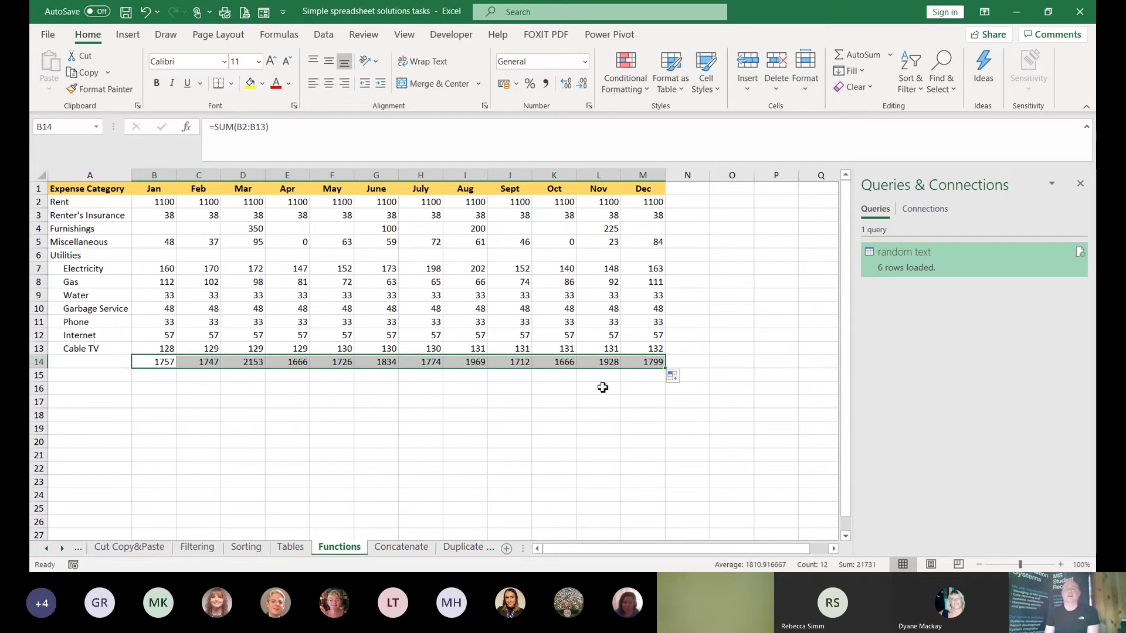
{"action": "left_click", "coordinate": [648, 362]}
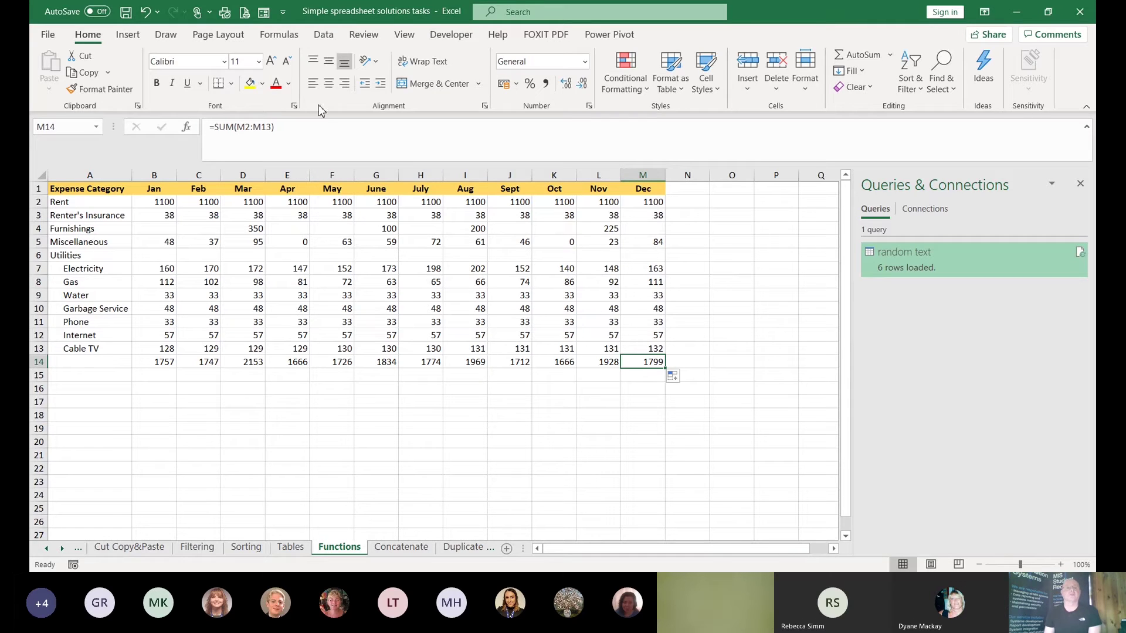
Label row 14 "Totals" in column A and make the entire row bold
{"action": "left_click", "coordinate": [39, 363]}
{"action": "left_click", "coordinate": [78, 359]}
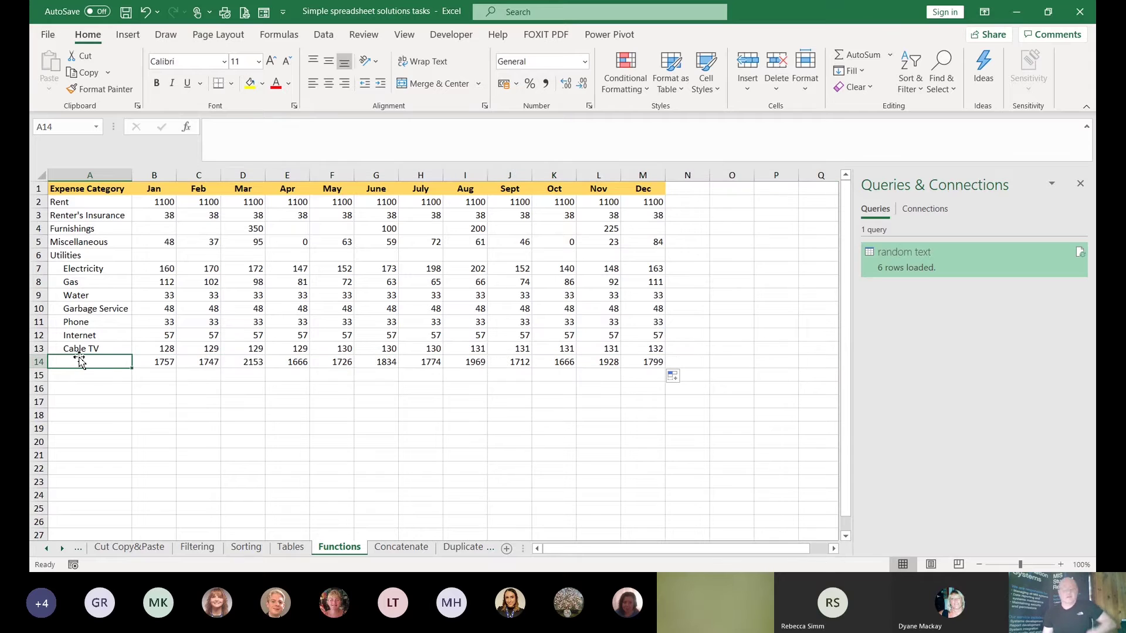
{"action": "type", "text": "Totals"}
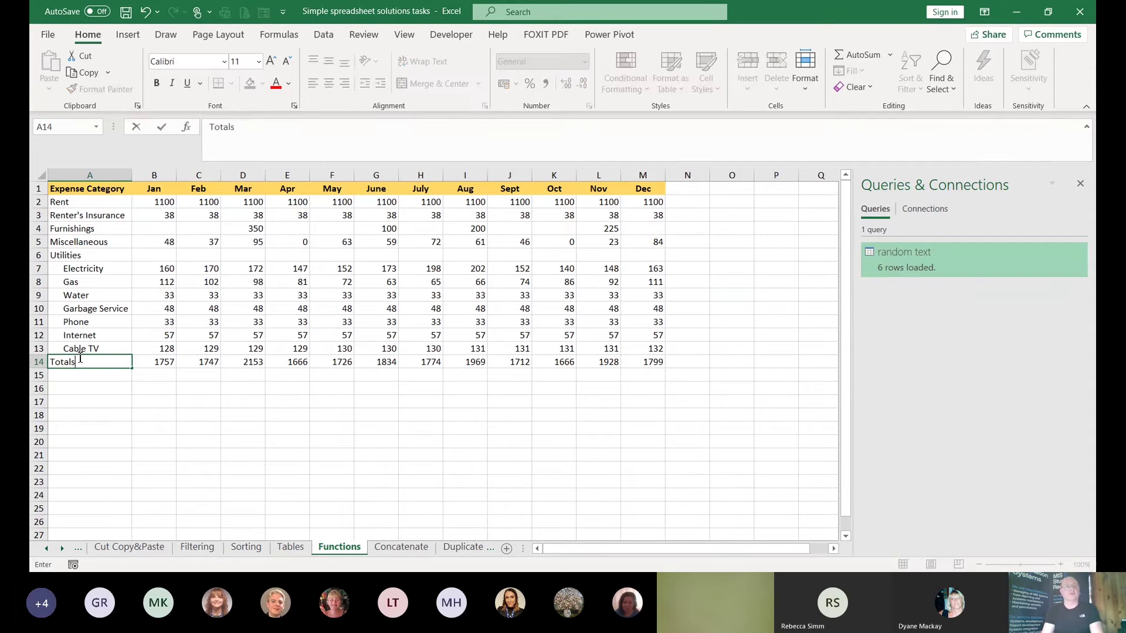
{"action": "left_click", "coordinate": [38, 362]}
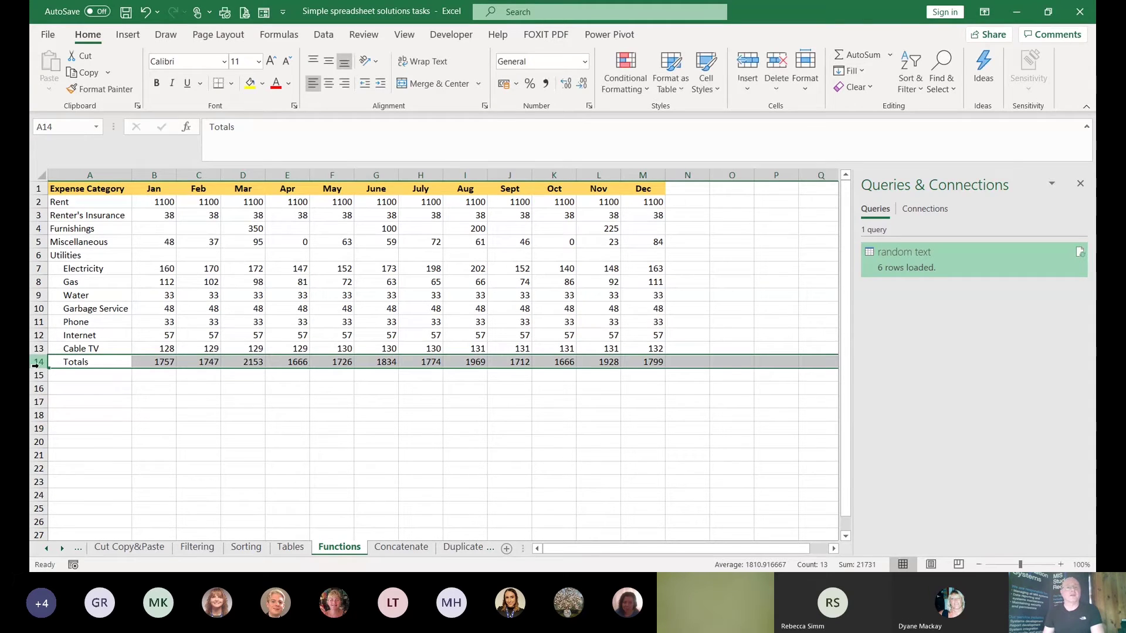
{"action": "left_click", "coordinate": [157, 83]}
Try inserting the SUM function into empty cell F19 through Insert Function, and cancel at its arguments
{"action": "left_click", "coordinate": [317, 427]}
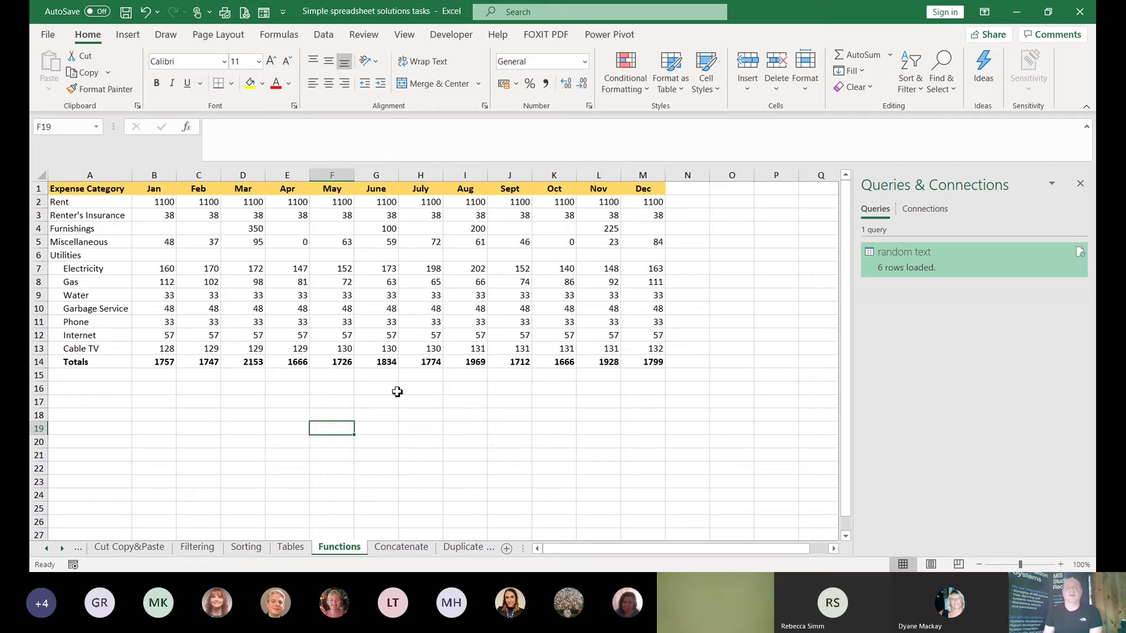
{"action": "left_click", "coordinate": [187, 127]}
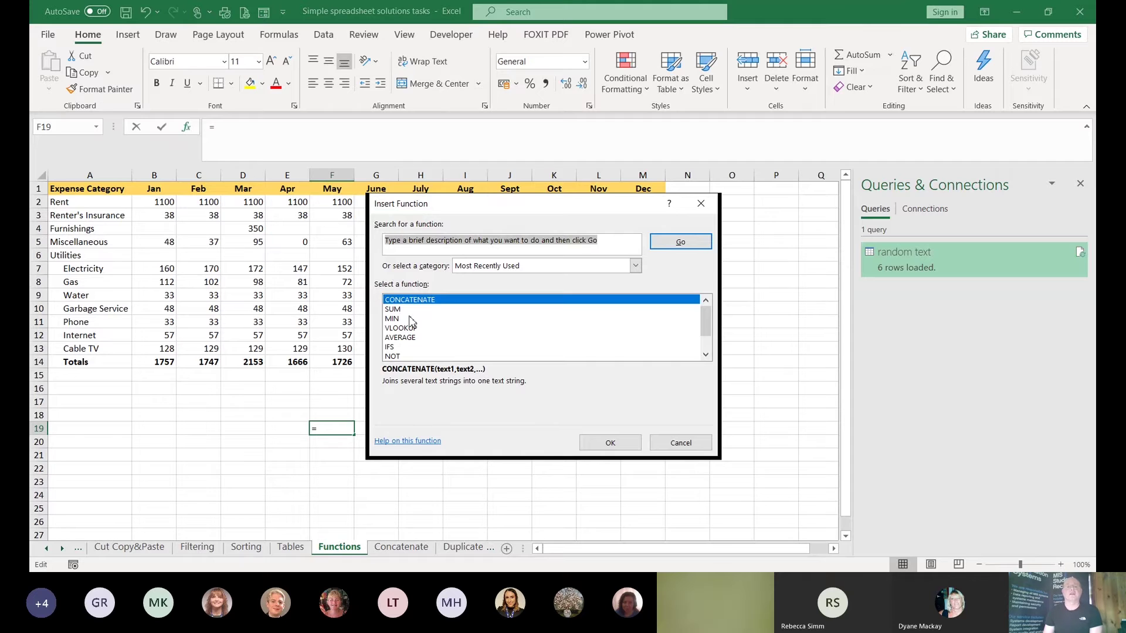
{"action": "left_click", "coordinate": [394, 309]}
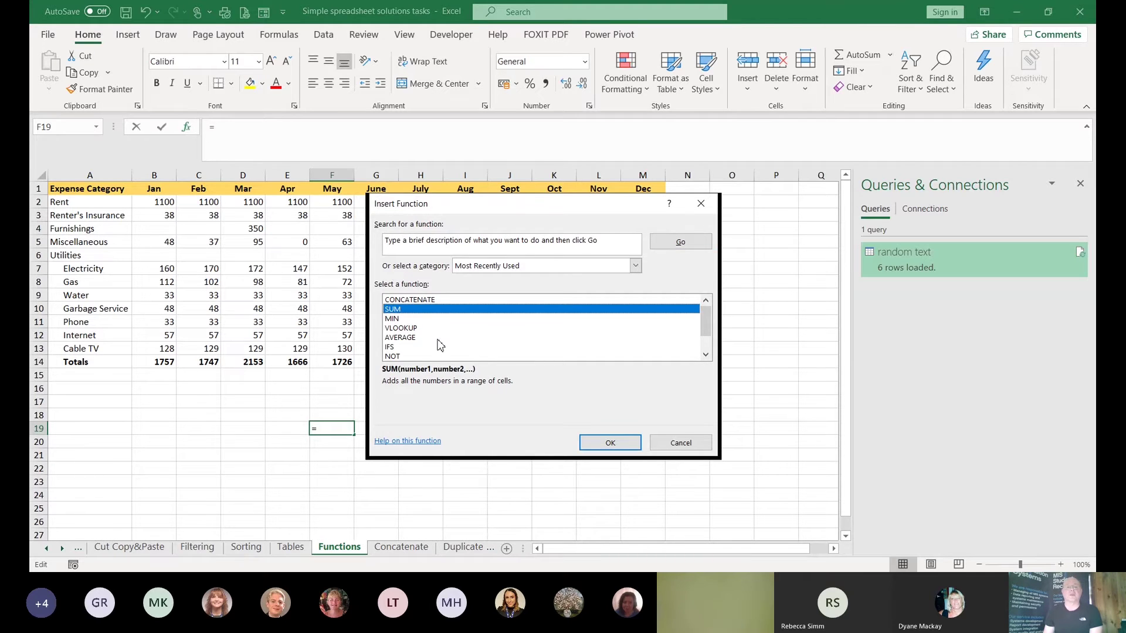
{"action": "left_click", "coordinate": [600, 447]}
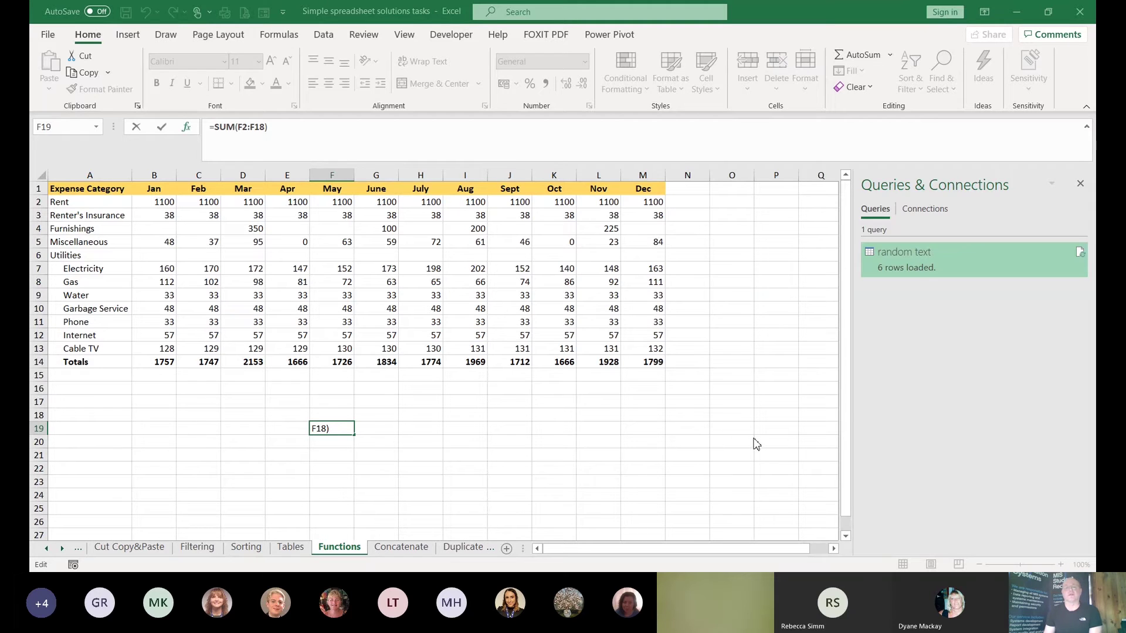
{"action": "key", "text": "Escape"}
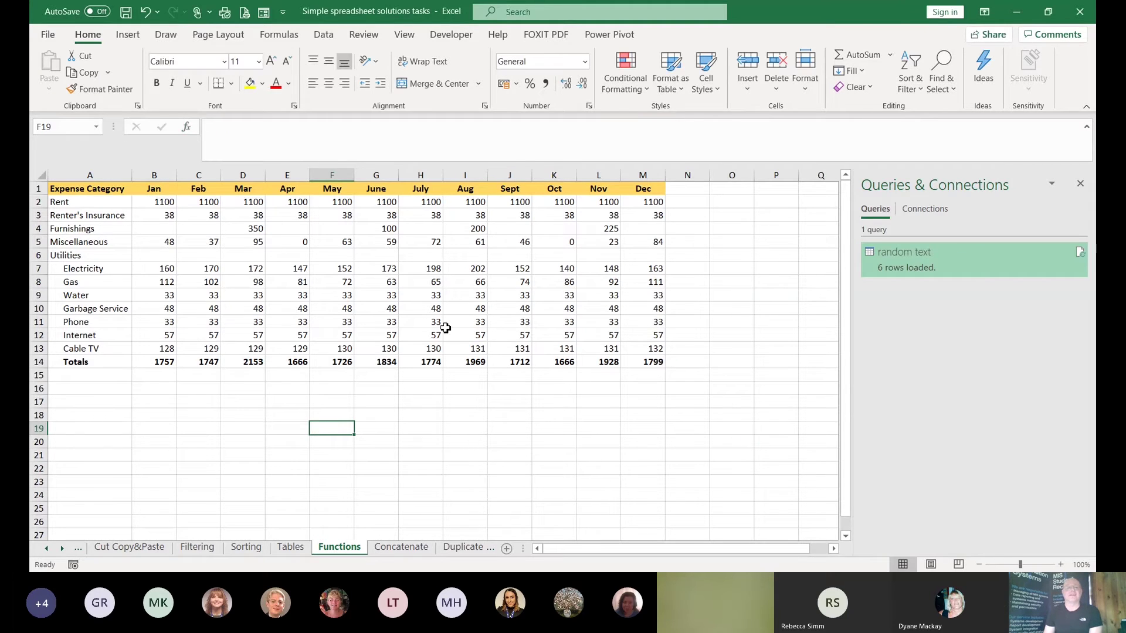
Search Insert Function for "vlookup", try inserting VLOOKUP into cell F19, and cancel at its arguments
{"action": "left_click", "coordinate": [186, 127]}
{"action": "left_click", "coordinate": [418, 246]}
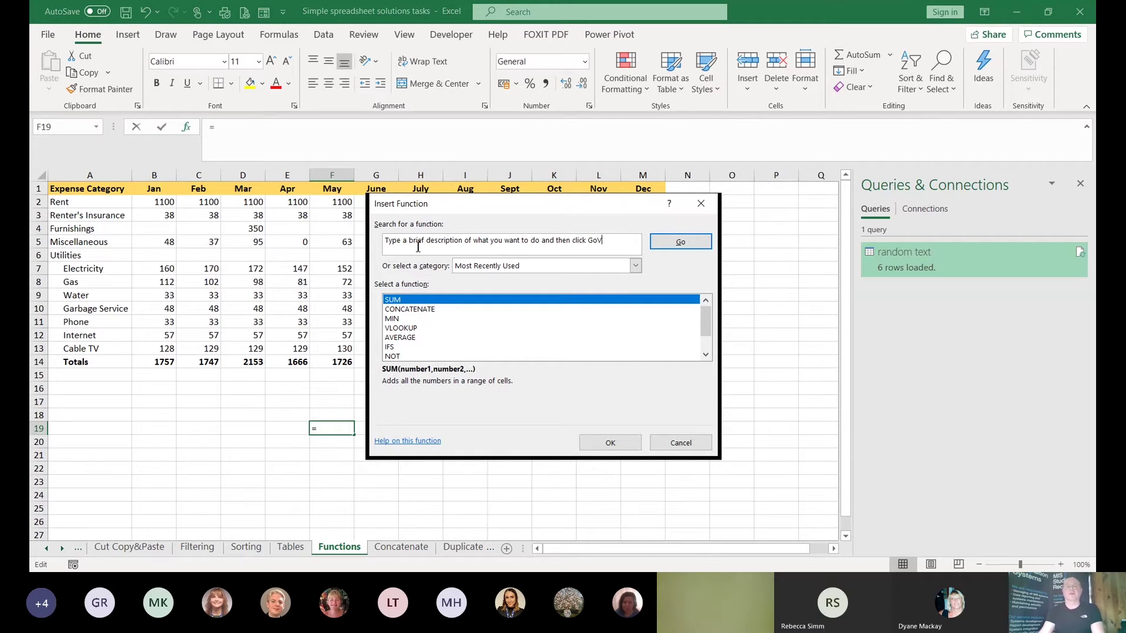
{"action": "key", "text": "BackSpace"}
{"action": "key", "text": "BackSpace"}
{"action": "key", "text": "BackSpace"}
{"action": "key", "text": "BackSpace"}
{"action": "key", "text": "BackSpace"}
{"action": "key", "text": "BackSpace"}
{"action": "key", "text": "BackSpace"}
{"action": "key", "text": "BackSpace"}
{"action": "key", "text": "BackSpace"}
{"action": "key", "text": "BackSpace"}
{"action": "key", "text": "BackSpace"}
{"action": "key", "text": "BackSpace"}
{"action": "key", "text": "BackSpace"}
{"action": "key", "text": "BackSpace"}
{"action": "key", "text": "BackSpace"}
{"action": "key", "text": "BackSpace"}
{"action": "key", "text": "BackSpace"}
{"action": "key", "text": "BackSpace"}
{"action": "key", "text": "BackSpace"}
{"action": "key", "text": "BackSpace"}
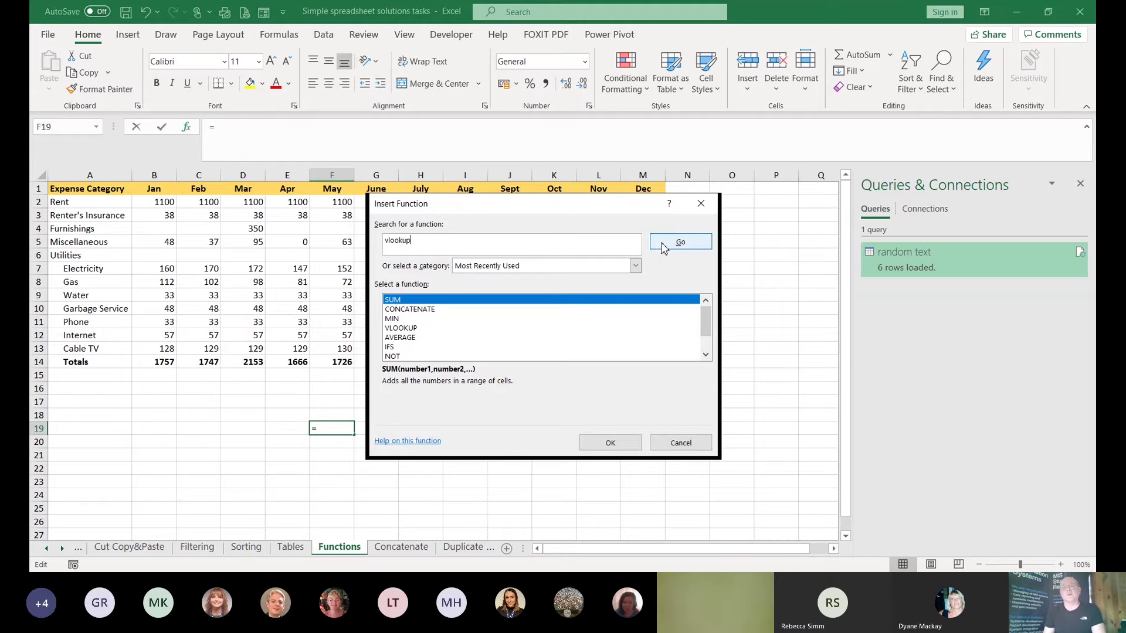
{"action": "left_click", "coordinate": [679, 242]}
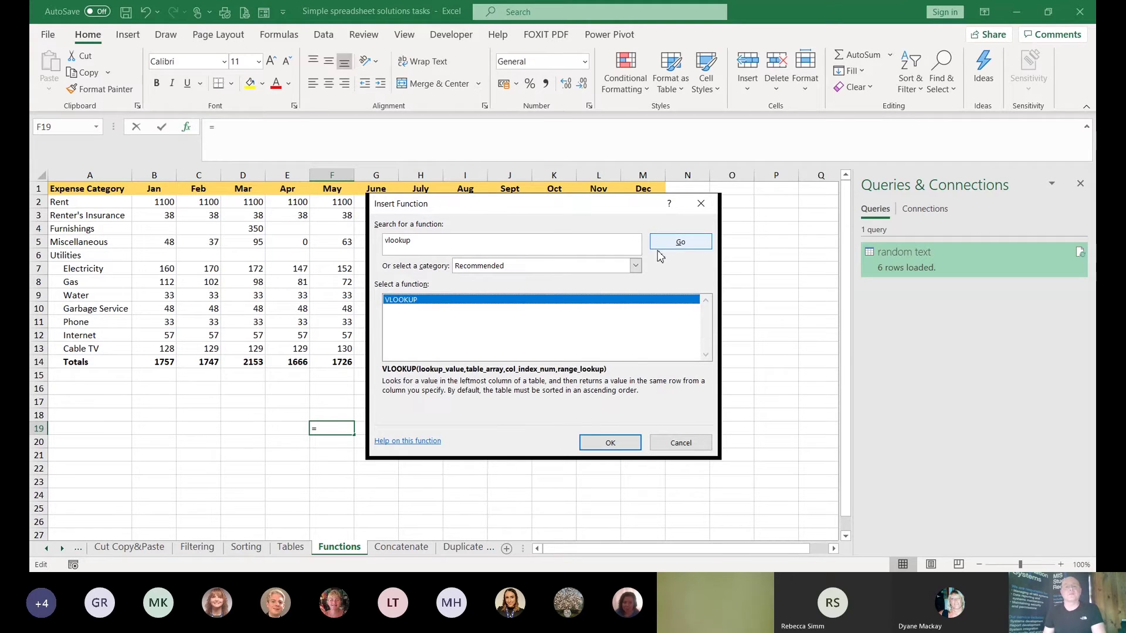
{"action": "left_click", "coordinate": [610, 444]}
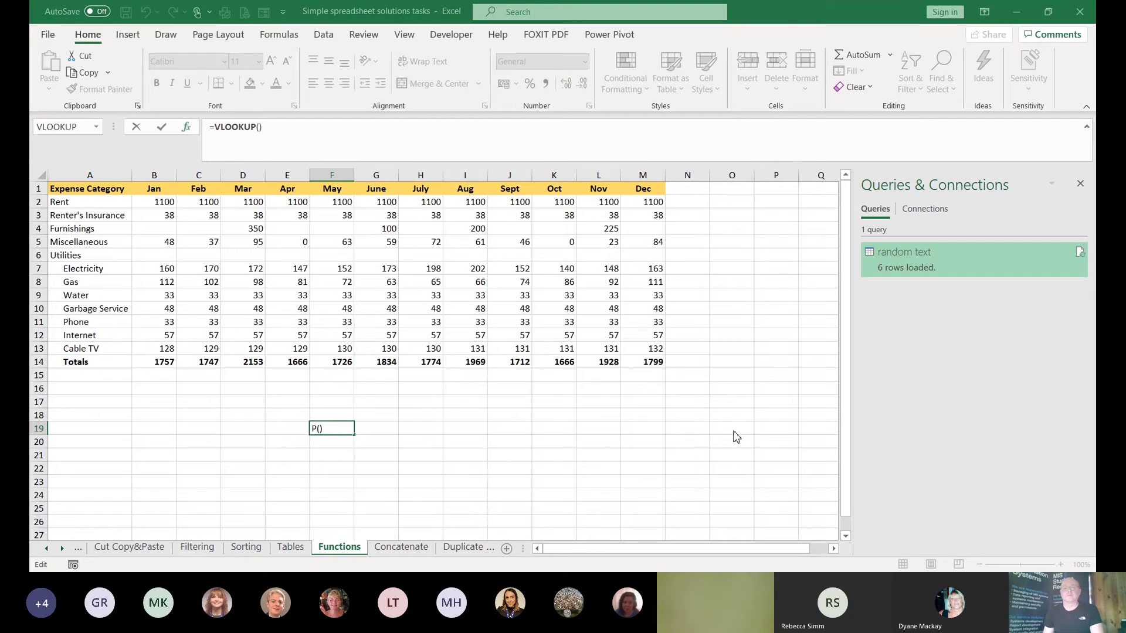
{"action": "key", "text": "Escape"}
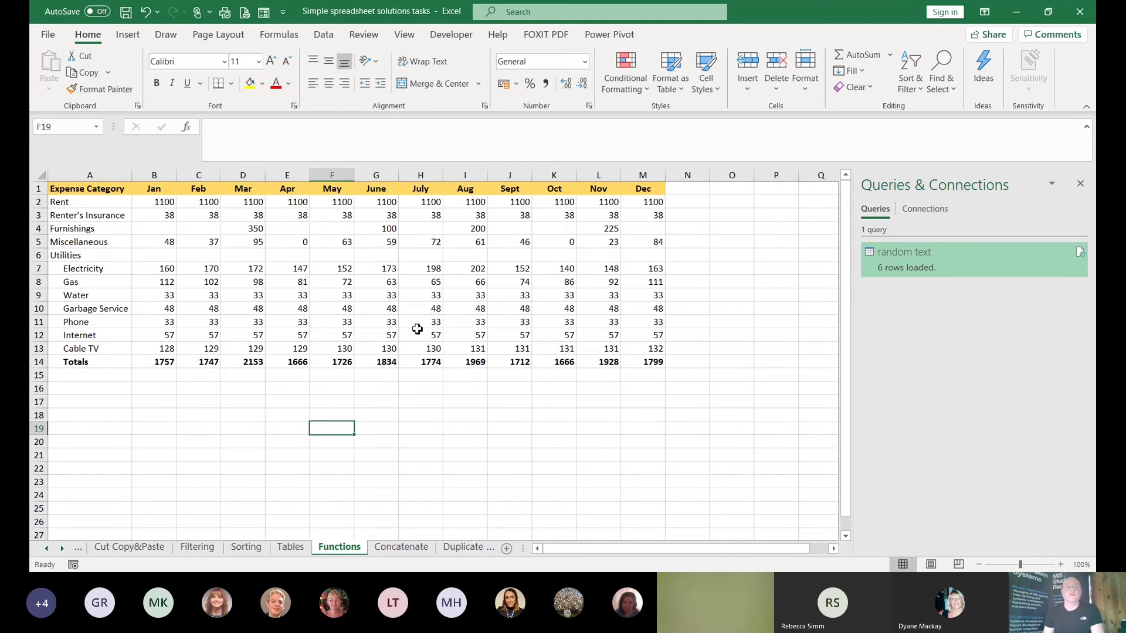
Search Insert Function for "If", try inserting the IF function into cell F19, and cancel at its arguments
{"action": "left_click", "coordinate": [186, 127]}
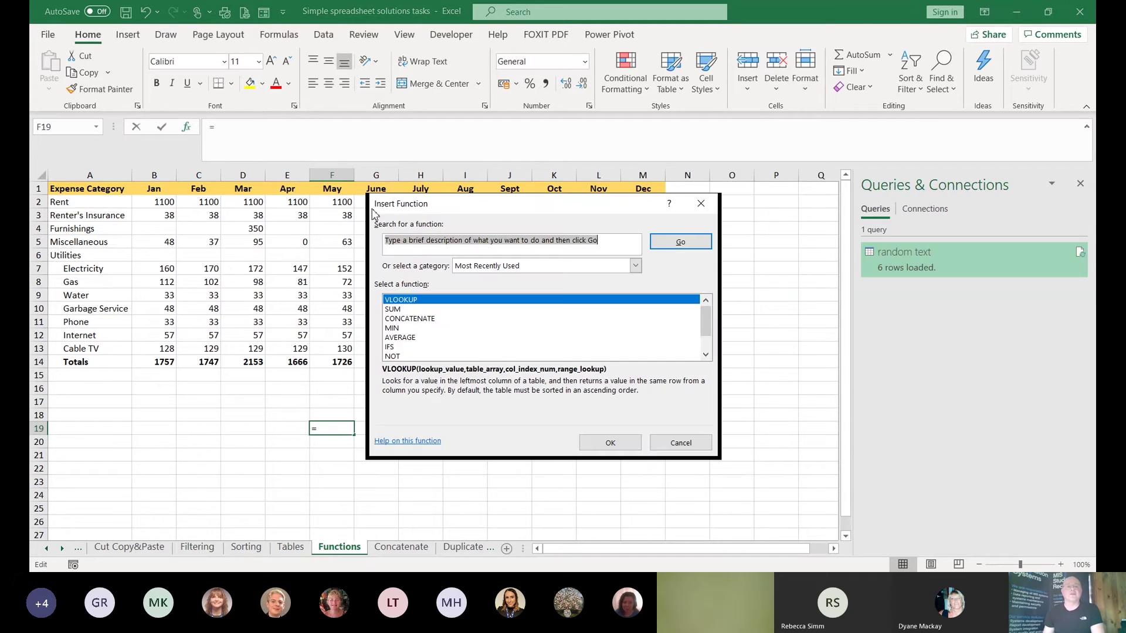
{"action": "left_click", "coordinate": [428, 248]}
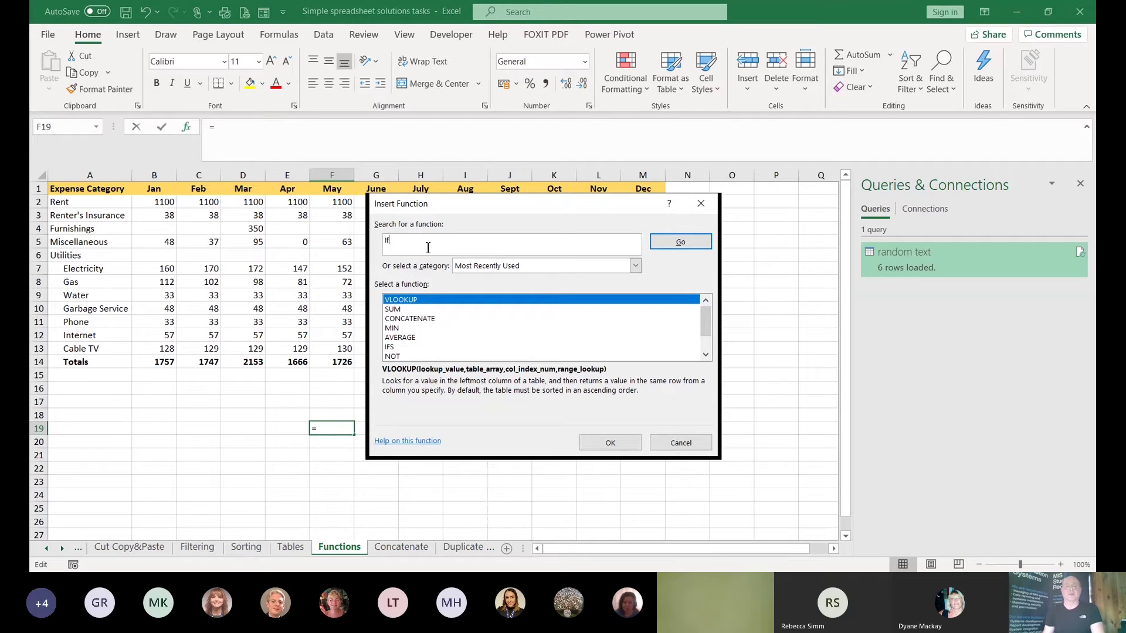
{"action": "left_click", "coordinate": [664, 245]}
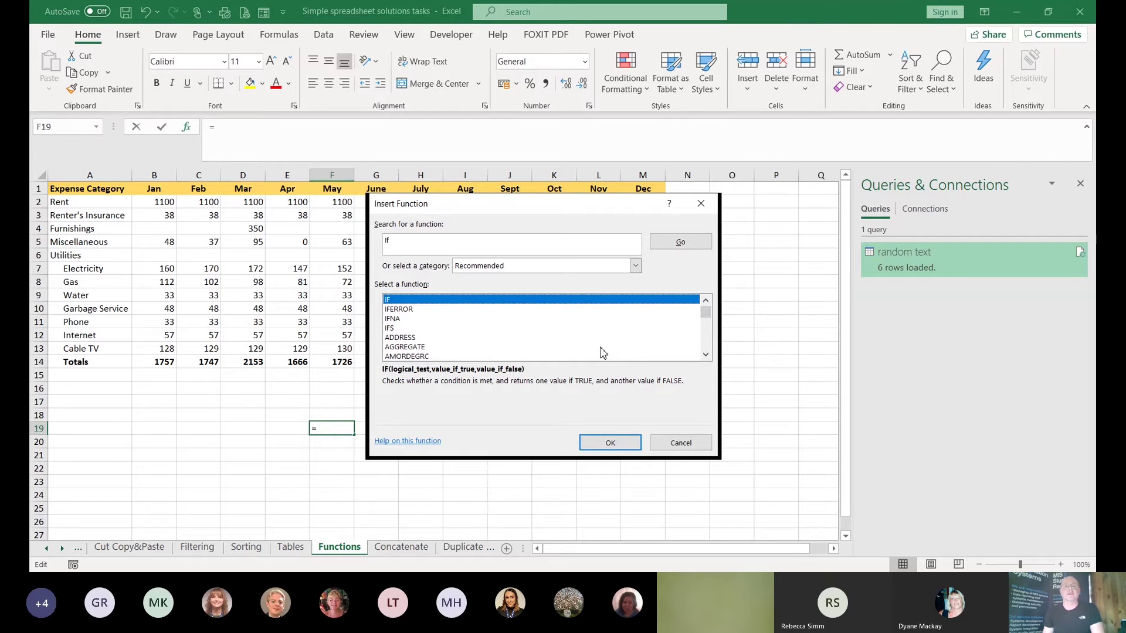
{"action": "left_click", "coordinate": [617, 447]}
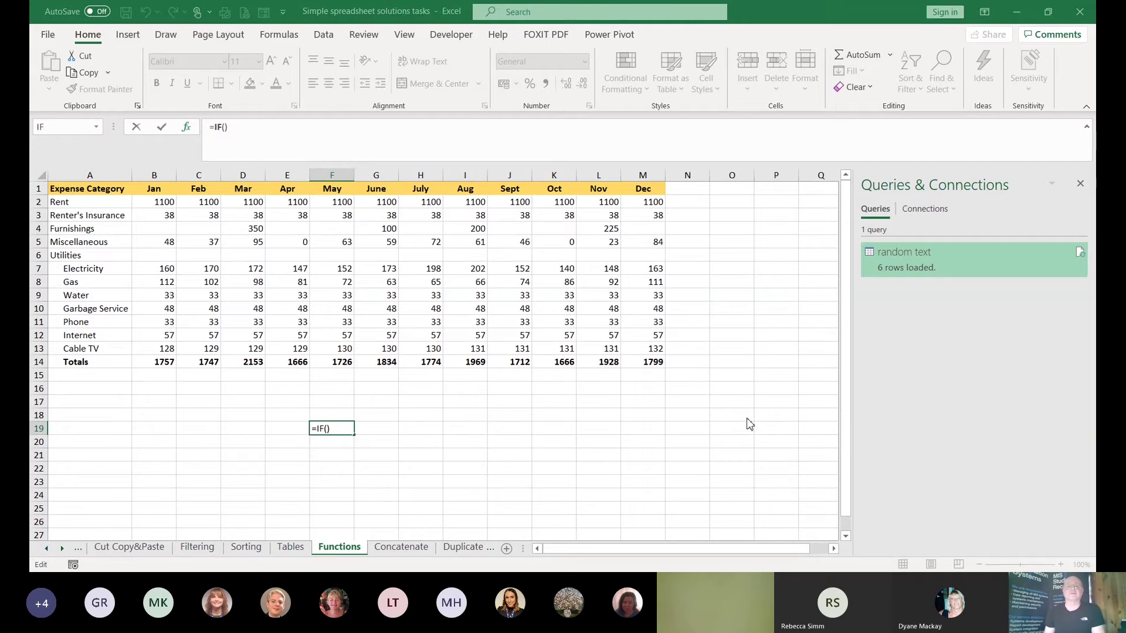
{"action": "key", "text": "Escape"}
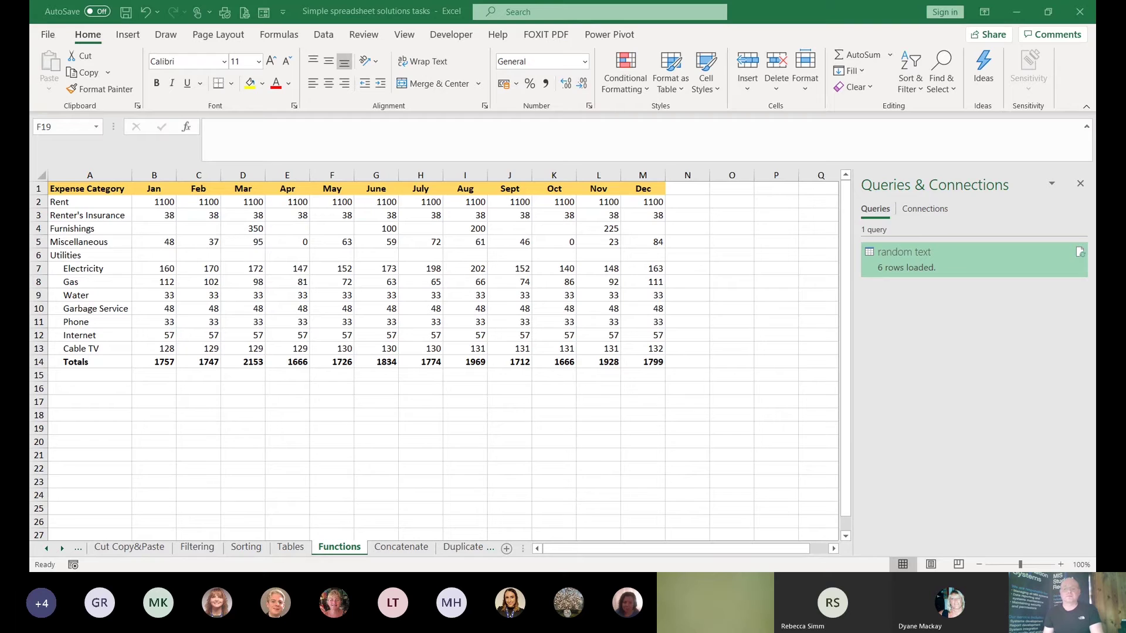
{"action": "key", "text": "alt+Tab"}
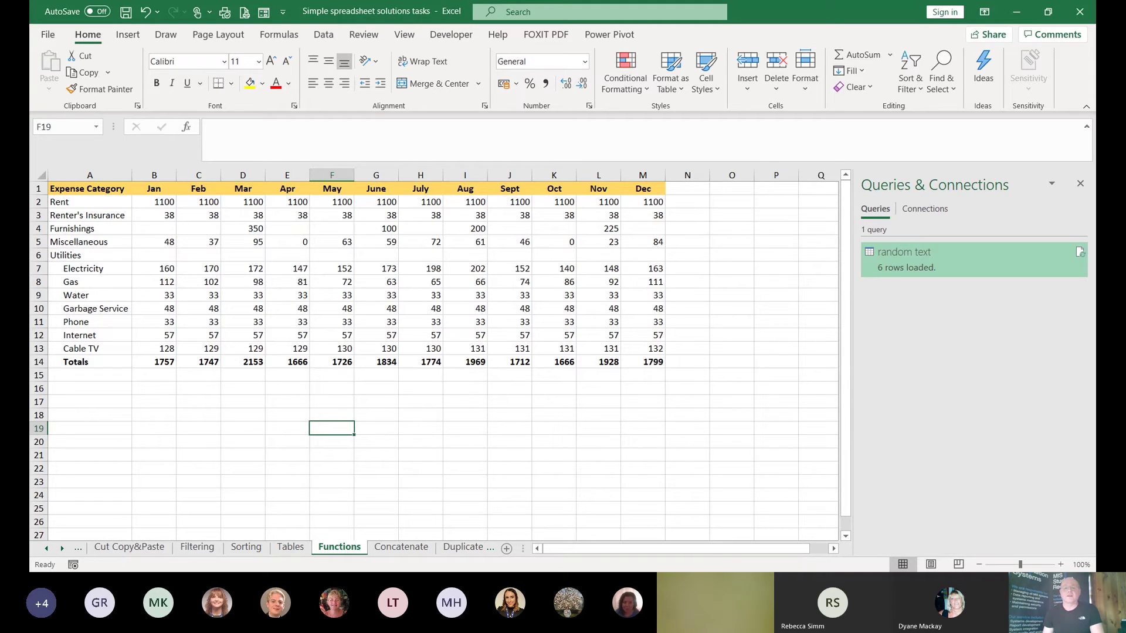
Open the Concatenate sheet and enter the heading "Name" in cell E1, beside the Hours column
{"action": "left_click", "coordinate": [404, 549]}
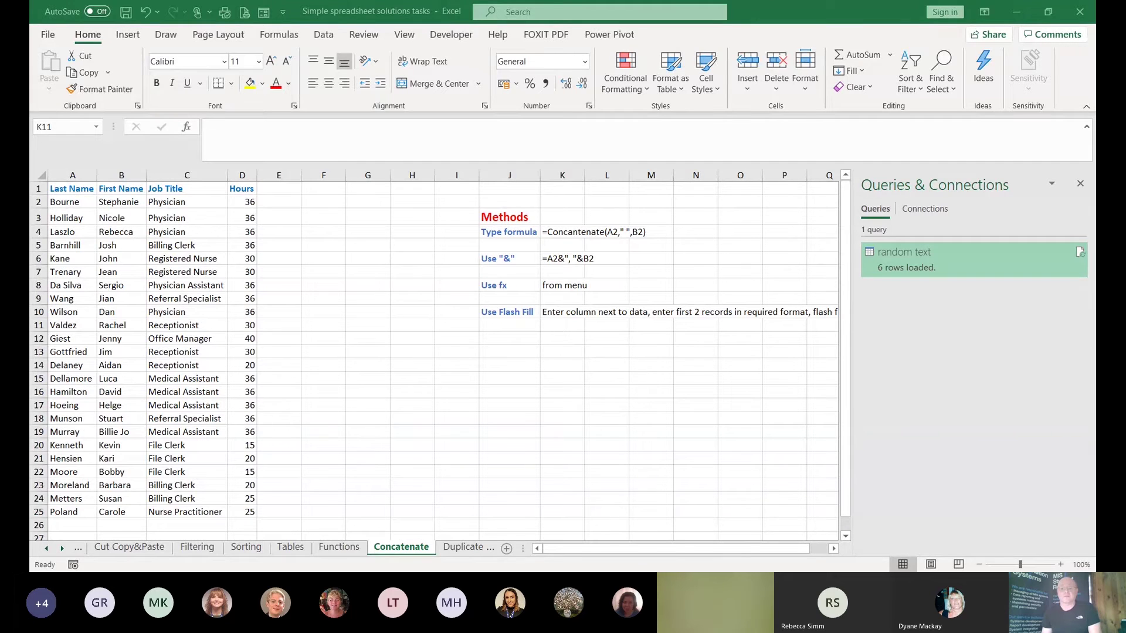
{"action": "key", "text": "alt+Tab"}
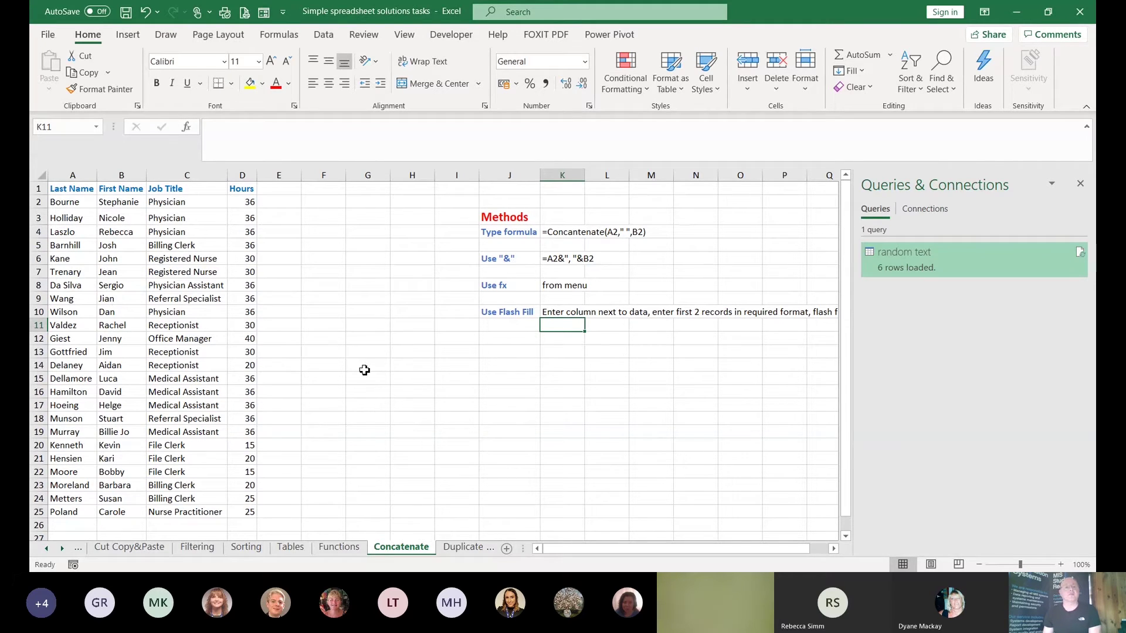
{"action": "left_click", "coordinate": [290, 190]}
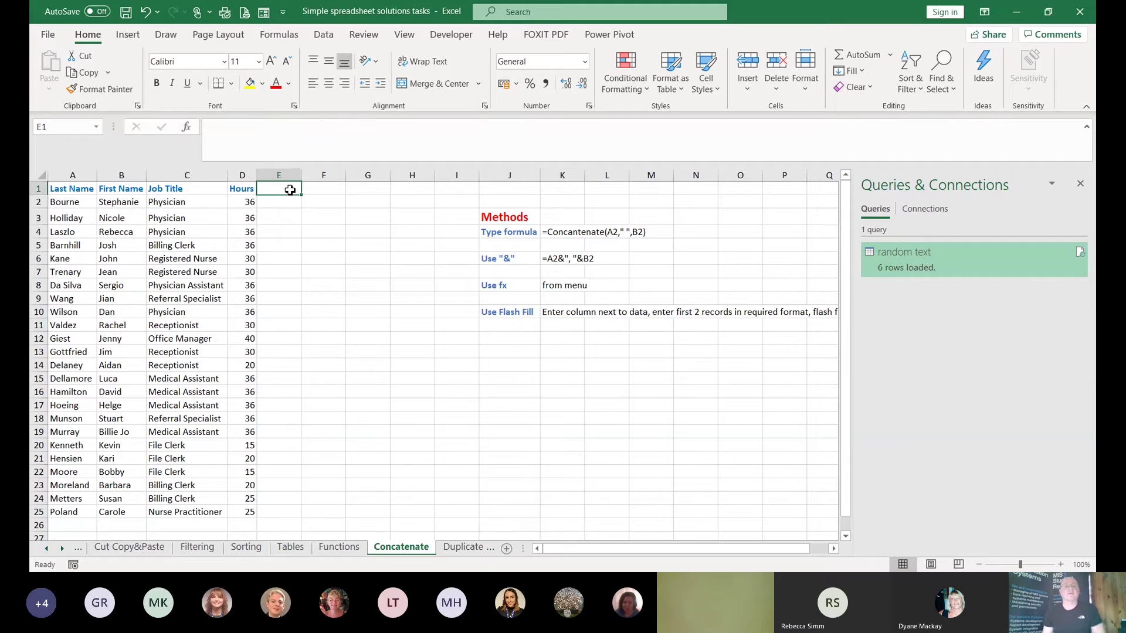
{"action": "type", "text": "Name"}
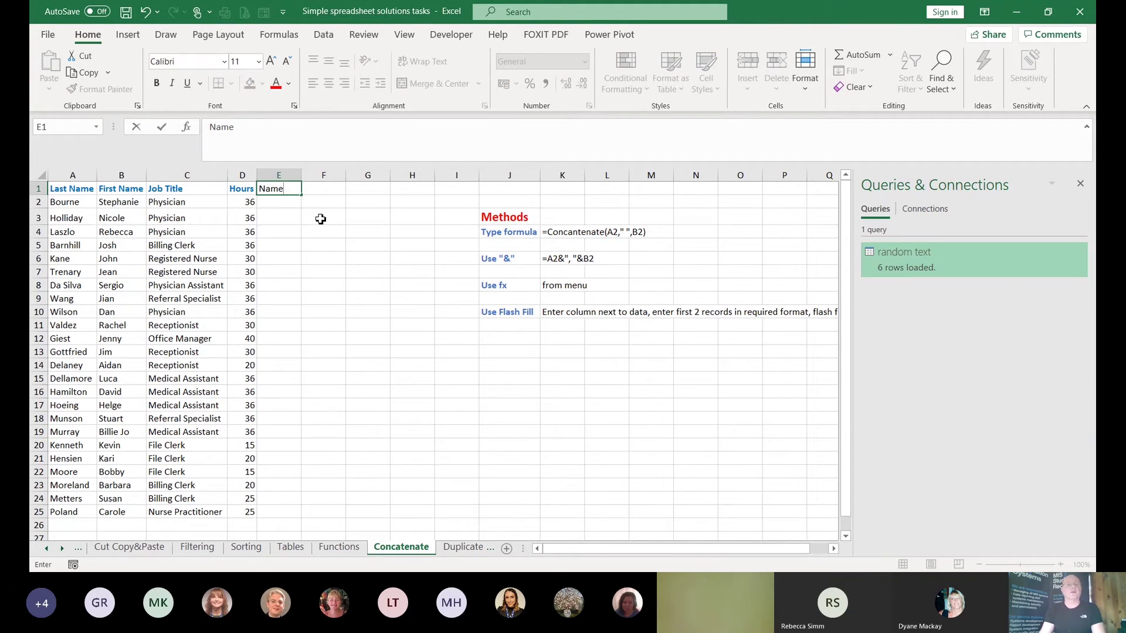
{"action": "key", "text": "Return"}
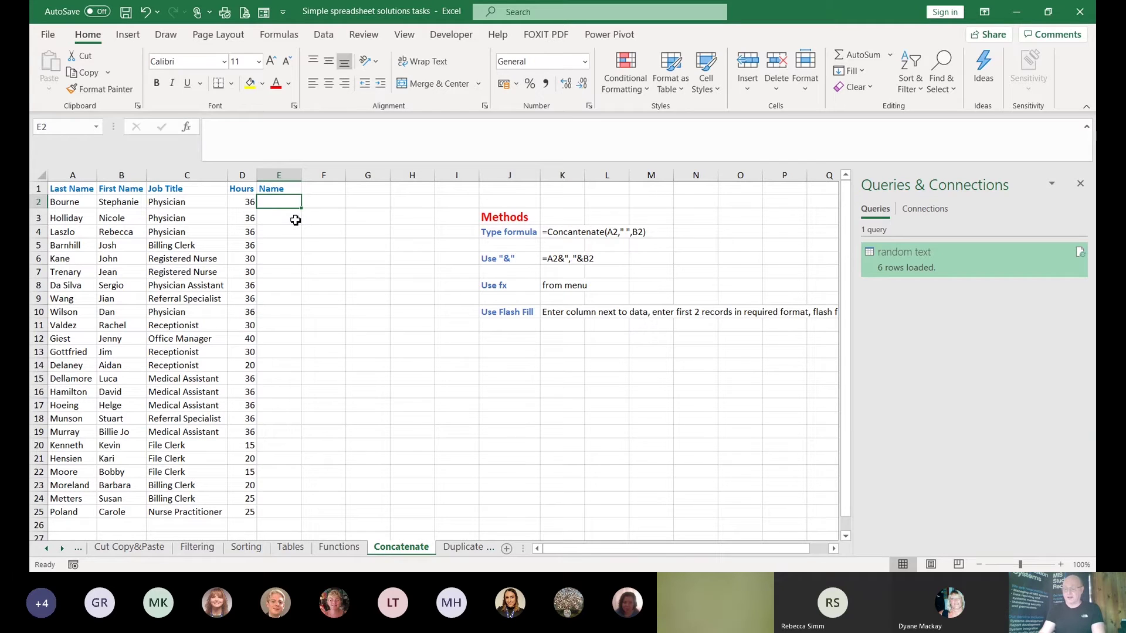
Try to join the last and first names in cell E2 with the formula =concantenate(A2," ",B2)
{"action": "type", "text": "=con"}
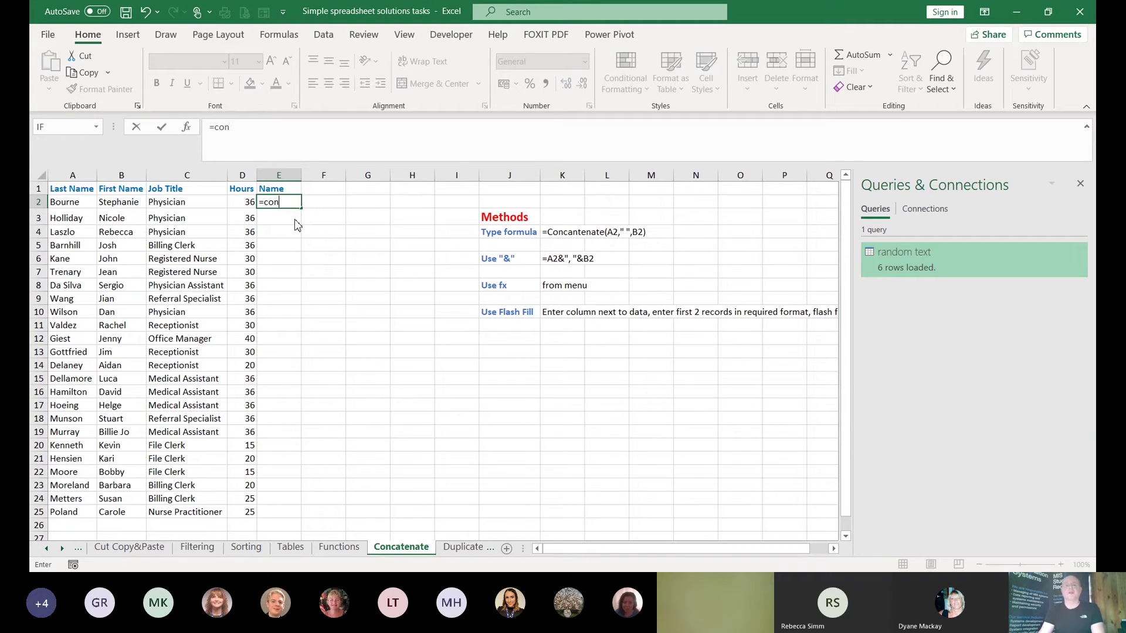
{"action": "type", "text": "cantenate"}
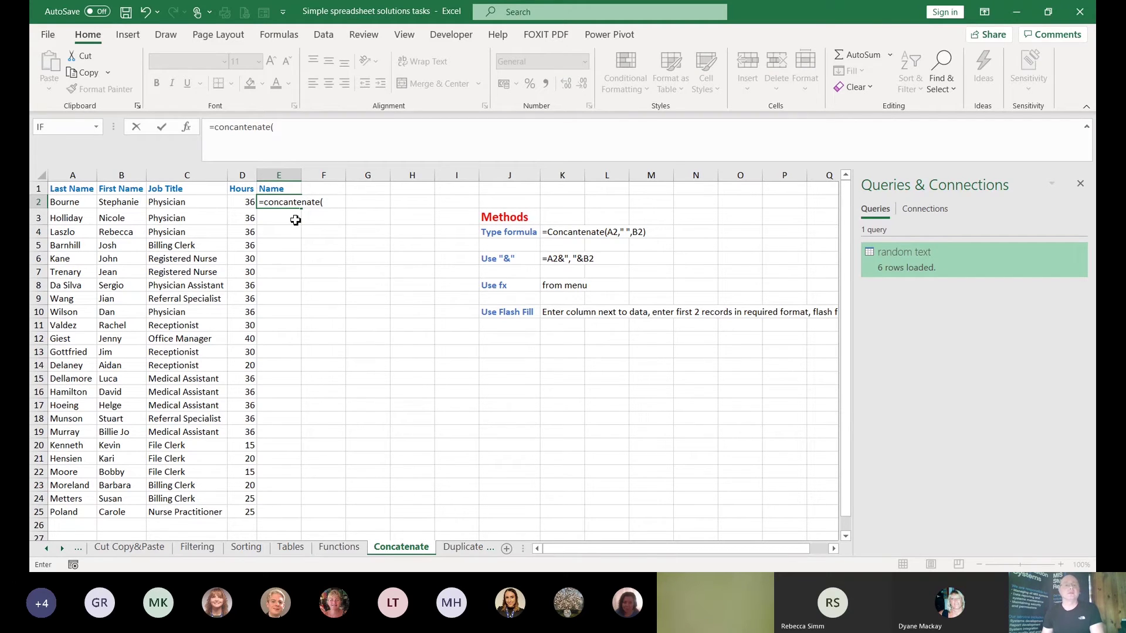
{"action": "type", "text": "("}
{"action": "left_click", "coordinate": [79, 205]}
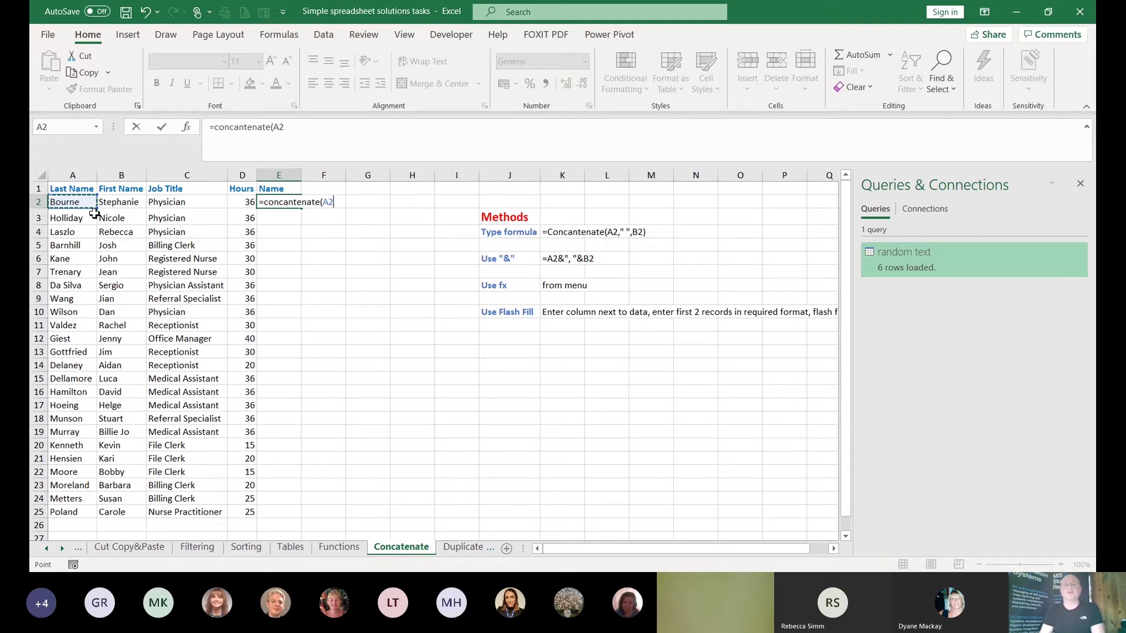
{"action": "type", "text": ","}
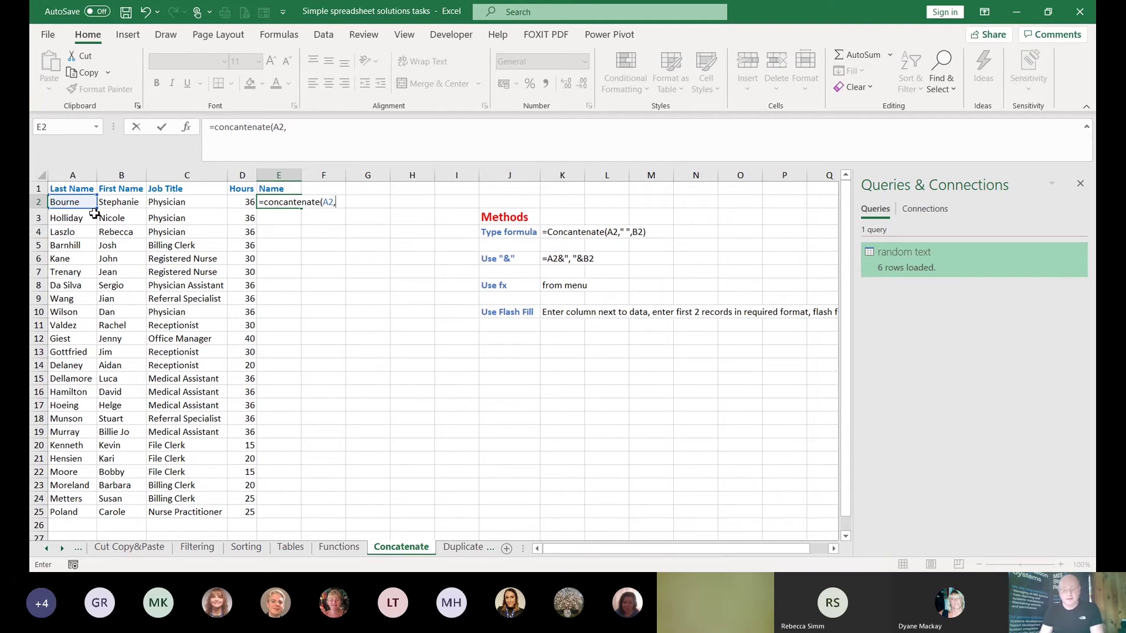
{"action": "type", "text": "\" \""}
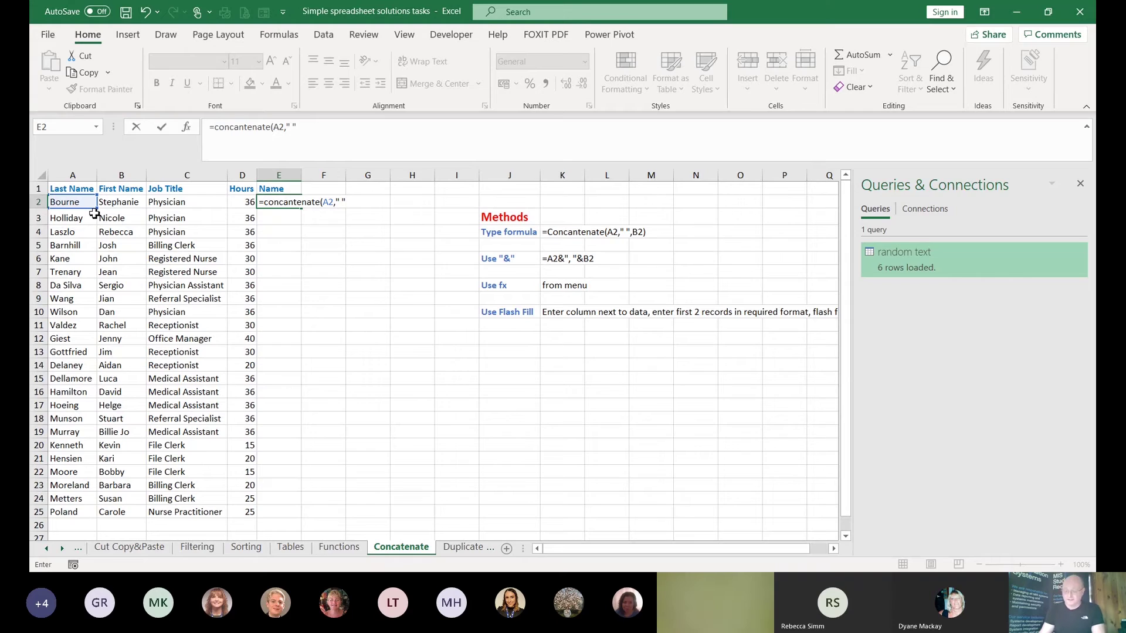
{"action": "type", "text": ","}
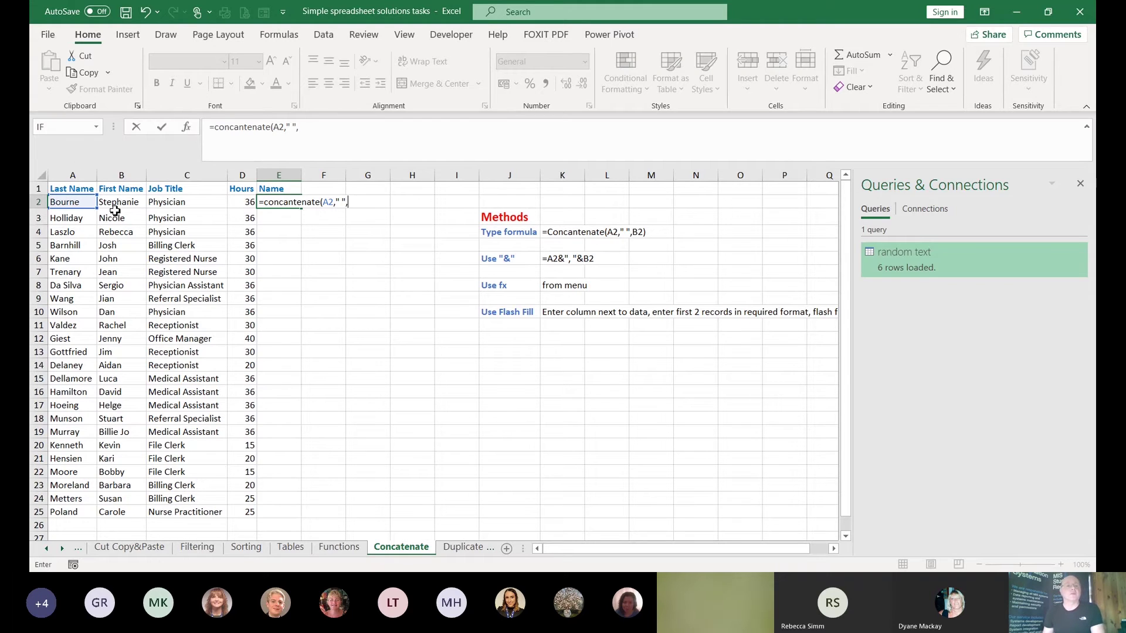
{"action": "left_click", "coordinate": [115, 202]}
{"action": "type", "text": ")"}
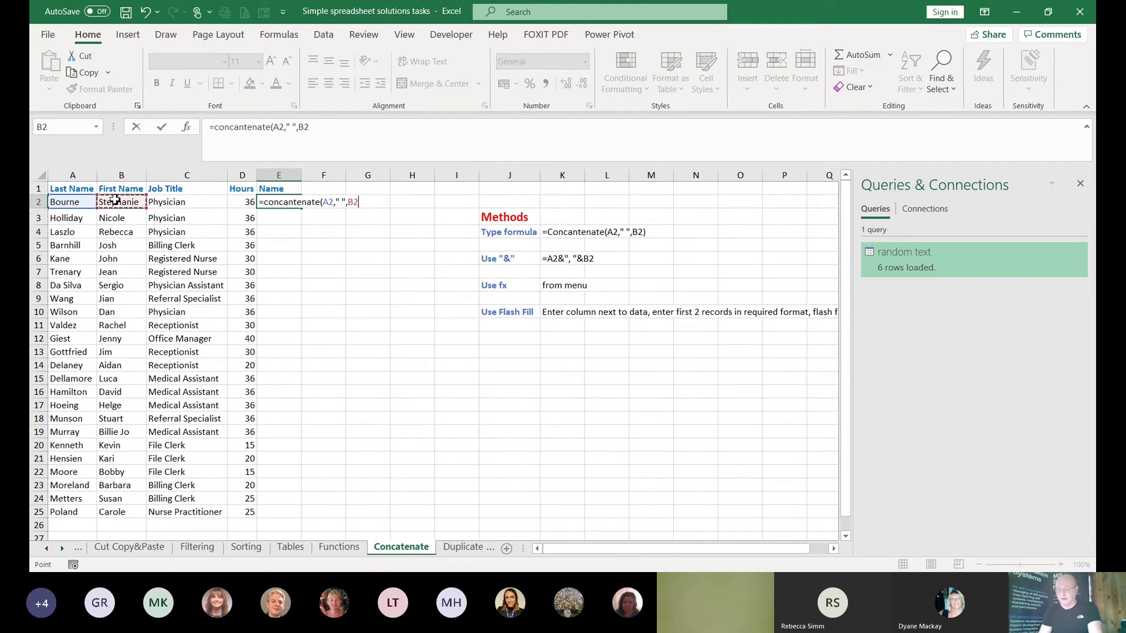
{"action": "key", "text": "Return"}
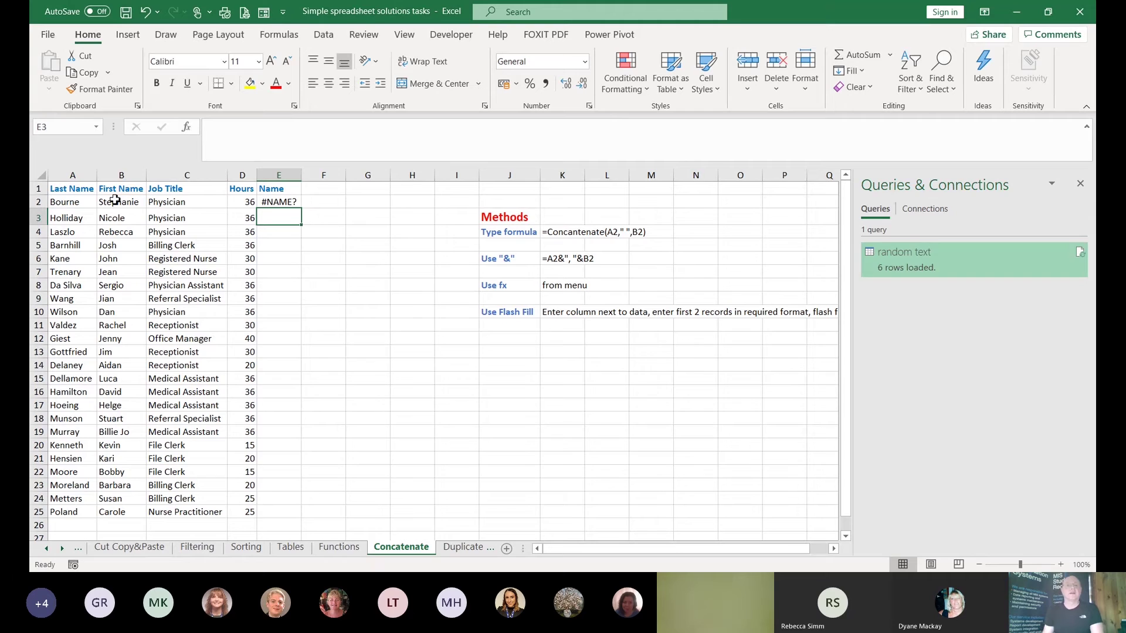
Correct the misspelled function in cell E2 by replacing the formula with =CONCATENATE(A2," ",B2)
{"action": "left_click", "coordinate": [282, 202]}
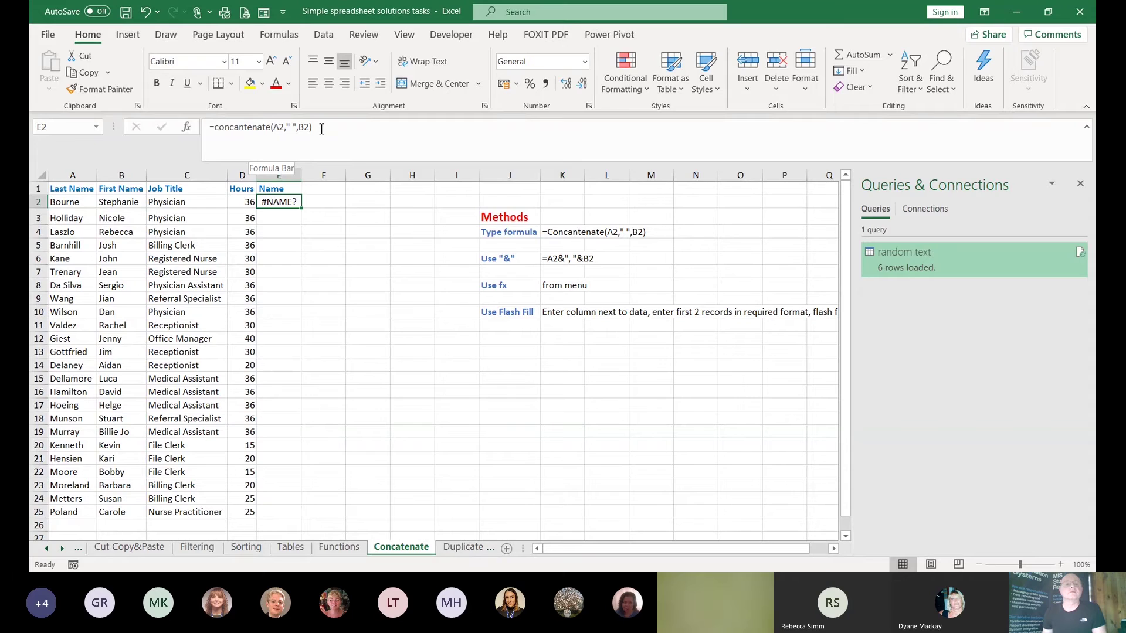
{"action": "left_click_drag", "start_coordinate": [321, 129], "coordinate": [218, 130]}
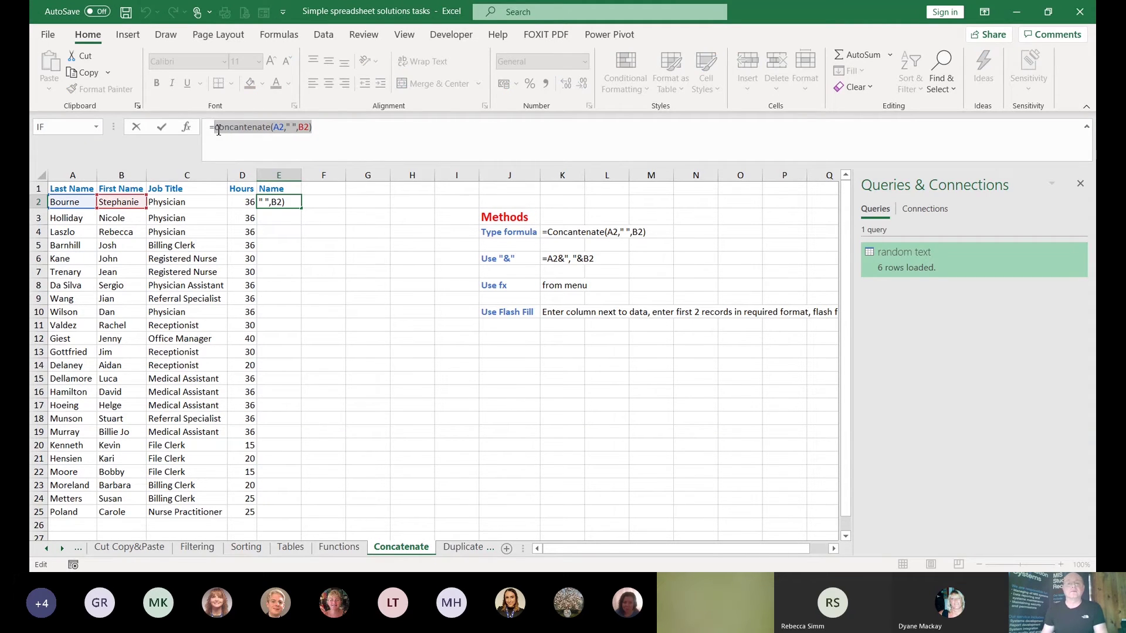
{"action": "type", "text": "con"}
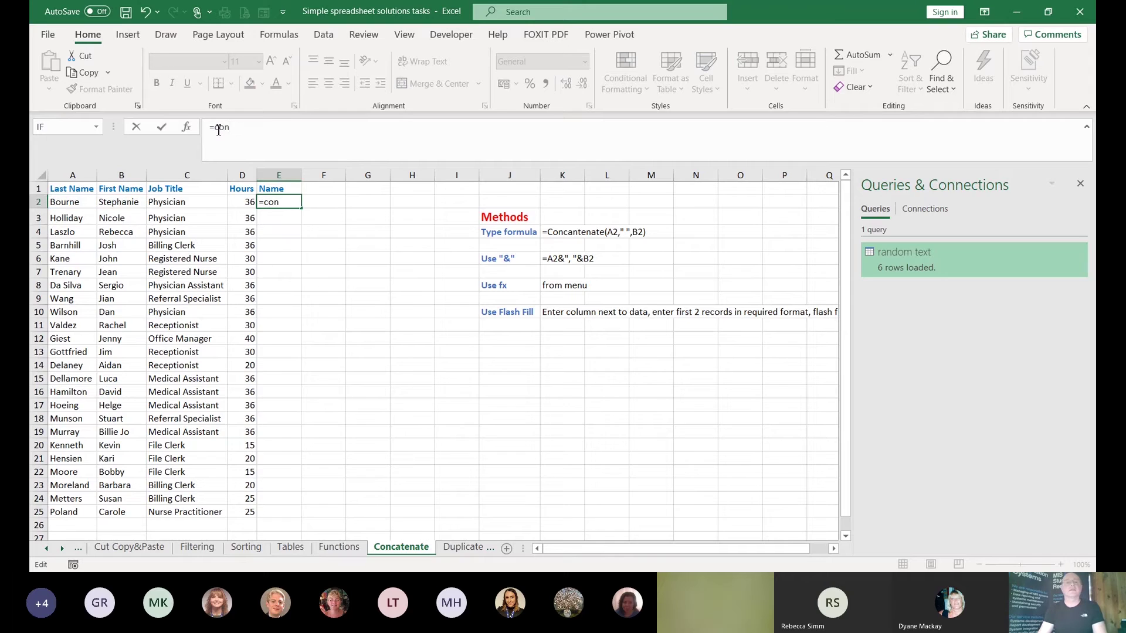
{"action": "type", "text": "c"}
{"action": "key", "text": "Tab"}
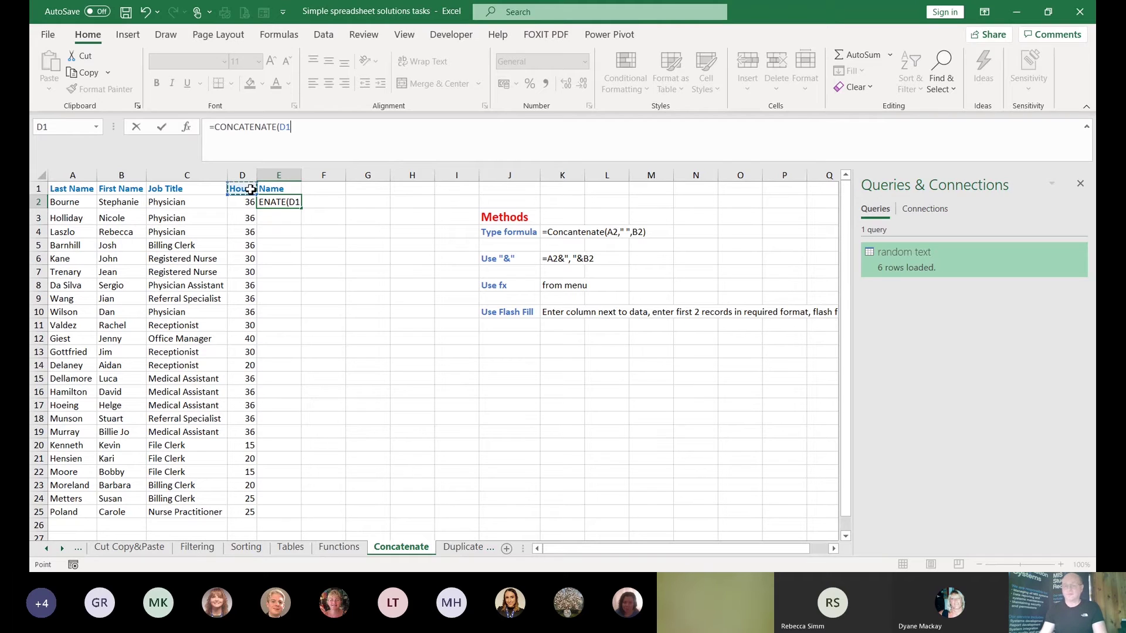
{"action": "left_click", "coordinate": [66, 203]}
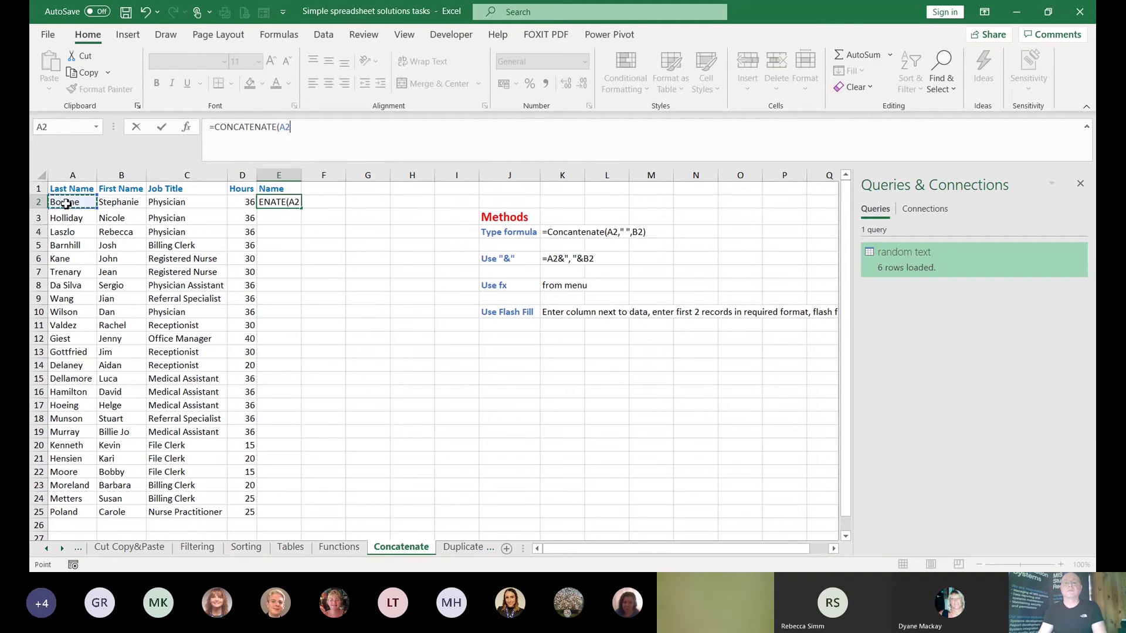
{"action": "type", "text": ",\" \","}
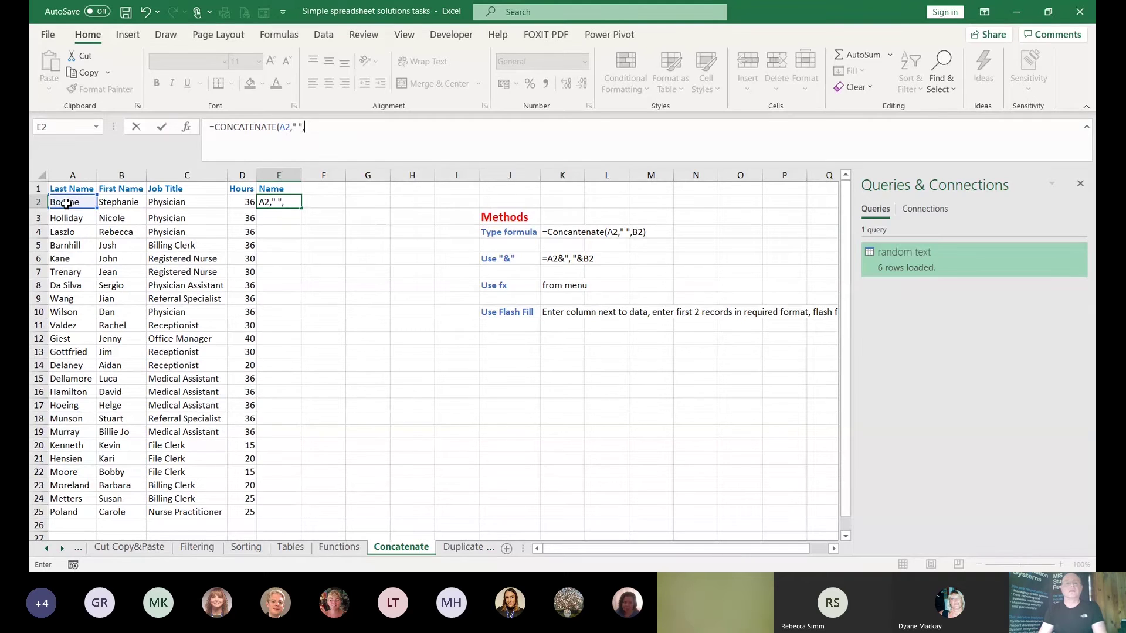
{"action": "left_click", "coordinate": [126, 203]}
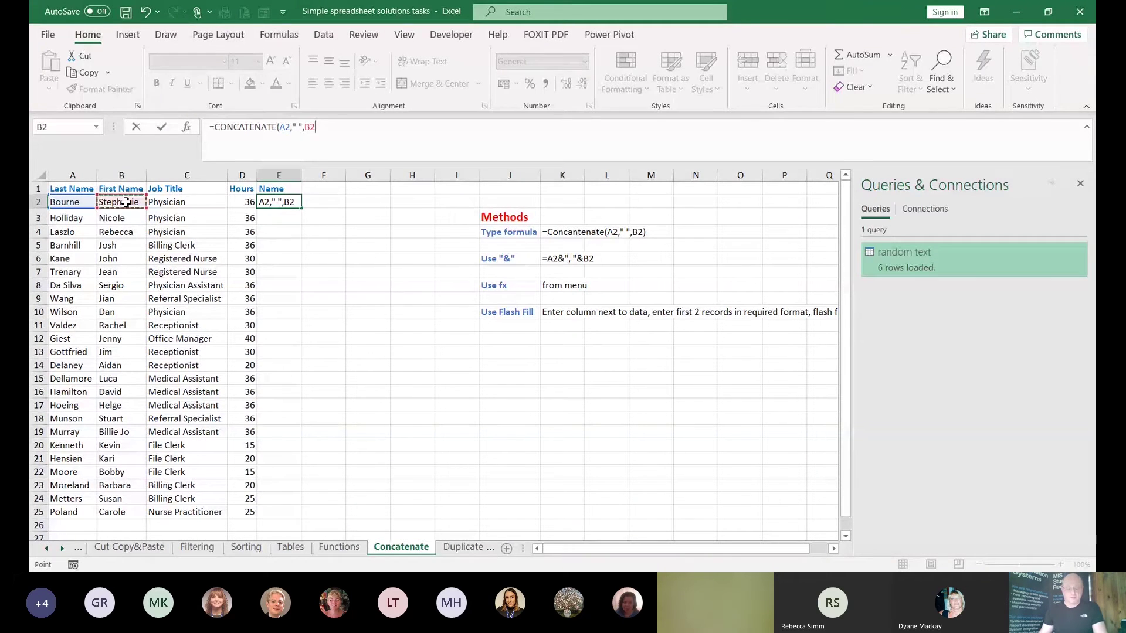
{"action": "type", "text": ")"}
{"action": "key", "text": "Return"}
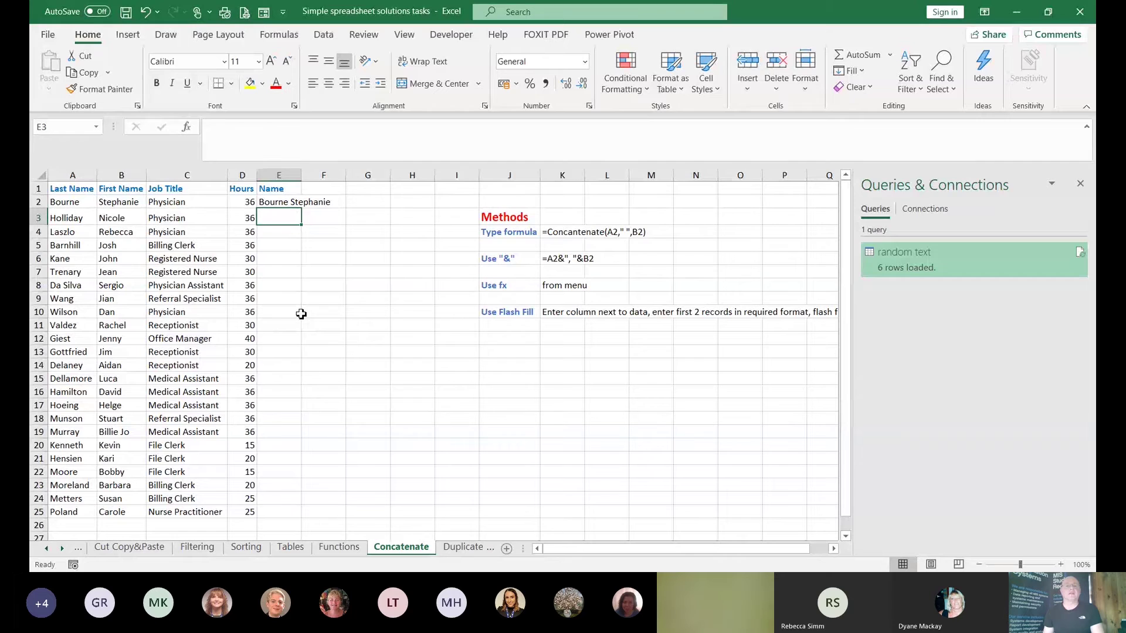
Try to join the last and first names in cell E2 with the ampersand formula =A2&," "&B2, declining the suggested correction
{"action": "left_click", "coordinate": [282, 203]}
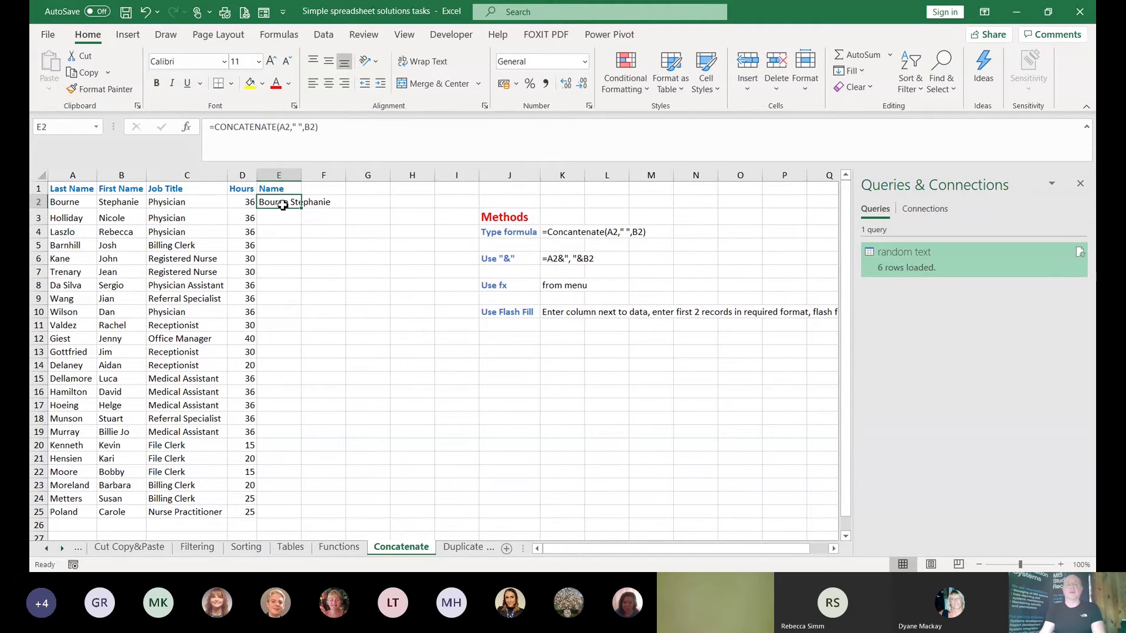
{"action": "type", "text": "="}
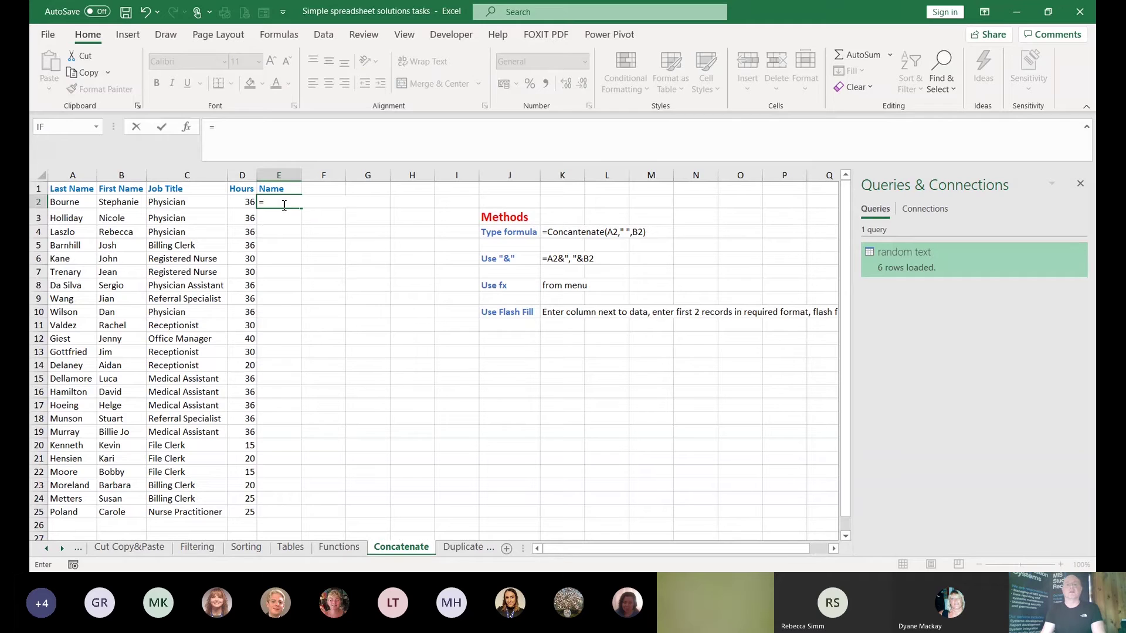
{"action": "left_click", "coordinate": [80, 201]}
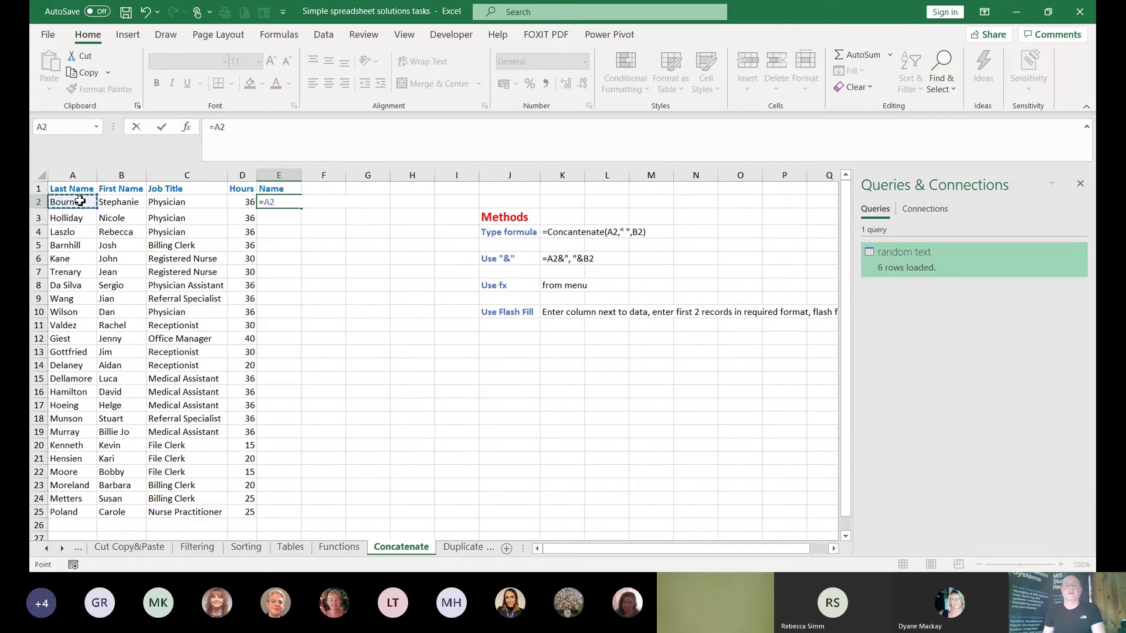
{"action": "type", "text": "&"}
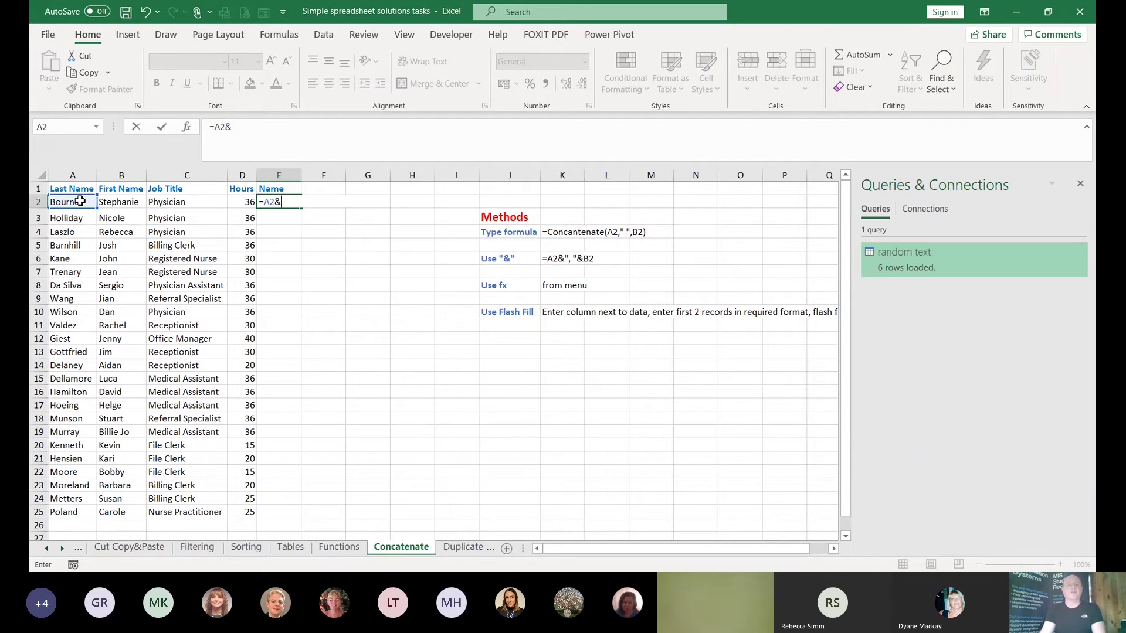
{"action": "type", "text": ","}
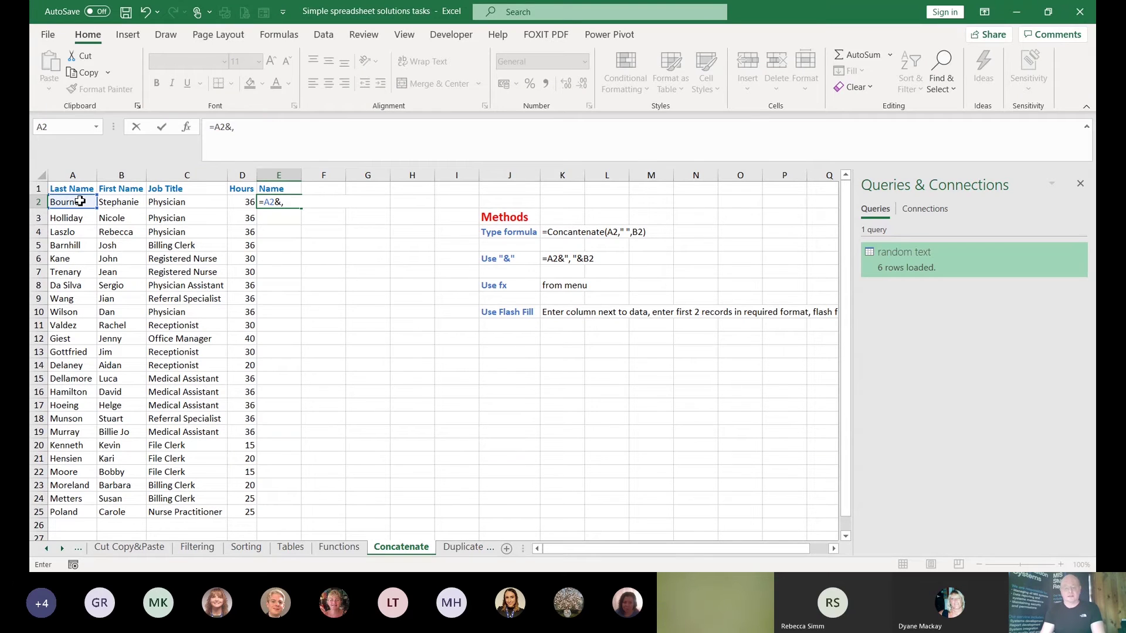
{"action": "type", "text": "\" \""}
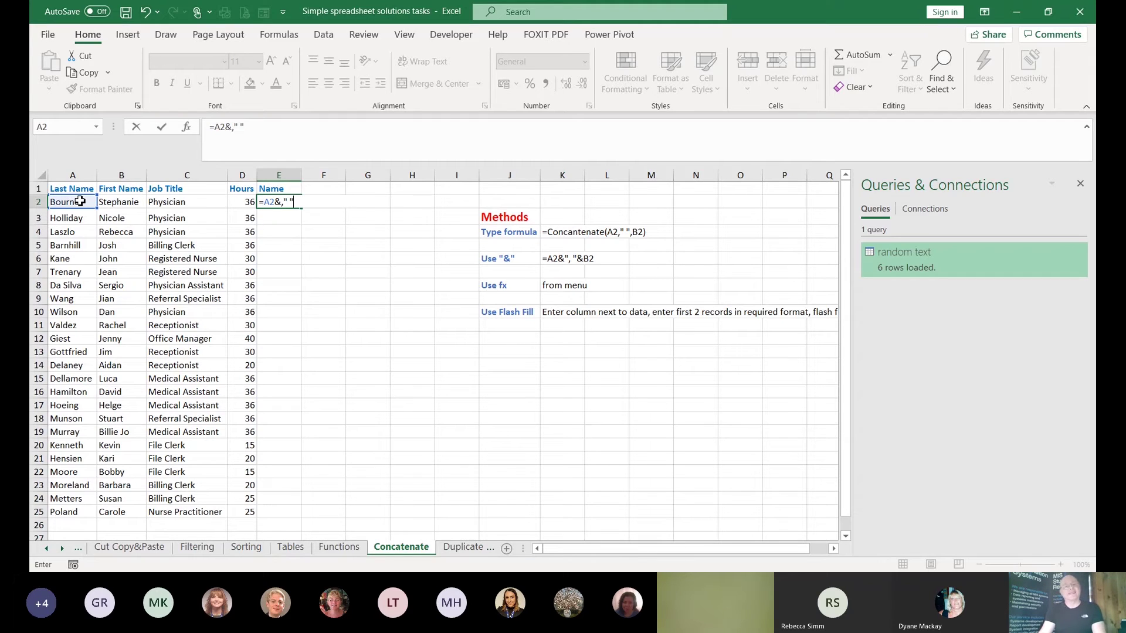
{"action": "type", "text": ",&"}
{"action": "left_click", "coordinate": [122, 203]}
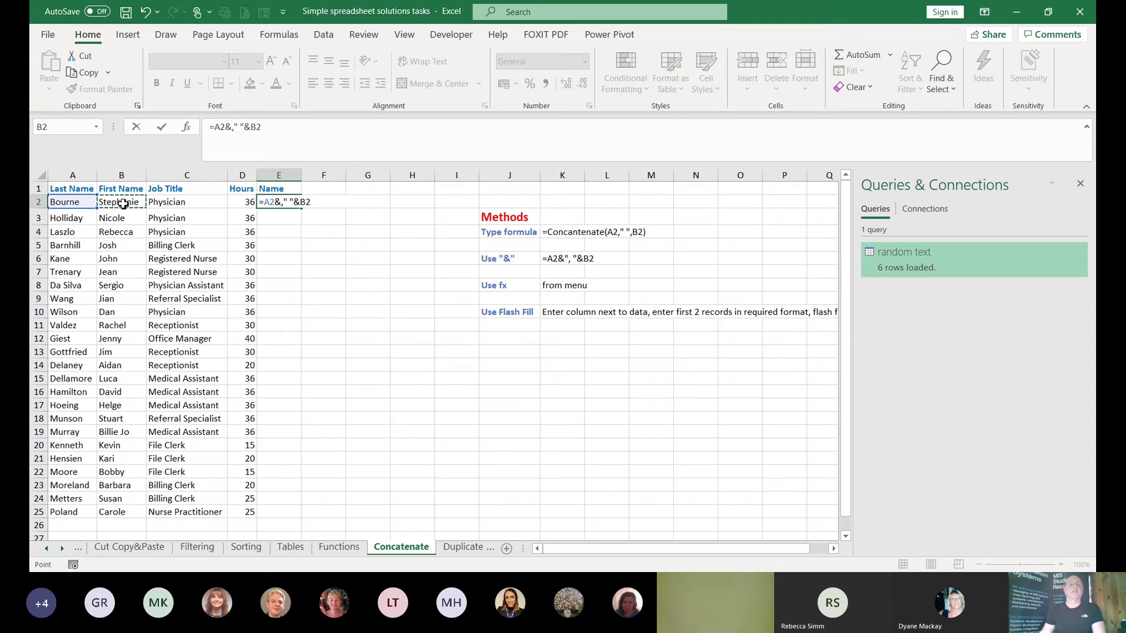
{"action": "key", "text": "Return"}
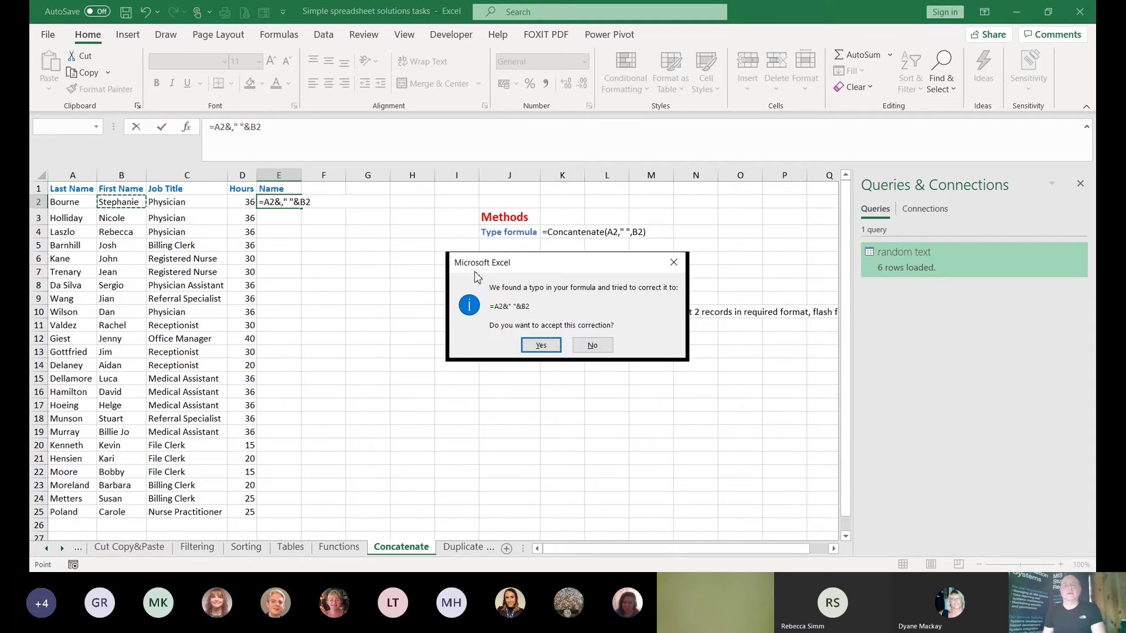
{"action": "left_click", "coordinate": [590, 345]}
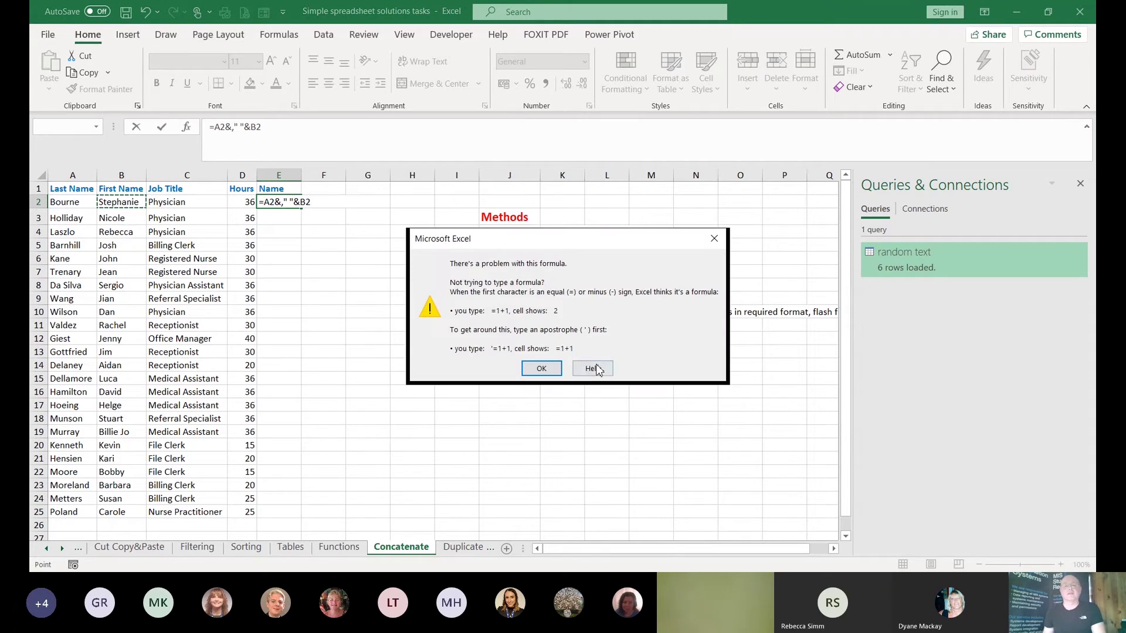
{"action": "left_click", "coordinate": [540, 368]}
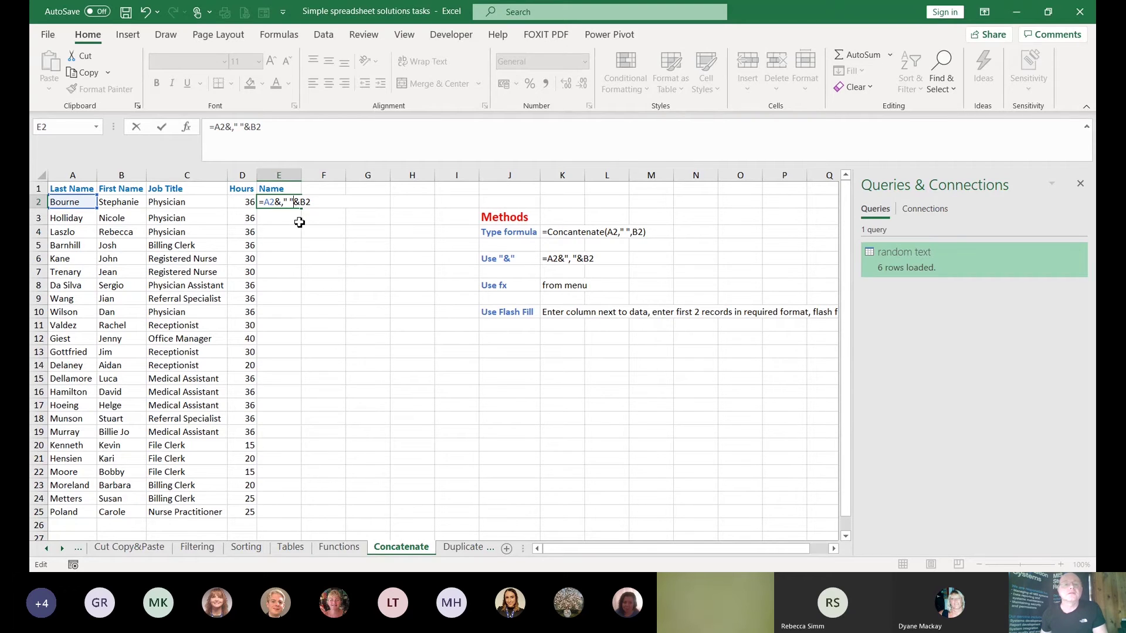
{"action": "key", "text": "Return"}
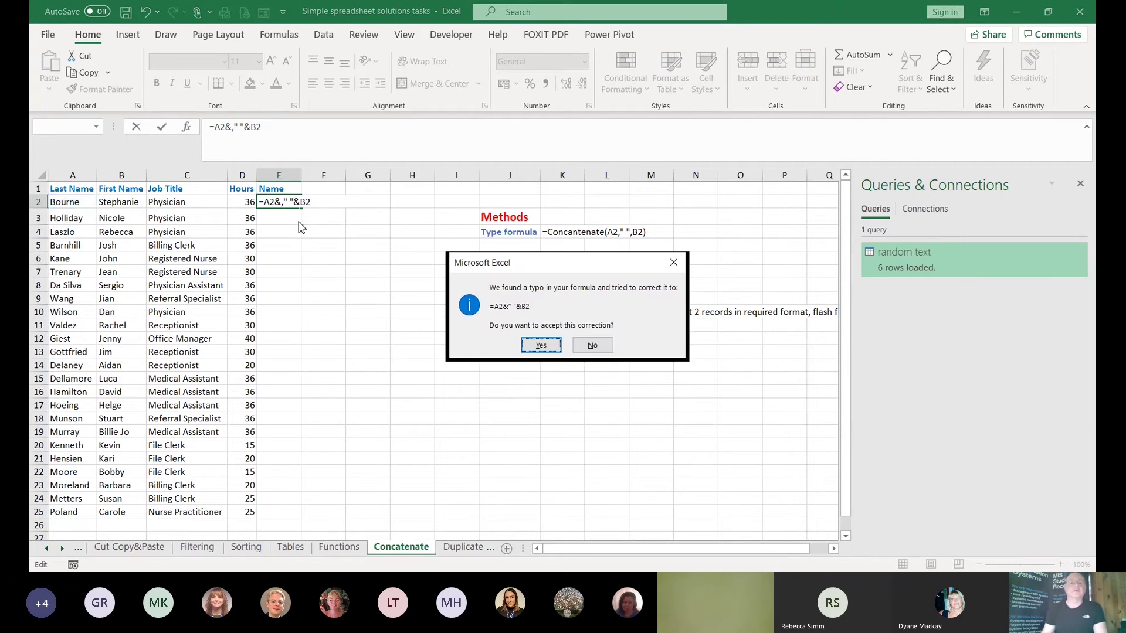
{"action": "key", "text": "Escape"}
{"action": "key", "text": "Return"}
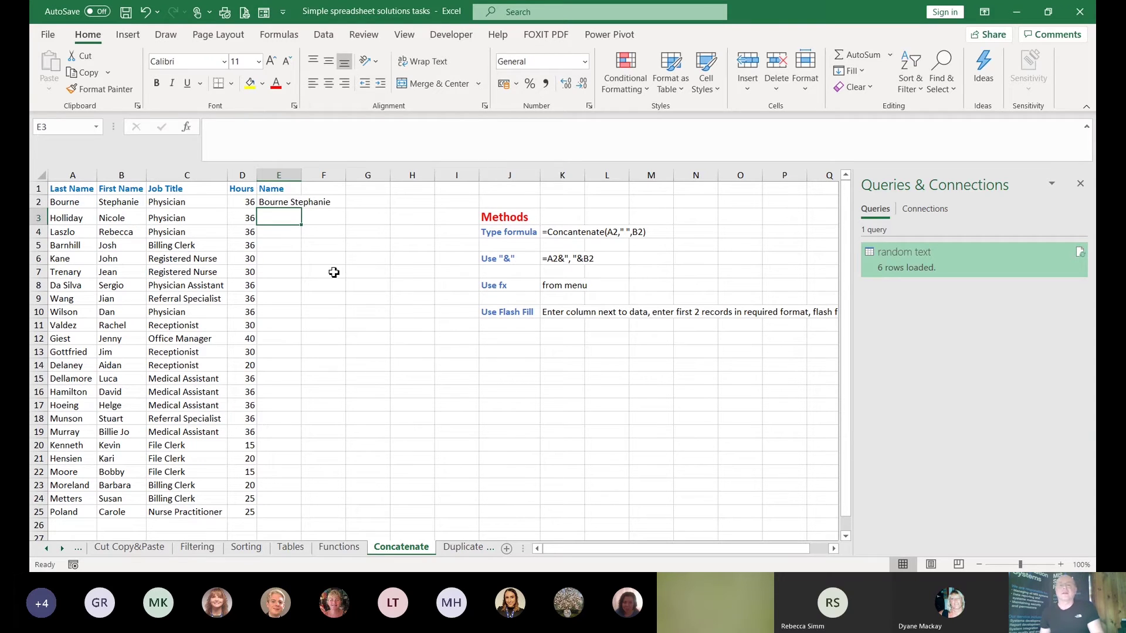
Clear the formula from cell E2 and insert a blank column before the Job Title column
{"action": "left_click", "coordinate": [287, 202]}
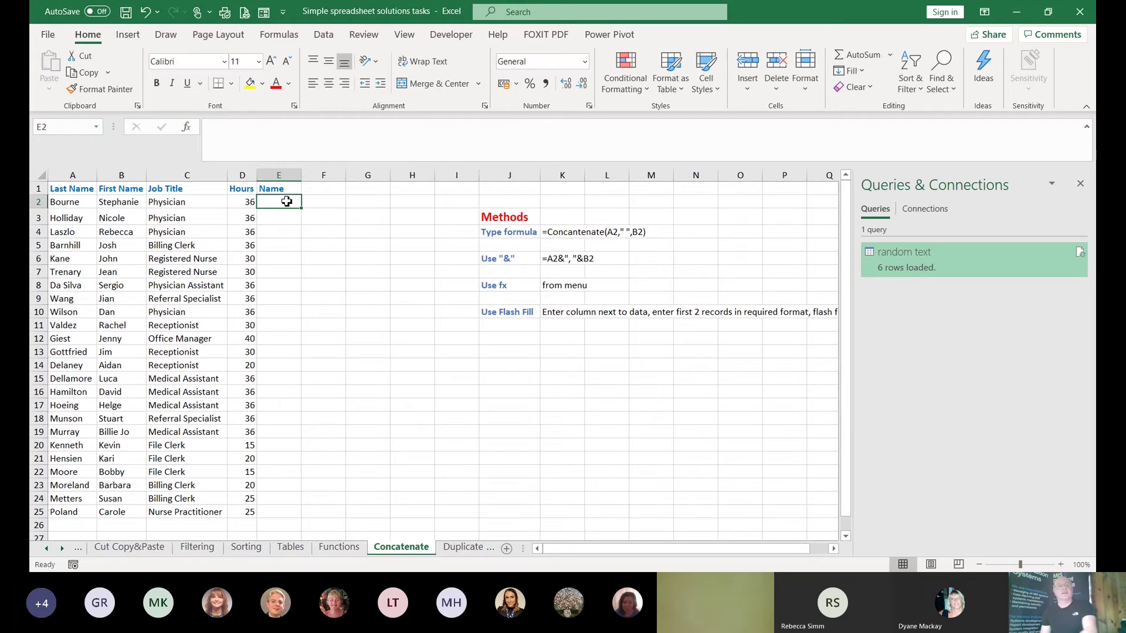
{"action": "left_click", "coordinate": [171, 178]}
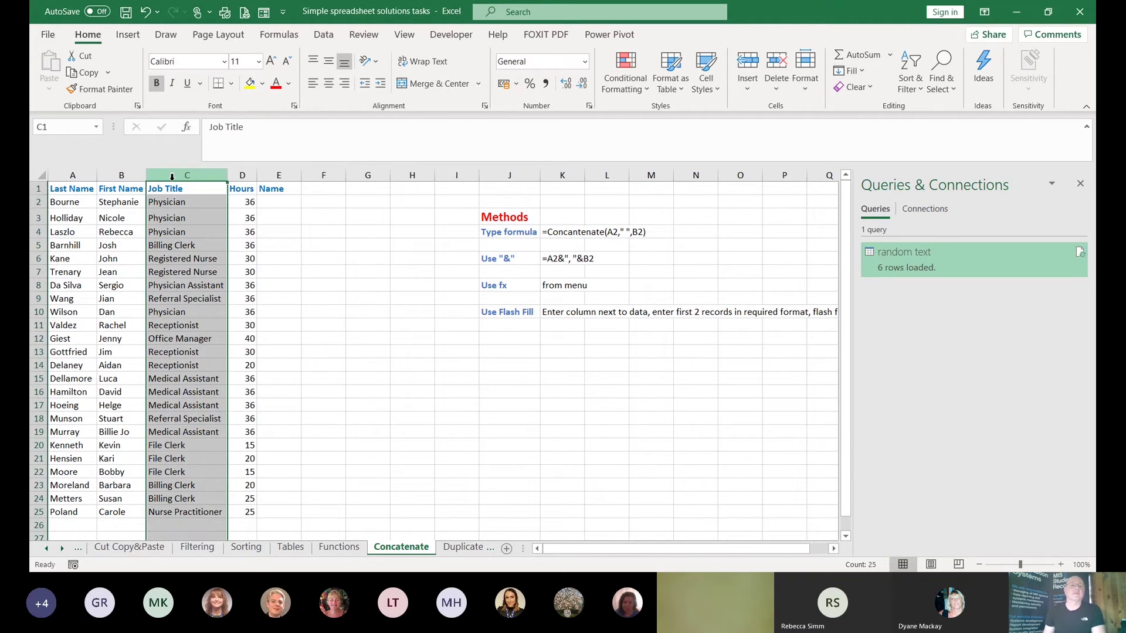
{"action": "right_click", "coordinate": [171, 179]}
{"action": "left_click", "coordinate": [222, 295]}
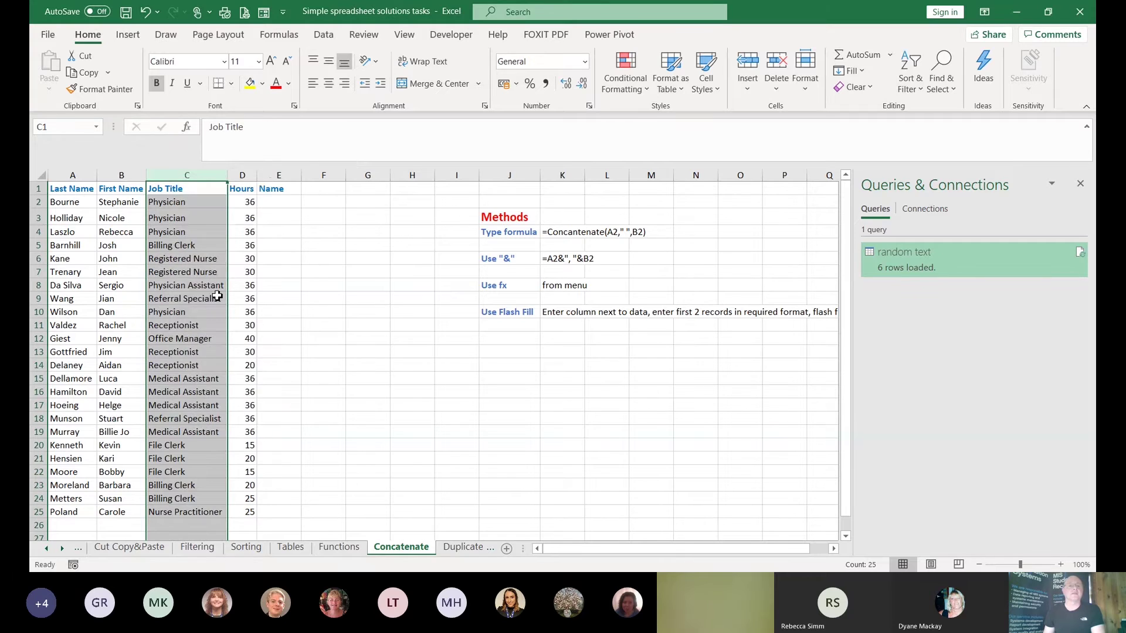
Enter the heading "Name" in cell C1 of the new column beside First Name
{"action": "left_click", "coordinate": [174, 190]}
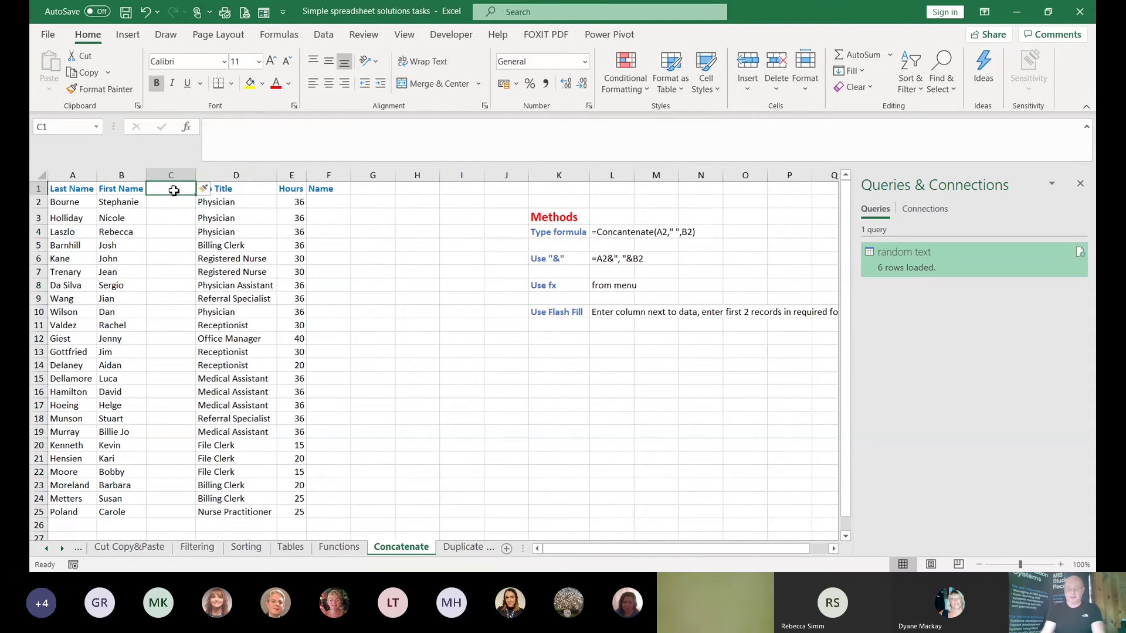
{"action": "type", "text": "Name"}
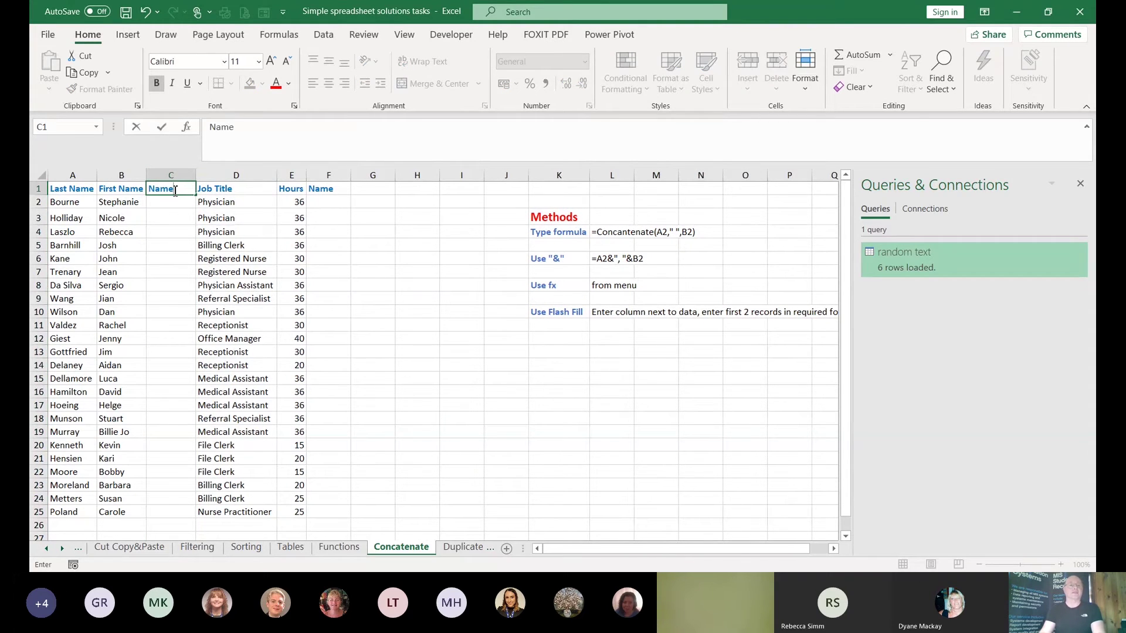
{"action": "key", "text": "Return"}
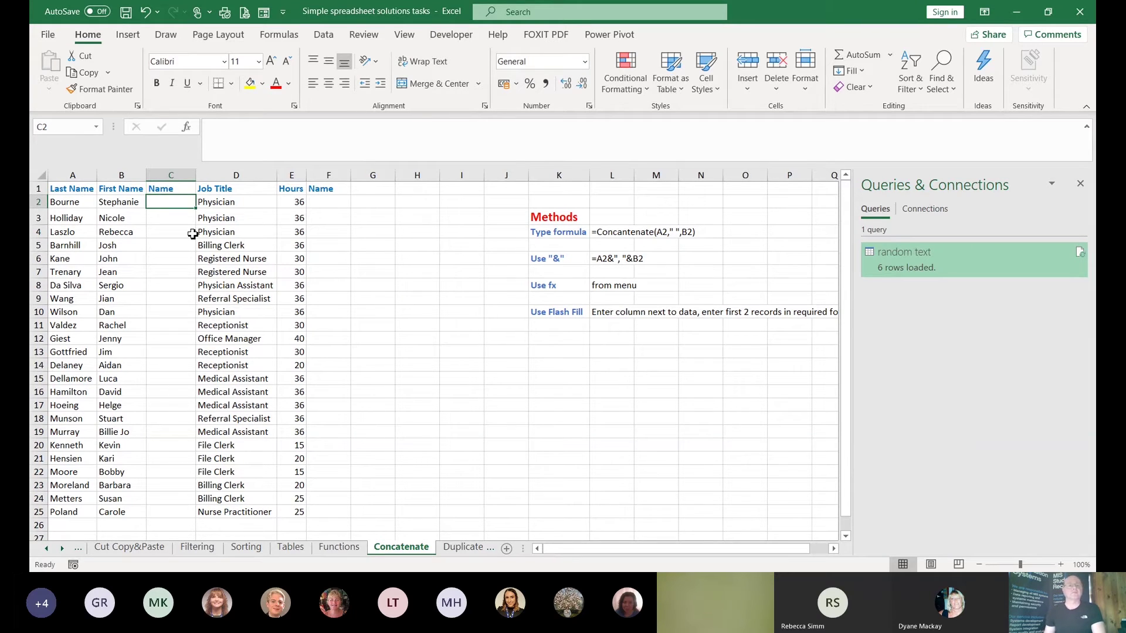
Flash-fill the Name column in "Last Name, First Name" format from the first two records, and autofit column C's width
{"action": "type", "text": "Bo"}
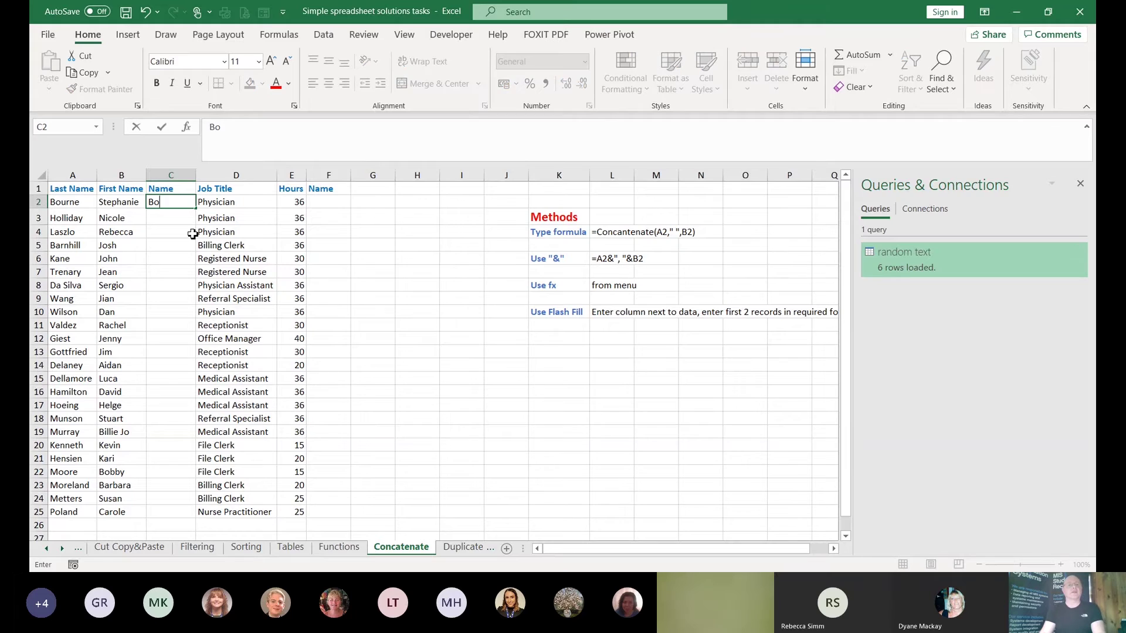
{"action": "type", "text": "urne, Stephanie"}
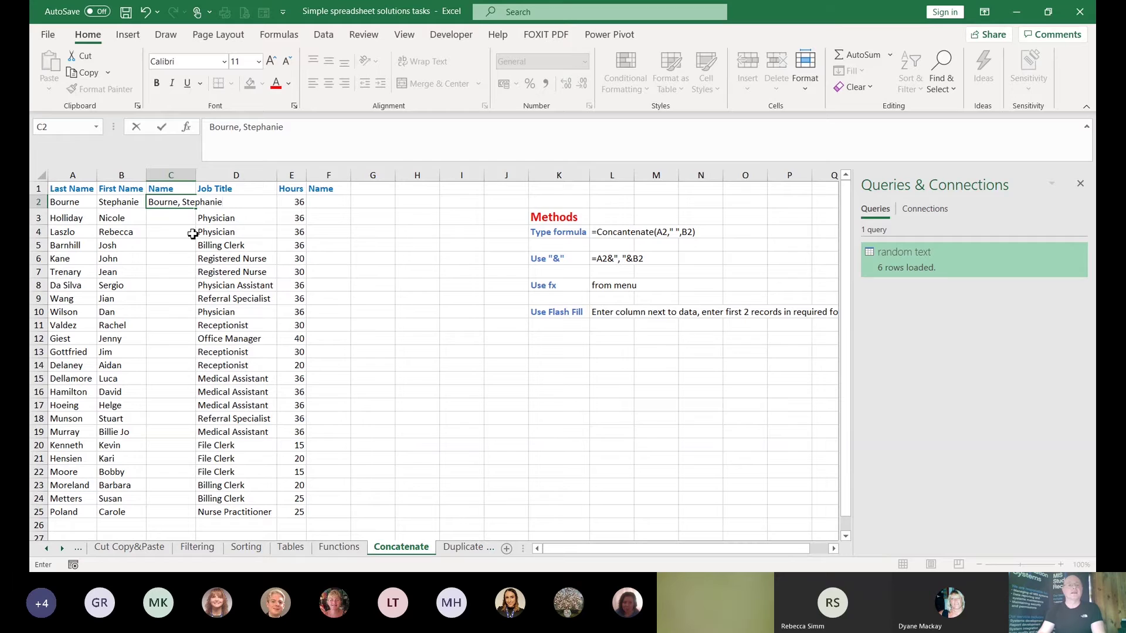
{"action": "key", "text": "Return"}
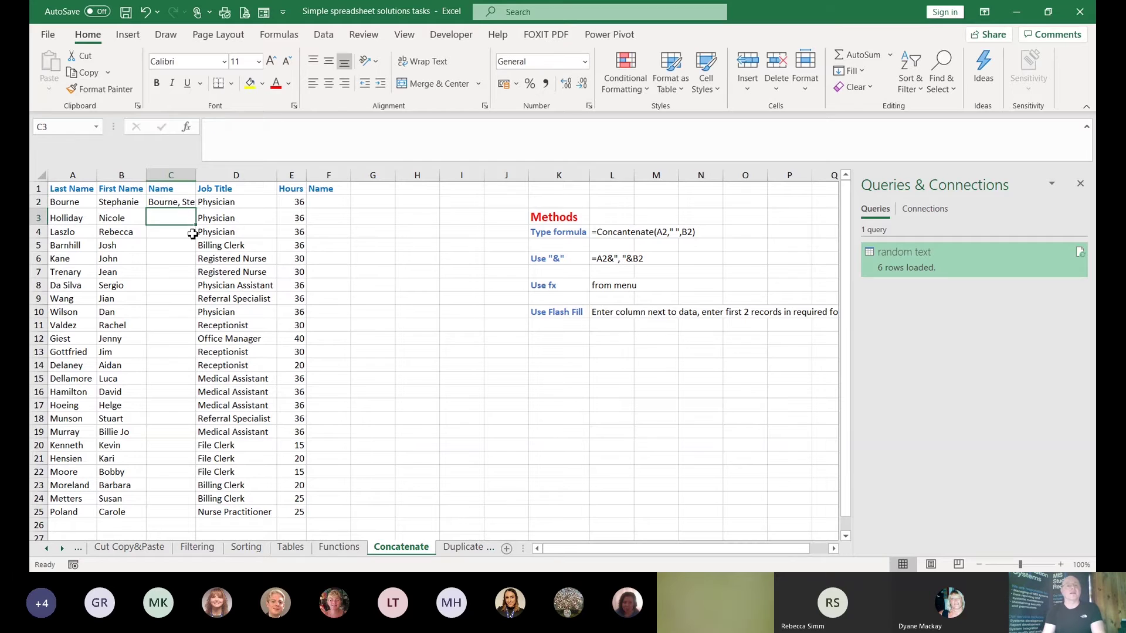
{"action": "type", "text": "Holliday, Nicole"}
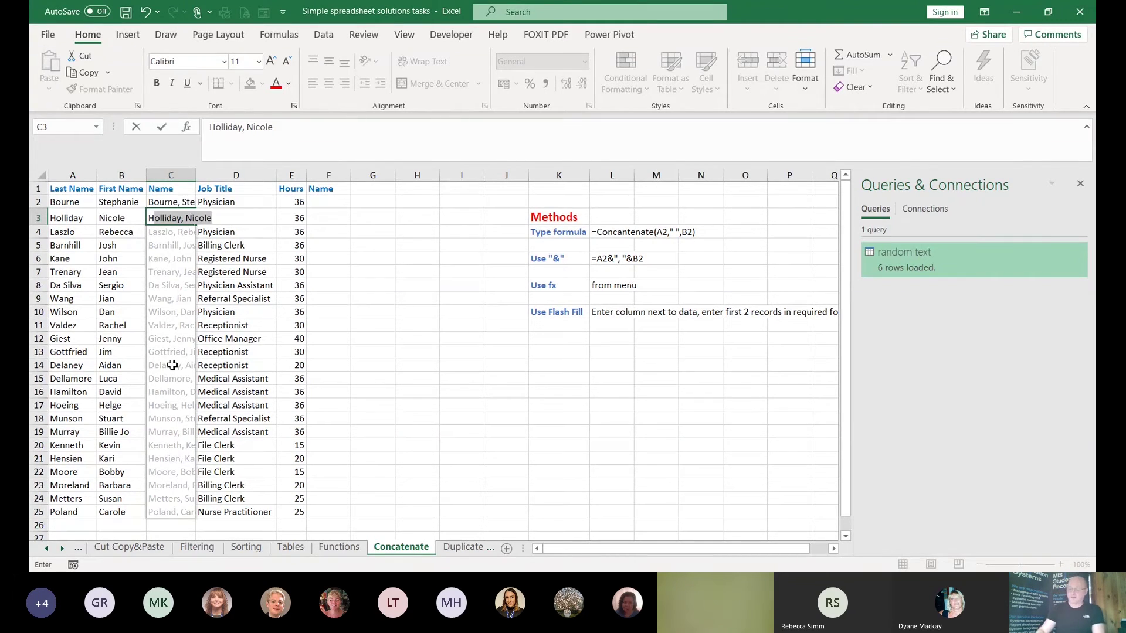
{"action": "key", "text": "Return"}
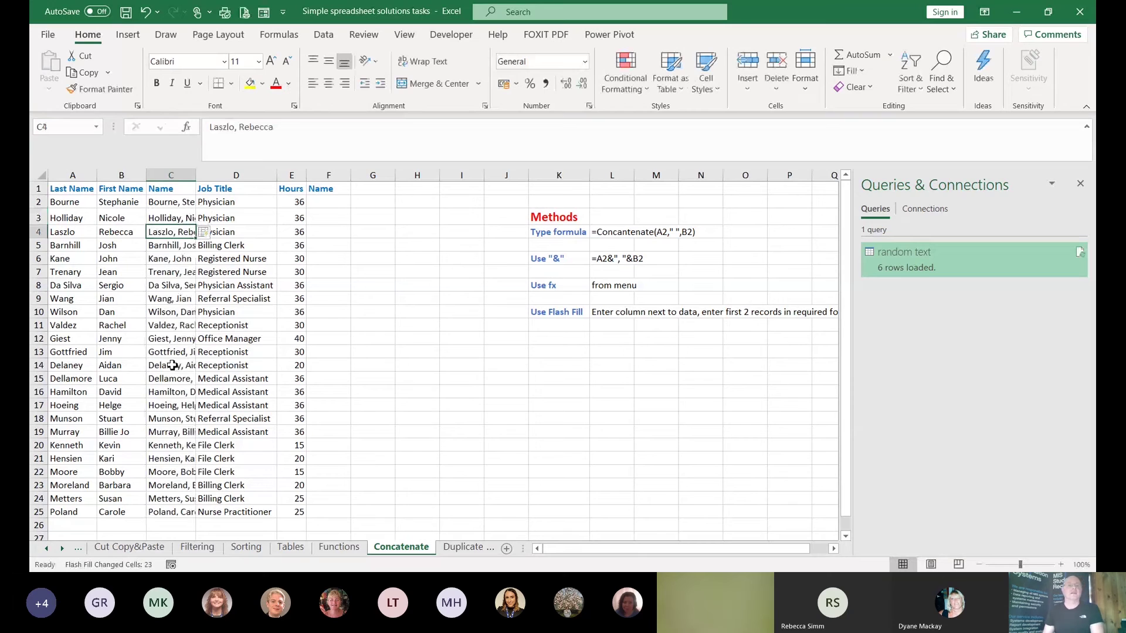
{"action": "double_click", "coordinate": [196, 175]}
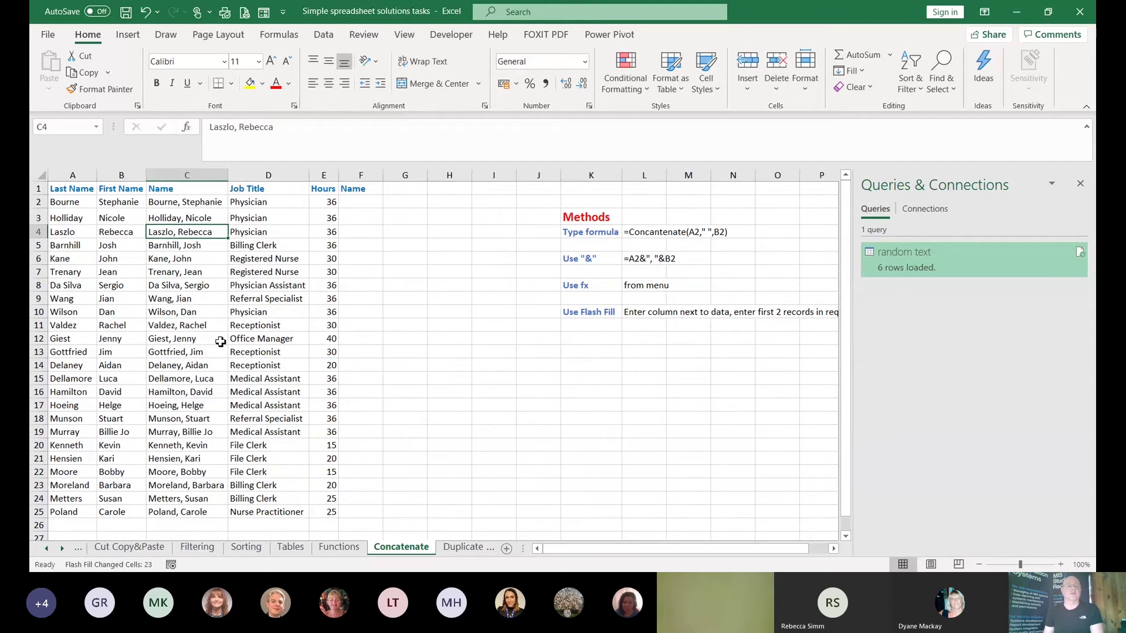
{"action": "scroll", "coordinate": [219, 346], "scroll_direction": "down", "scroll_amount": 1}
{"action": "scroll", "coordinate": [220, 350], "scroll_direction": "up", "scroll_amount": 1}
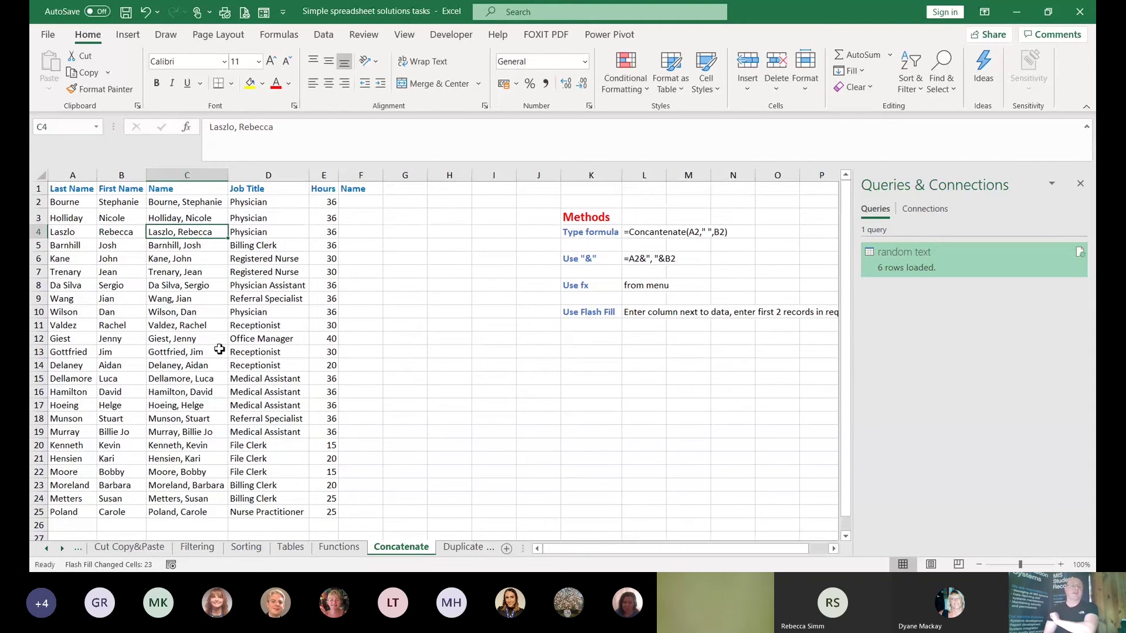
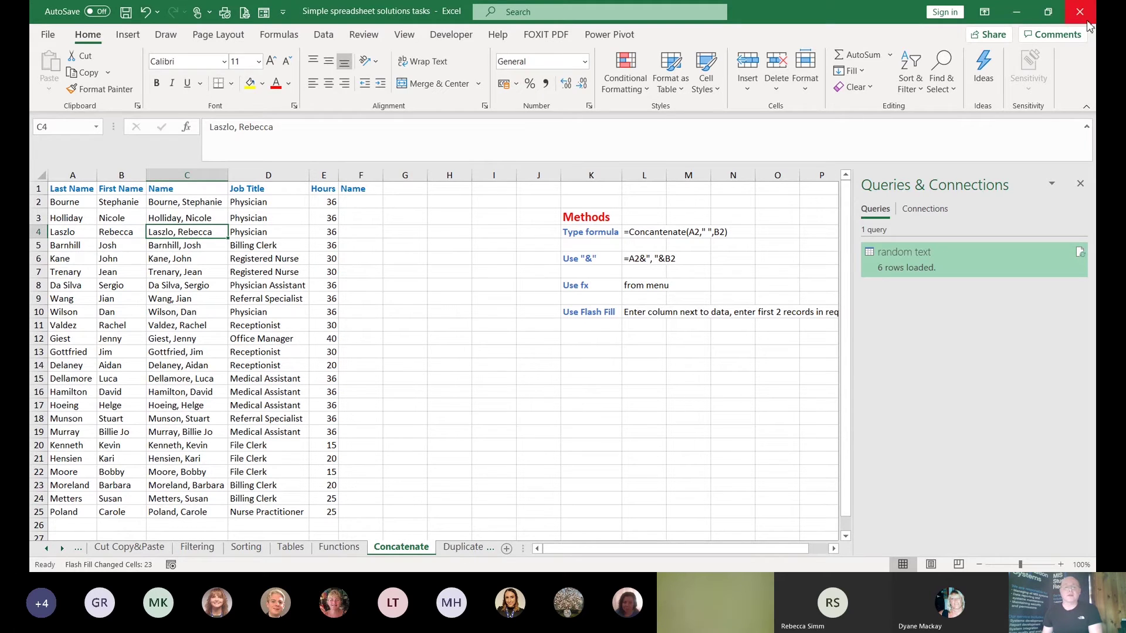
On the Duplicates sheet, remove duplicate rows based on the School column only, treating the first row as headers
{"action": "left_click", "coordinate": [463, 548]}
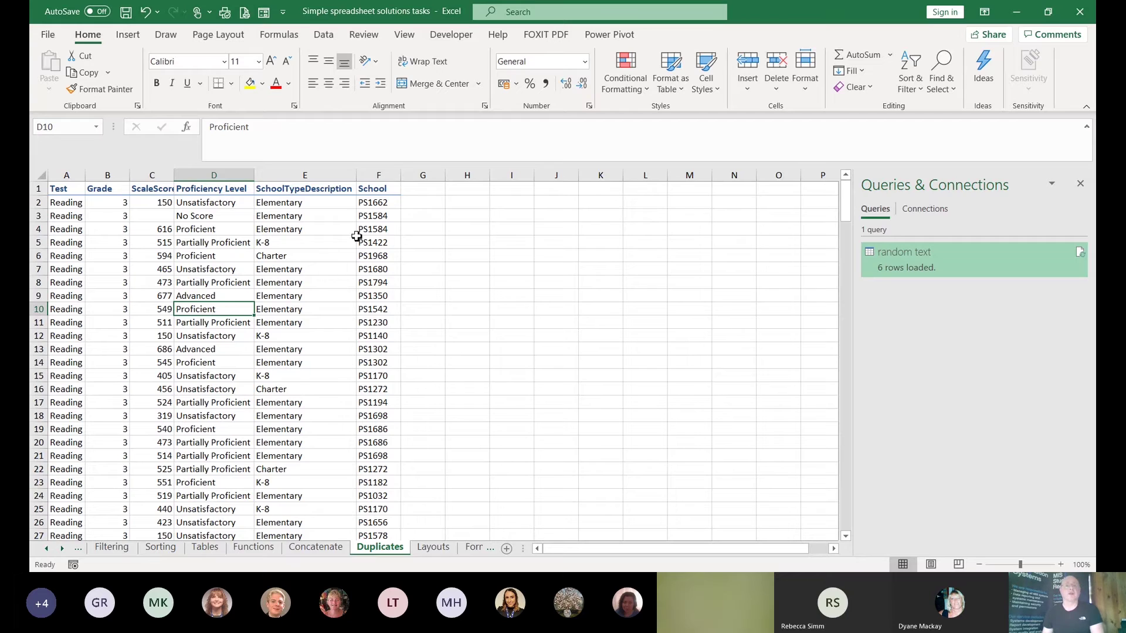
{"action": "left_click", "coordinate": [326, 37]}
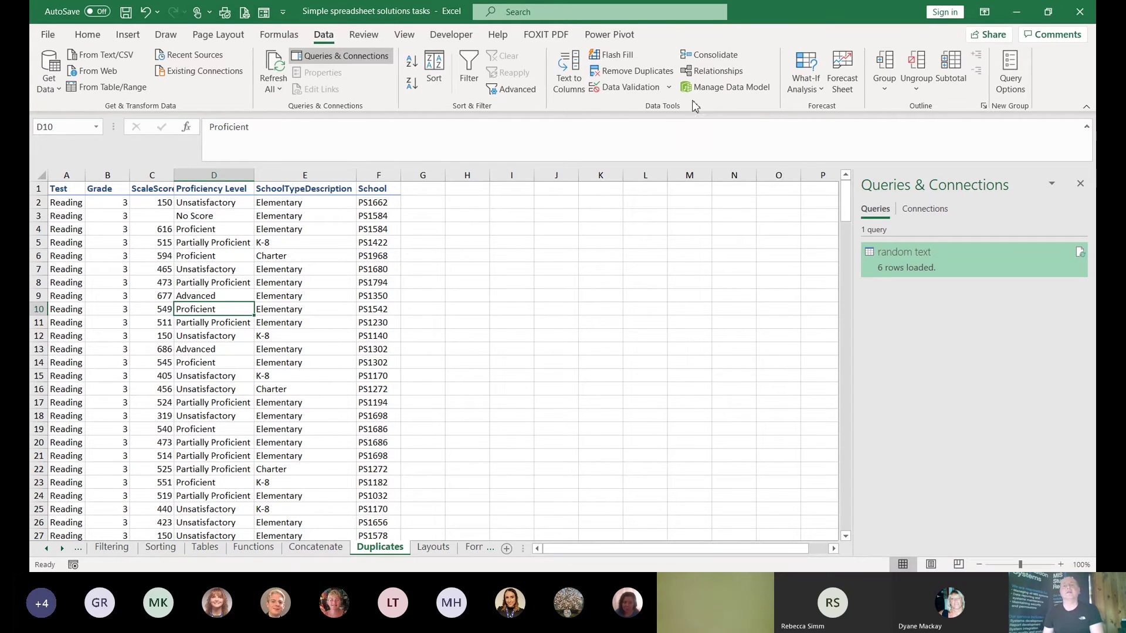
{"action": "left_click", "coordinate": [638, 71]}
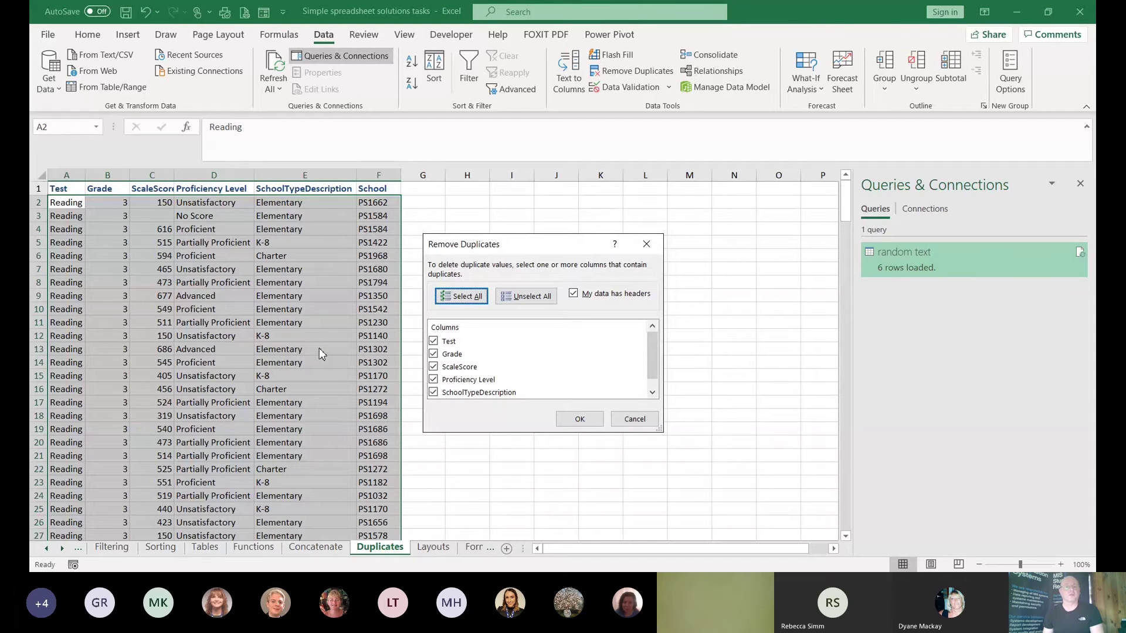
{"action": "left_click", "coordinate": [521, 299]}
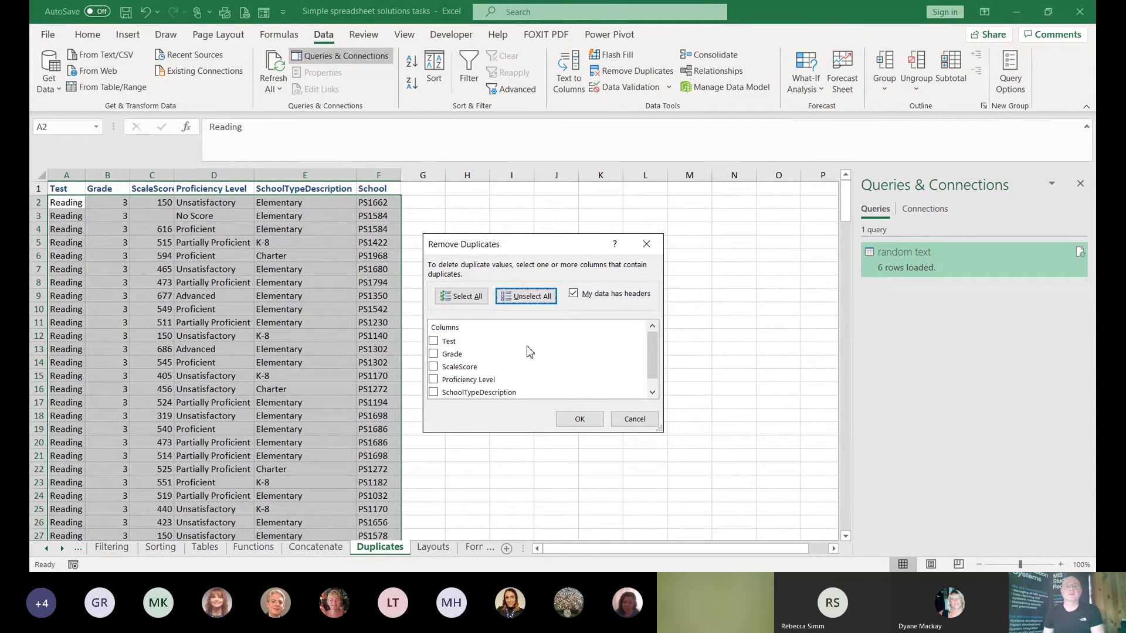
{"action": "scroll", "coordinate": [530, 352], "scroll_direction": "down", "scroll_amount": 1}
{"action": "scroll", "coordinate": [529, 352], "scroll_direction": "up", "scroll_amount": 1}
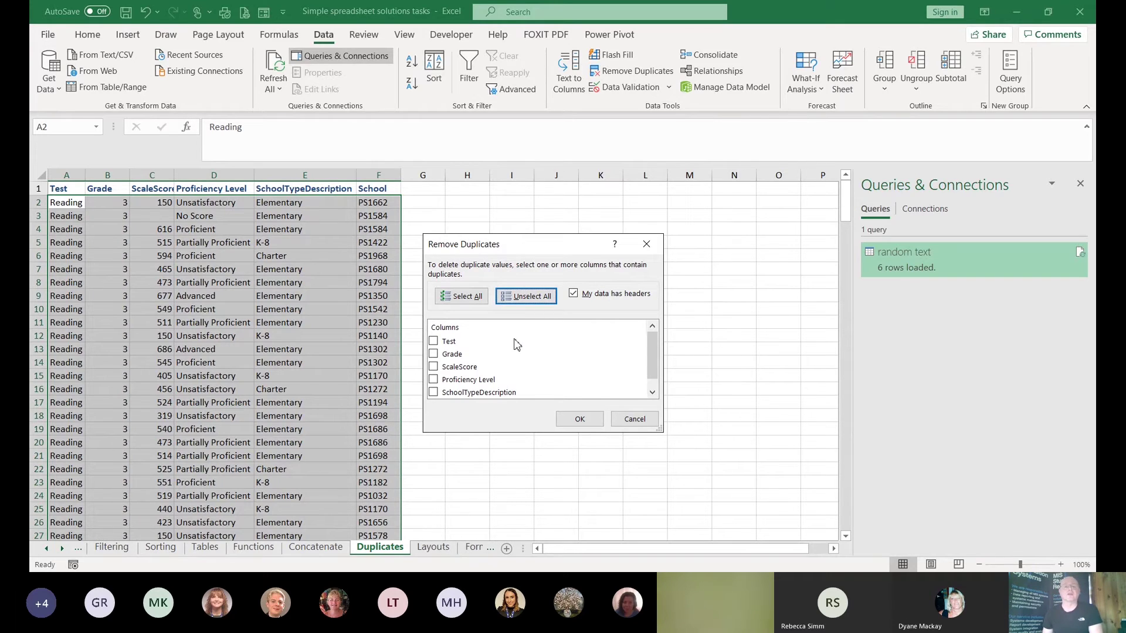
{"action": "scroll", "coordinate": [500, 349], "scroll_direction": "down", "scroll_amount": 1}
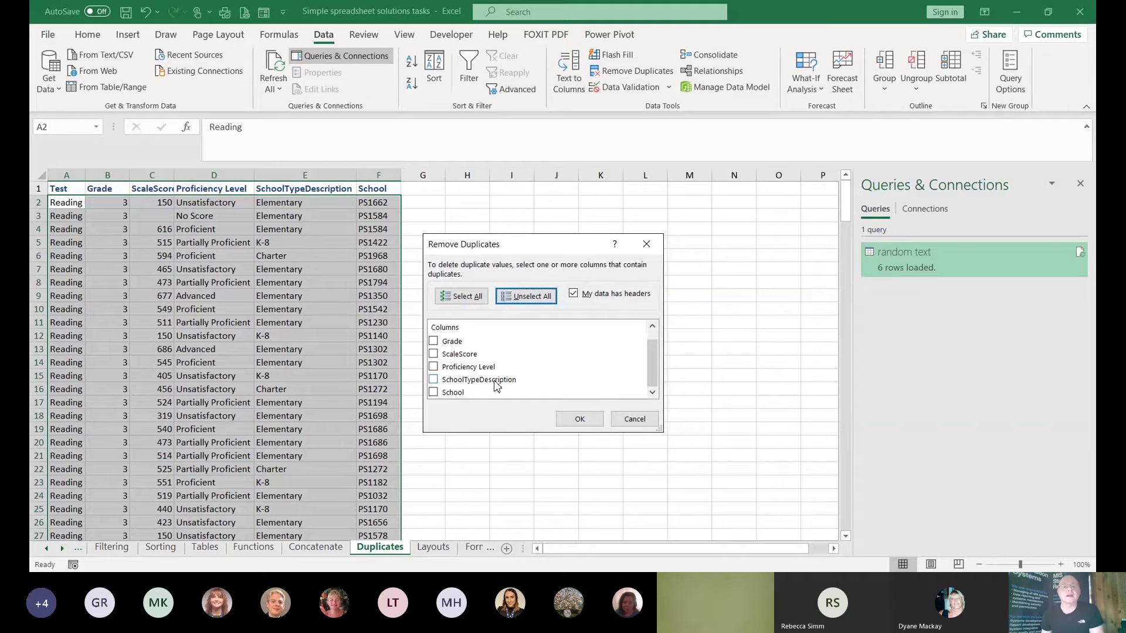
{"action": "left_click", "coordinate": [461, 393]}
{"action": "left_click", "coordinate": [443, 393]}
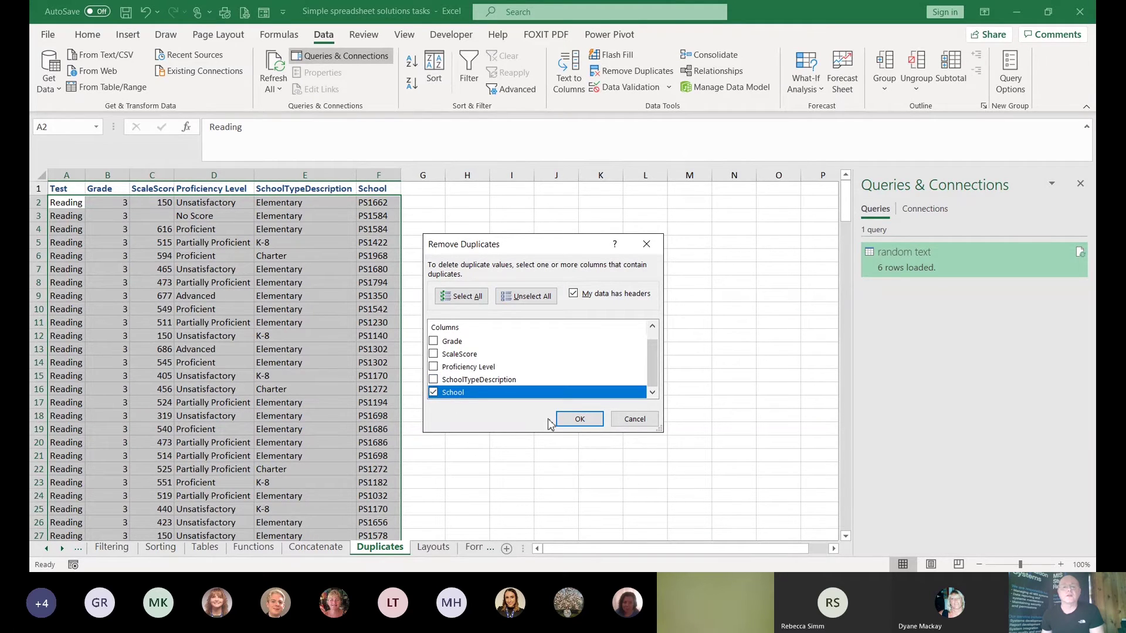
{"action": "left_click", "coordinate": [567, 423]}
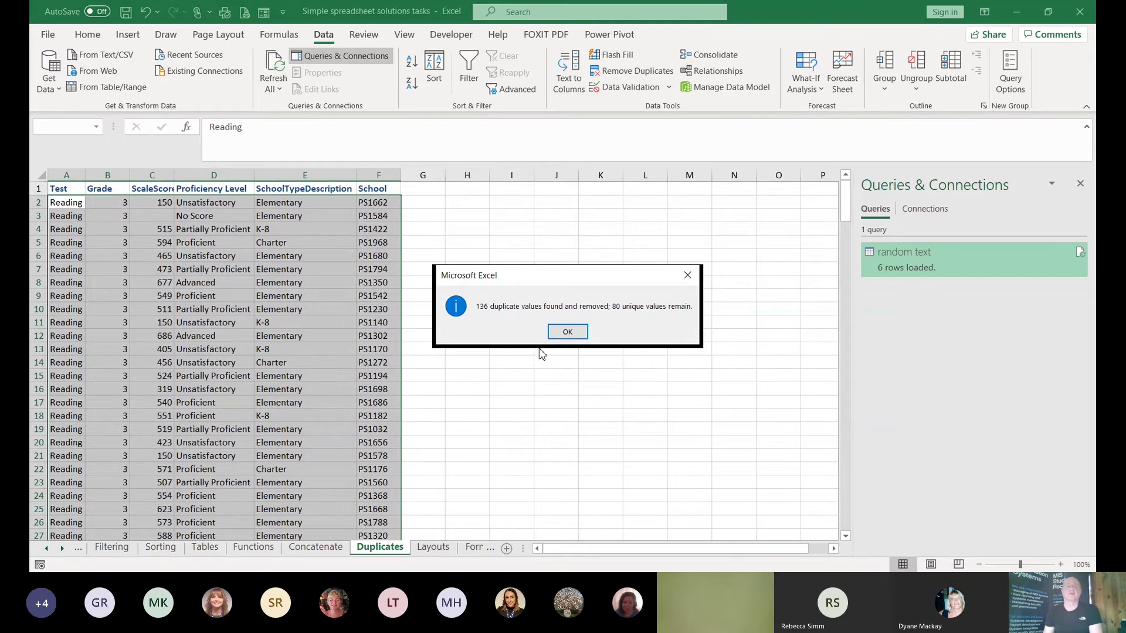
{"action": "left_click", "coordinate": [567, 331]}
{"action": "left_click", "coordinate": [214, 309]}
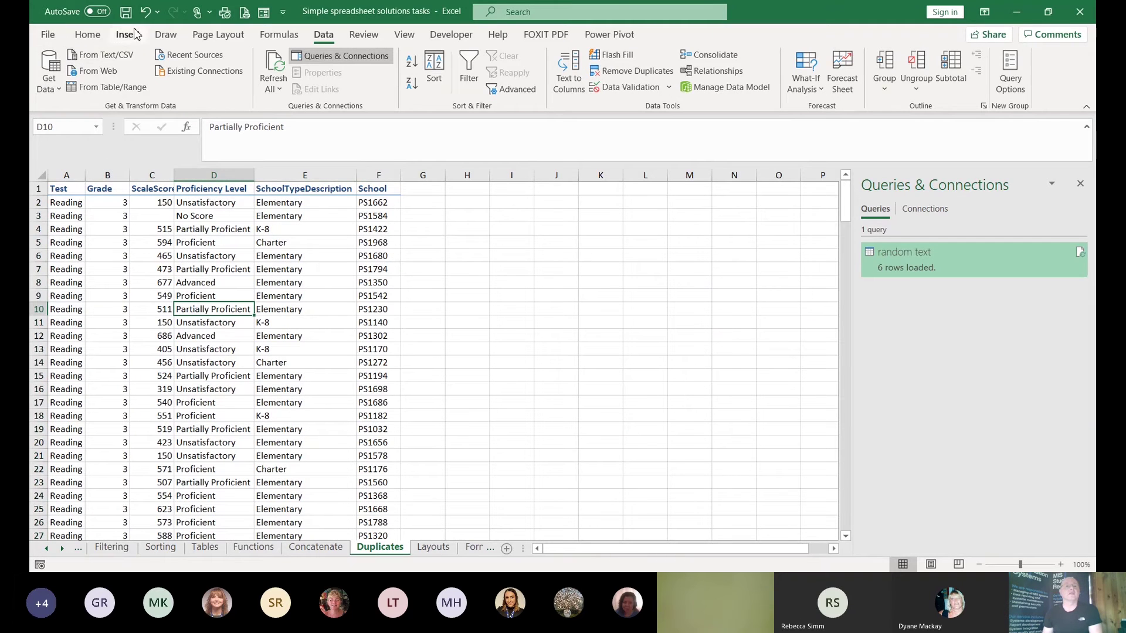
Undo the duplicate removal on the Duplicates sheet
{"action": "left_click", "coordinate": [145, 11]}
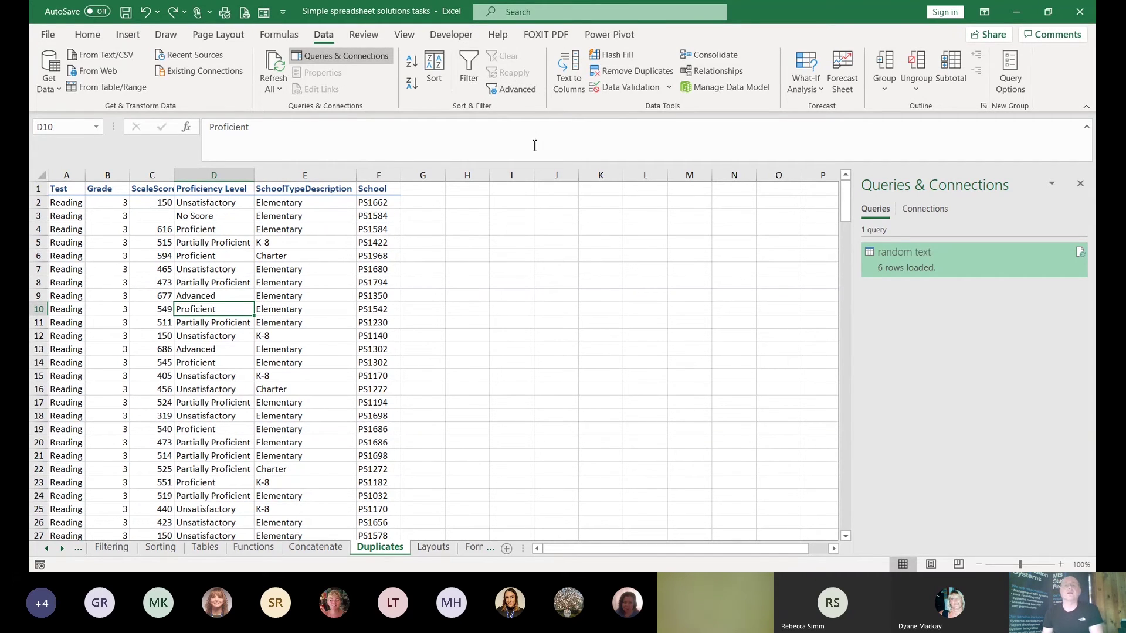
{"action": "left_click", "coordinate": [89, 37]}
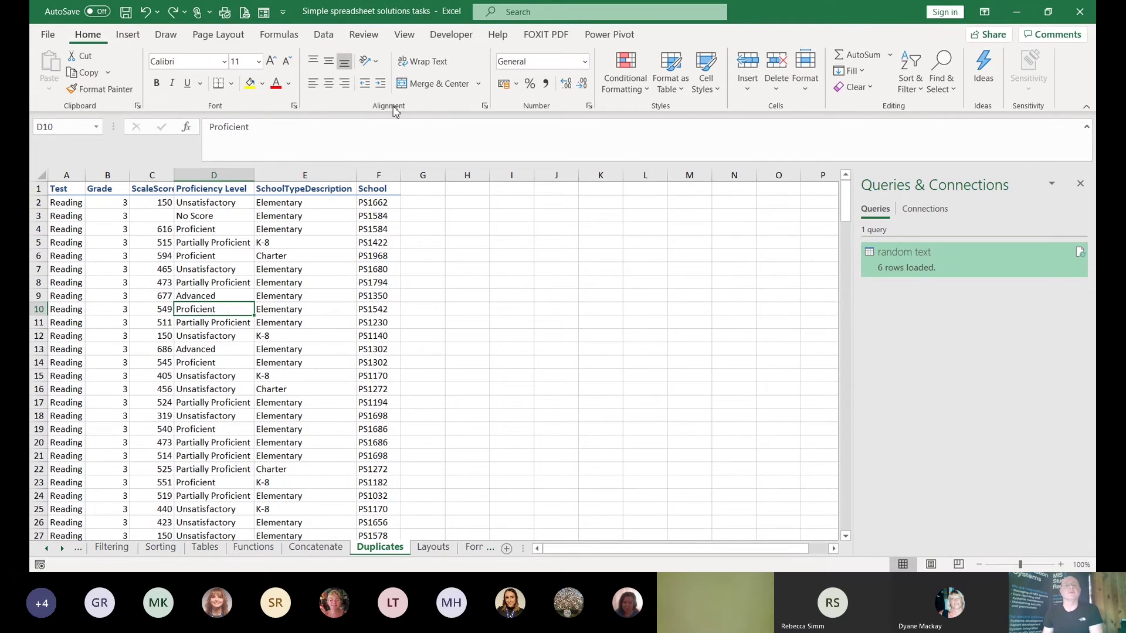
{"action": "left_click", "coordinate": [636, 88]}
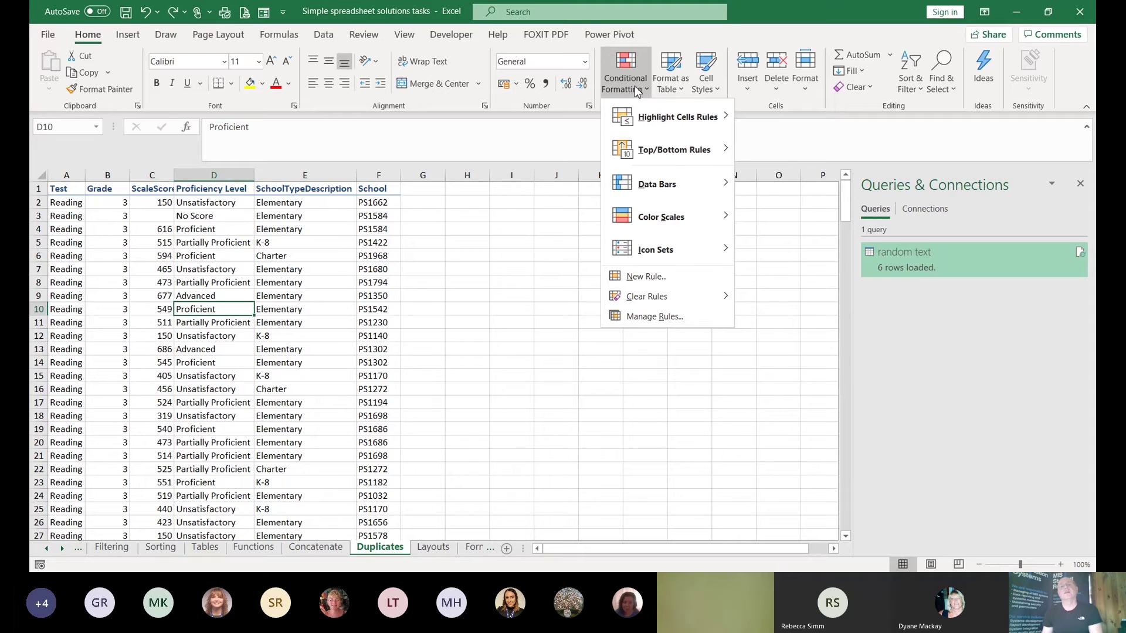
{"action": "mouse_move", "coordinate": [639, 123]}
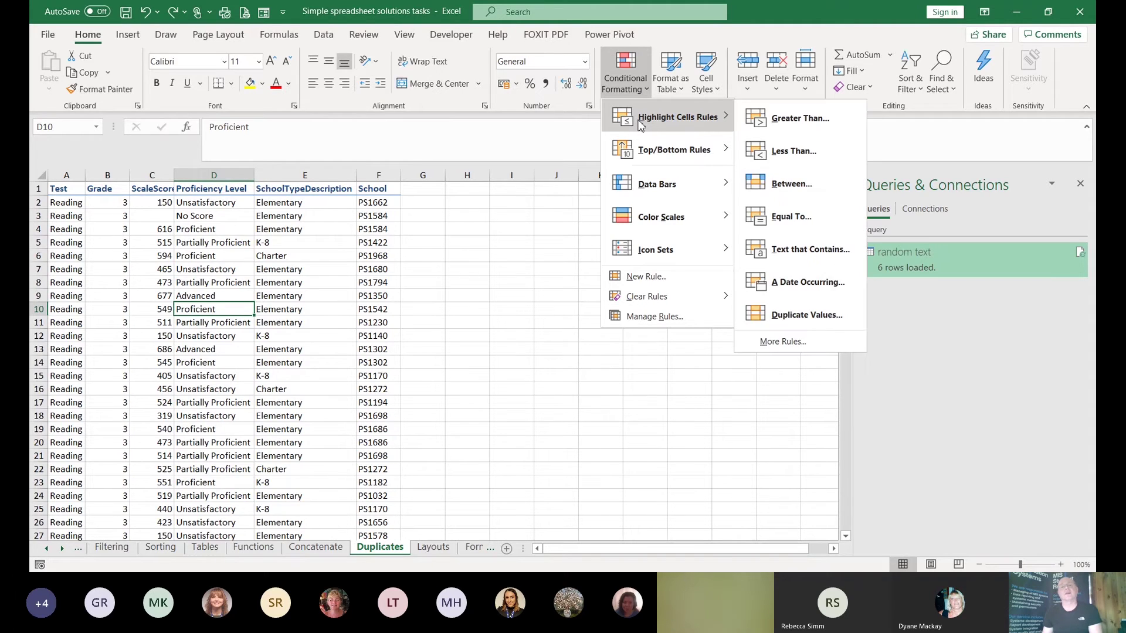
{"action": "left_click", "coordinate": [802, 317]}
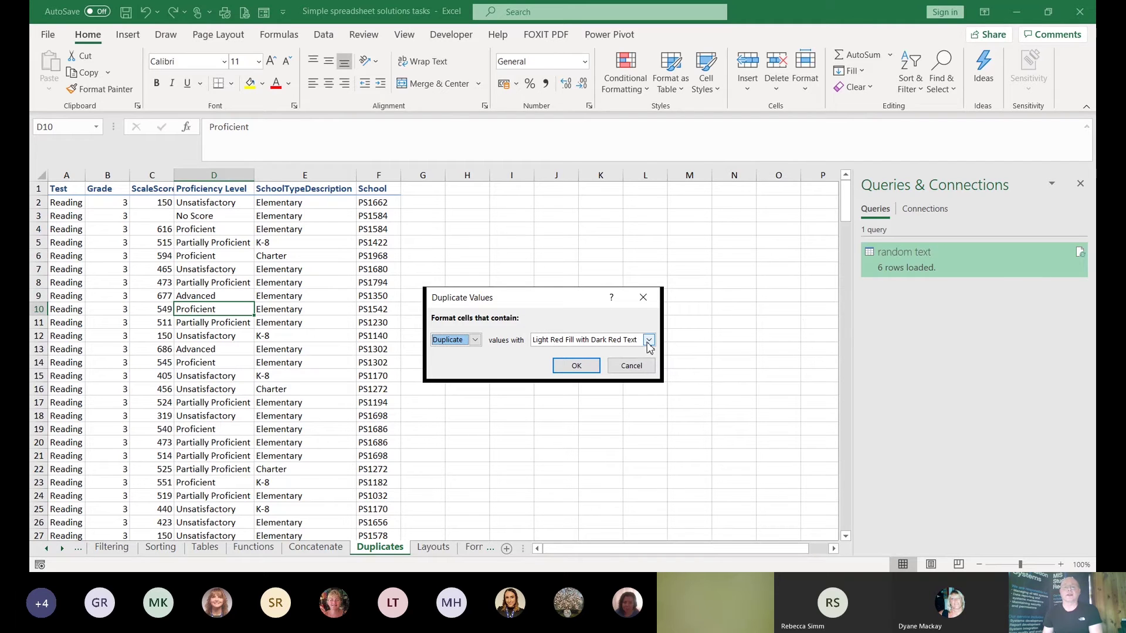
{"action": "left_click", "coordinate": [644, 360]}
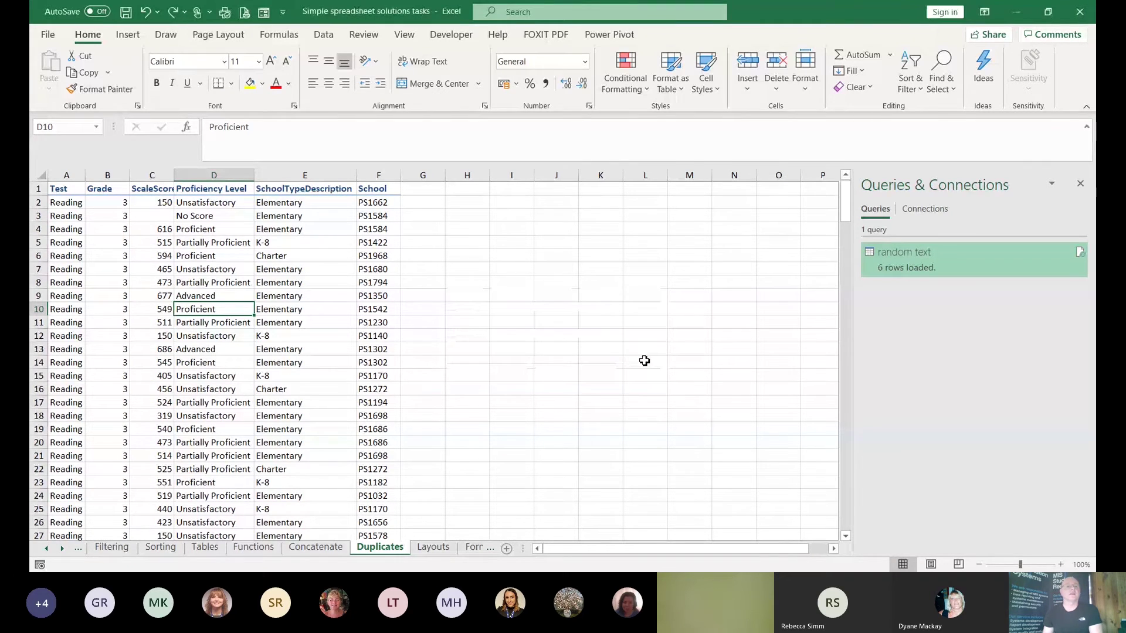
Highlight duplicate values in the SchoolTypeDescription column using conditional formatting with Light Red Fill with Dark Red Text
{"action": "left_click", "coordinate": [109, 296]}
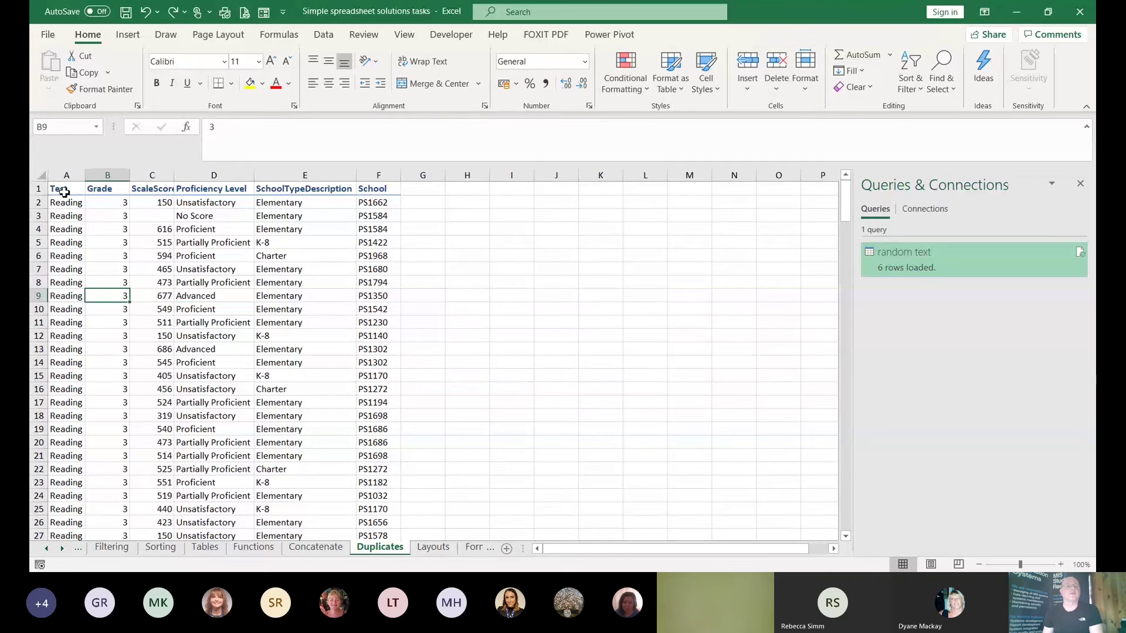
{"action": "left_click", "coordinate": [64, 179]}
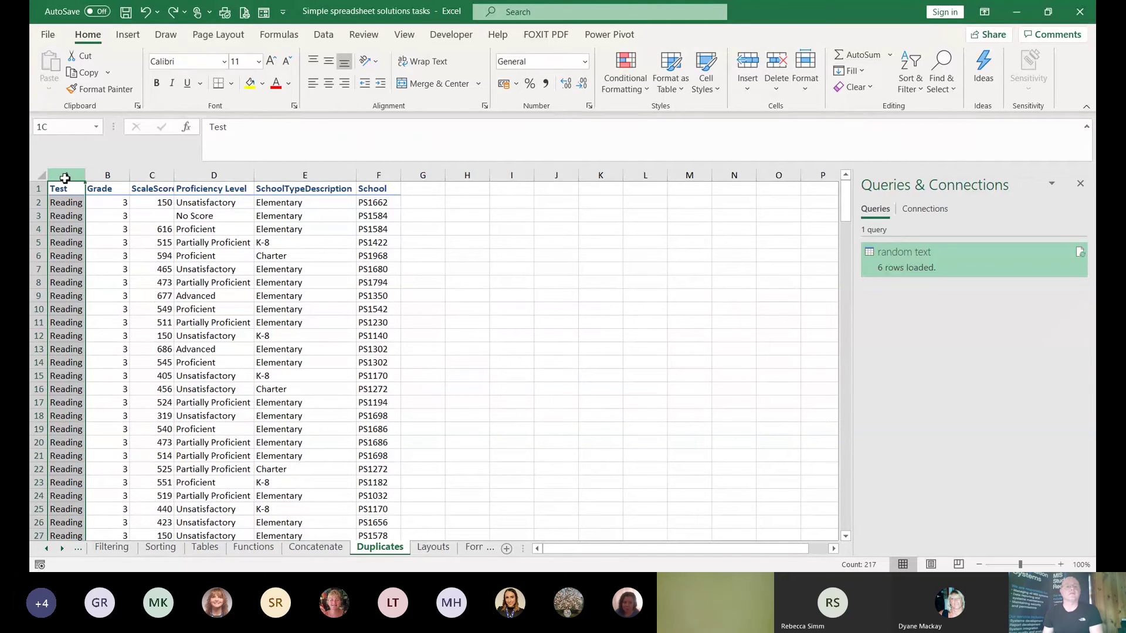
{"action": "left_click_drag", "start_coordinate": [65, 178], "coordinate": [85, 189]}
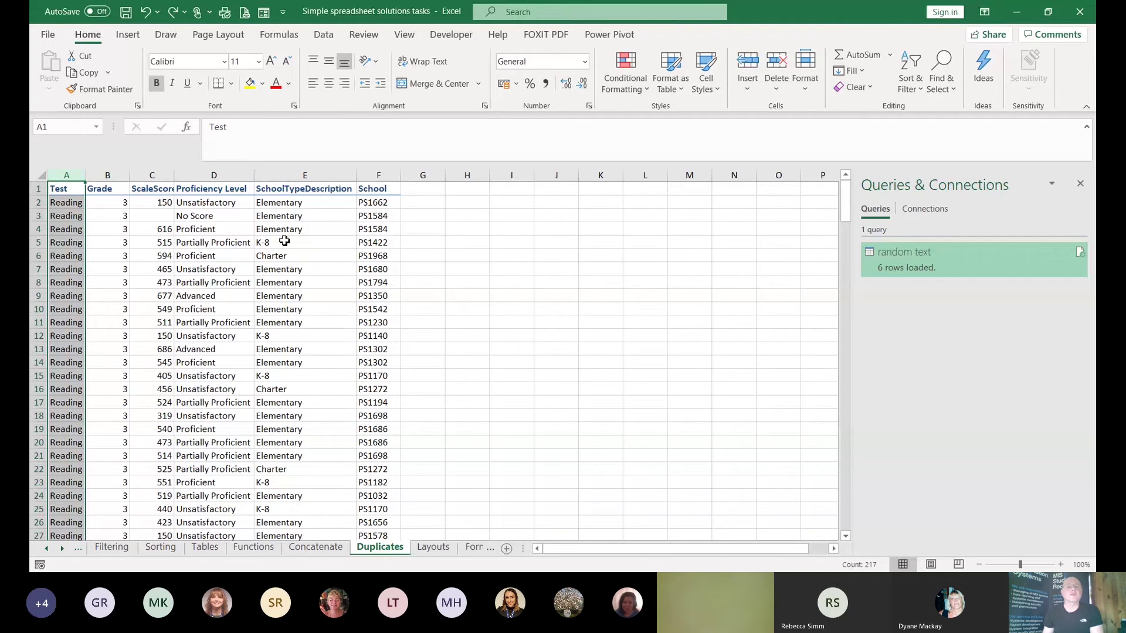
{"action": "left_click", "coordinate": [283, 179]}
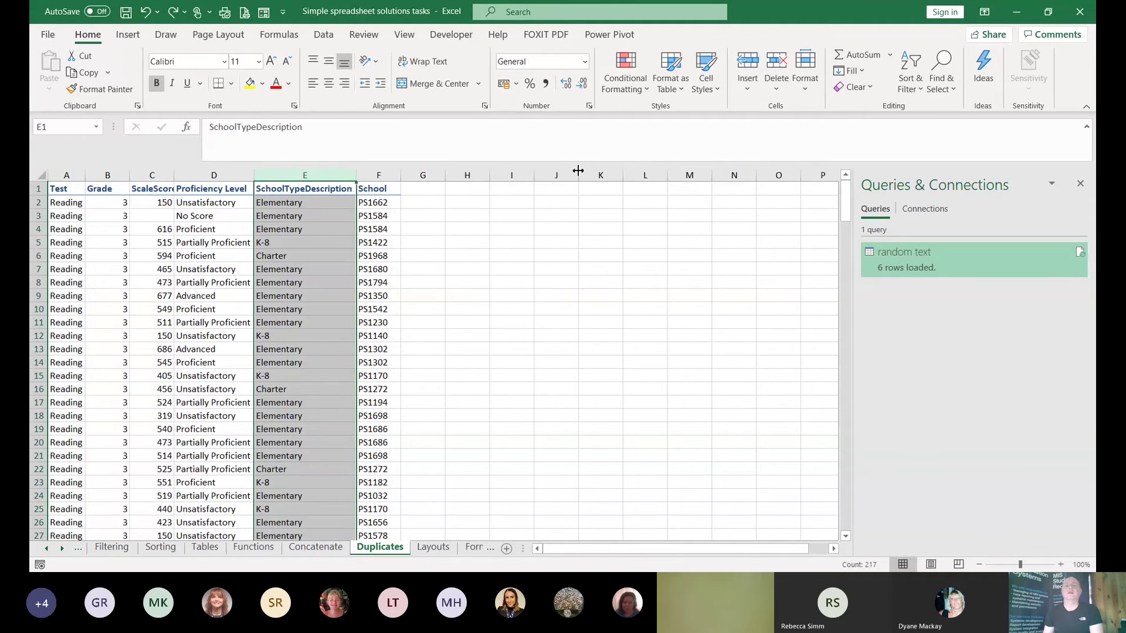
{"action": "left_click", "coordinate": [630, 82]}
{"action": "mouse_move", "coordinate": [636, 117]}
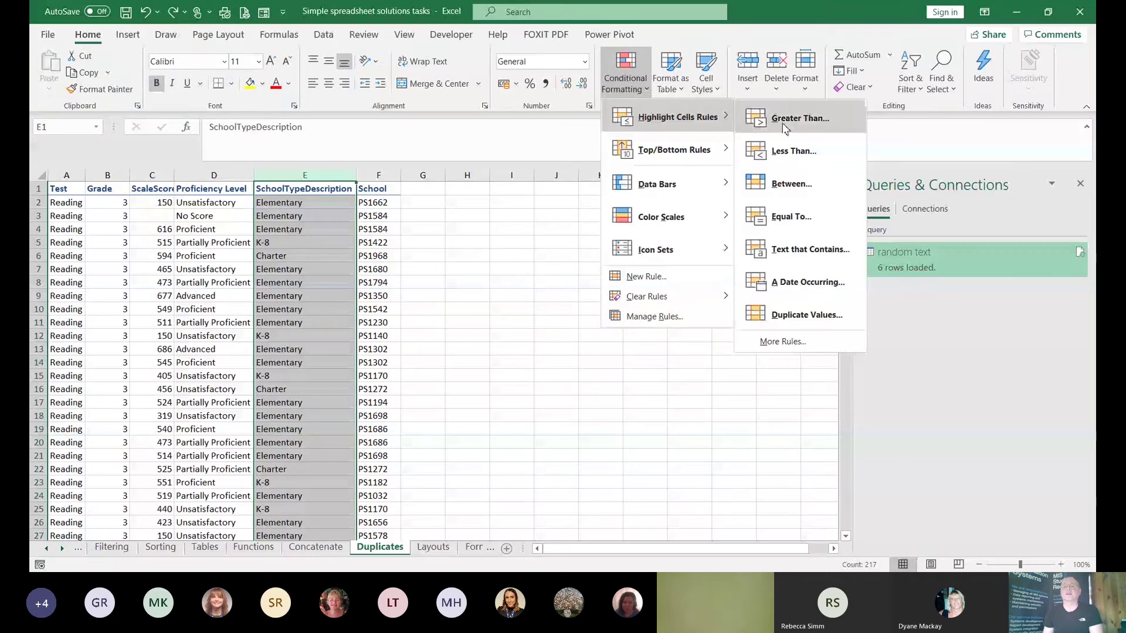
{"action": "left_click", "coordinate": [786, 320]}
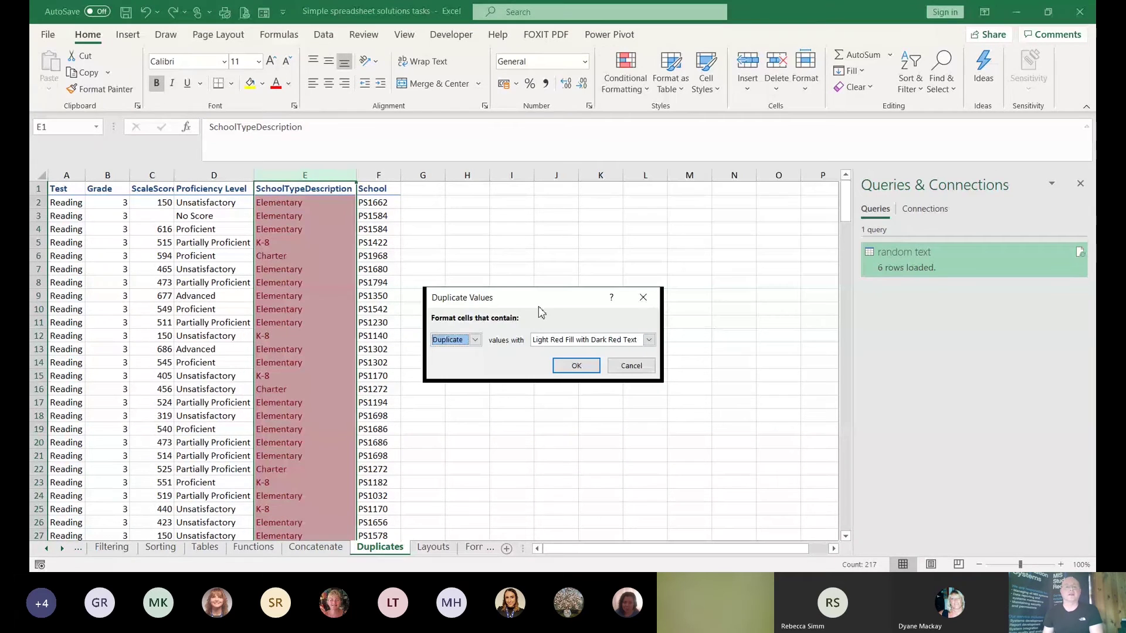
{"action": "left_click", "coordinate": [567, 369]}
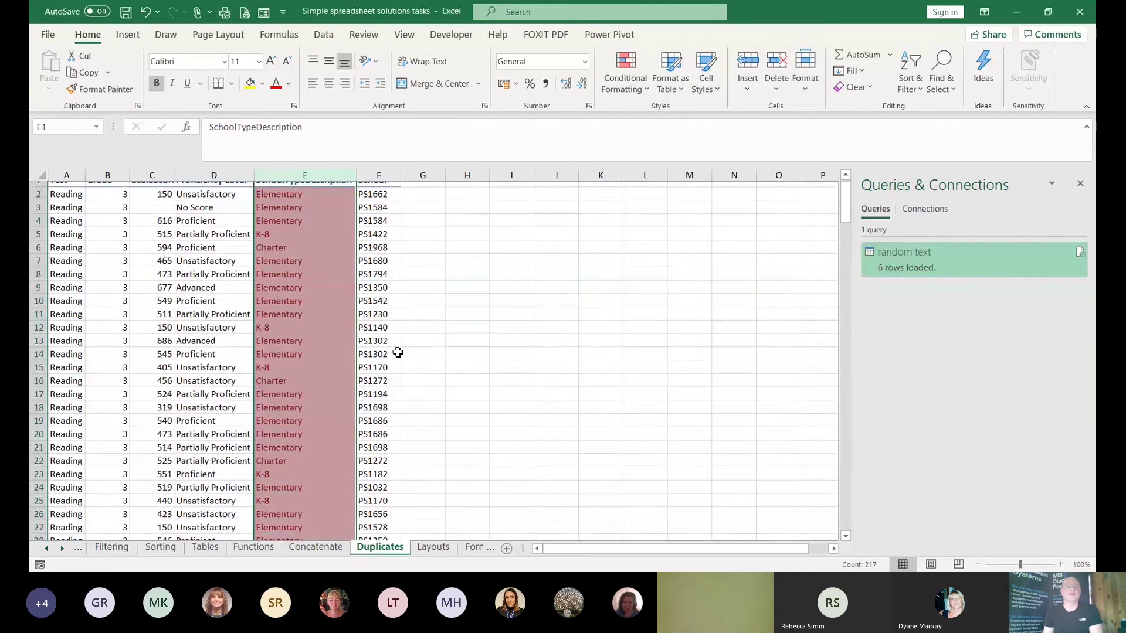
{"action": "scroll", "coordinate": [399, 351], "scroll_direction": "down", "scroll_amount": 16}
{"action": "scroll", "coordinate": [399, 351], "scroll_direction": "down", "scroll_amount": 20}
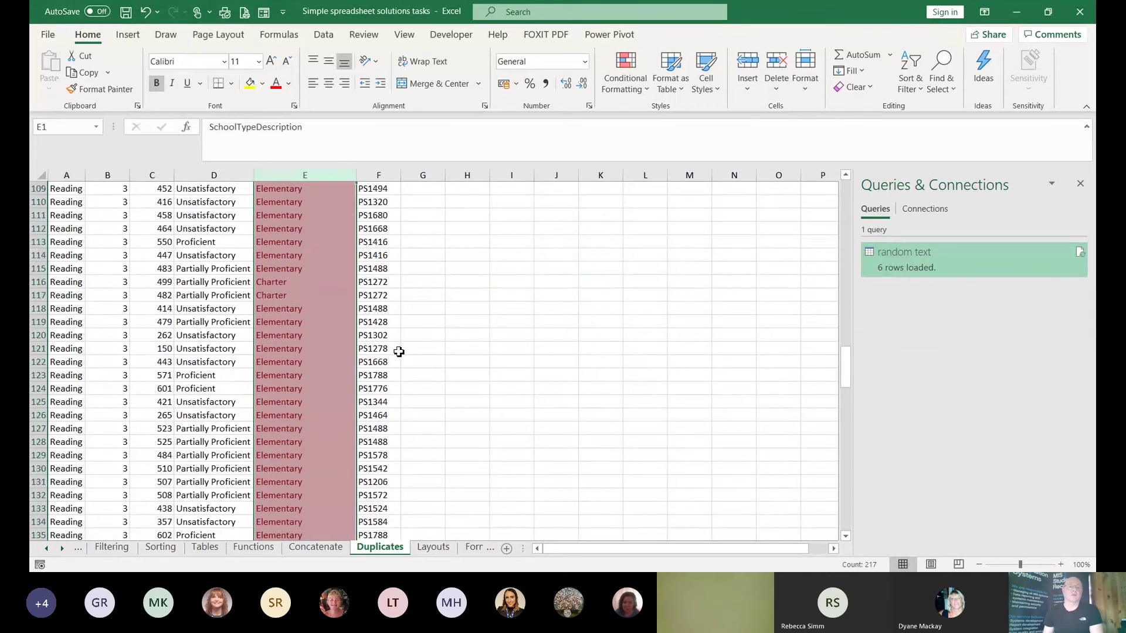
{"action": "scroll", "coordinate": [399, 351], "scroll_direction": "up", "scroll_amount": 20}
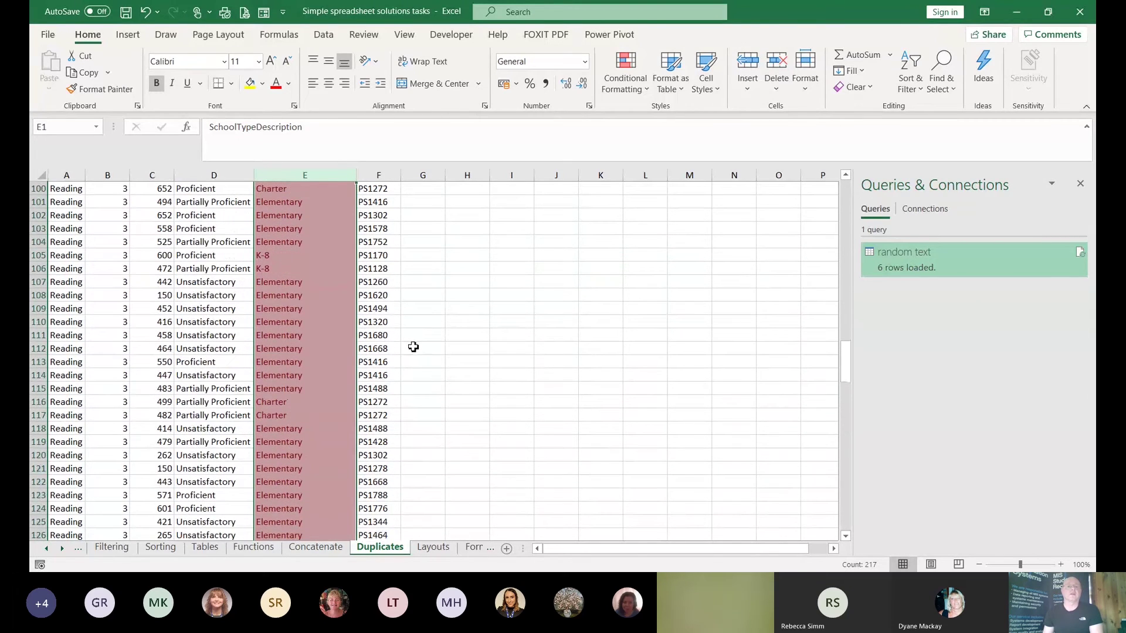
{"action": "scroll", "coordinate": [422, 339], "scroll_direction": "up", "scroll_amount": 20}
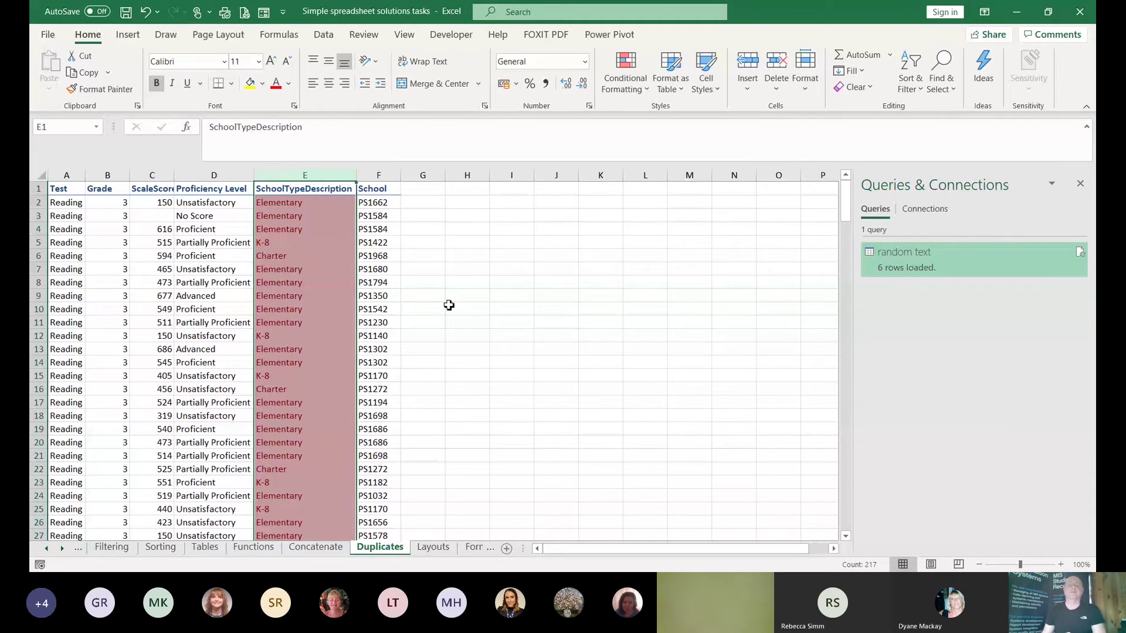
{"action": "left_click", "coordinate": [554, 403]}
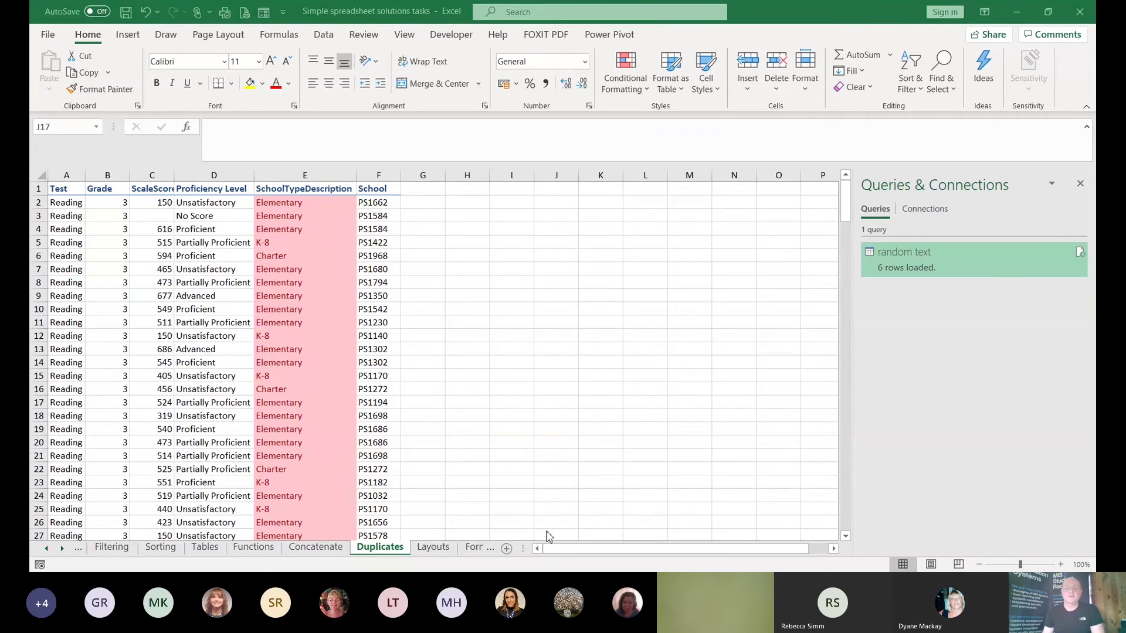
Open the Layouts sheet and look at its page orientation and paper size options without changing them
{"action": "left_click", "coordinate": [546, 581]}
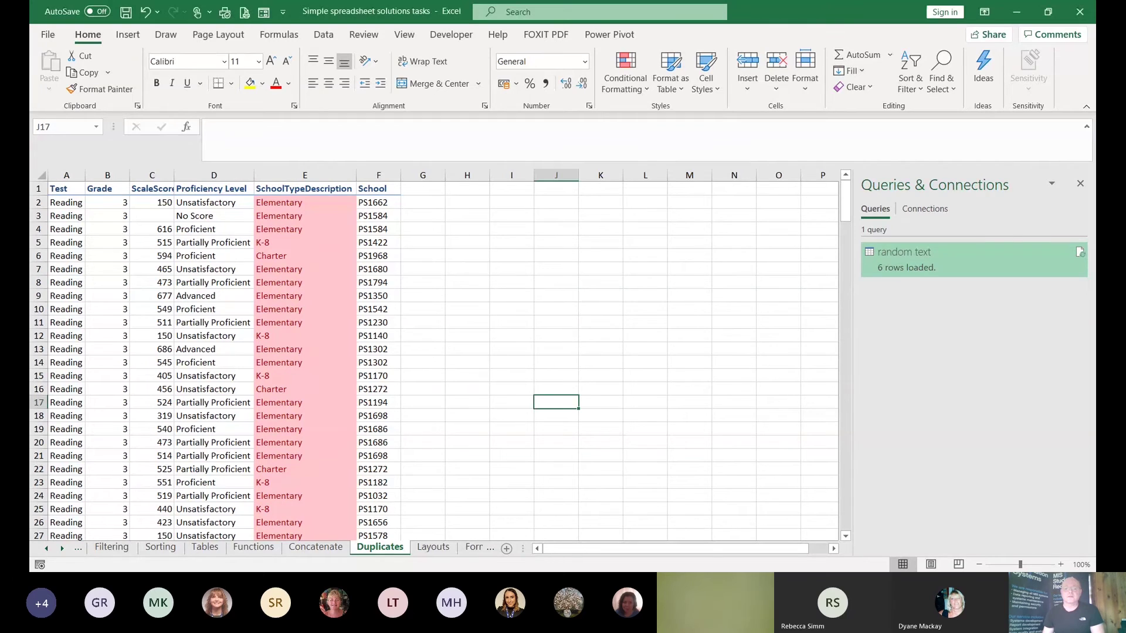
{"action": "left_click", "coordinate": [433, 547]}
{"action": "left_click", "coordinate": [431, 358]}
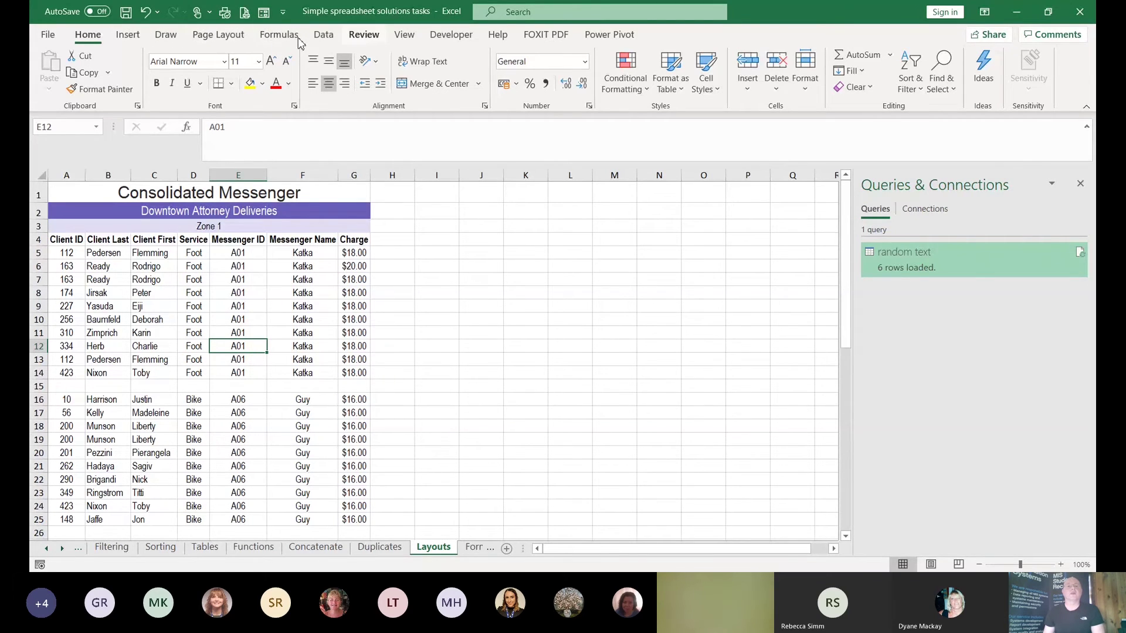
{"action": "left_click", "coordinate": [220, 37]}
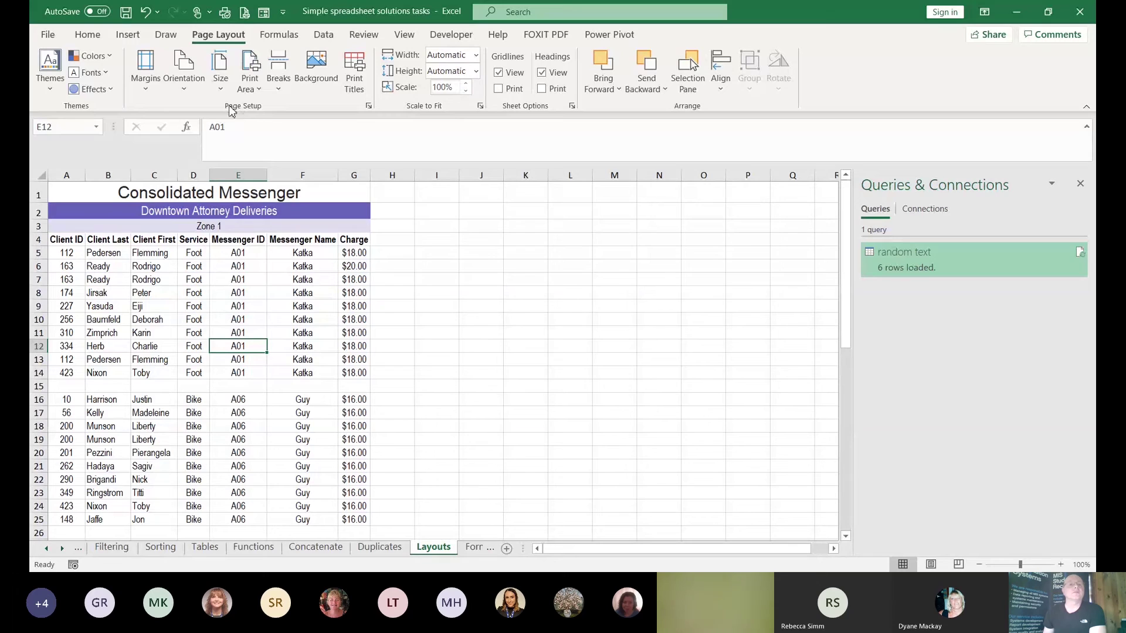
{"action": "left_click", "coordinate": [188, 92]}
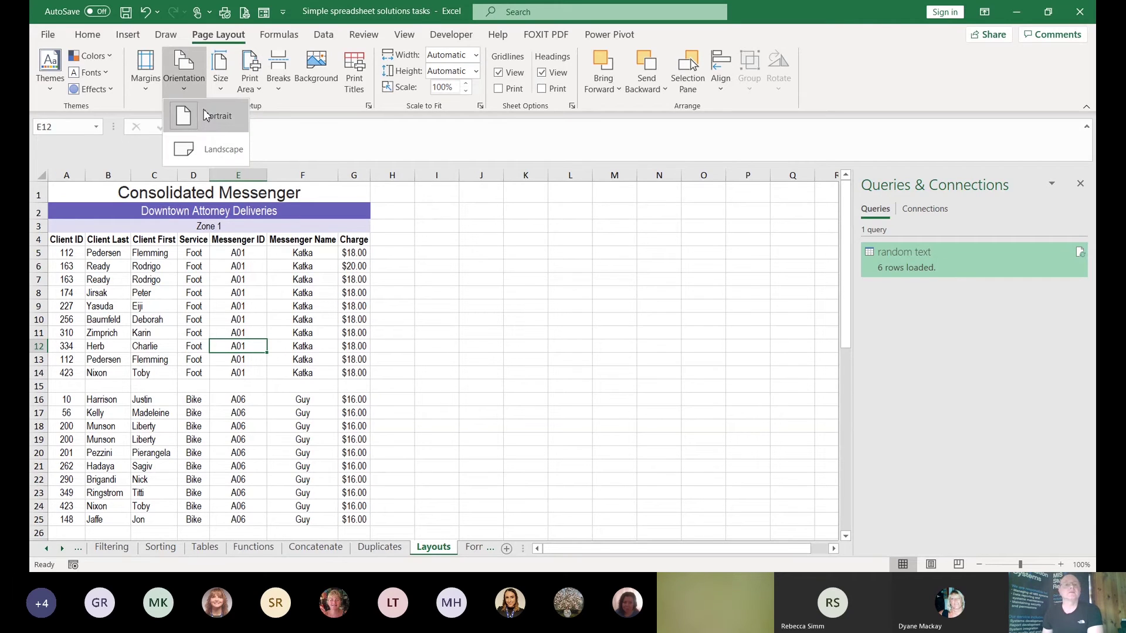
{"action": "left_click", "coordinate": [221, 87]}
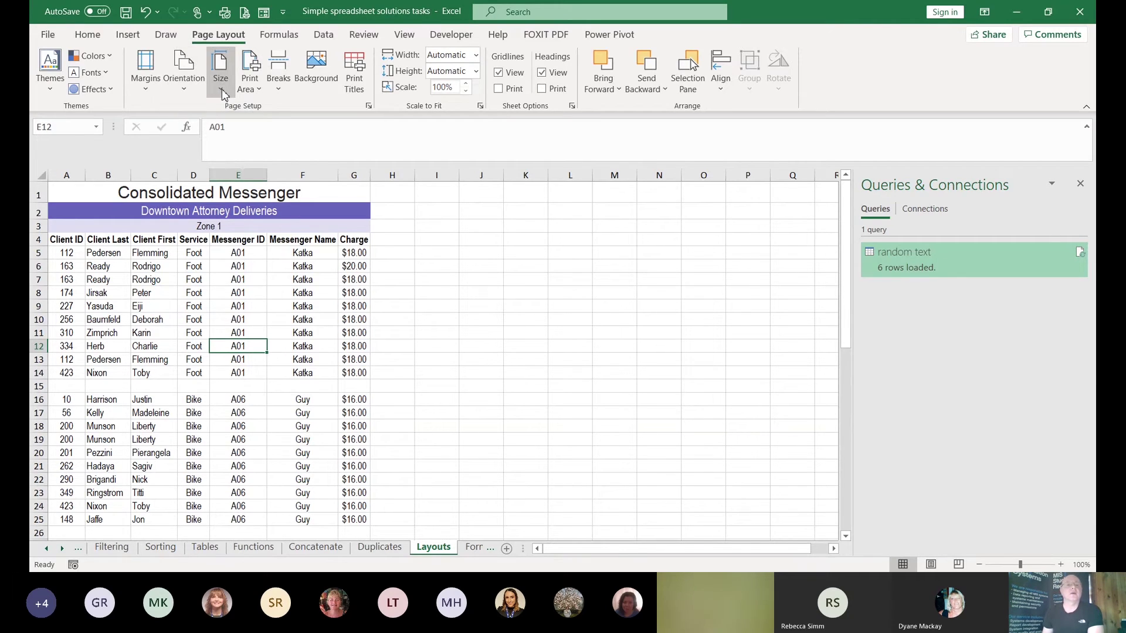
{"action": "left_click", "coordinate": [220, 81]}
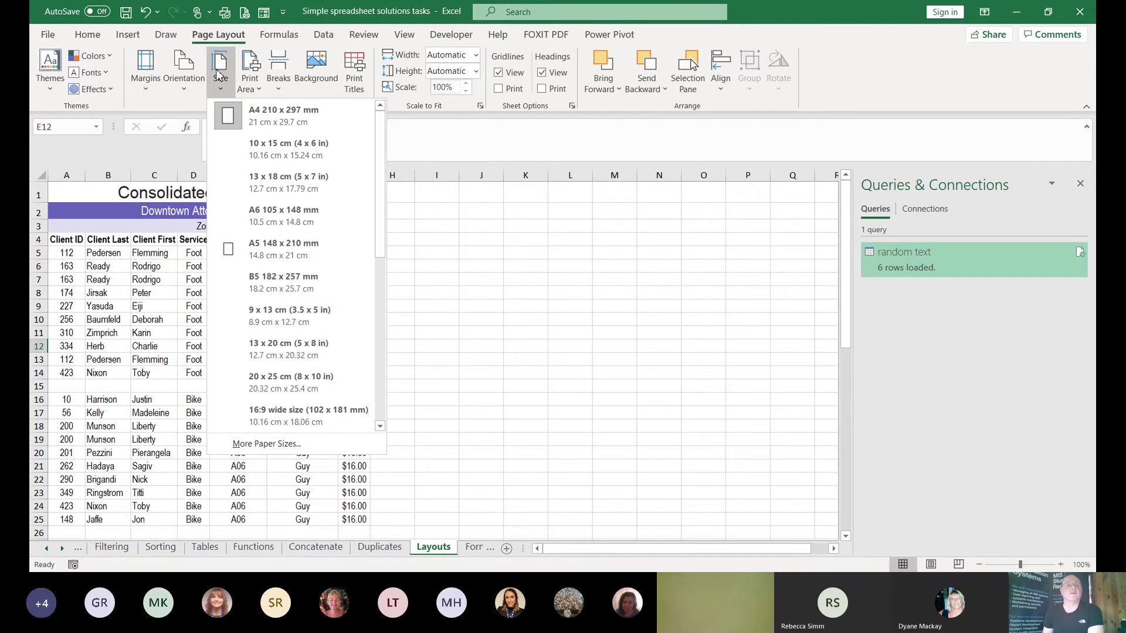
{"action": "left_click", "coordinate": [219, 76]}
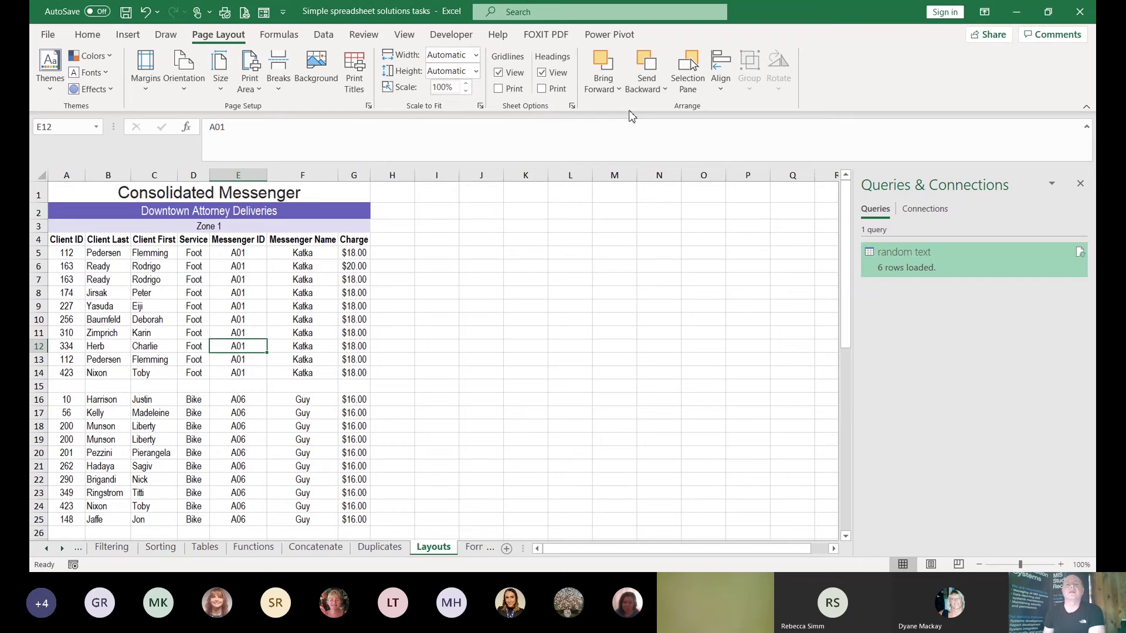
Check the print preview of the Layouts sheet and return to the worksheet
{"action": "left_click", "coordinate": [47, 35]}
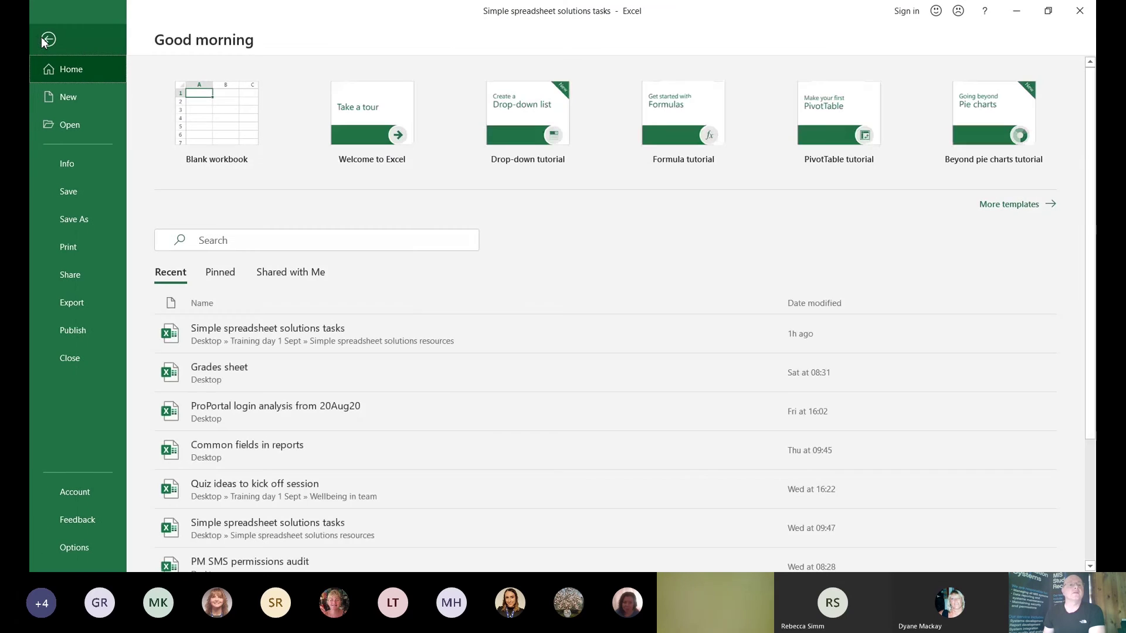
{"action": "left_click", "coordinate": [80, 249]}
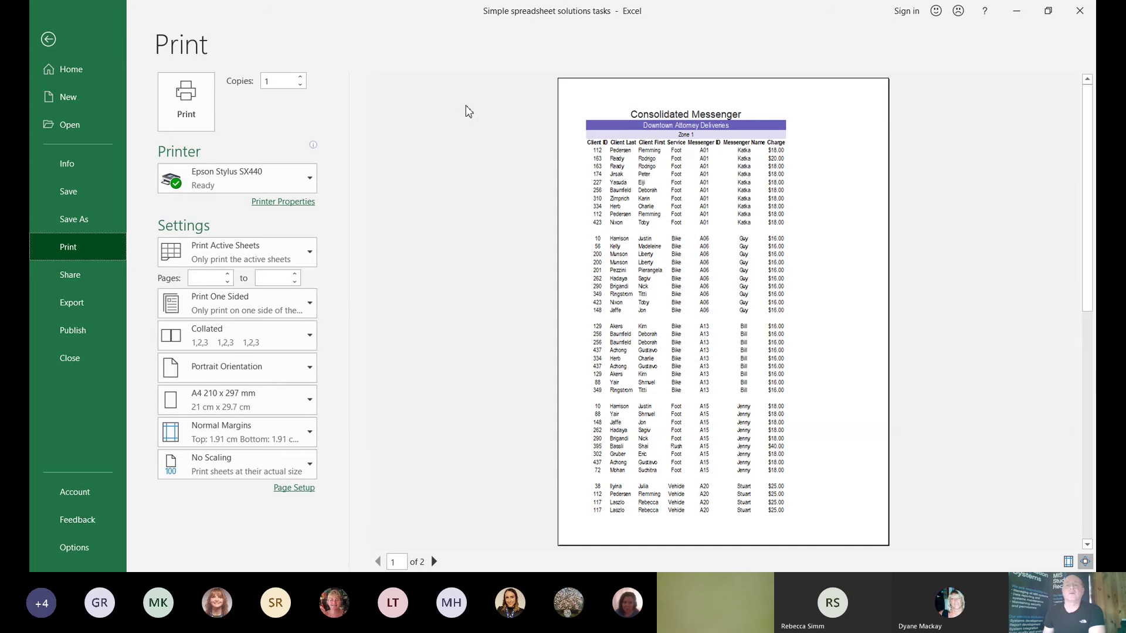
{"action": "left_click", "coordinate": [48, 39]}
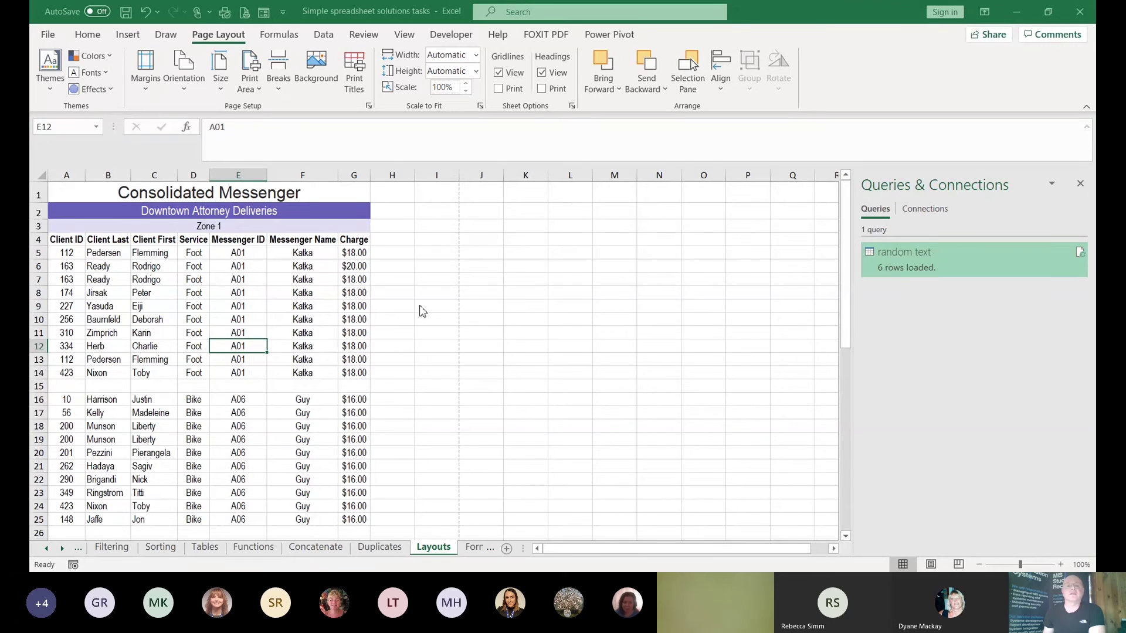
Turn on gridline printing for the Layouts sheet and check it in the print preview
{"action": "left_click", "coordinate": [724, 481]}
{"action": "left_click", "coordinate": [49, 35]}
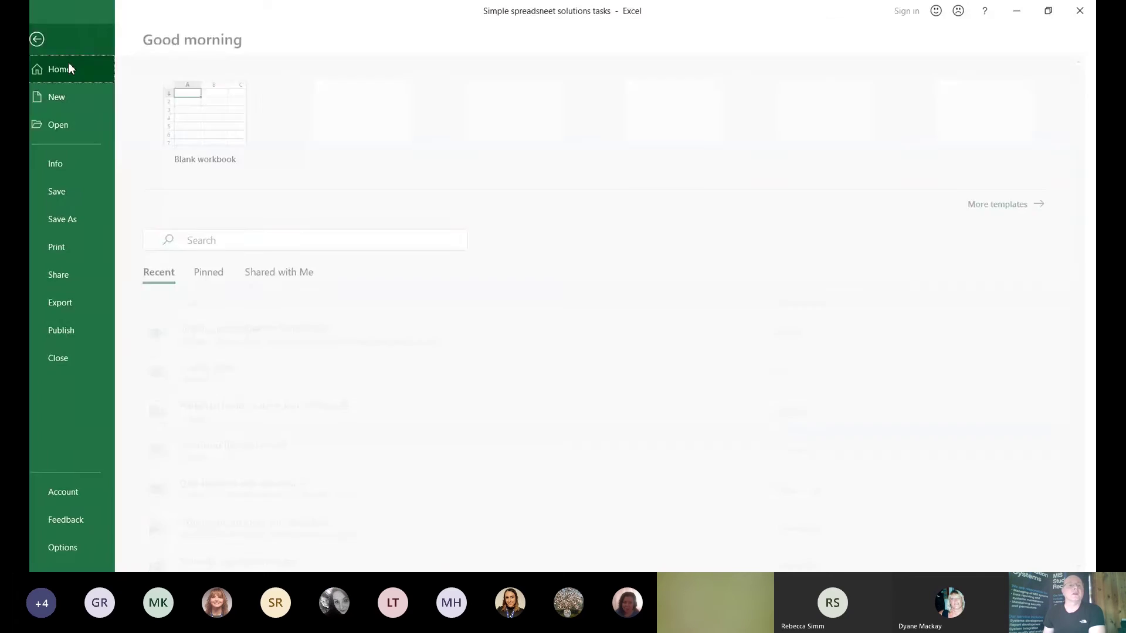
{"action": "left_click", "coordinate": [78, 243]}
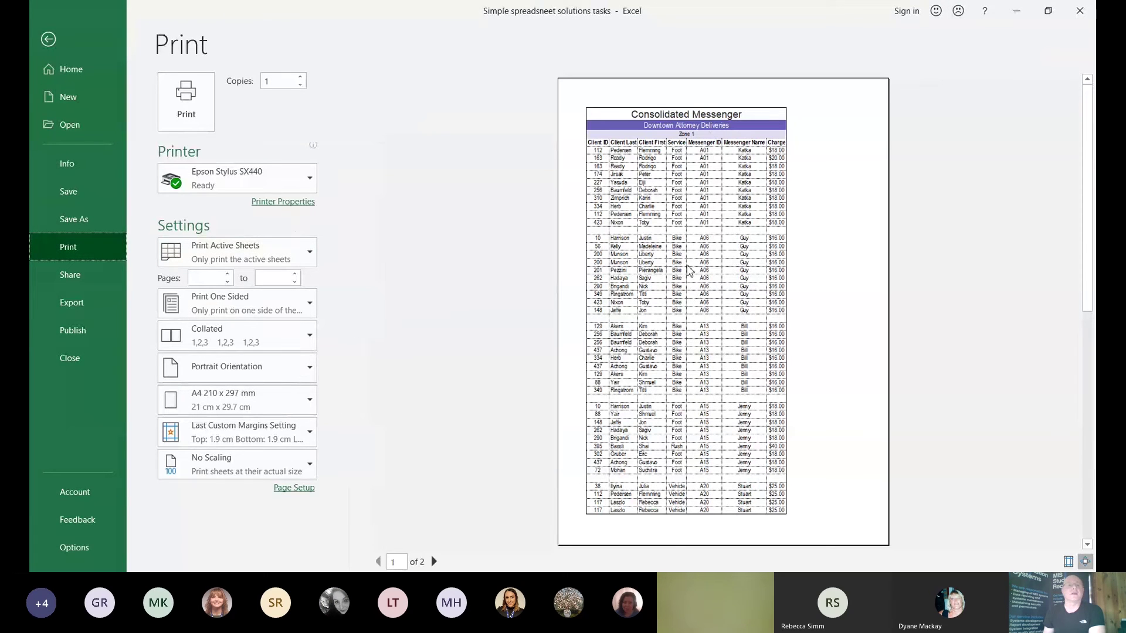
{"action": "left_click", "coordinate": [48, 40]}
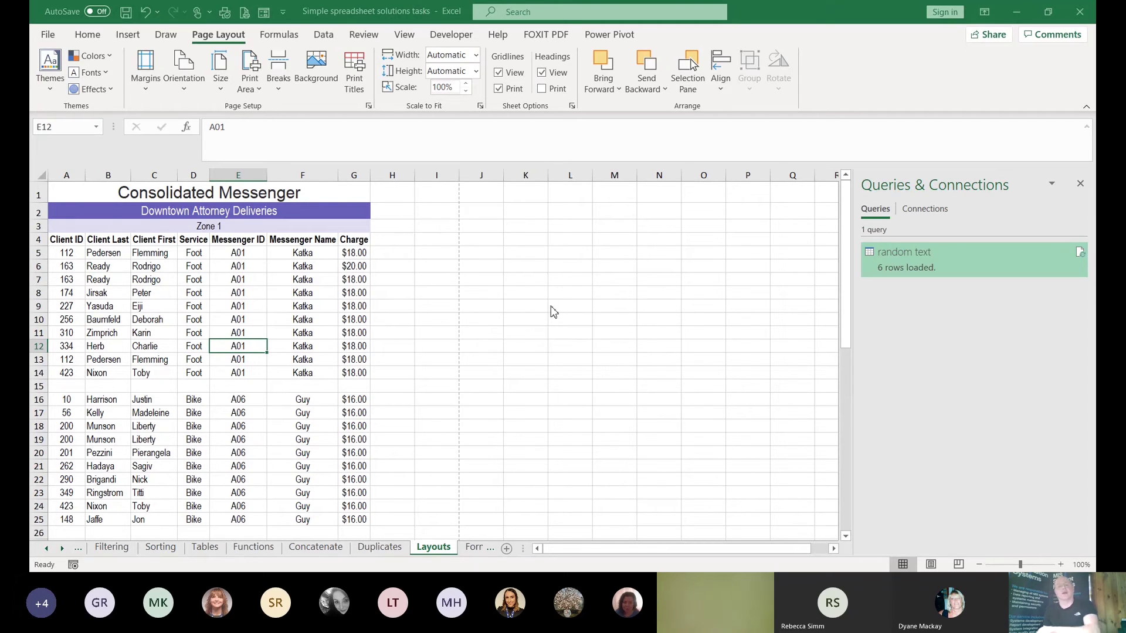
Scale the Layouts sheet to 1 page wide with automatic height and page through both pages of the print preview
{"action": "left_click", "coordinate": [738, 477]}
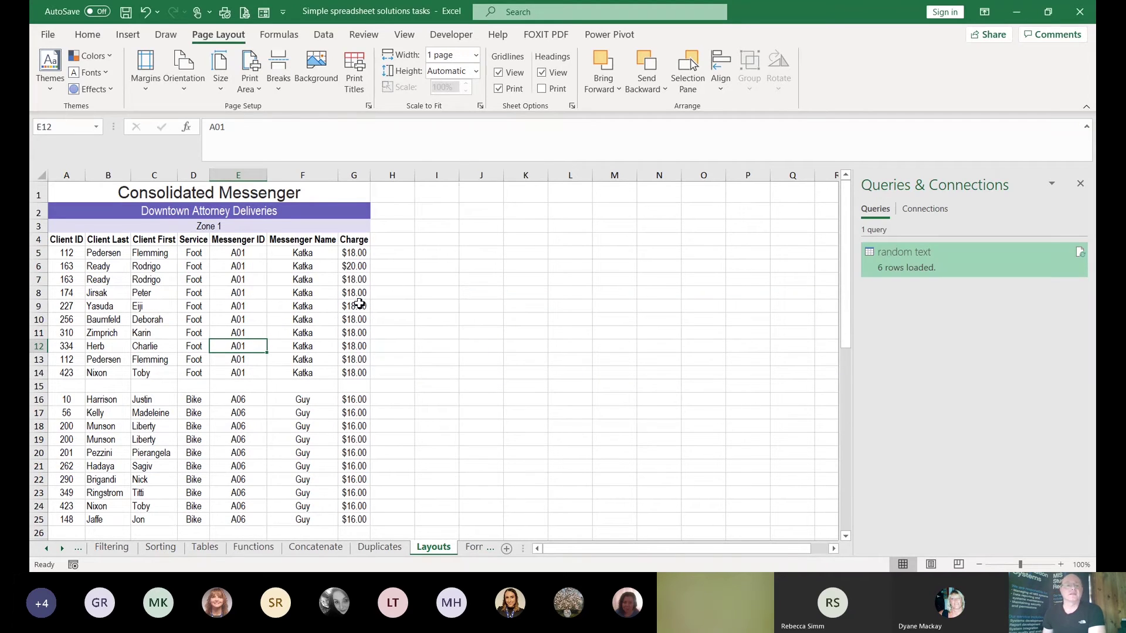
{"action": "left_click", "coordinate": [62, 37]}
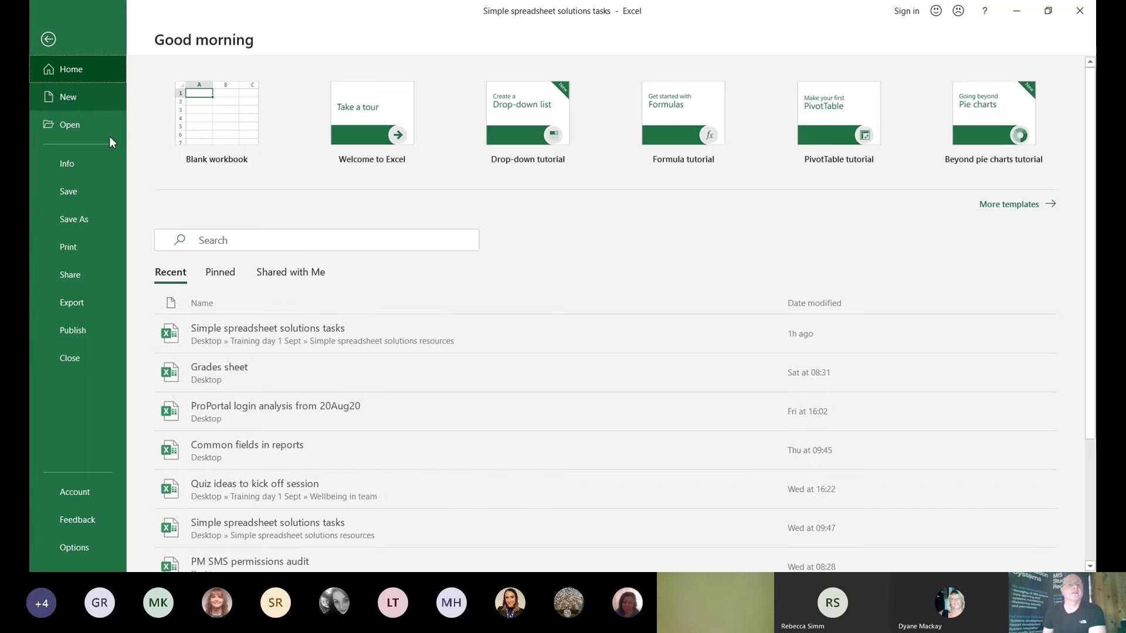
{"action": "left_click", "coordinate": [83, 251]}
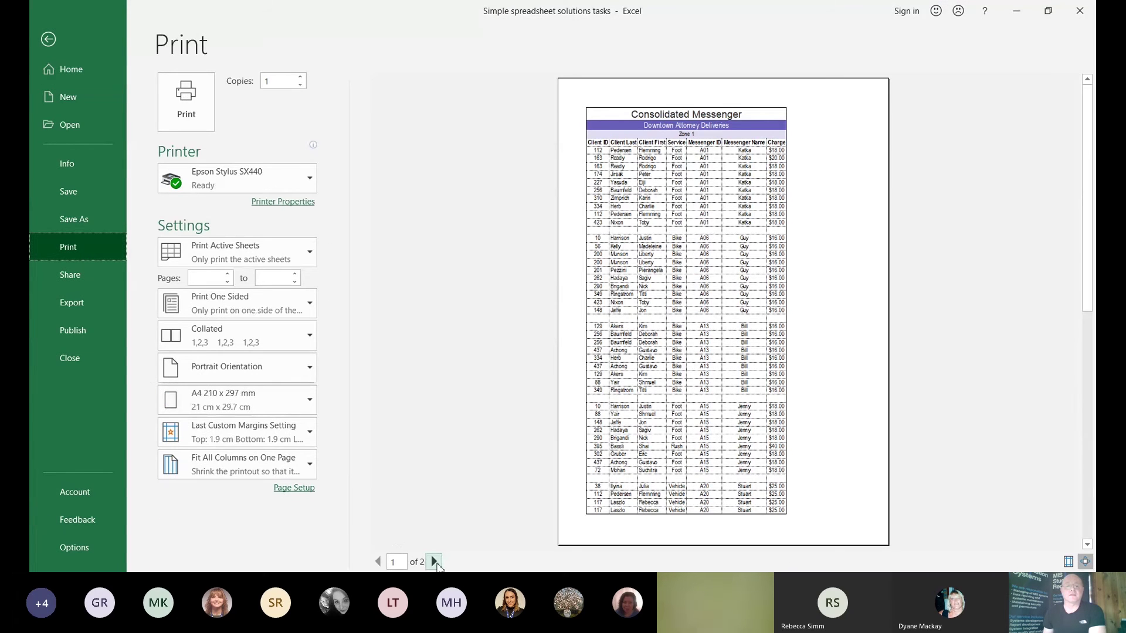
{"action": "left_click", "coordinate": [434, 562]}
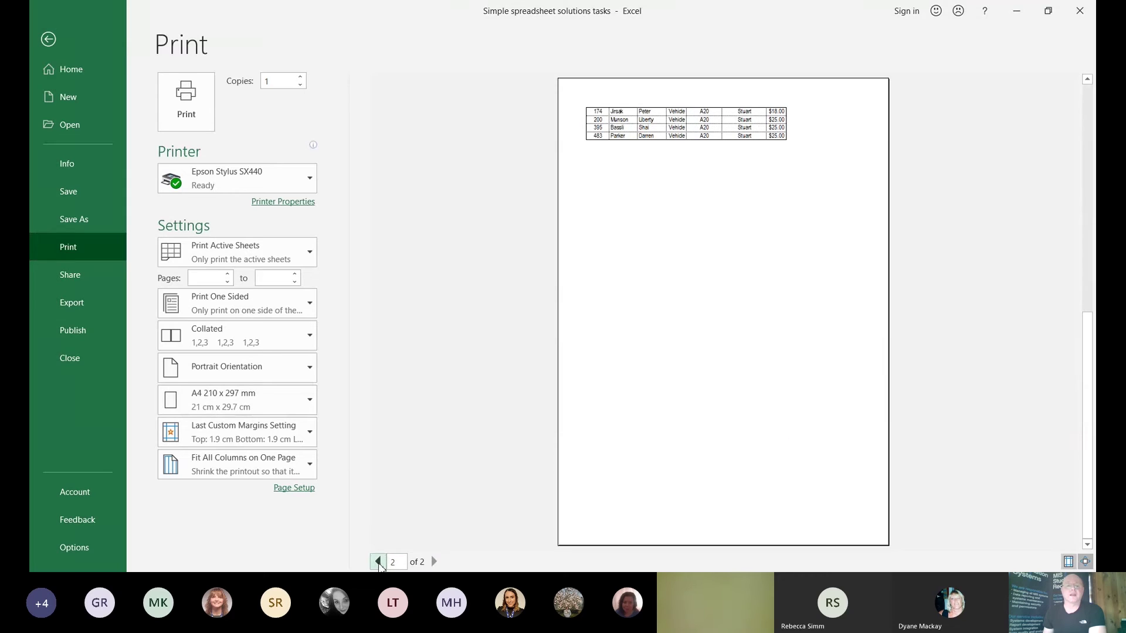
{"action": "left_click", "coordinate": [378, 562]}
{"action": "left_click", "coordinate": [434, 562]}
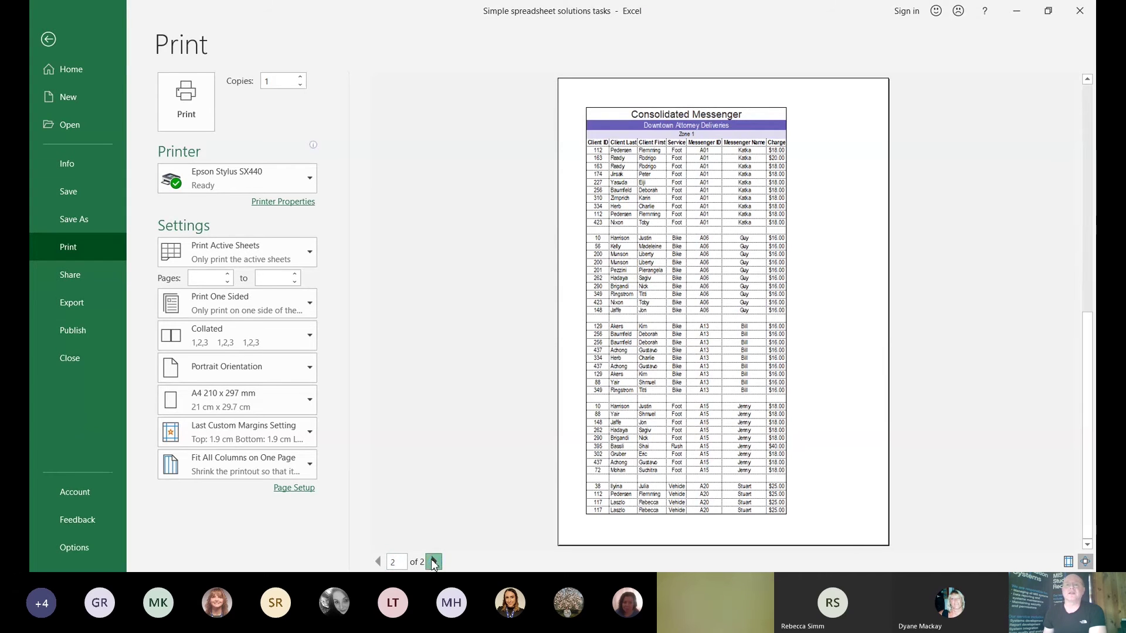
Set row 4 of the Layouts sheet as the title row repeated at the top of every printed page
{"action": "left_click", "coordinate": [377, 563]}
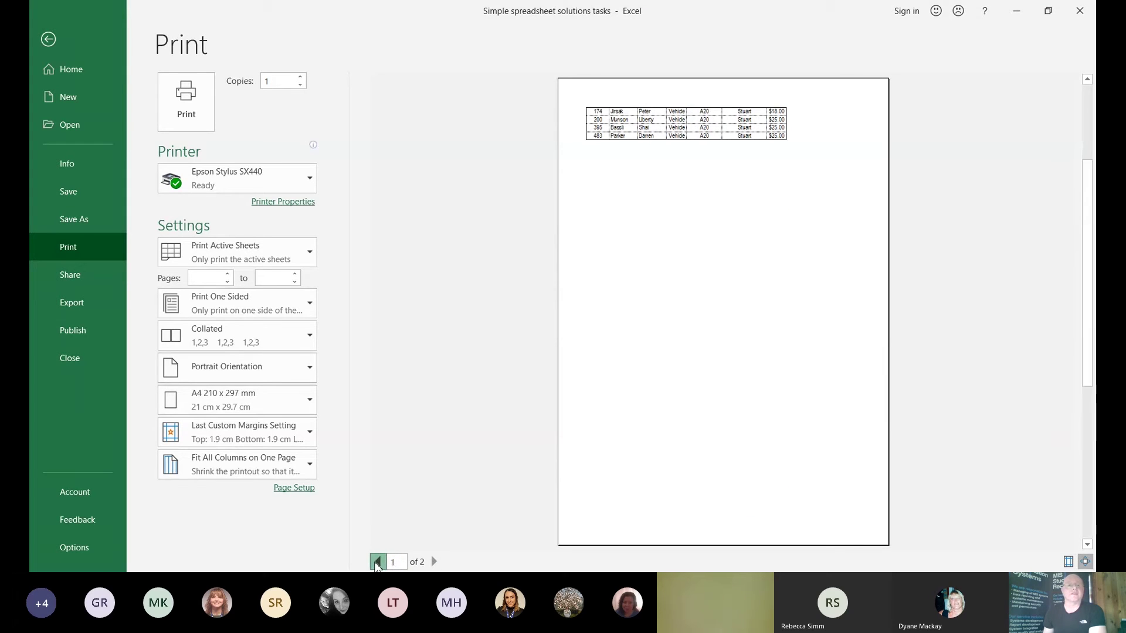
{"action": "left_click", "coordinate": [47, 40]}
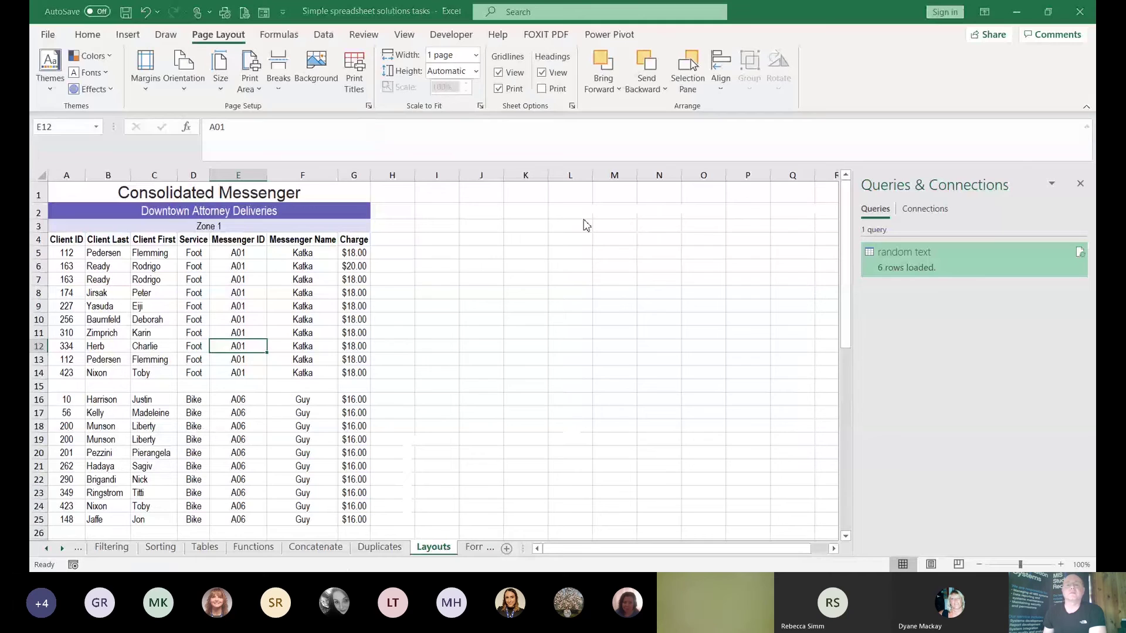
{"action": "left_click", "coordinate": [527, 254]}
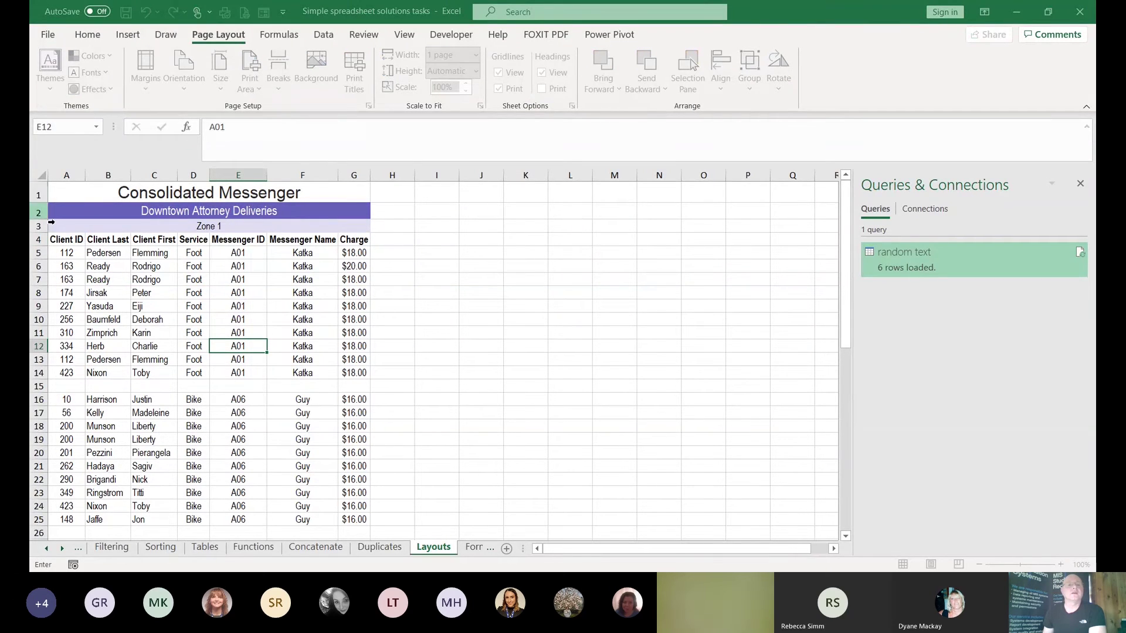
{"action": "left_click", "coordinate": [38, 240]}
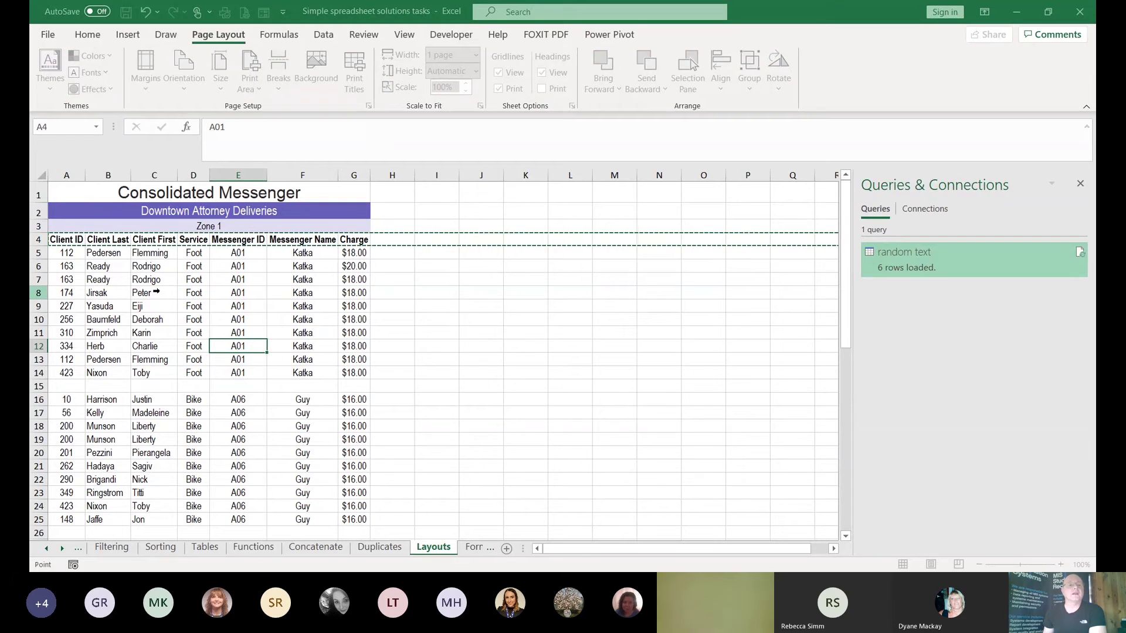
{"action": "left_click", "coordinate": [747, 482]}
Check the repeated header row on page 2 of the Layouts print preview and return to the worksheet
{"action": "left_click", "coordinate": [47, 34]}
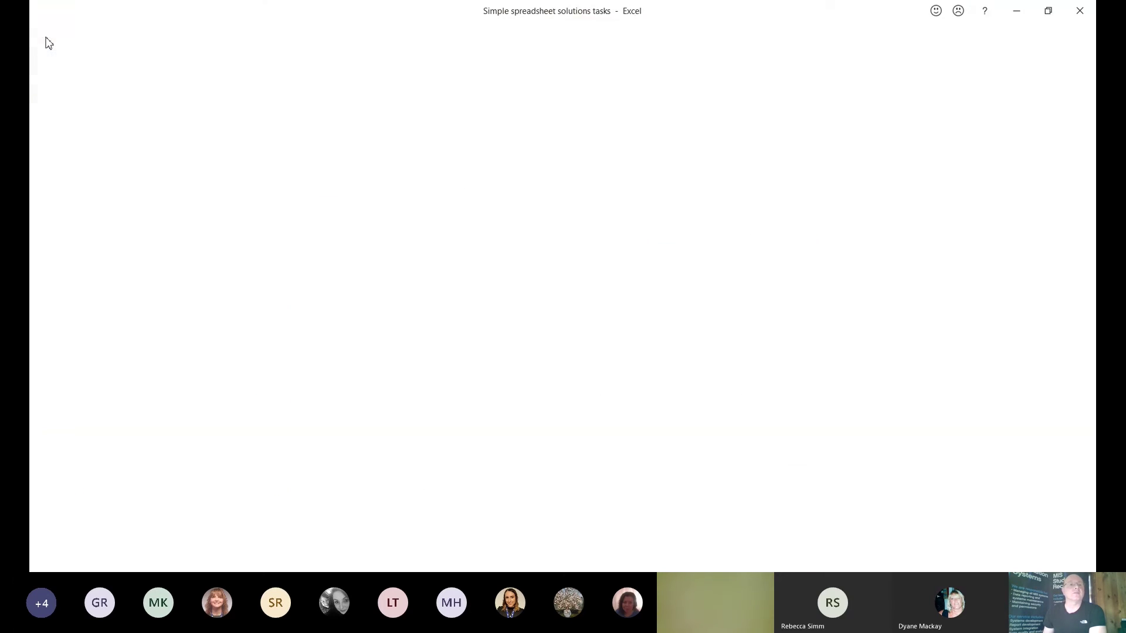
{"action": "left_click", "coordinate": [89, 247]}
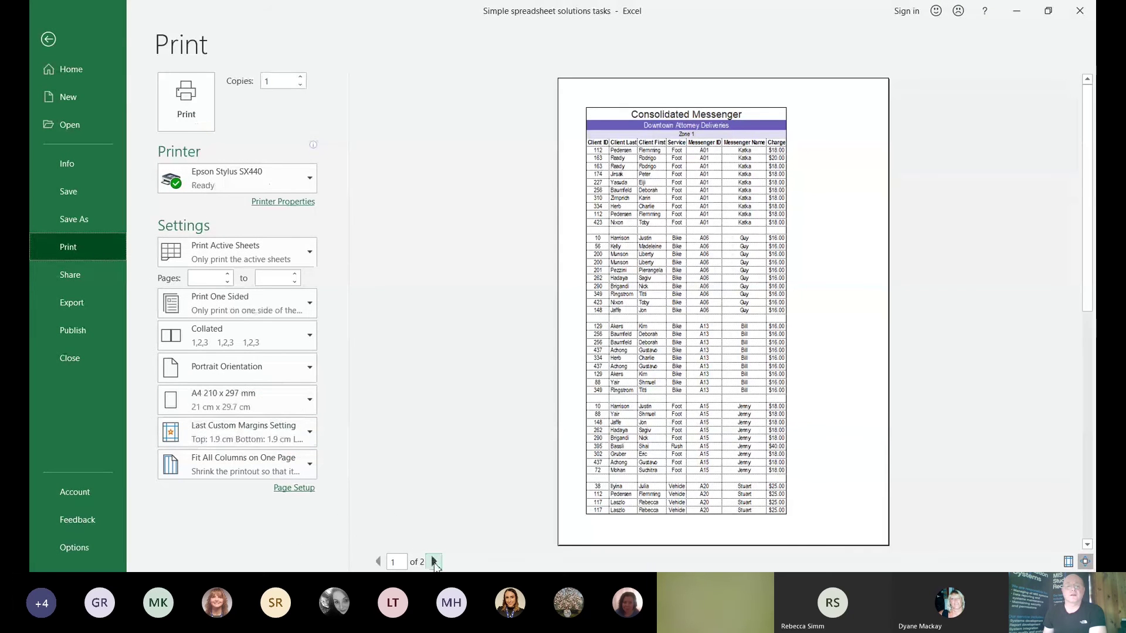
{"action": "left_click", "coordinate": [434, 561]}
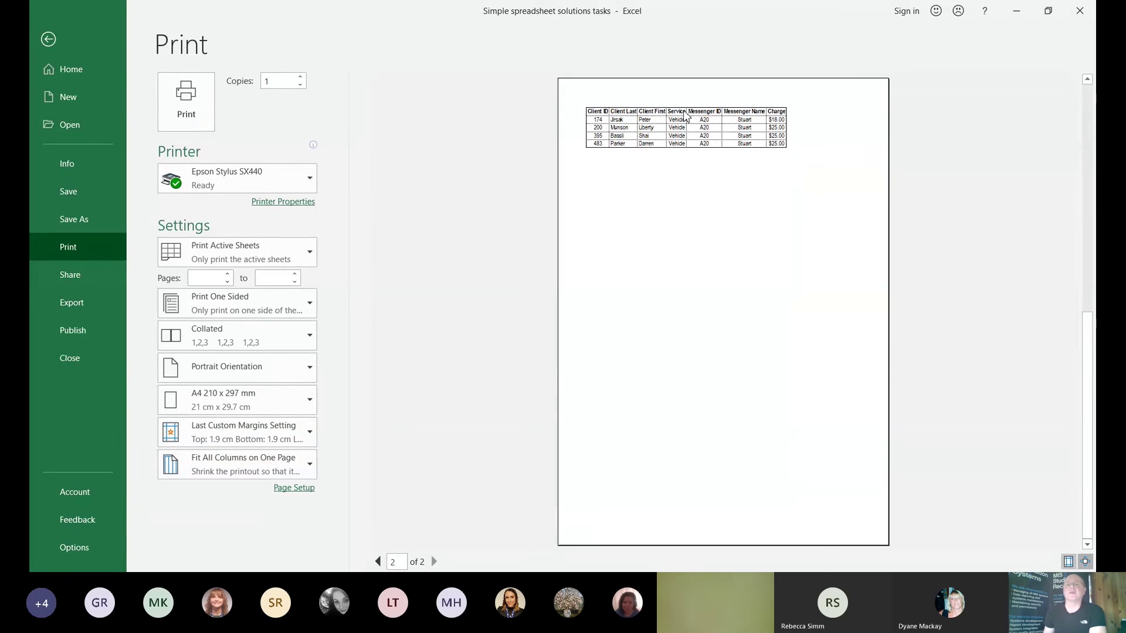
{"action": "left_click", "coordinate": [48, 39]}
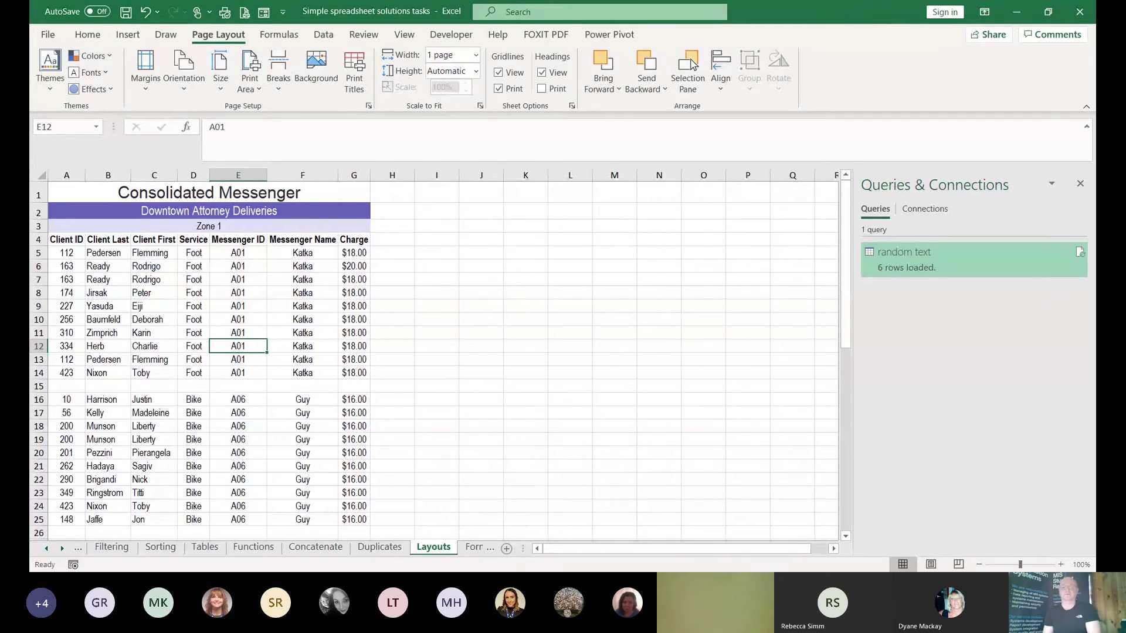
{"action": "left_click", "coordinate": [693, 65]}
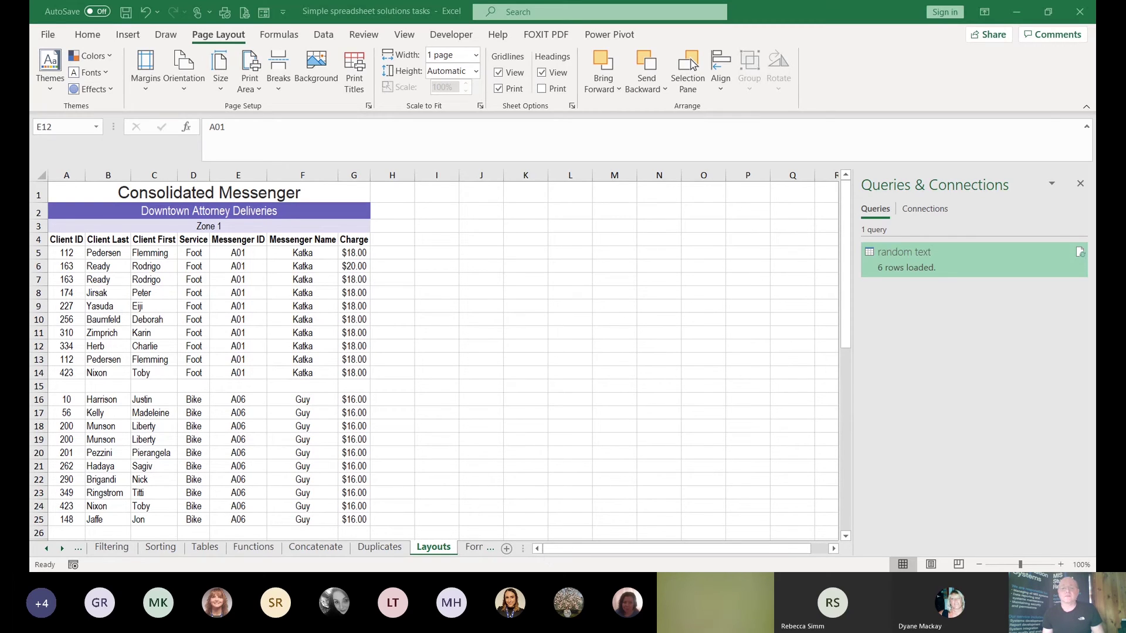
{"action": "key", "text": "alt+Tab"}
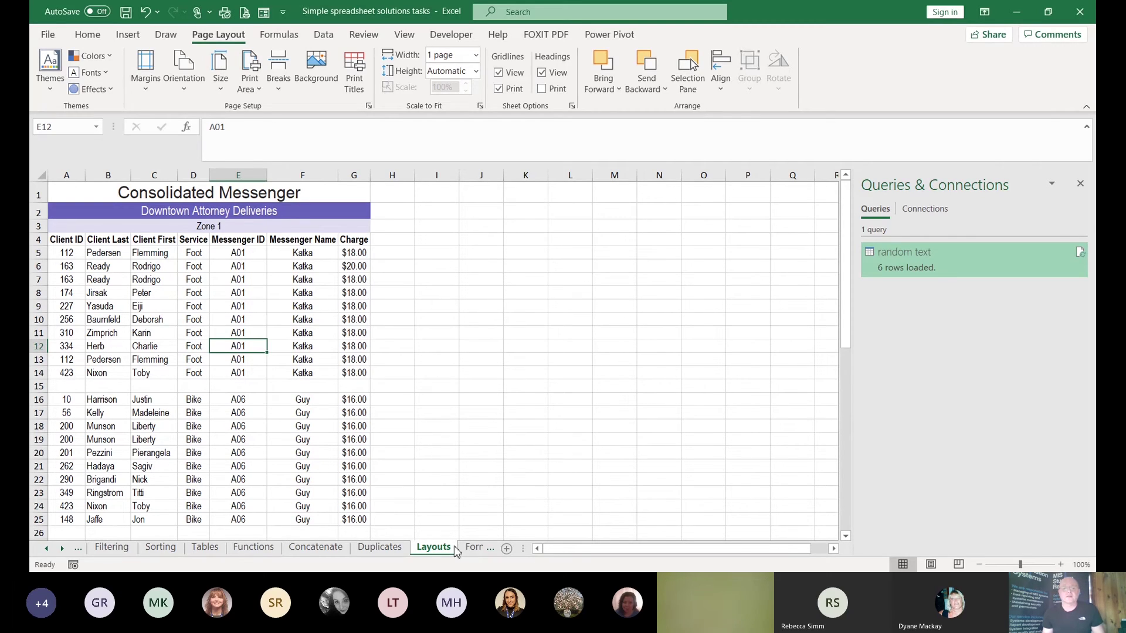
Open the Formatting sheet and autofit the width of all its columns
{"action": "left_click", "coordinate": [473, 547]}
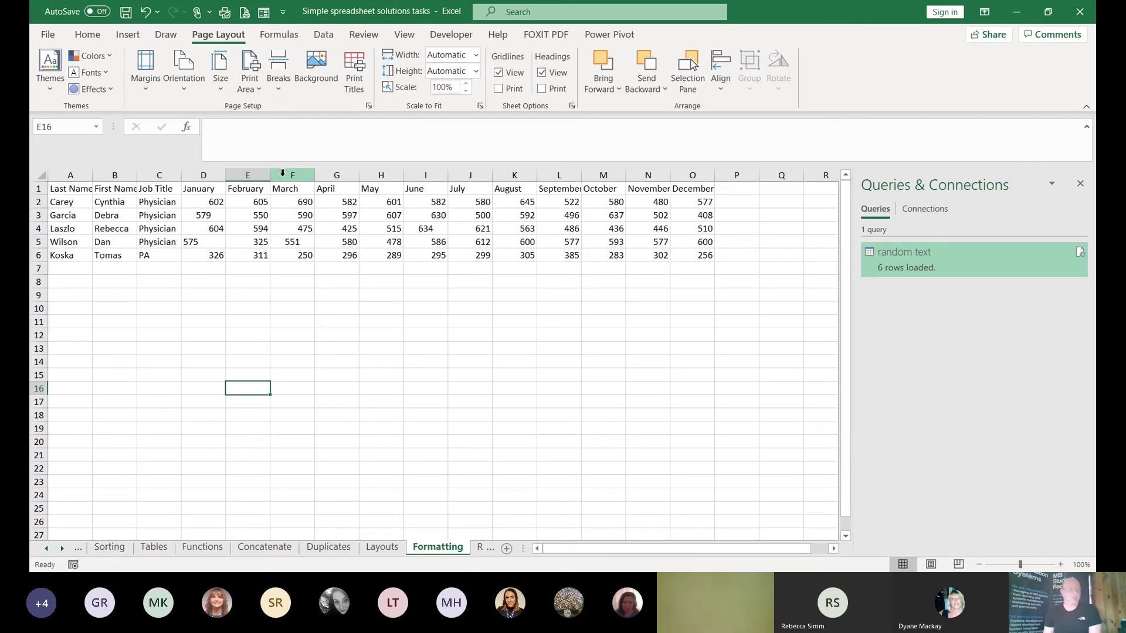
{"action": "left_click", "coordinate": [97, 36]}
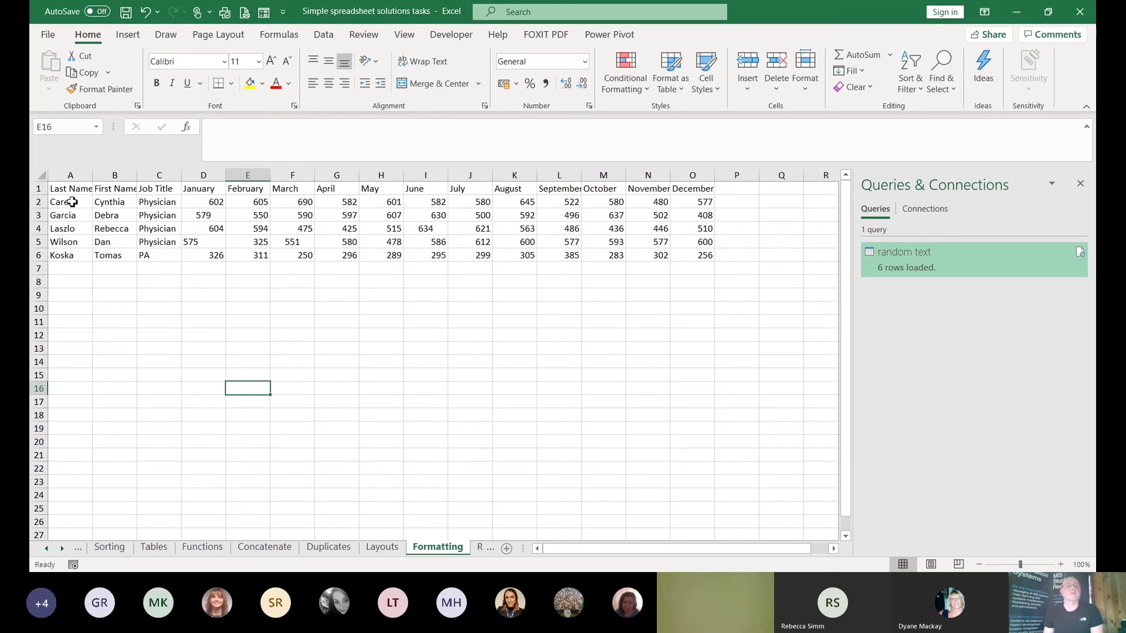
{"action": "left_click", "coordinate": [40, 176]}
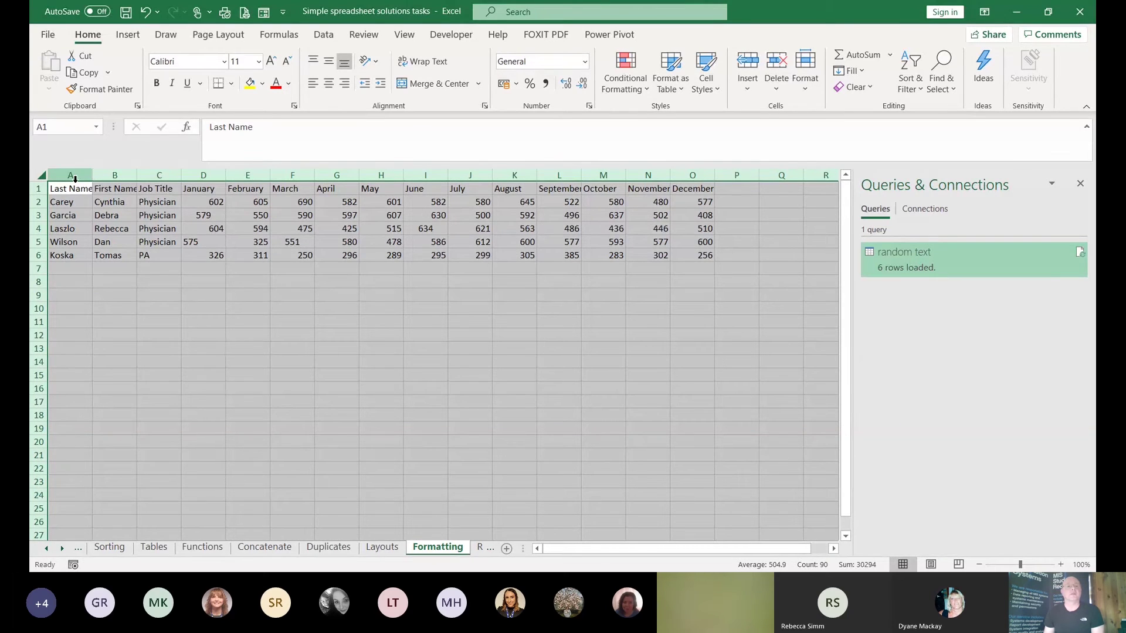
{"action": "double_click", "coordinate": [93, 176]}
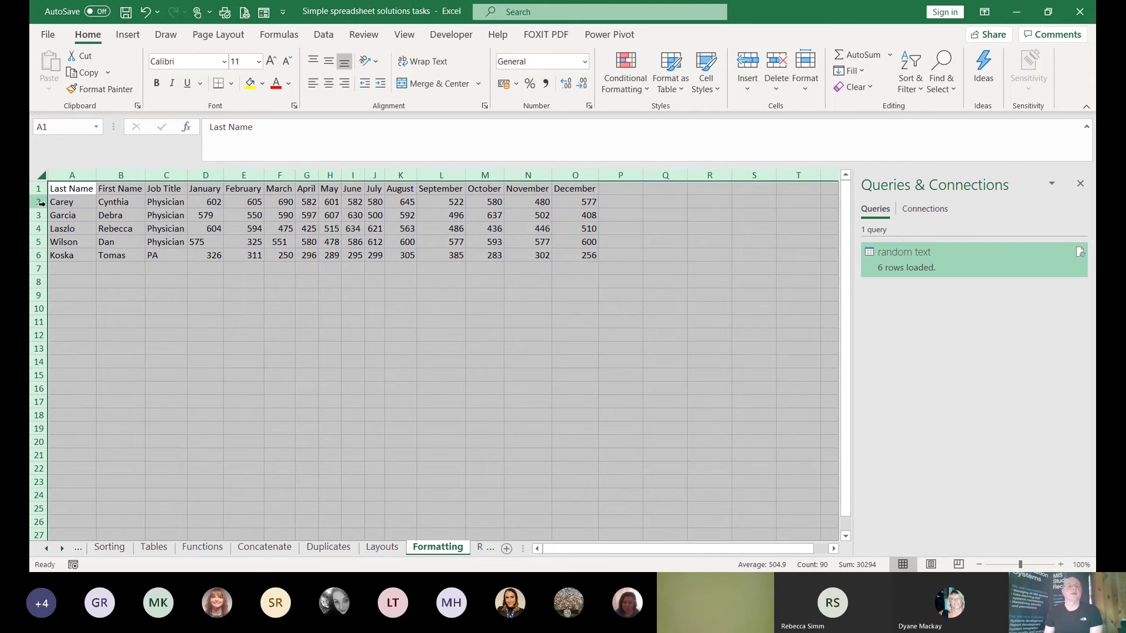
Turn on text wrapping for the September header in cell L1
{"action": "left_click", "coordinate": [432, 190]}
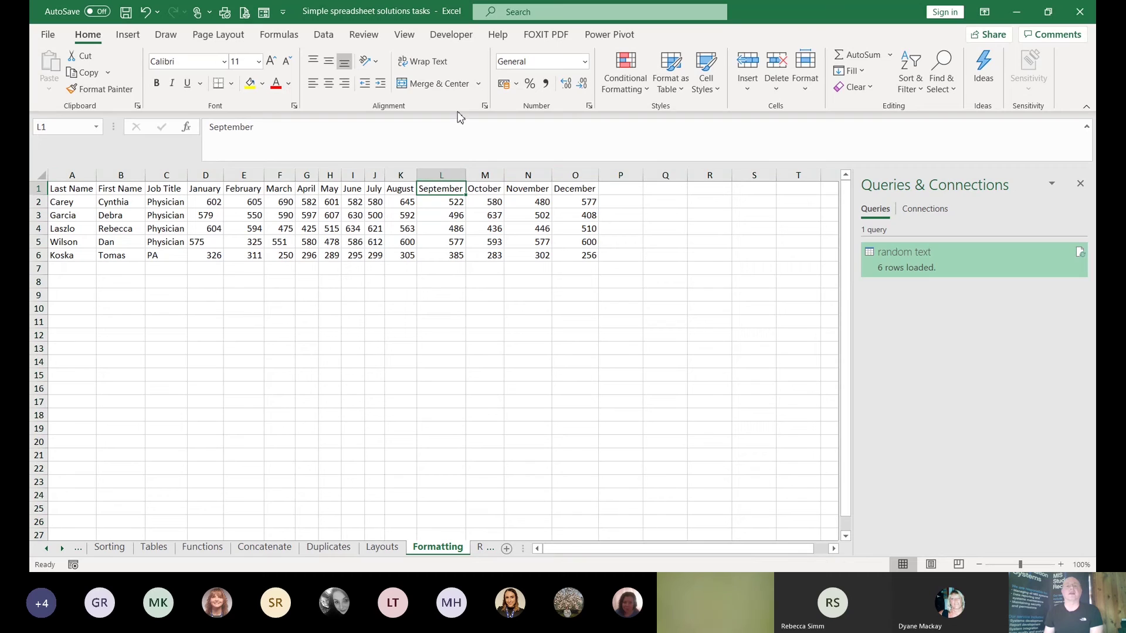
{"action": "left_click", "coordinate": [423, 63]}
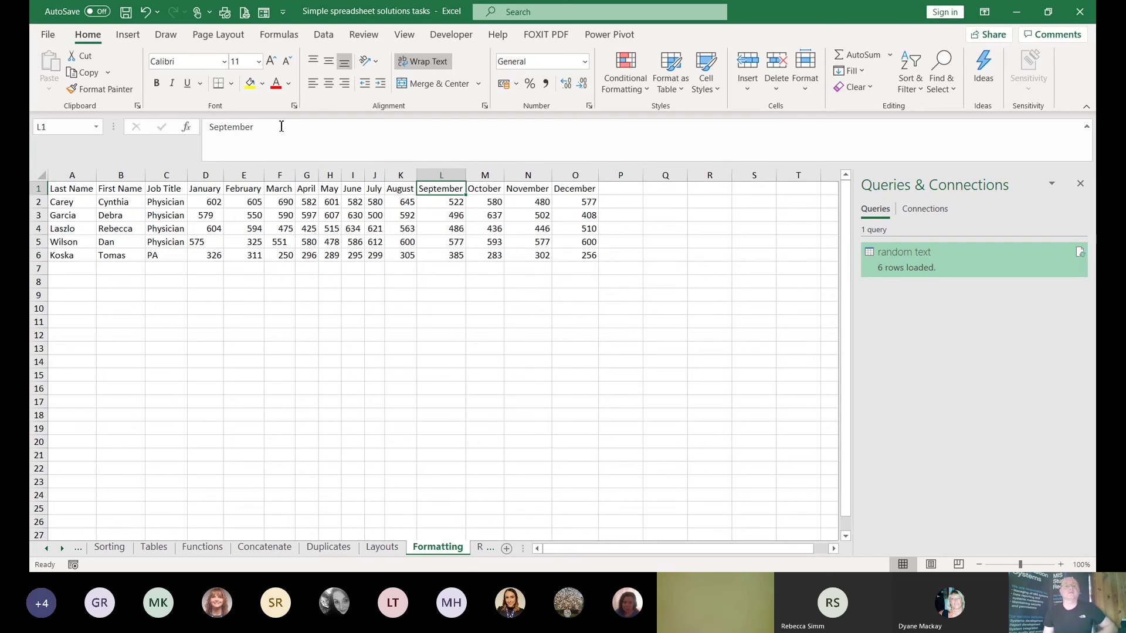
Append the filler text "kdfldsjkfsdlfds" to the September header in L1 to test the wrapping, and undo it
{"action": "left_click", "coordinate": [320, 122]}
{"action": "type", "text": "kdfldsjkfsdlfds"}
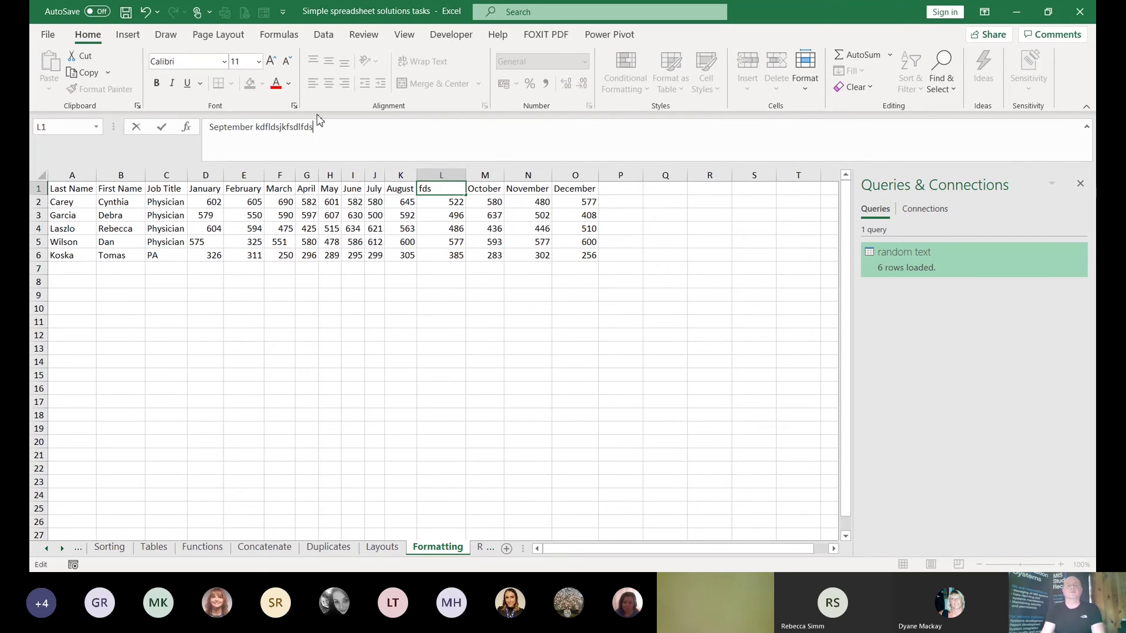
{"action": "key", "text": "Return"}
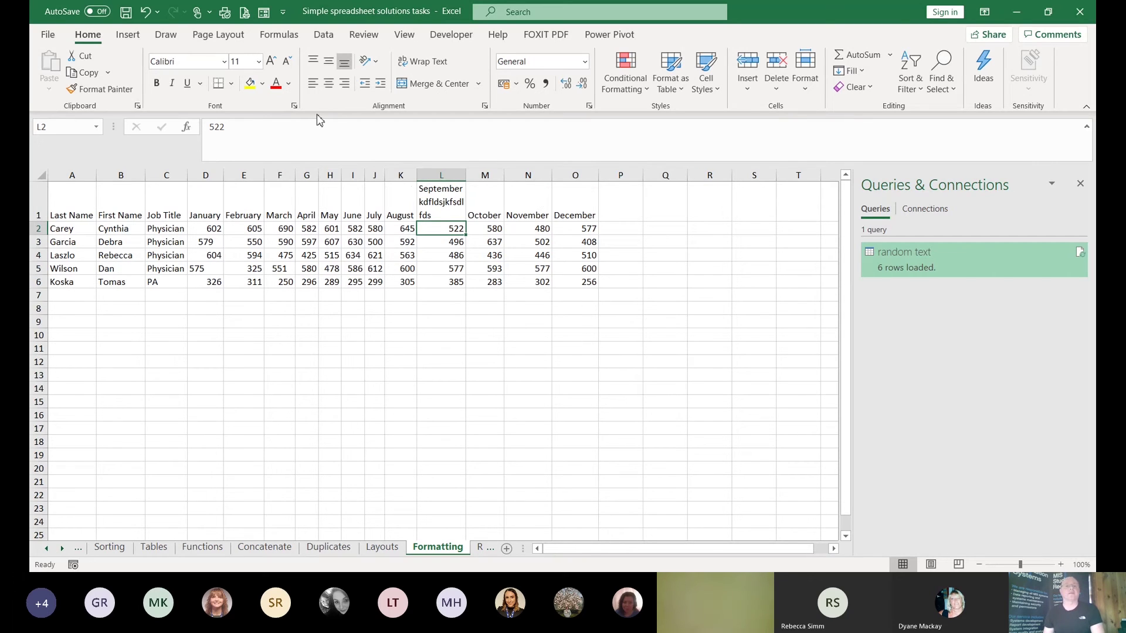
{"action": "left_click", "coordinate": [146, 14]}
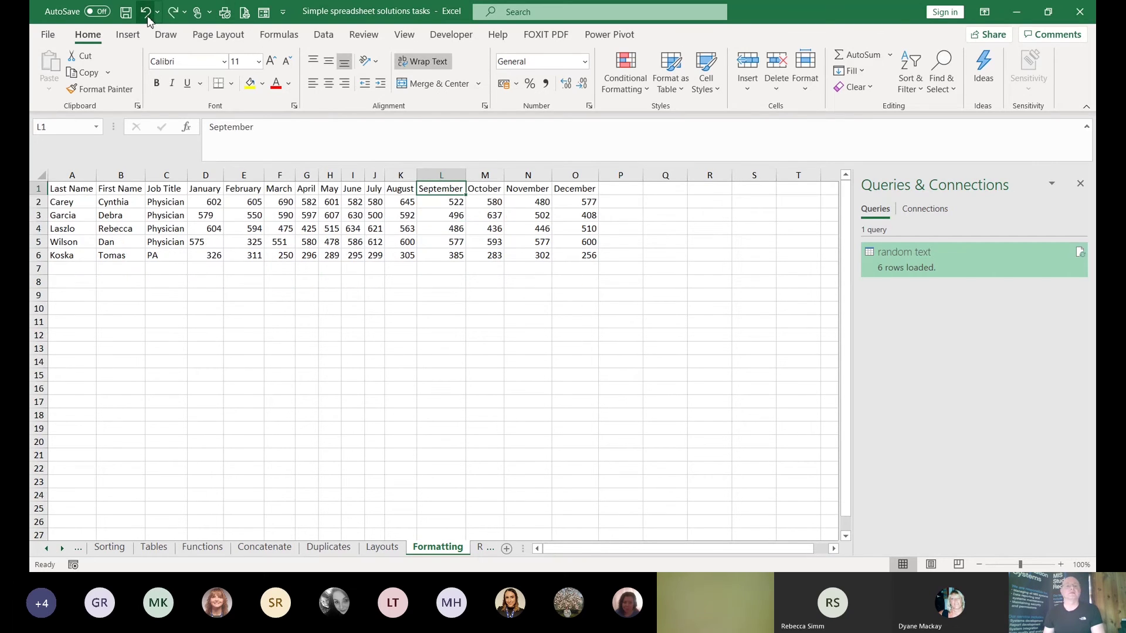
Format the header row A1:O1 in bold, red, 12-point Calibri
{"action": "left_click", "coordinate": [307, 267]}
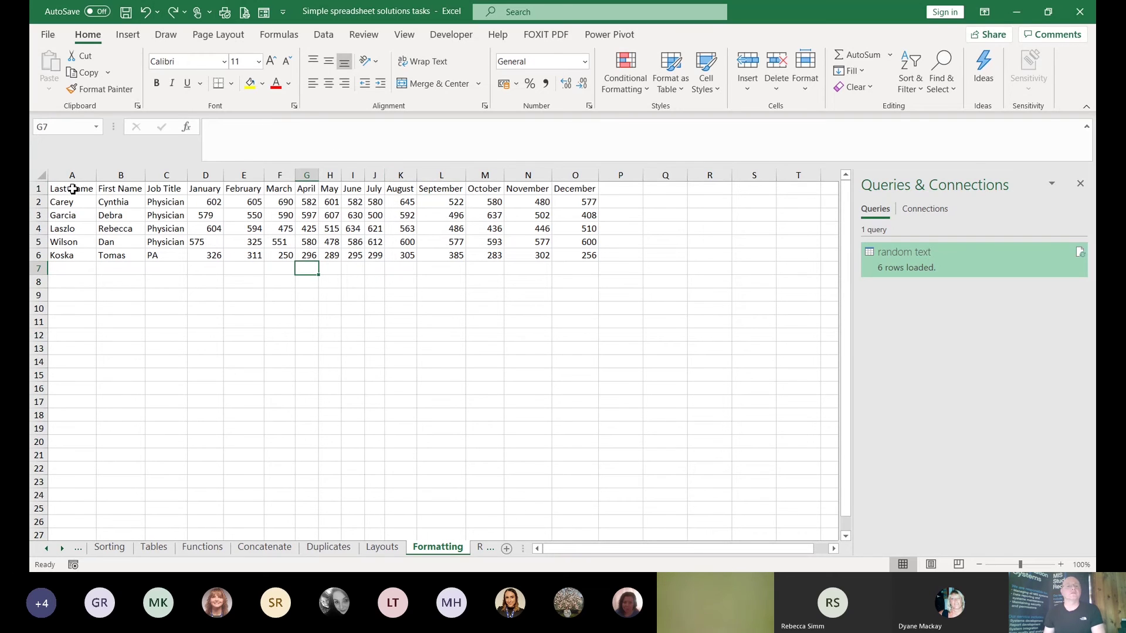
{"action": "left_click_drag", "start_coordinate": [72, 188], "coordinate": [569, 254]}
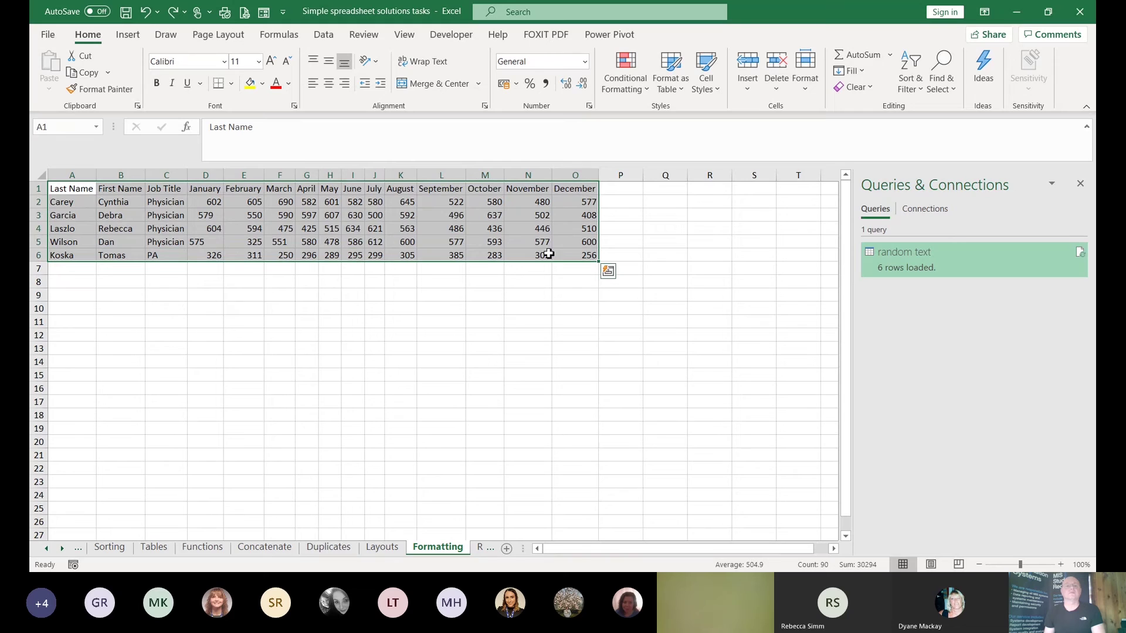
{"action": "left_click", "coordinate": [305, 194]}
{"action": "left_click_drag", "start_coordinate": [75, 190], "coordinate": [566, 188]}
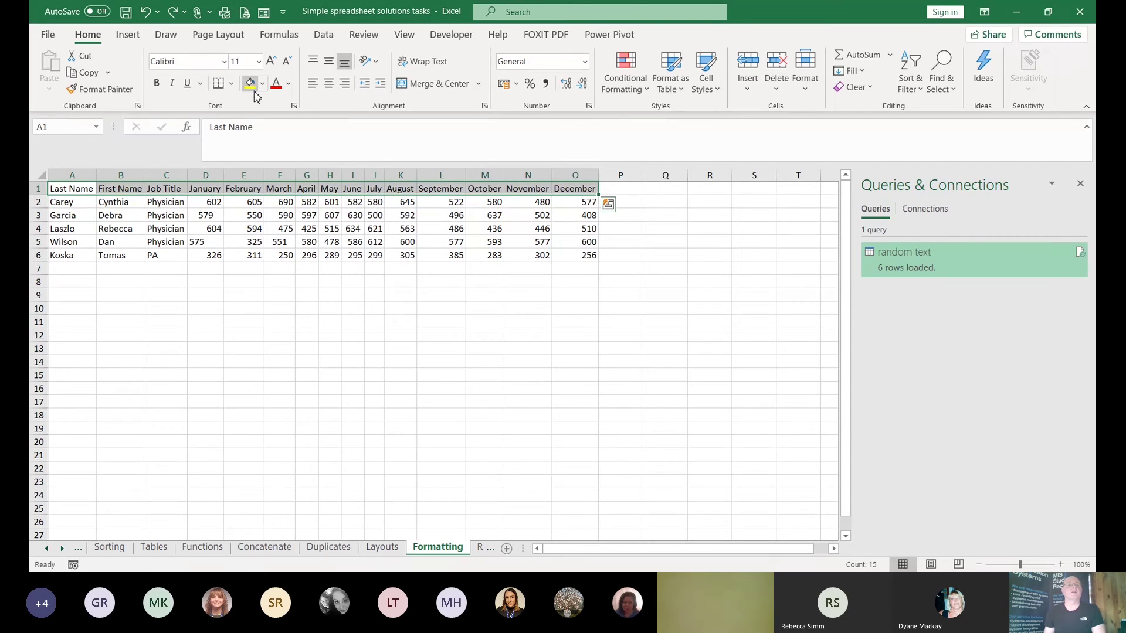
{"action": "left_click", "coordinate": [295, 107]}
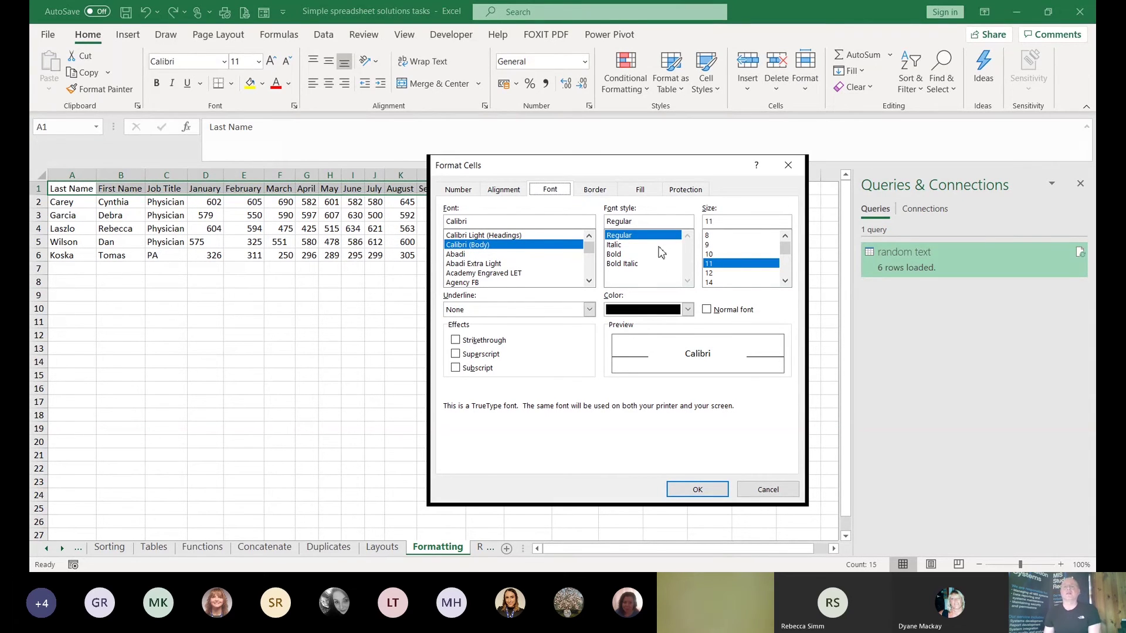
{"action": "left_click", "coordinate": [688, 309]}
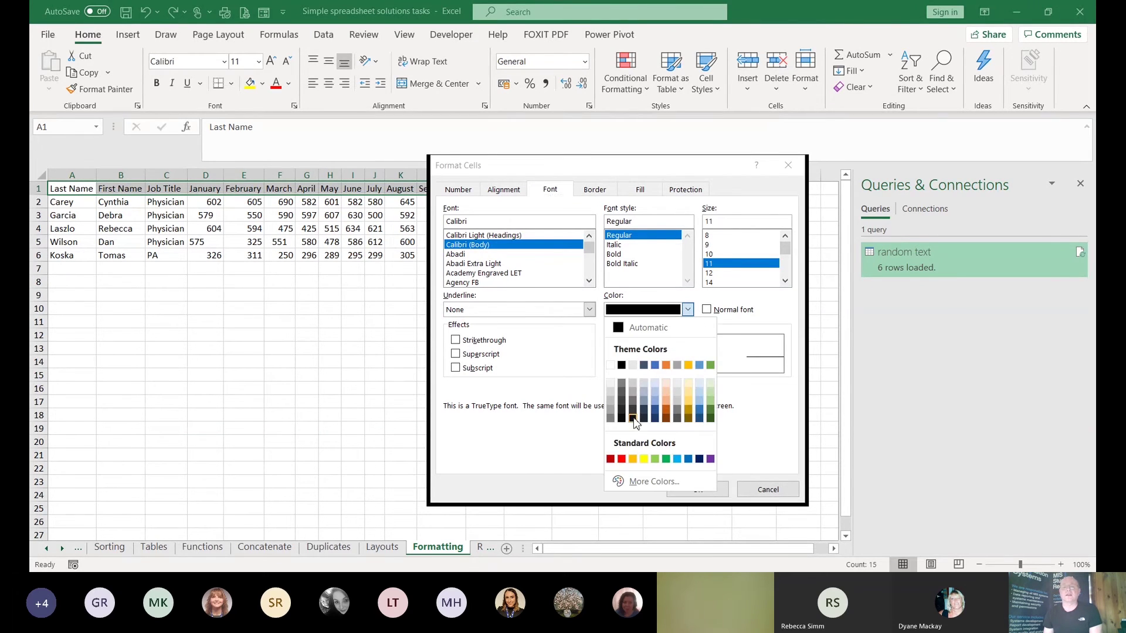
{"action": "left_click", "coordinate": [622, 459]}
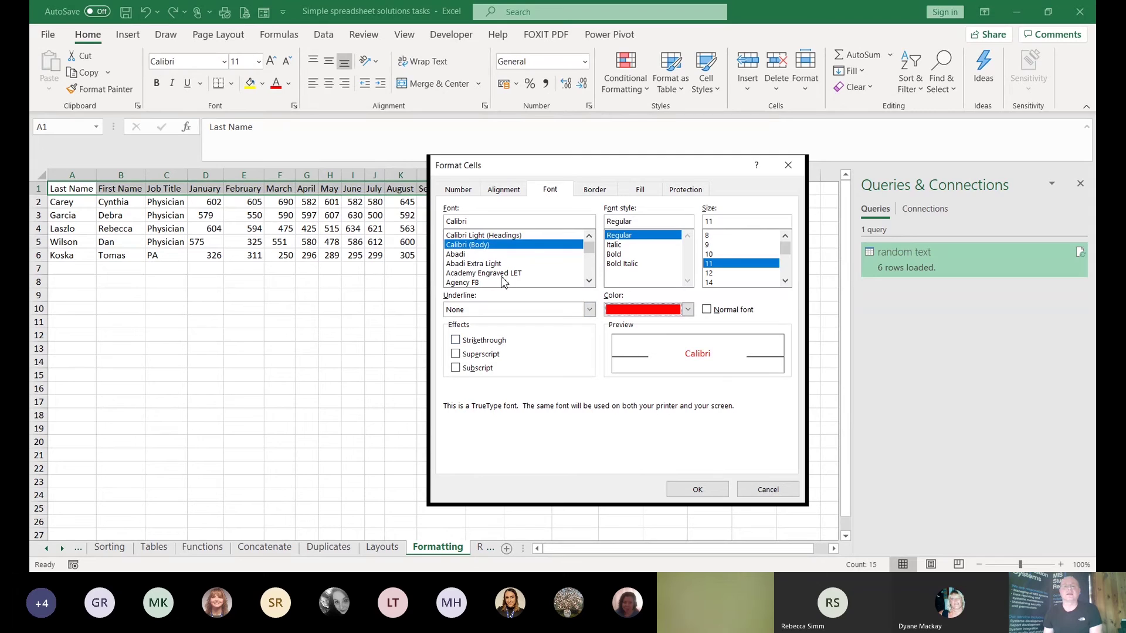
{"action": "left_click", "coordinate": [614, 254]}
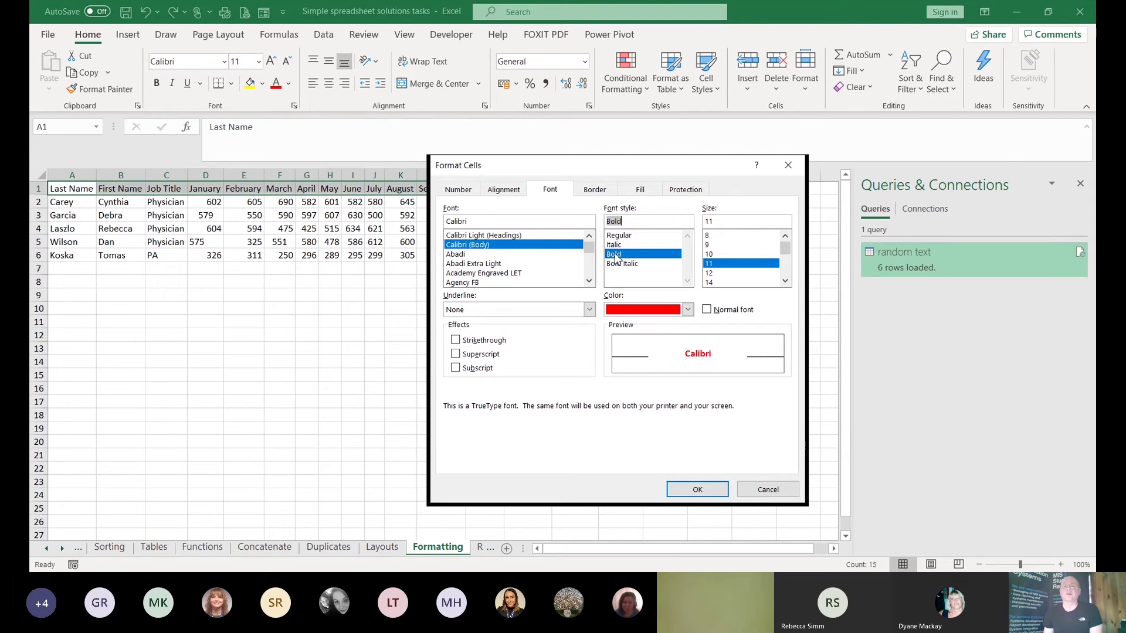
{"action": "left_click", "coordinate": [710, 274]}
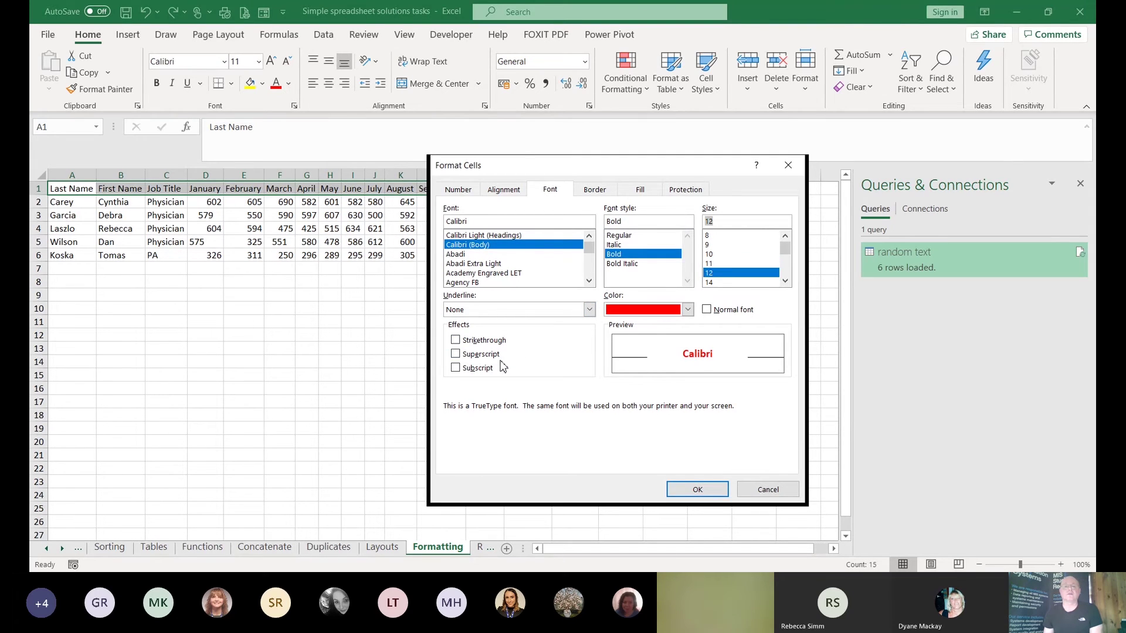
{"action": "left_click", "coordinate": [698, 489]}
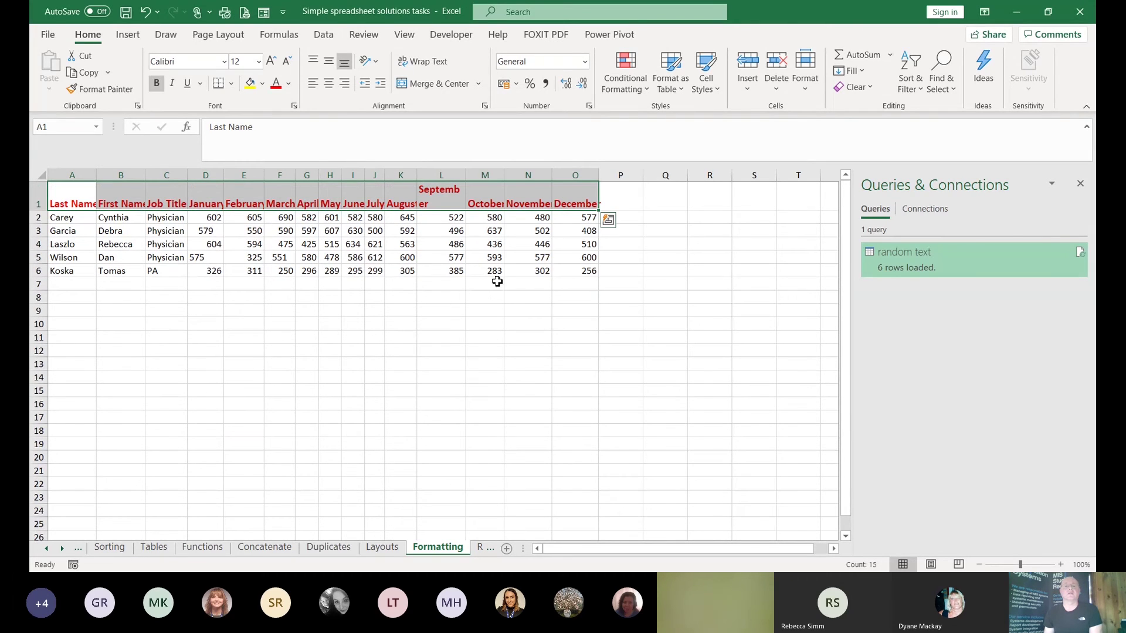
Widen column L slightly and autofit all columns of the sheet to the enlarged headers
{"action": "left_click_drag", "start_coordinate": [467, 174], "coordinate": [474, 176]}
{"action": "left_click", "coordinate": [467, 353]}
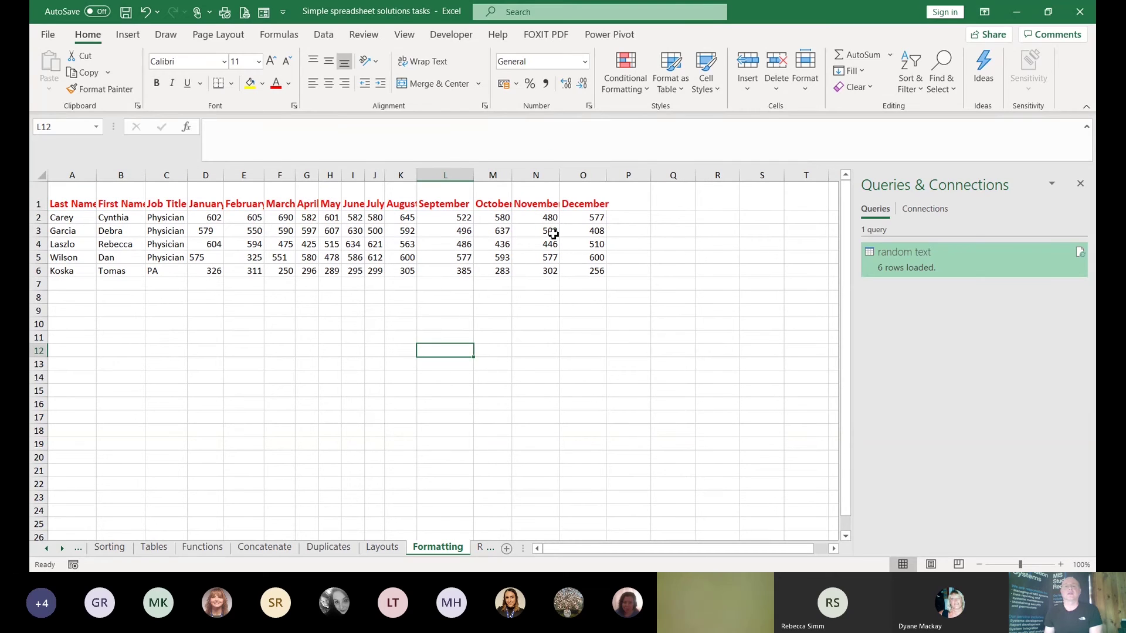
{"action": "left_click", "coordinate": [43, 175]}
{"action": "double_click", "coordinate": [96, 175]}
{"action": "left_click", "coordinate": [240, 382]}
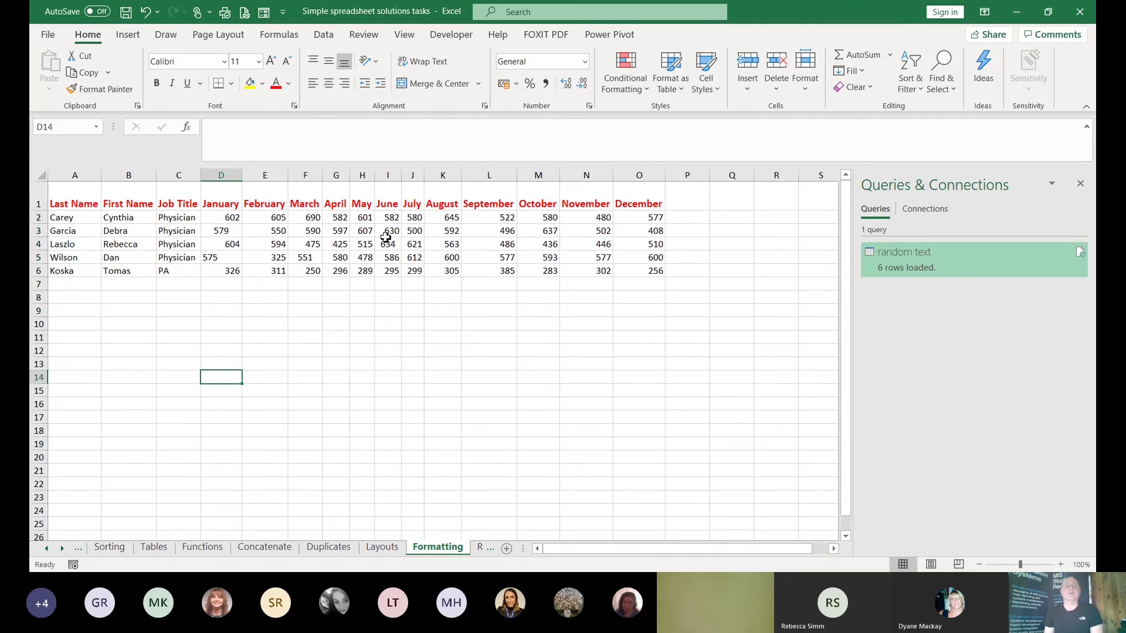
Rotate the header row A1:O1 text to -90 degrees and undo the rotation
{"action": "left_click_drag", "start_coordinate": [64, 198], "coordinate": [617, 195]}
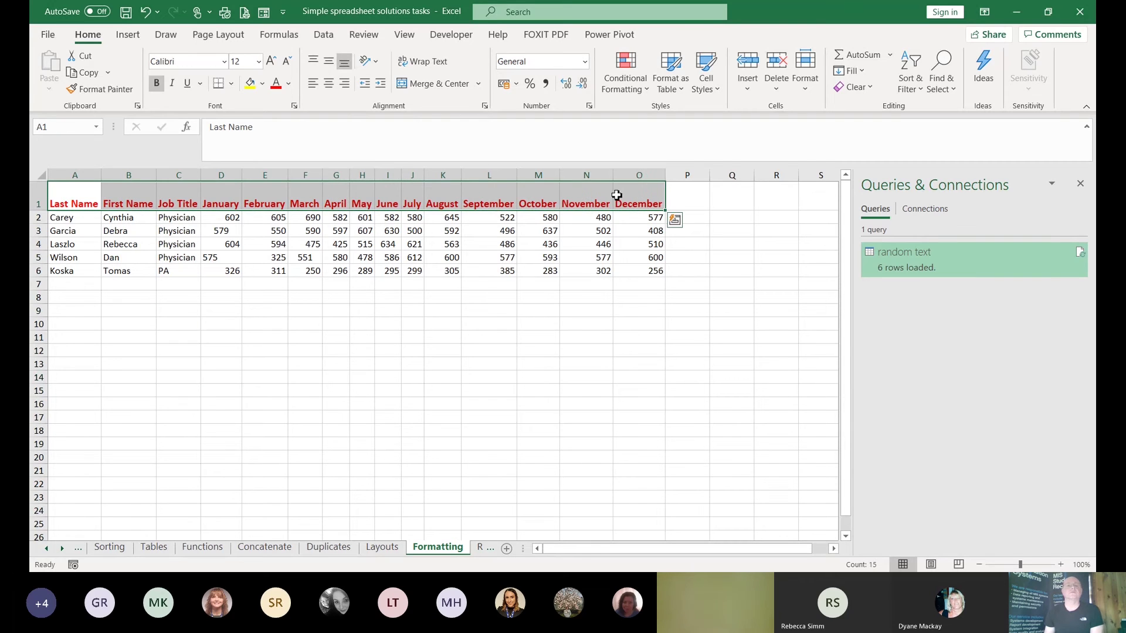
{"action": "left_click", "coordinate": [485, 106]}
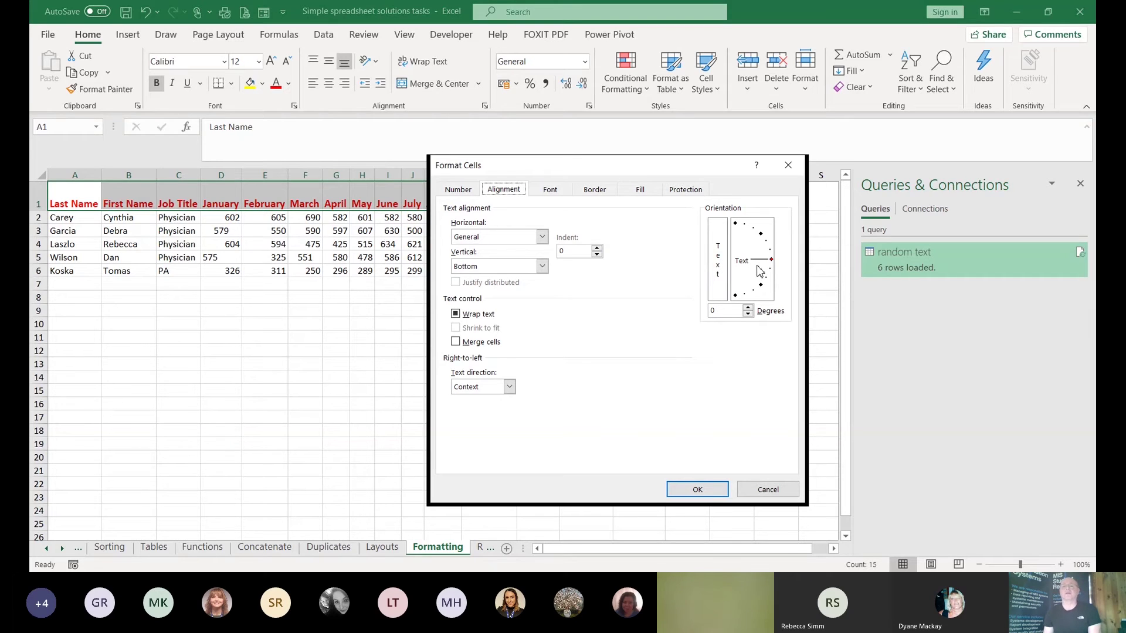
{"action": "left_click", "coordinate": [718, 275]}
{"action": "left_click_drag", "start_coordinate": [755, 273], "coordinate": [736, 299]}
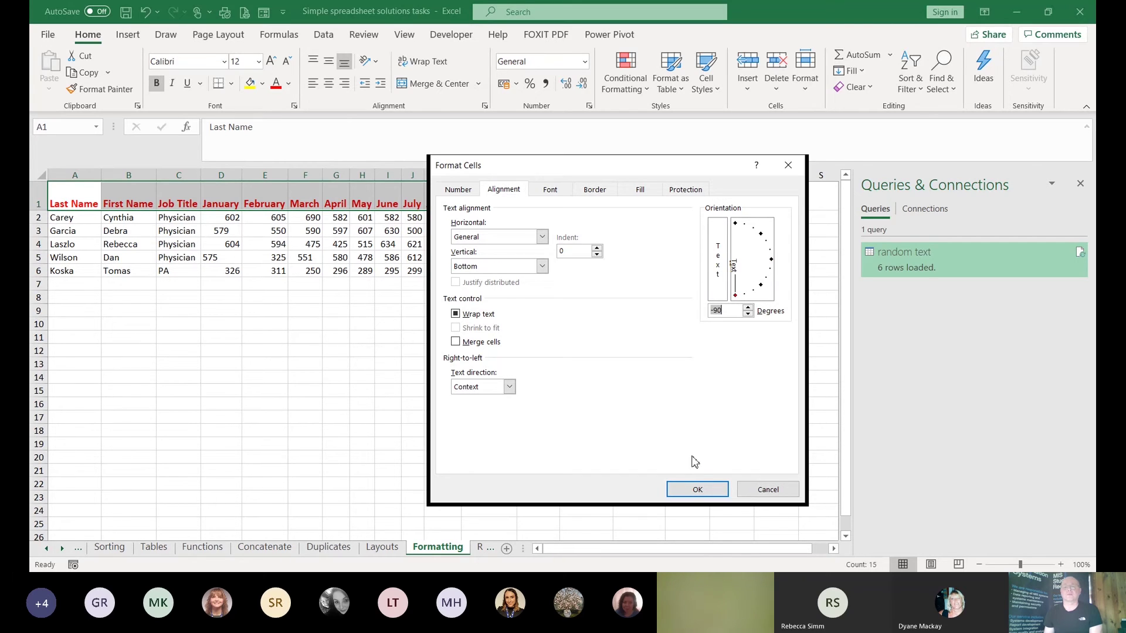
{"action": "left_click", "coordinate": [694, 488]}
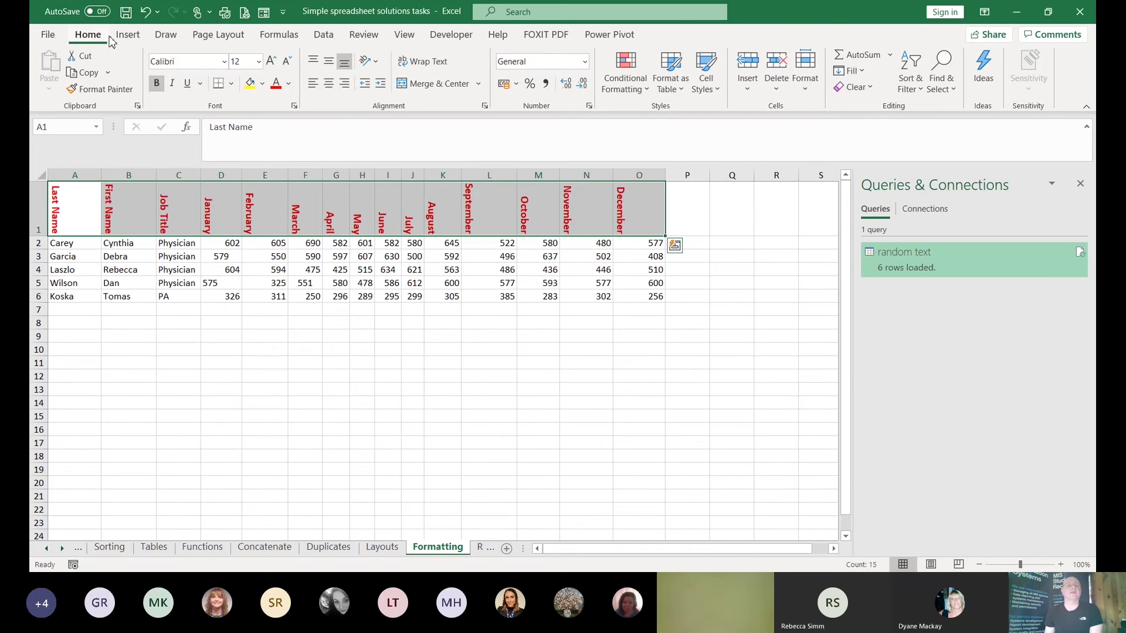
{"action": "left_click", "coordinate": [147, 13]}
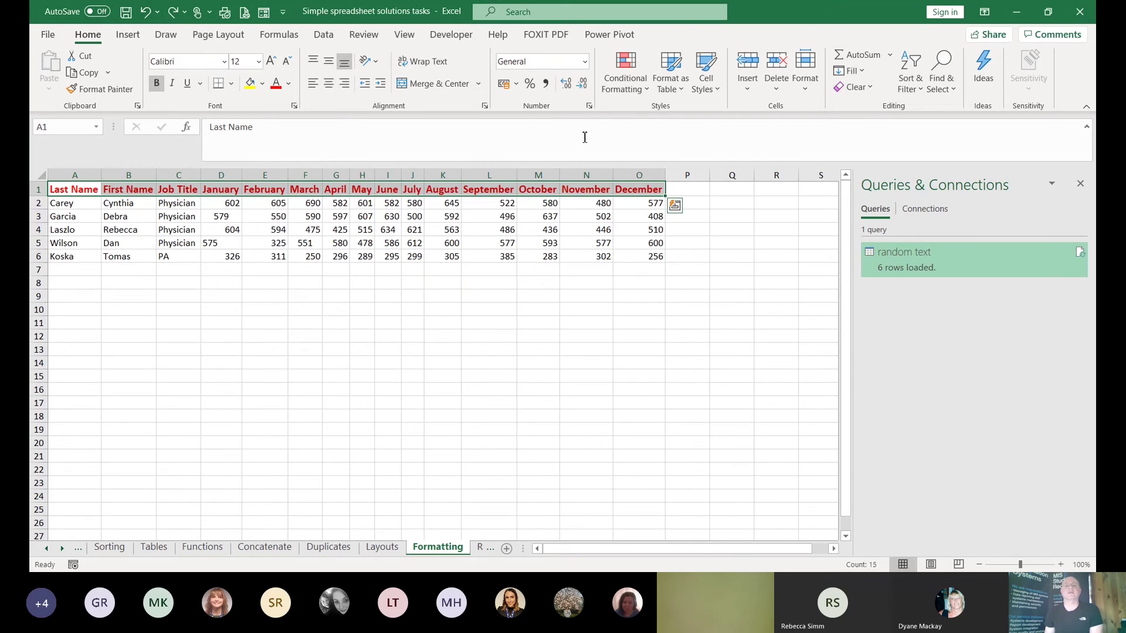
Review the text alignment, wrapping and orientation settings of the header row and close them without changes
{"action": "left_click", "coordinate": [484, 106]}
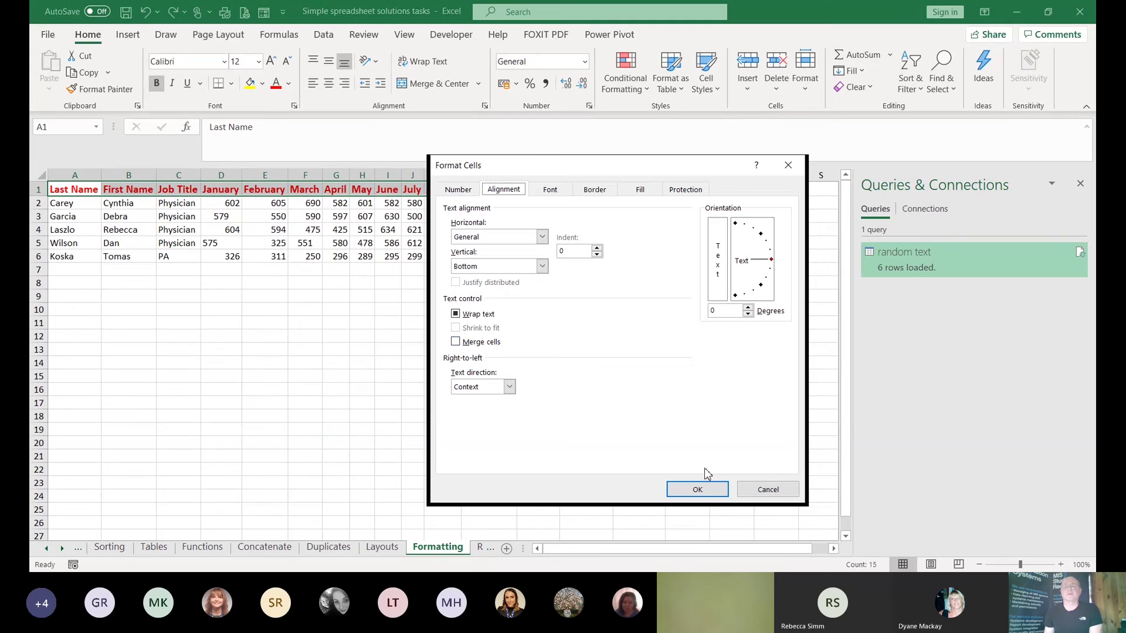
{"action": "left_click", "coordinate": [761, 491]}
{"action": "left_click", "coordinate": [444, 323]}
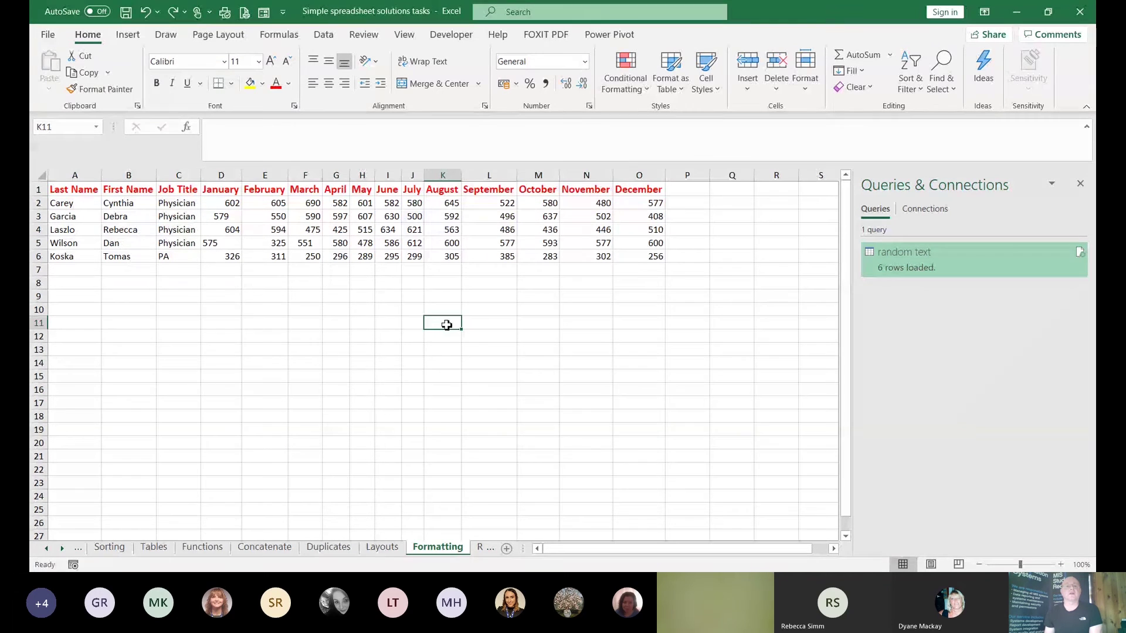
{"action": "left_click", "coordinate": [69, 189]}
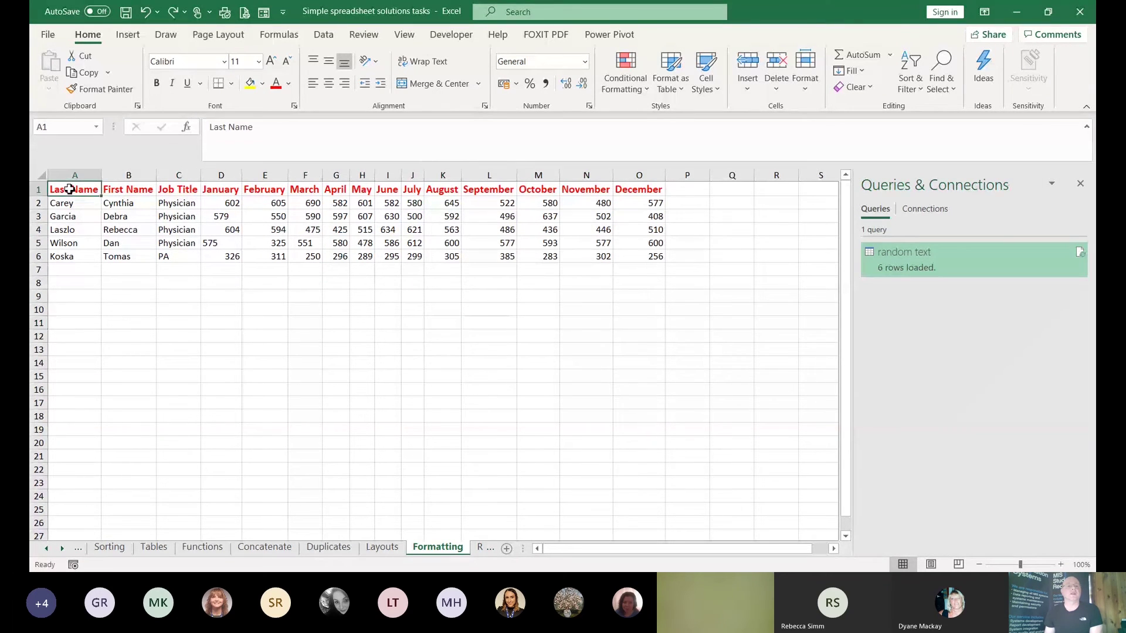
{"action": "left_click_drag", "start_coordinate": [69, 189], "coordinate": [117, 189]}
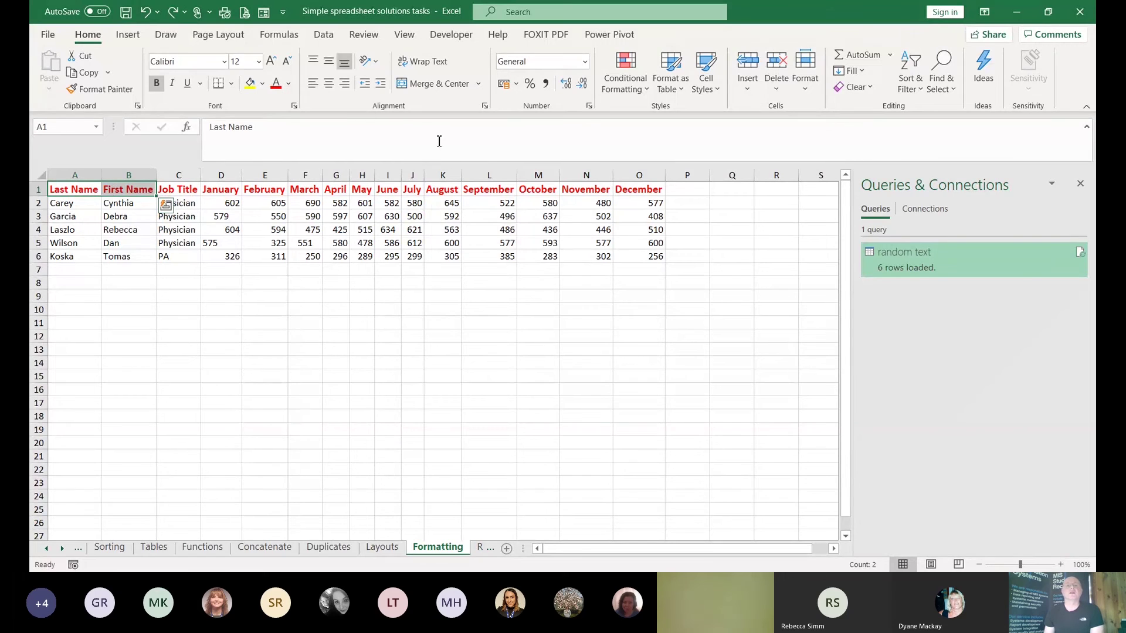
{"action": "left_click", "coordinate": [431, 83]}
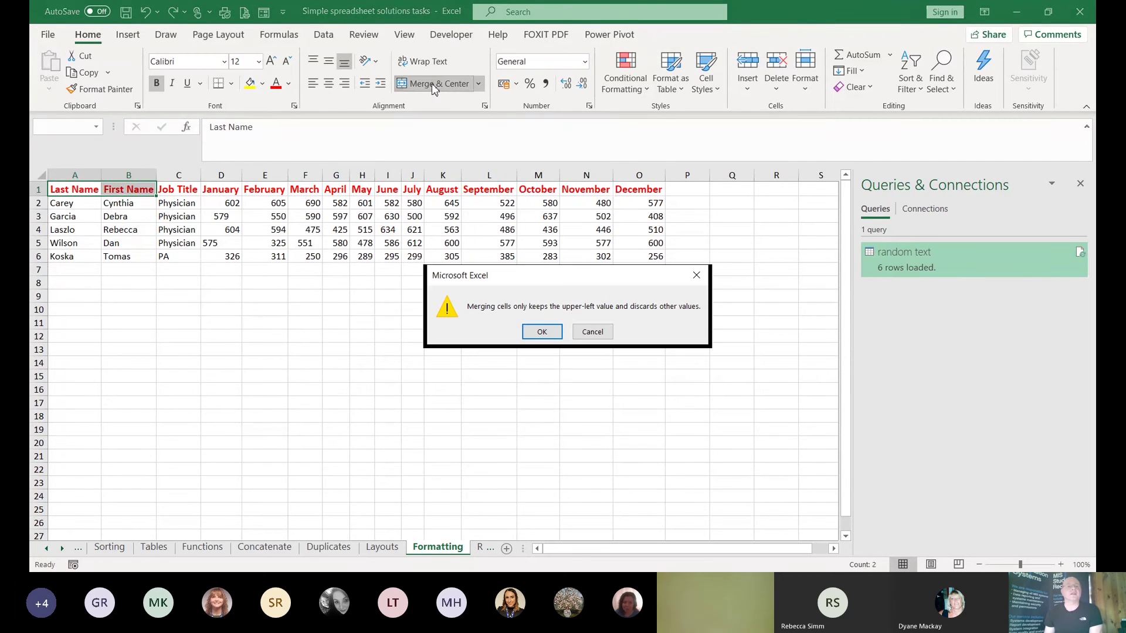
{"action": "left_click", "coordinate": [592, 334]}
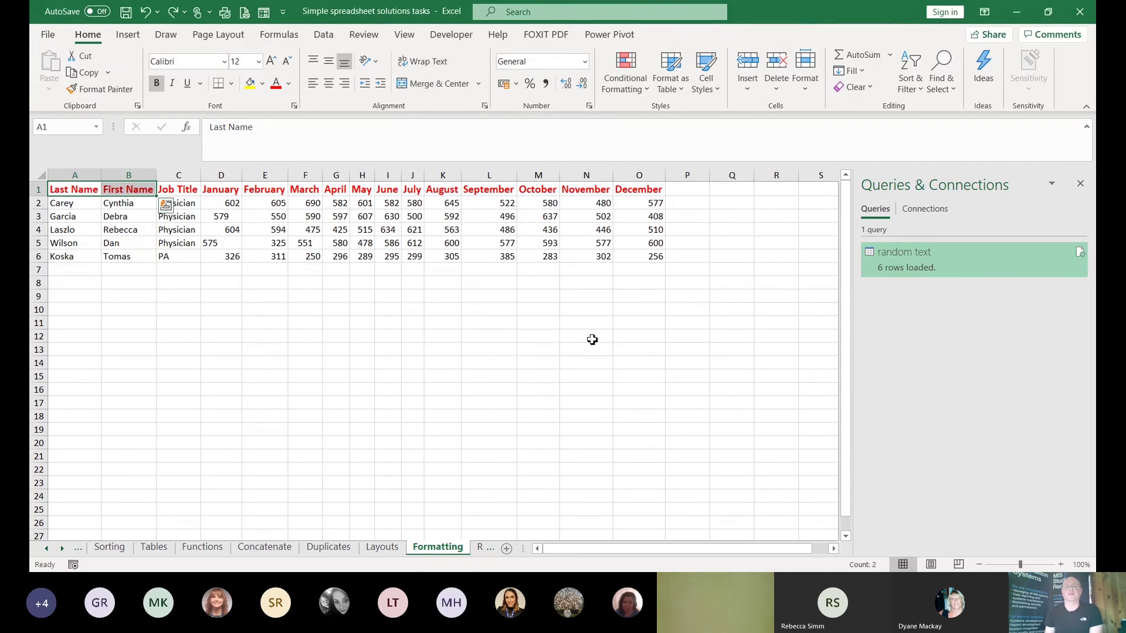
Merge and center the Last Name and First Name headers in A1:B1, keeping only the upper-left value
{"action": "left_click", "coordinate": [131, 214]}
{"action": "left_click_drag", "start_coordinate": [91, 189], "coordinate": [120, 188]}
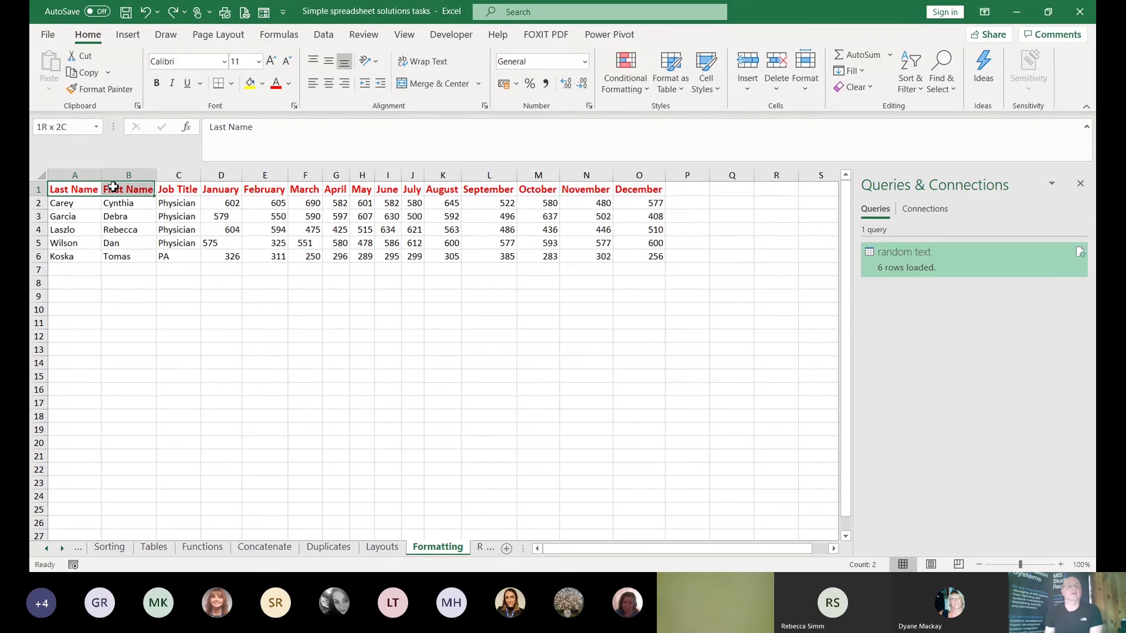
{"action": "left_click", "coordinate": [403, 87]}
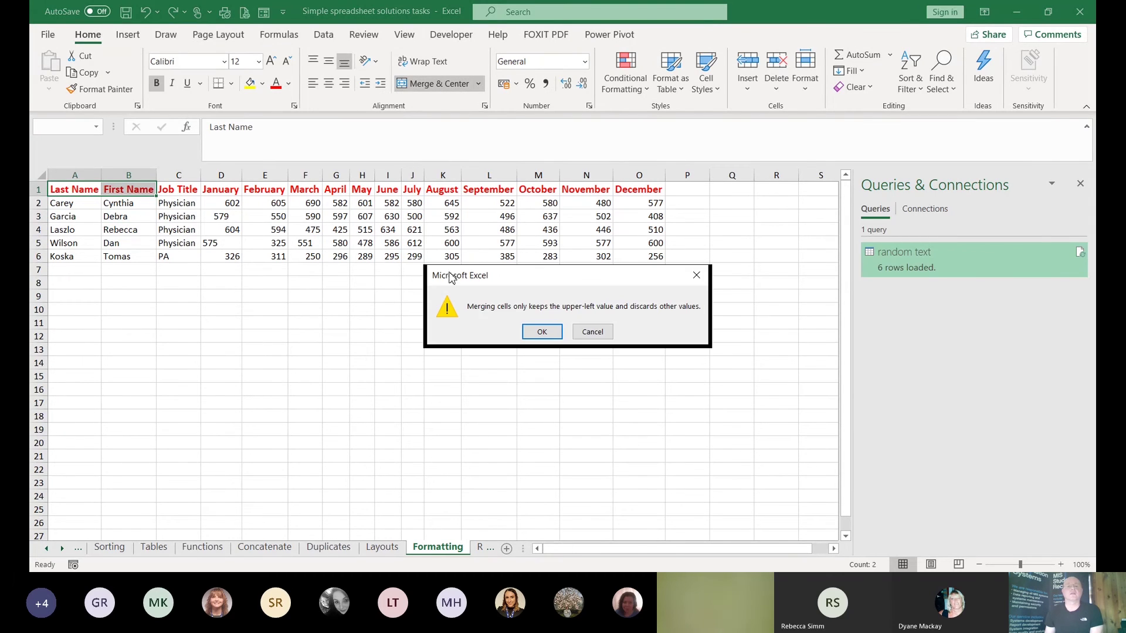
{"action": "left_click", "coordinate": [526, 333]}
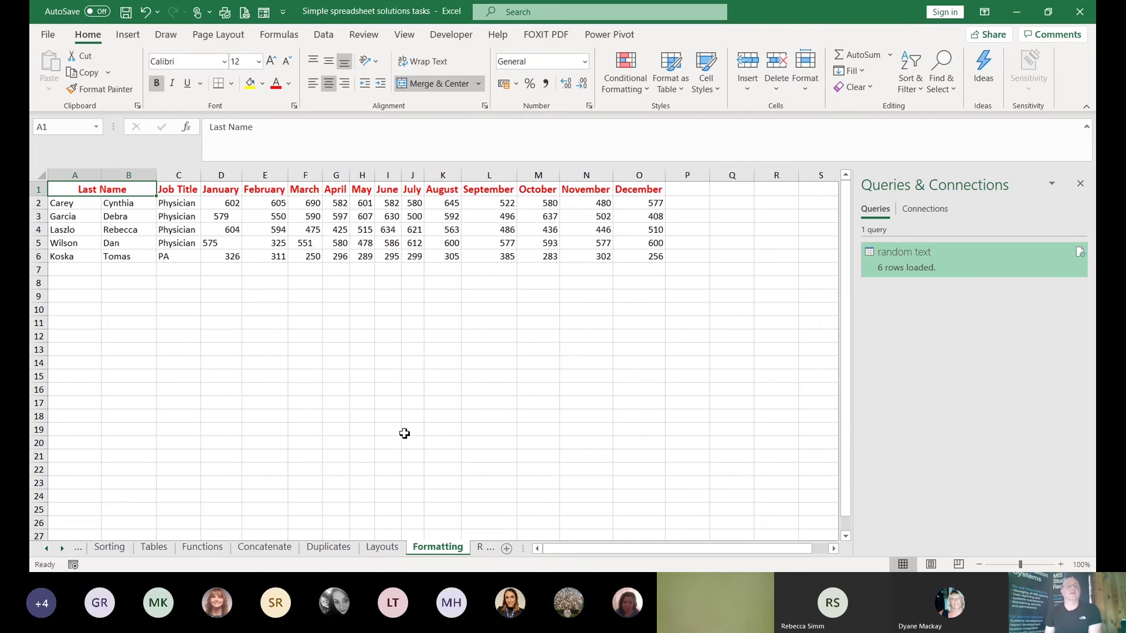
{"action": "left_click", "coordinate": [405, 433]}
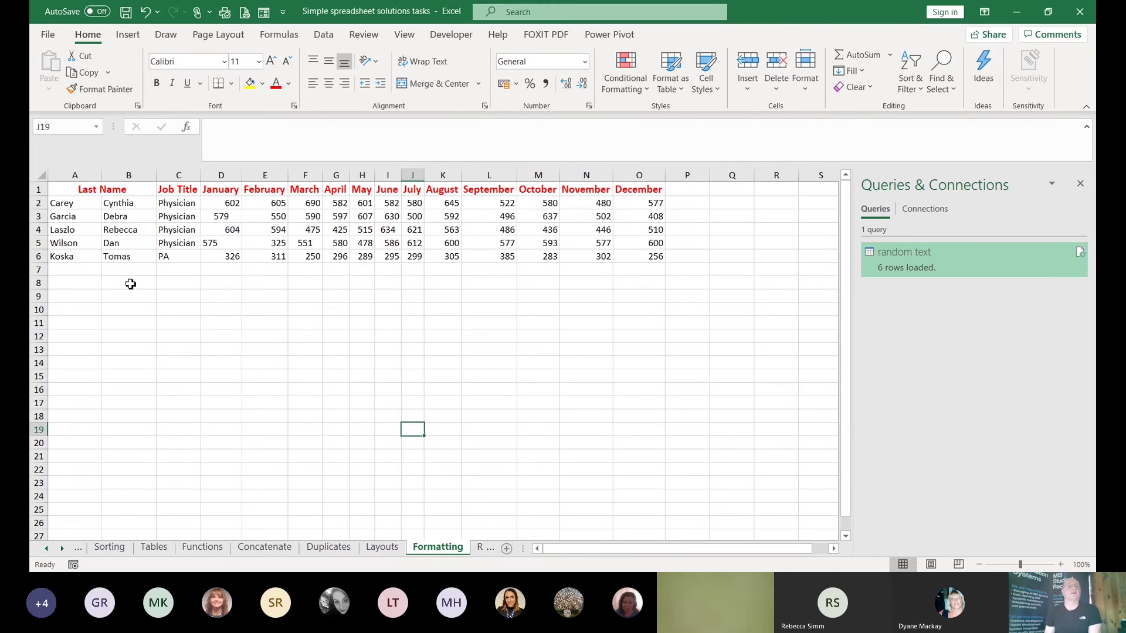
Replace the text of the merged header A1:B1 with "Name"
{"action": "left_click", "coordinate": [100, 189]}
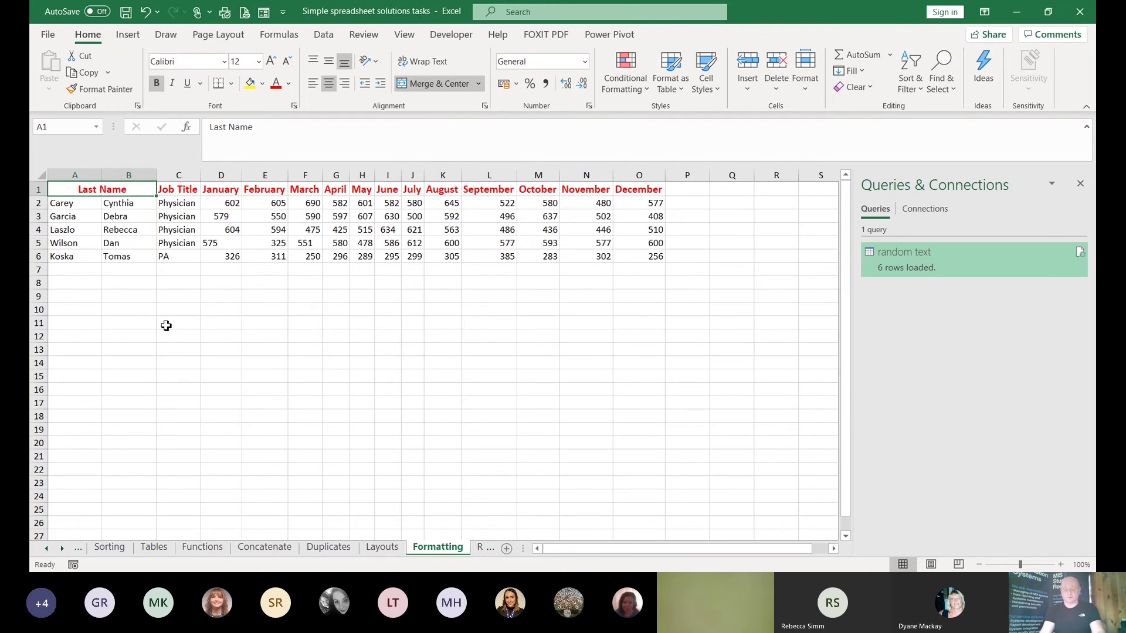
{"action": "type", "text": "Name"}
{"action": "key", "text": "Return"}
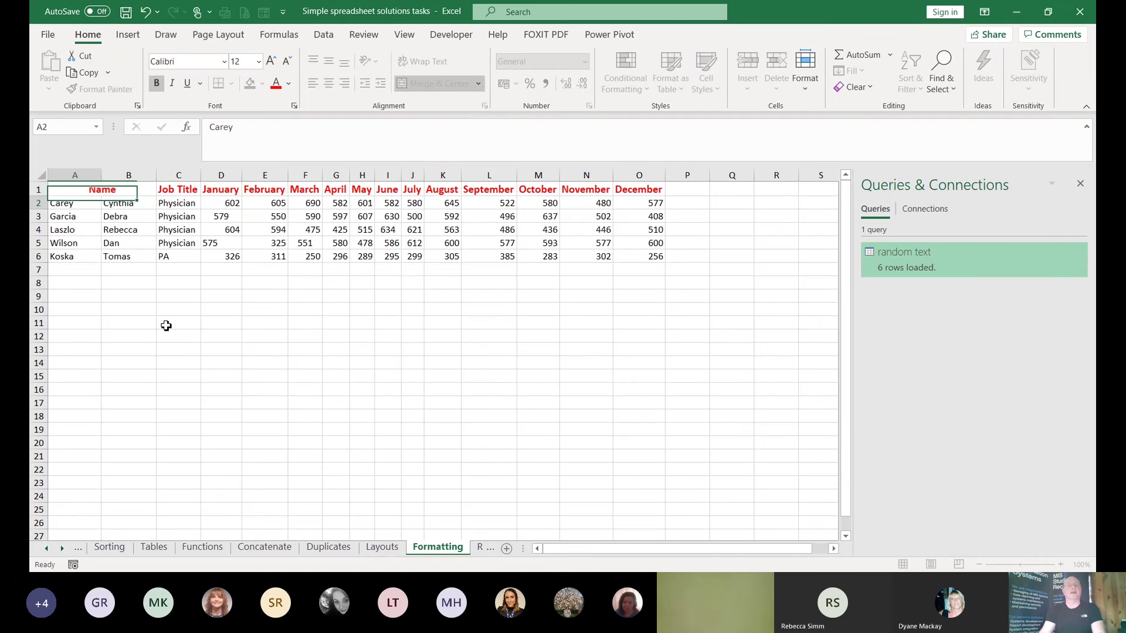
Unmerge the Name header cells A1:B1, and merge and center them again
{"action": "left_click", "coordinate": [132, 189]}
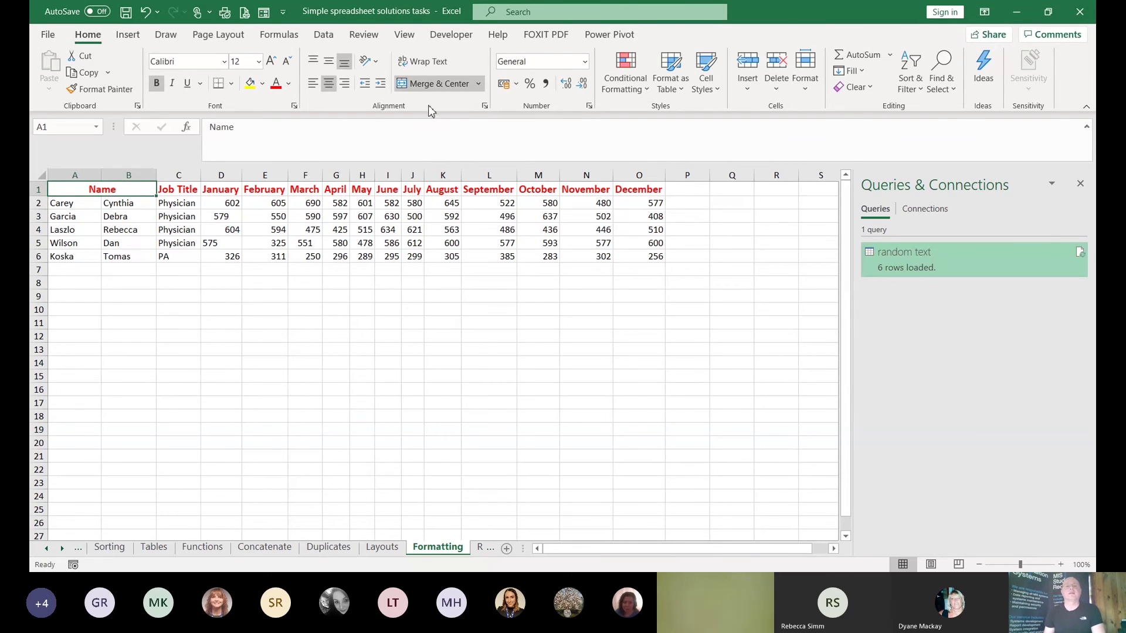
{"action": "left_click", "coordinate": [473, 88]}
{"action": "left_click", "coordinate": [479, 85]}
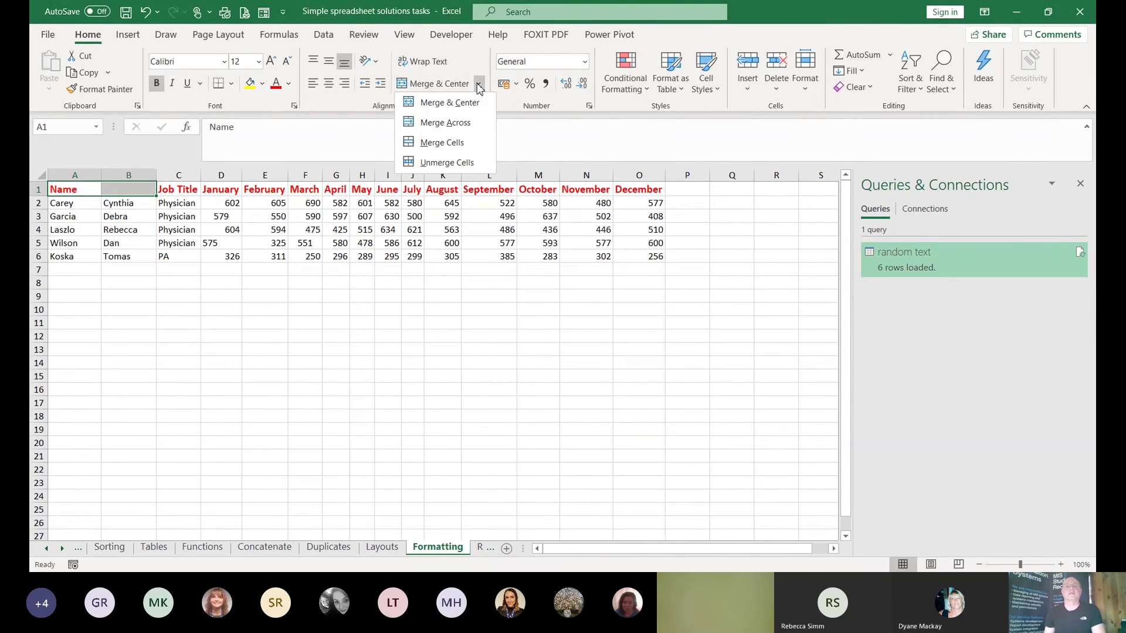
{"action": "left_click", "coordinate": [458, 162]}
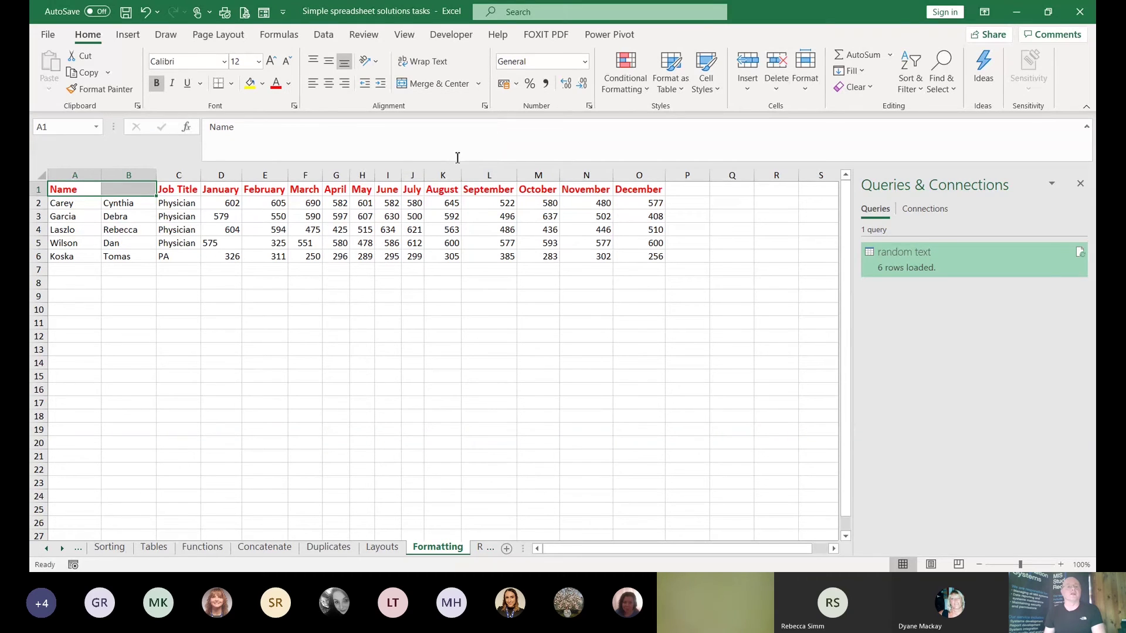
{"action": "left_click", "coordinate": [479, 87]}
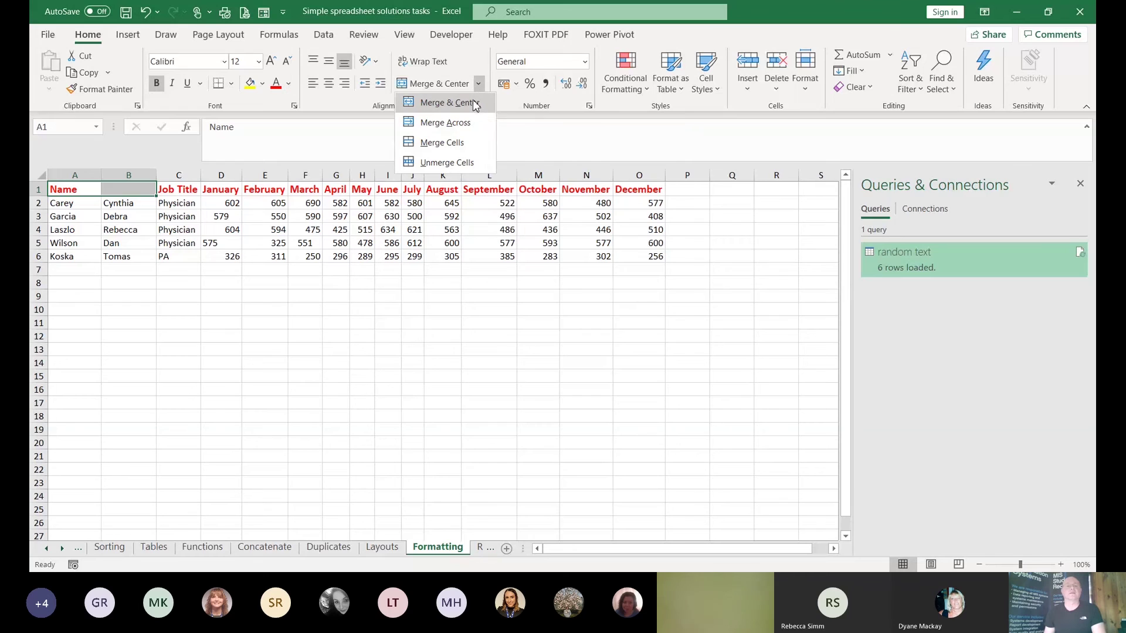
{"action": "left_click", "coordinate": [446, 101]}
{"action": "left_click", "coordinate": [440, 313]}
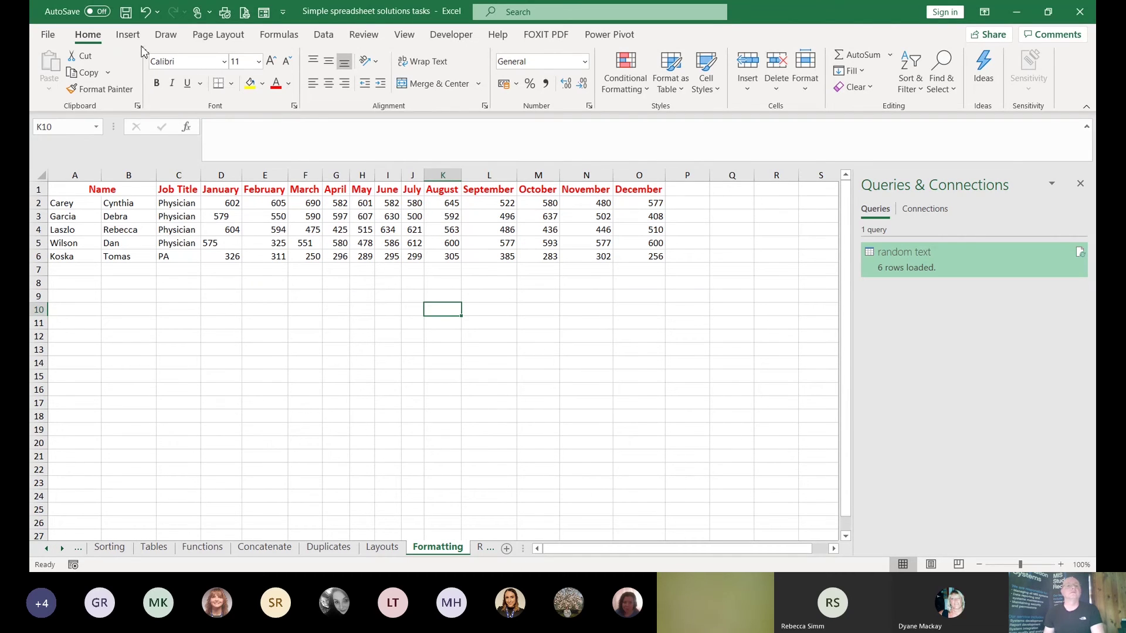
Examine the All Commands list in the Quick Access Toolbar customization options and leave without adding a command
{"action": "left_click", "coordinate": [284, 13]}
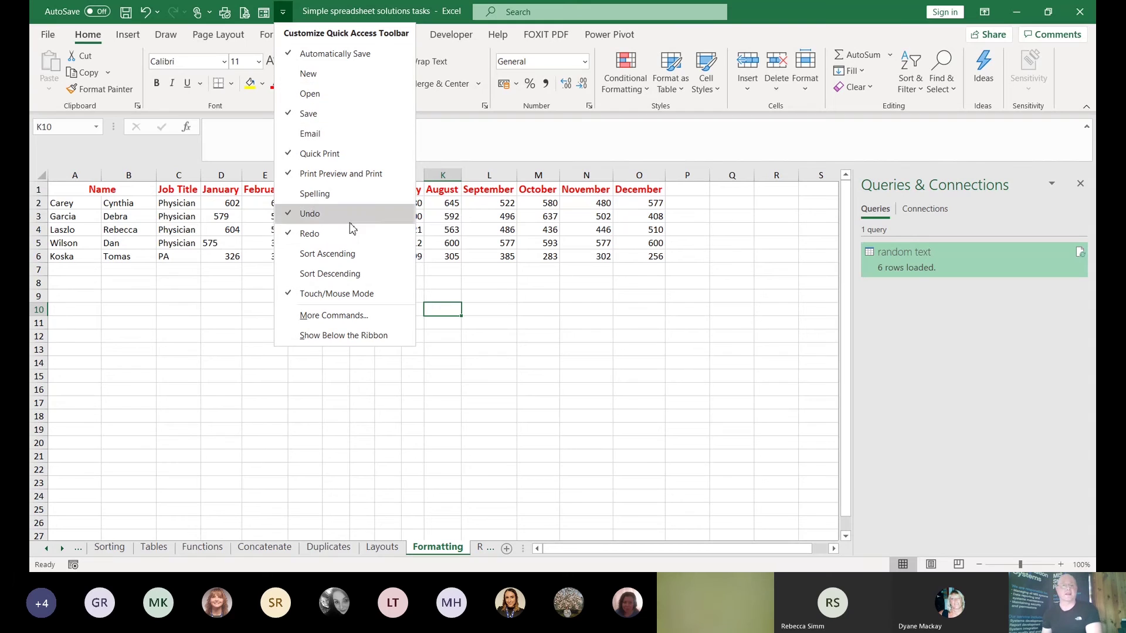
{"action": "left_click", "coordinate": [323, 322]}
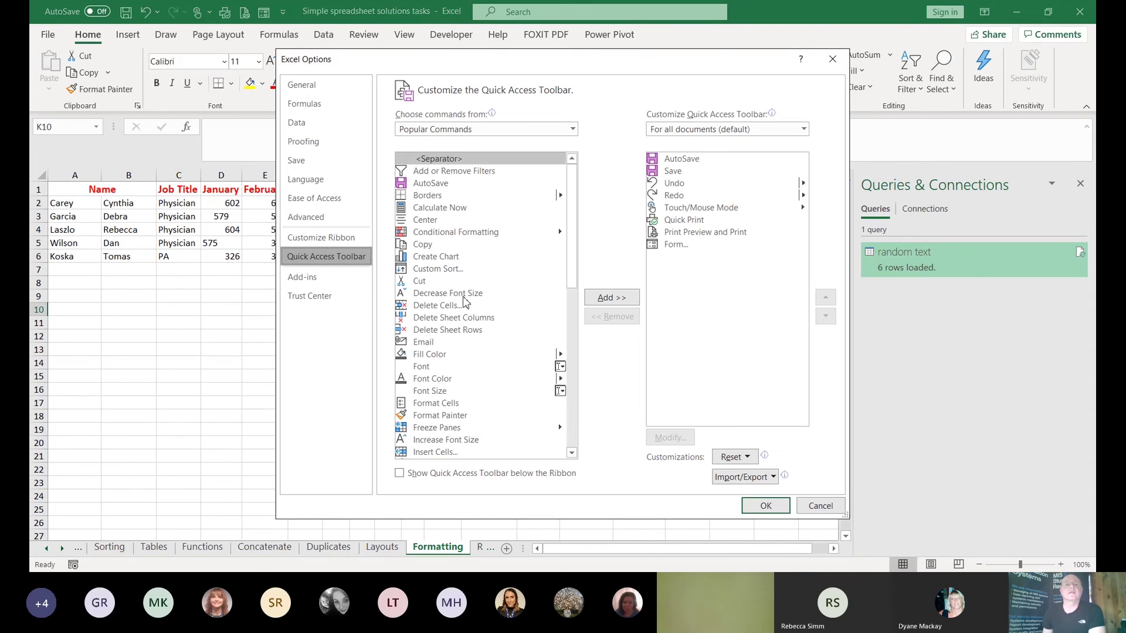
{"action": "left_click", "coordinate": [572, 129]}
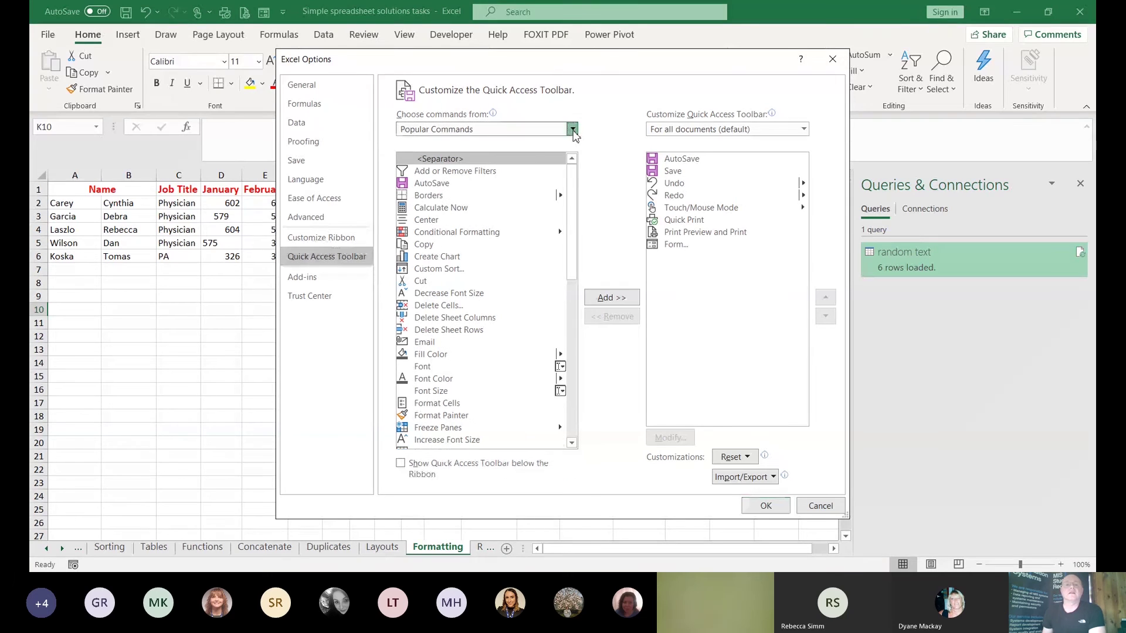
{"action": "left_click", "coordinate": [474, 146]}
{"action": "key", "text": "Down"}
{"action": "key", "text": "Down"}
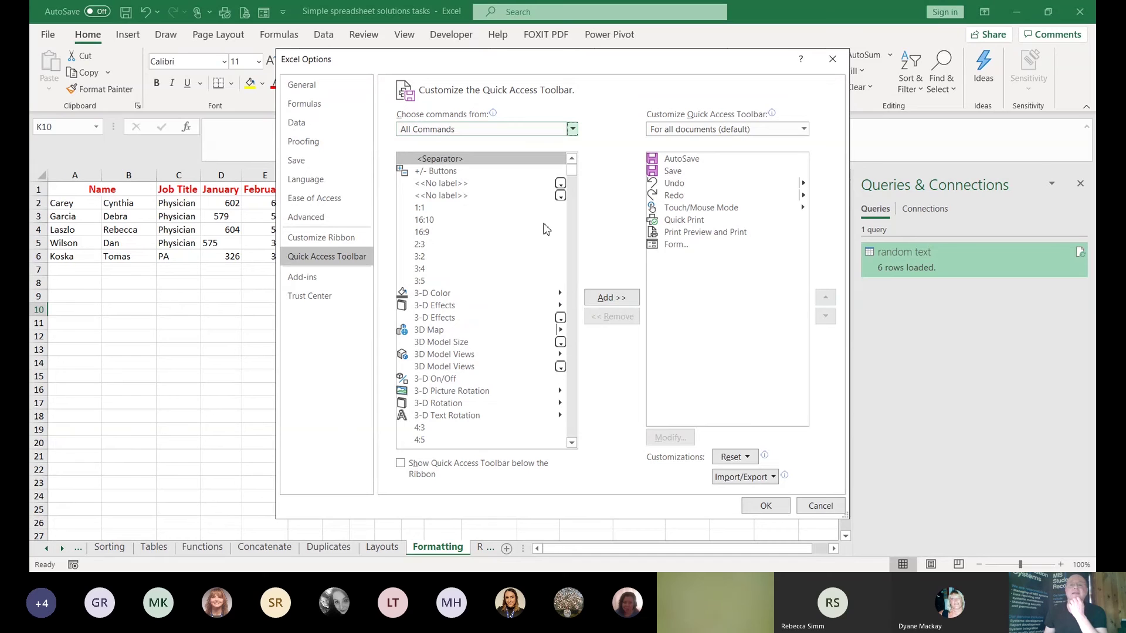
{"action": "mouse_move", "coordinate": [572, 171]}
{"action": "left_mouse_down"}
{"action": "mouse_move", "coordinate": [563, 390]}
{"action": "mouse_move", "coordinate": [572, 171]}
{"action": "left_mouse_up"}
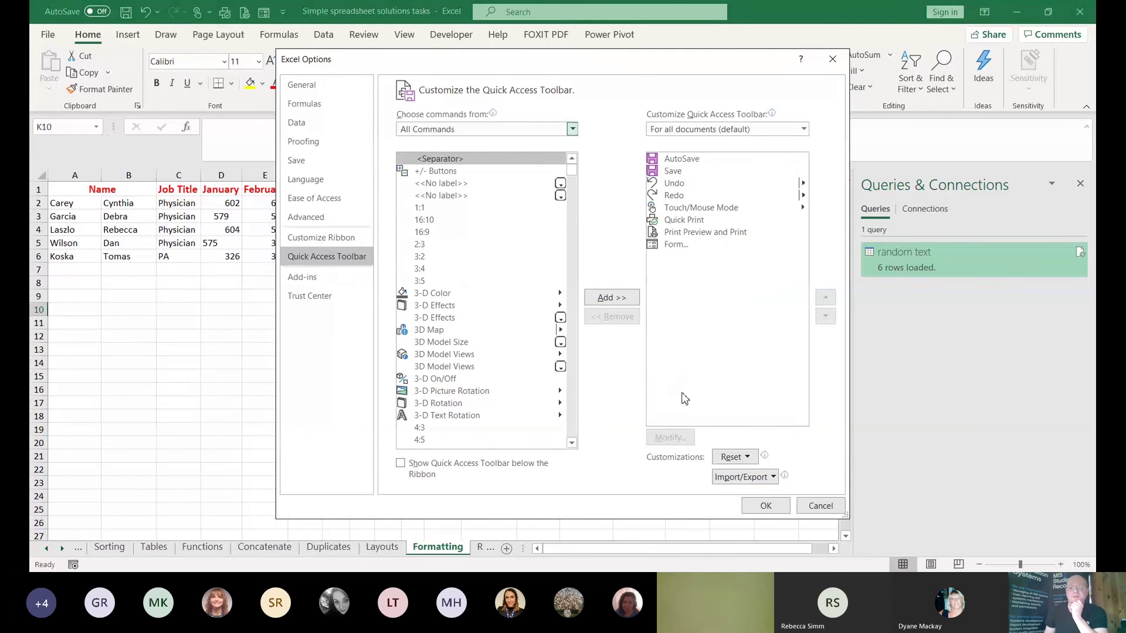
{"action": "left_click", "coordinate": [824, 507]}
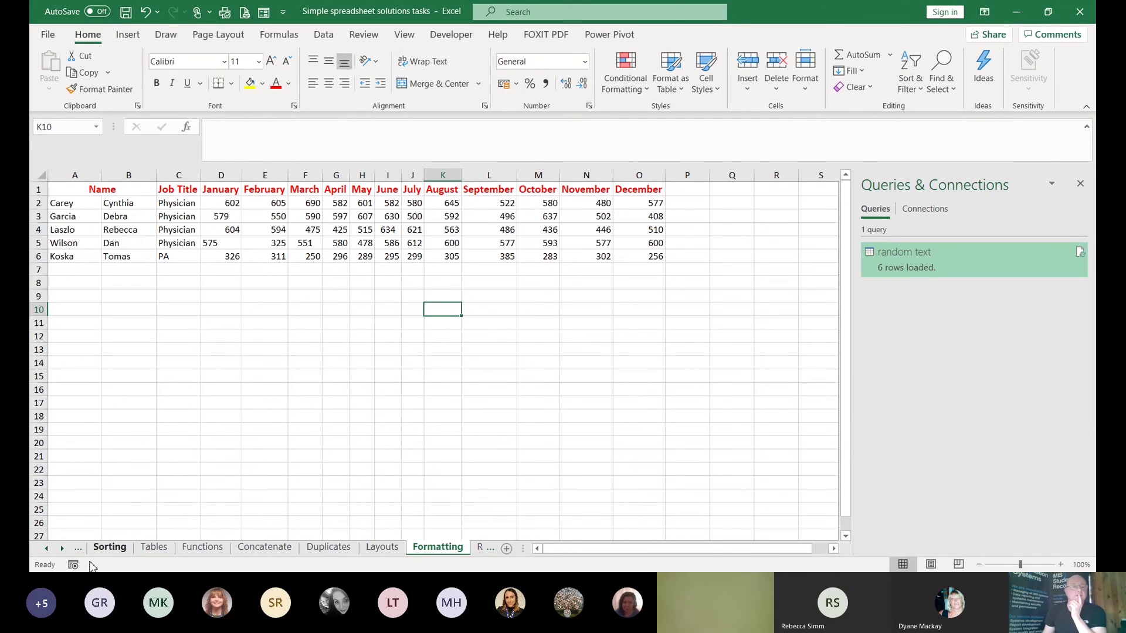
Look through the Concatenate, Tables and Sorting sheets for suitable data
{"action": "left_click", "coordinate": [275, 403]}
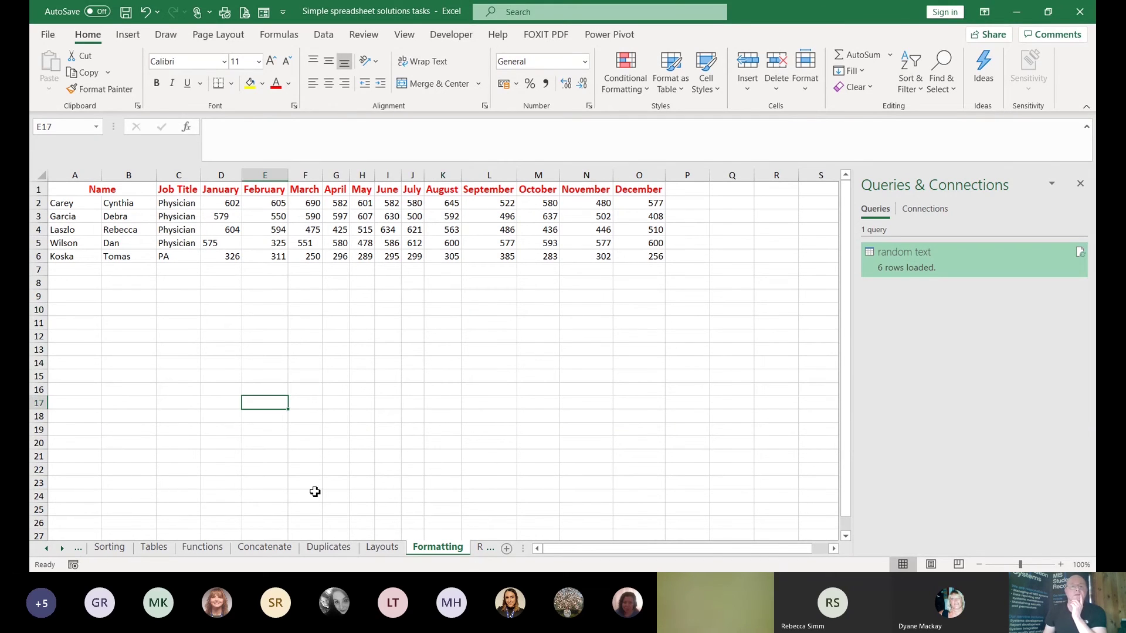
{"action": "left_click", "coordinate": [276, 547]}
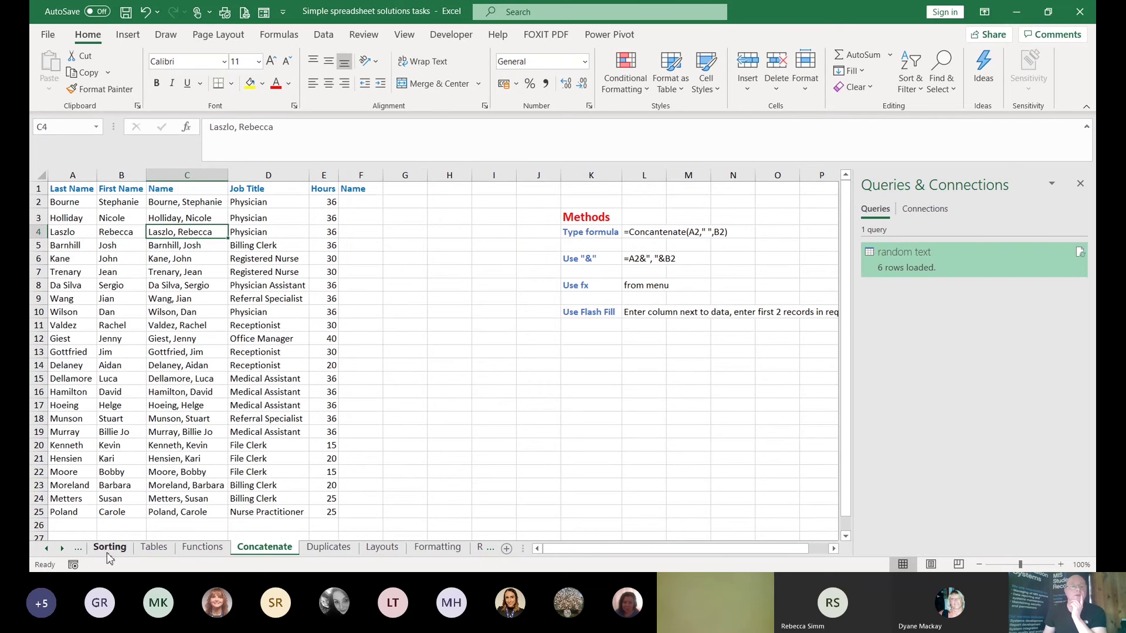
{"action": "left_click", "coordinate": [109, 547]}
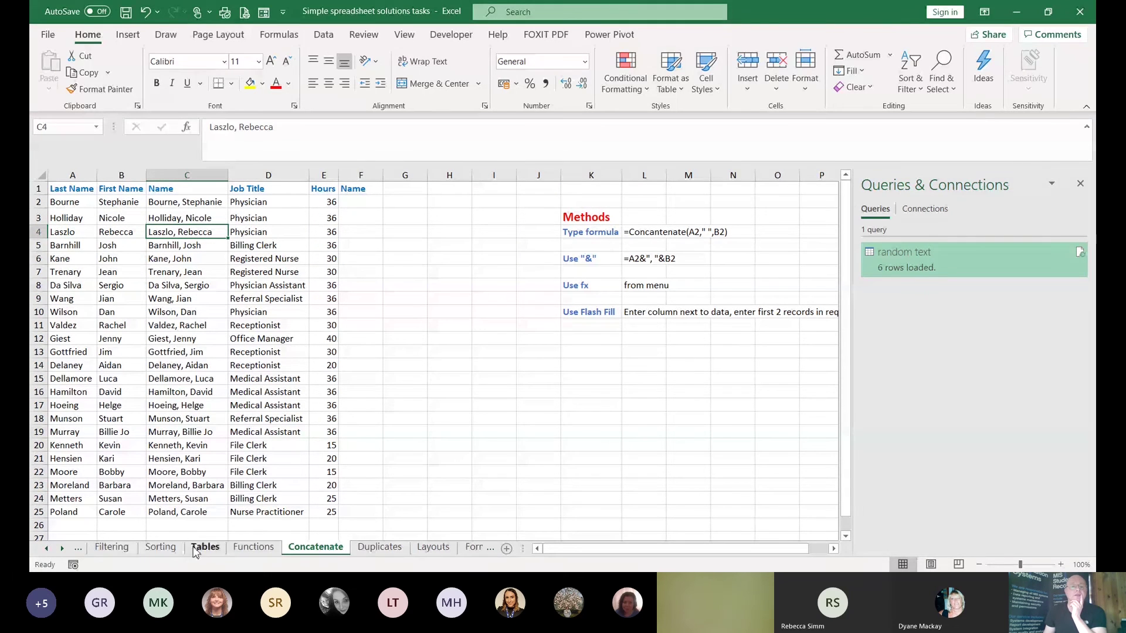
{"action": "left_click", "coordinate": [205, 548]}
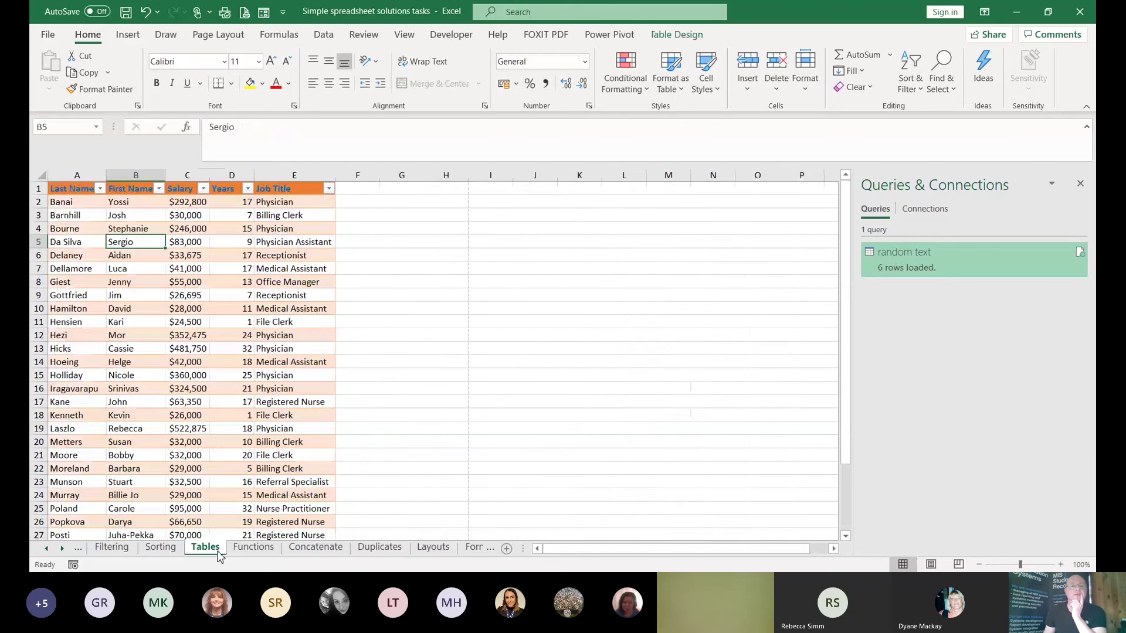
{"action": "left_click", "coordinate": [161, 547]}
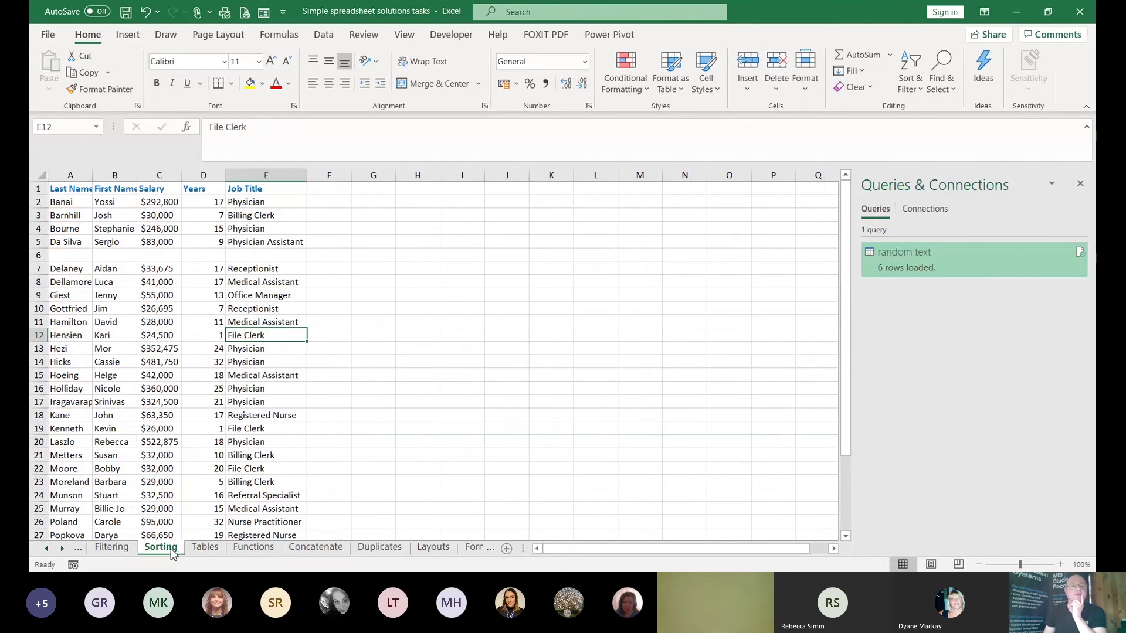
On the Functions sheet, delete rows 2 to 6, from Rent through Utilities
{"action": "left_click", "coordinate": [262, 551]}
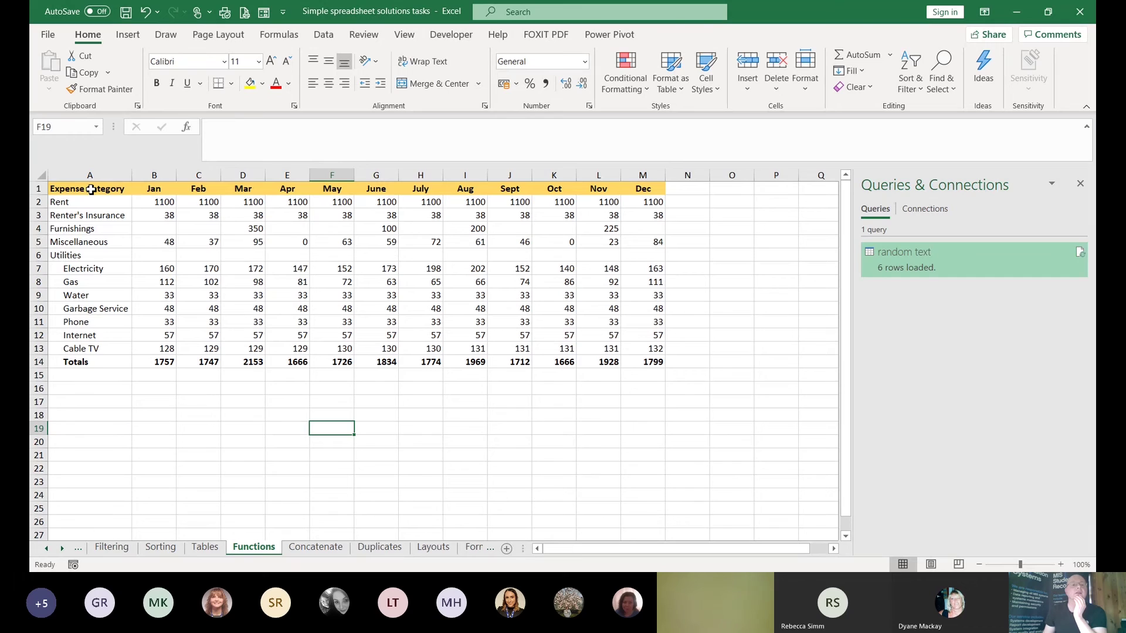
{"action": "left_click_drag", "start_coordinate": [91, 189], "coordinate": [247, 198]}
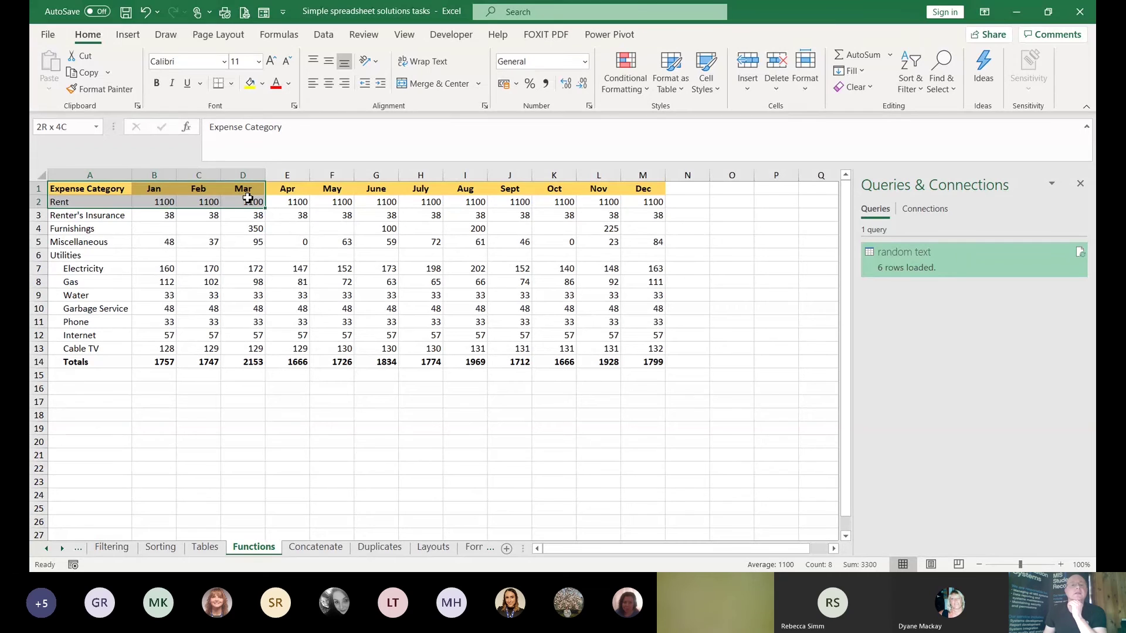
{"action": "left_click_drag", "start_coordinate": [248, 199], "coordinate": [247, 199]}
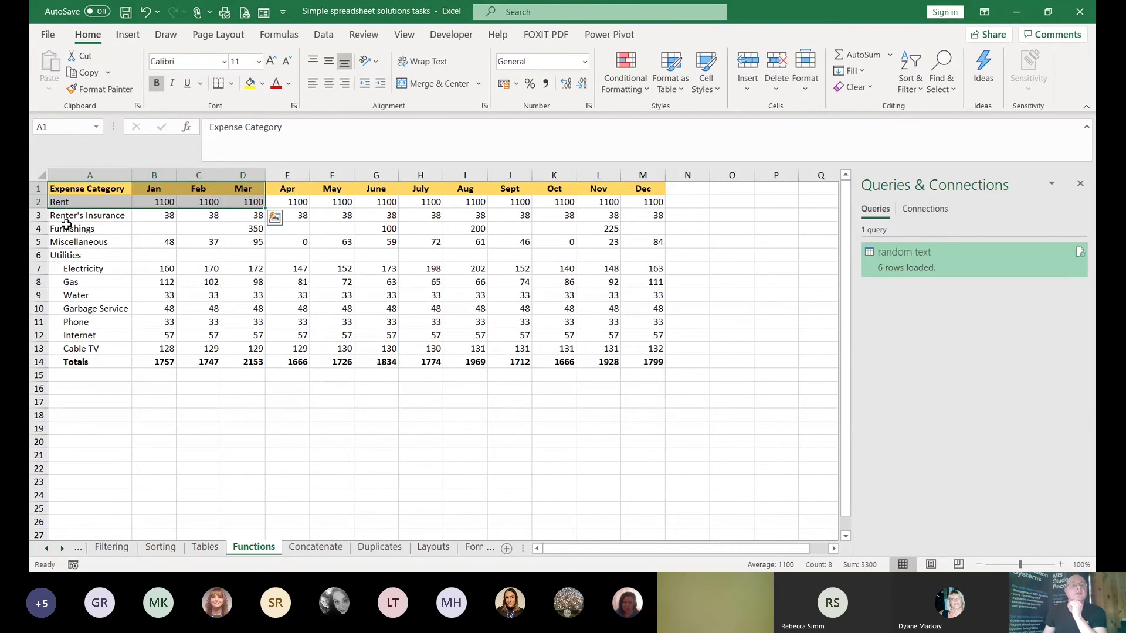
{"action": "left_click_drag", "start_coordinate": [39, 204], "coordinate": [42, 256]}
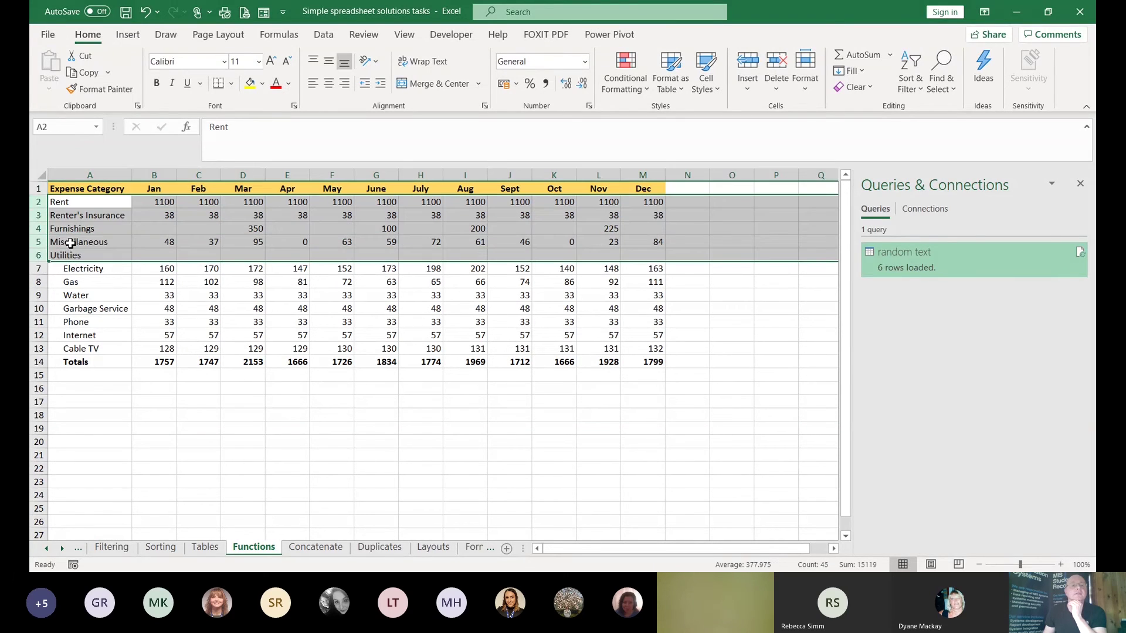
{"action": "right_click", "coordinate": [69, 243]}
{"action": "left_click", "coordinate": [107, 380]}
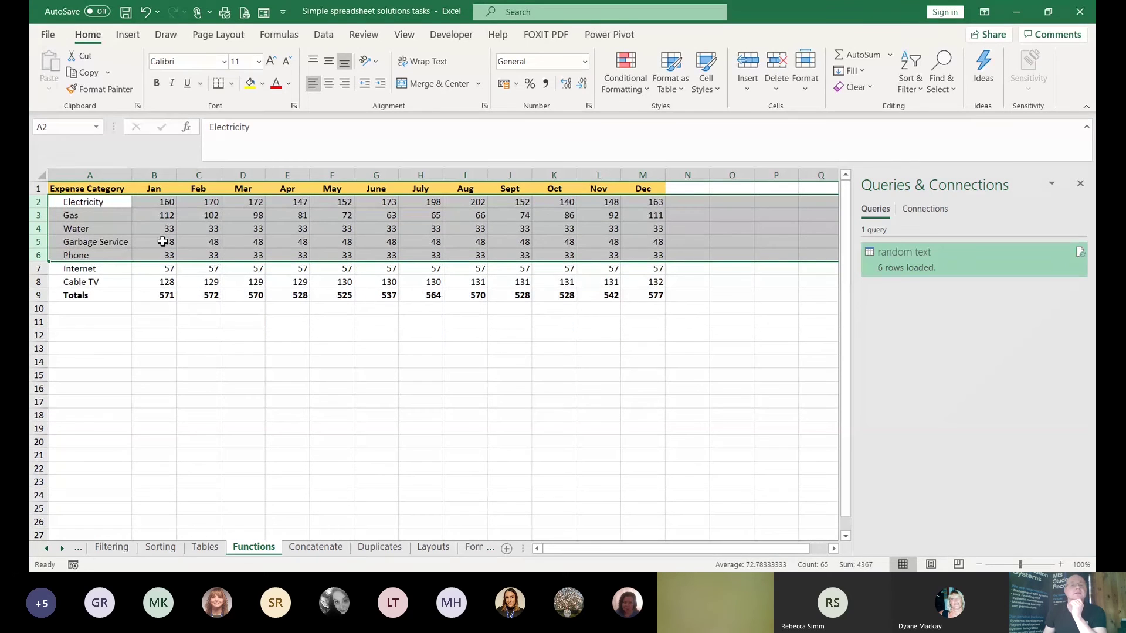
Insert a 2-D clustered column chart of the January expenses from cells A1:B6
{"action": "left_click_drag", "start_coordinate": [87, 187], "coordinate": [146, 258]}
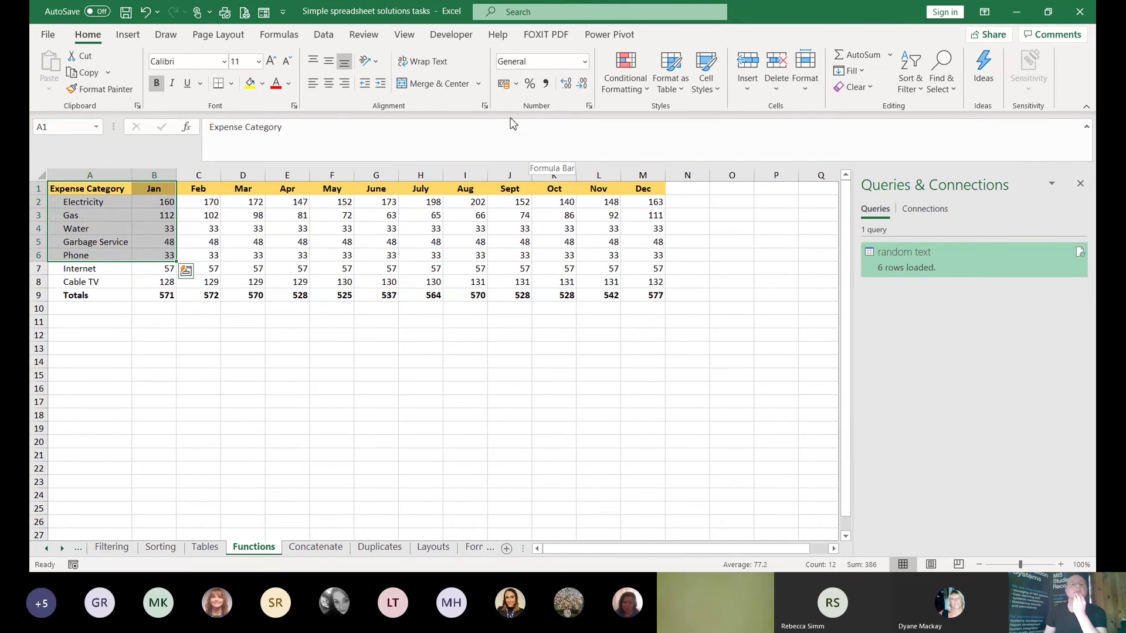
{"action": "left_click", "coordinate": [128, 35]}
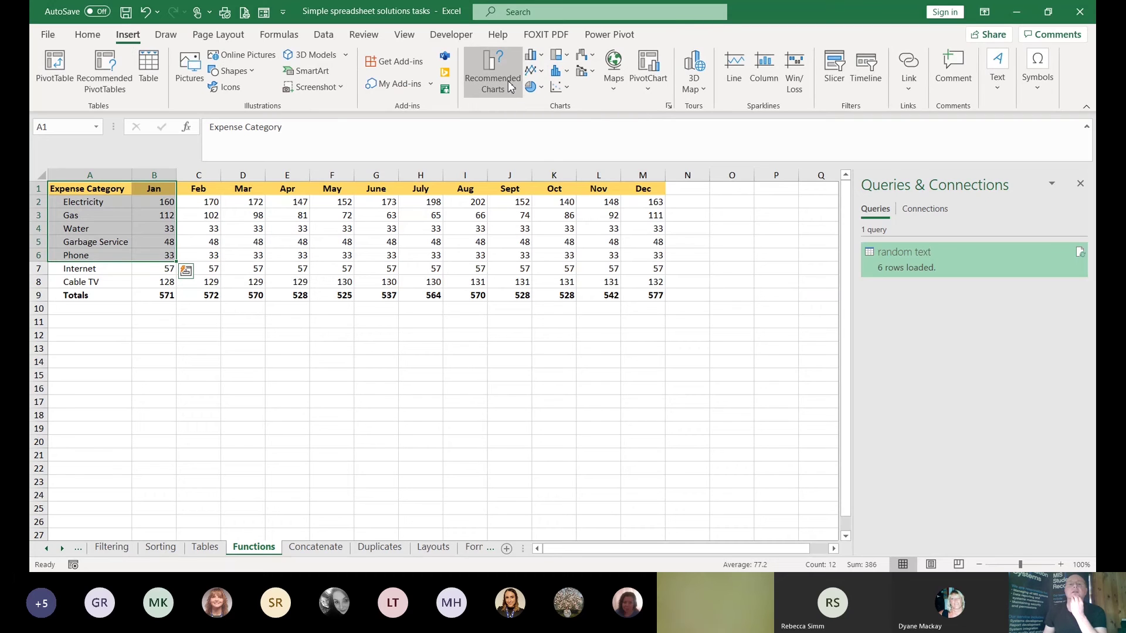
{"action": "left_click", "coordinate": [541, 58]}
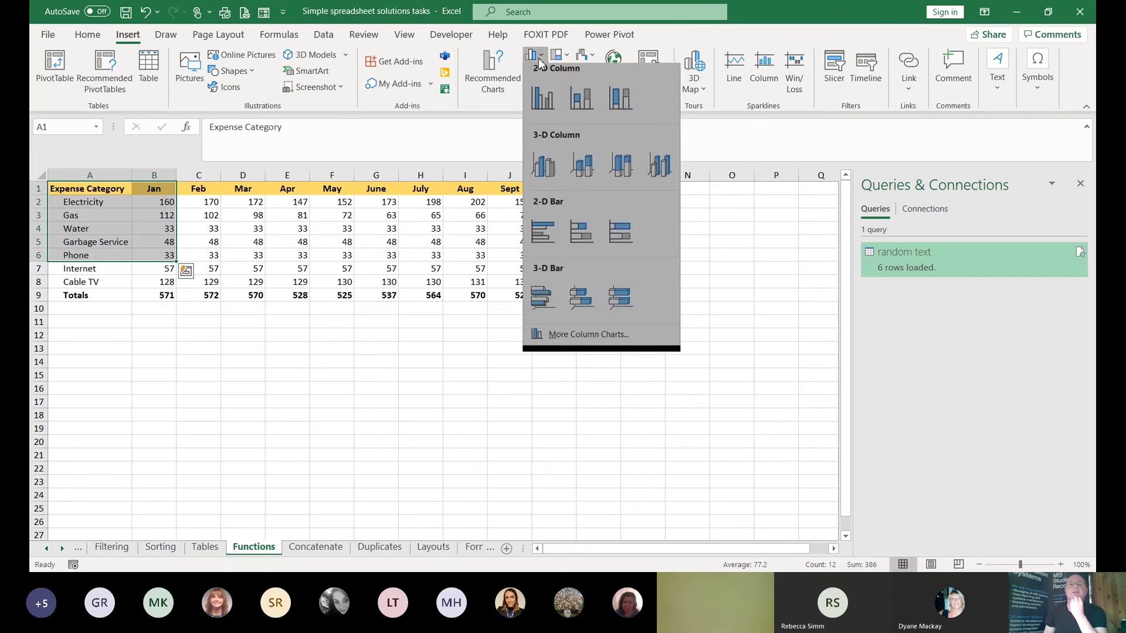
{"action": "left_click", "coordinate": [548, 116]}
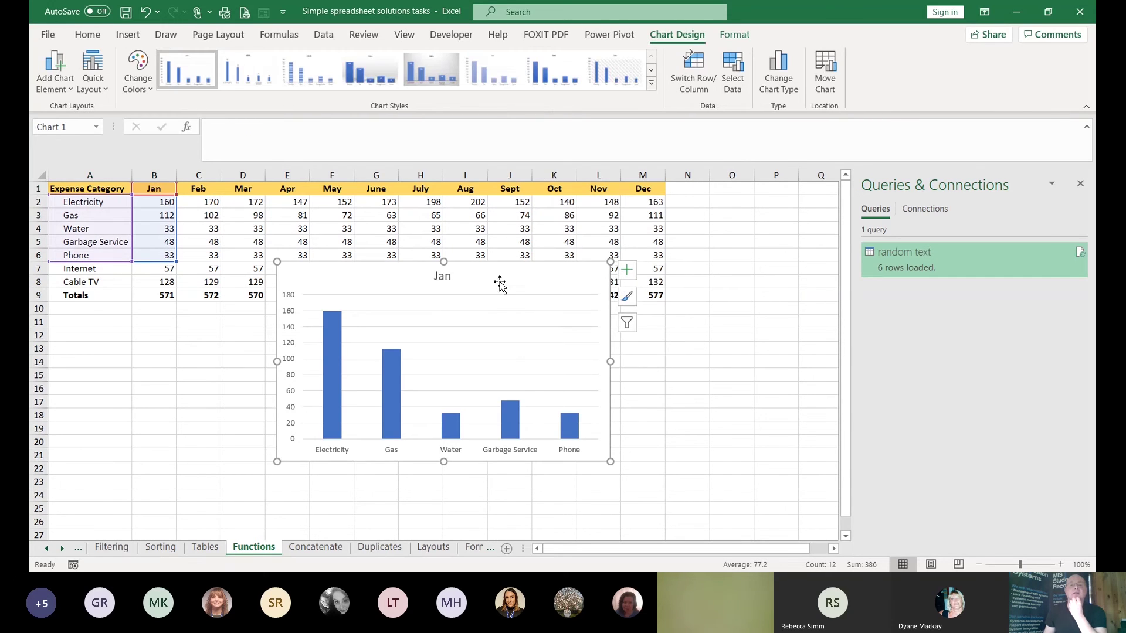
Move the Jan chart below the expense table and apply the dark grey chart style with gradient blue columns
{"action": "mouse_move", "coordinate": [483, 275]}
{"action": "left_mouse_down"}
{"action": "mouse_move", "coordinate": [511, 366]}
{"action": "mouse_move", "coordinate": [505, 329]}
{"action": "left_mouse_up"}
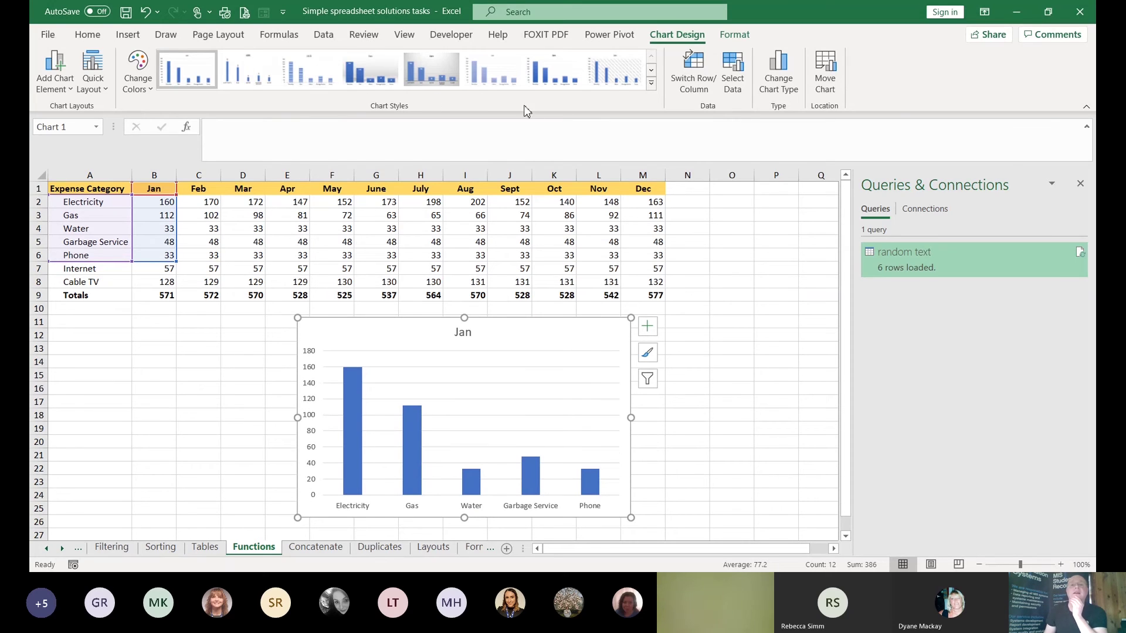
{"action": "left_click", "coordinate": [651, 83]}
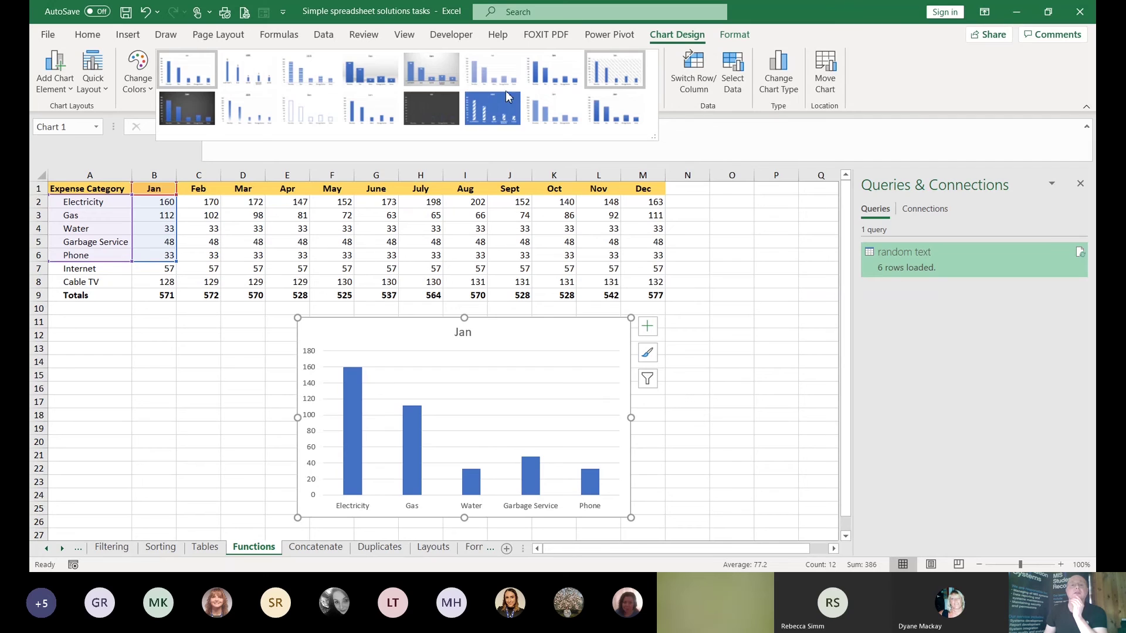
{"action": "left_click", "coordinate": [186, 108]}
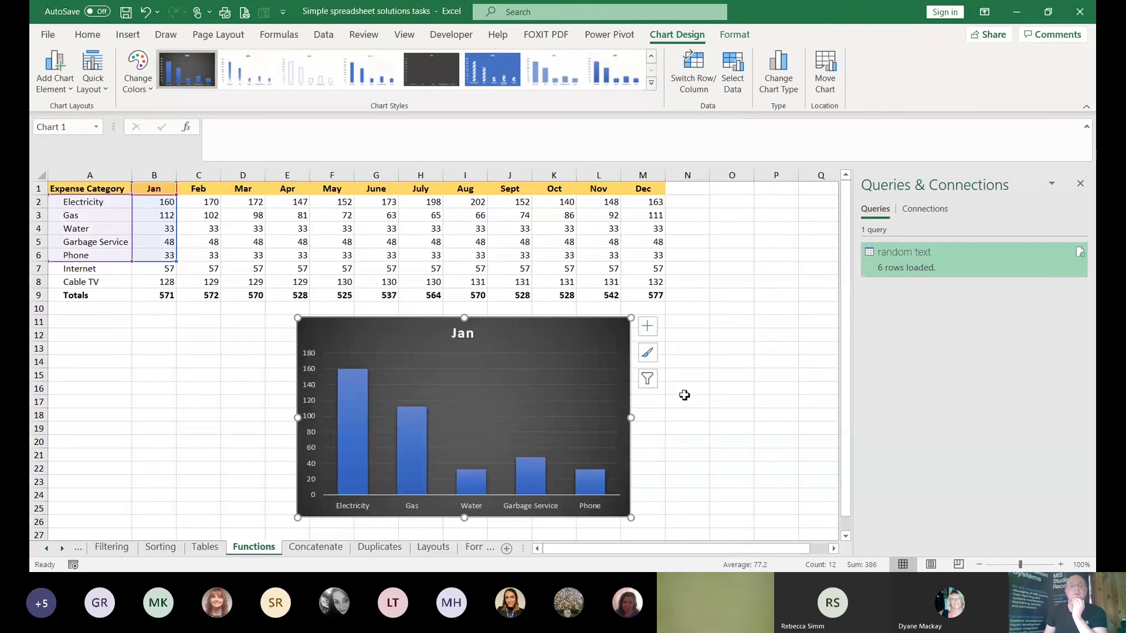
Look through the chart's element, style and filter options without changing anything, and deselect the chart
{"action": "left_click", "coordinate": [649, 327]}
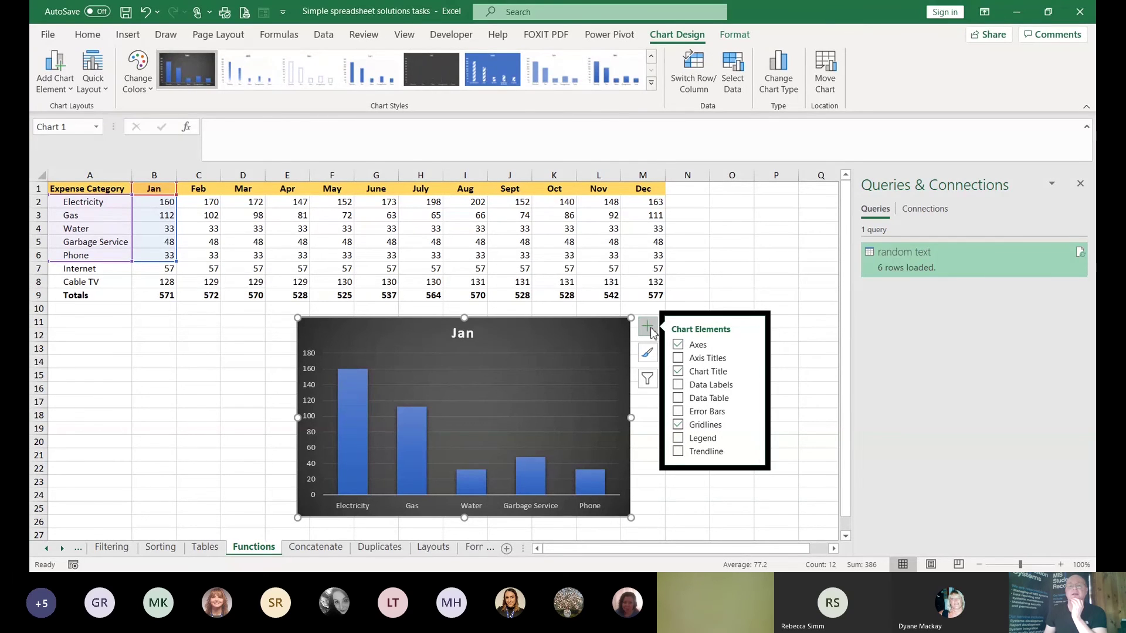
{"action": "left_click", "coordinate": [649, 328]}
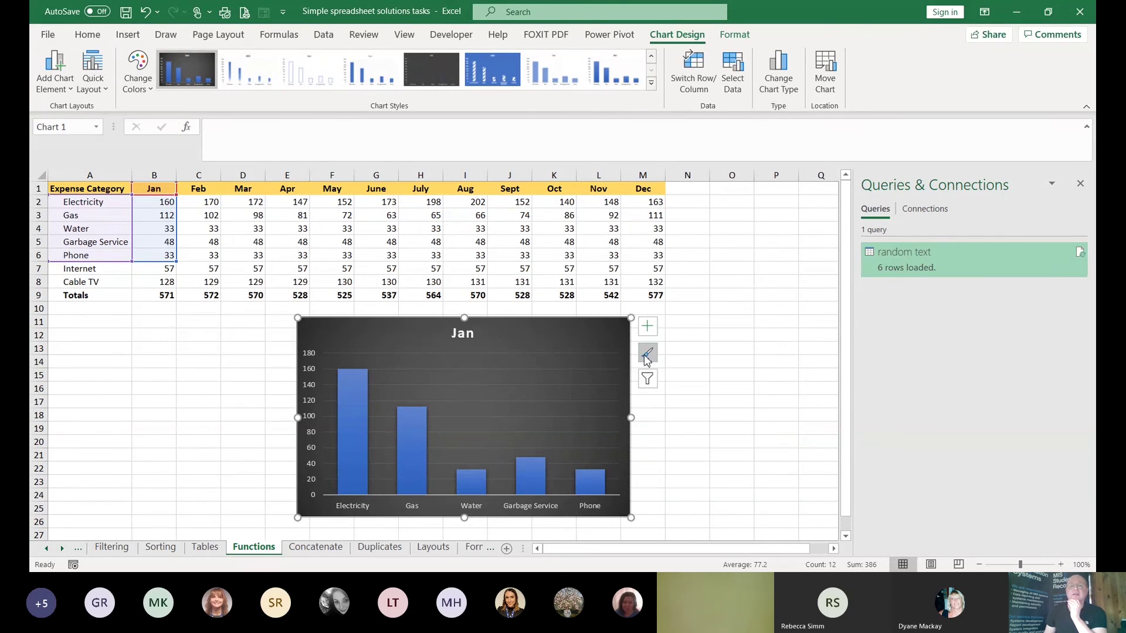
{"action": "left_click", "coordinate": [648, 356]}
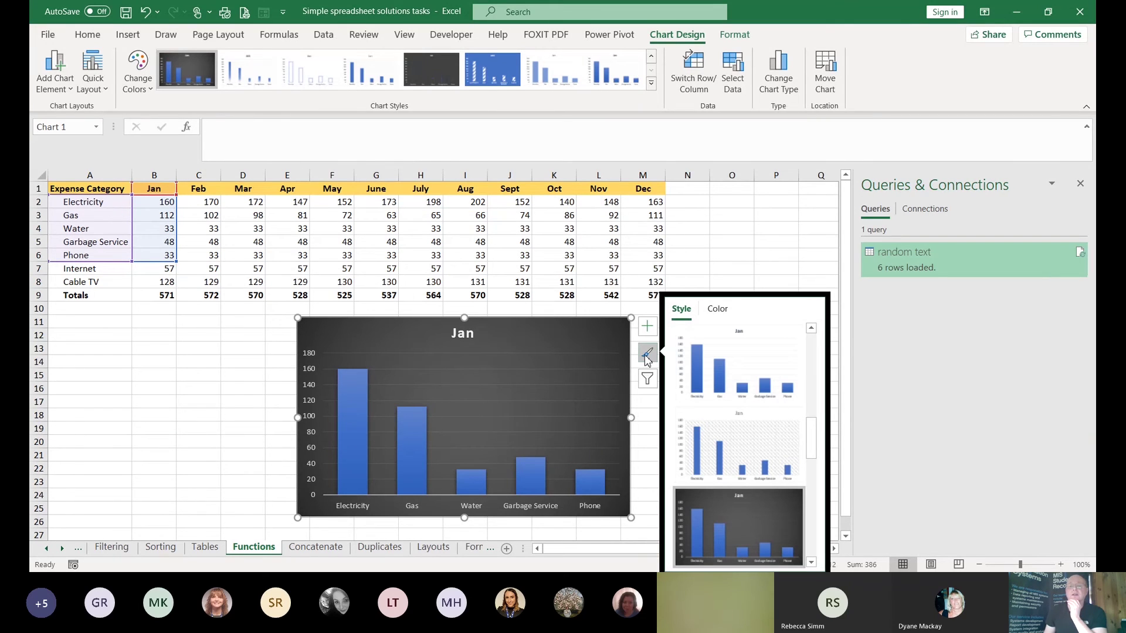
{"action": "scroll", "coordinate": [746, 435], "scroll_direction": "down", "scroll_amount": 3}
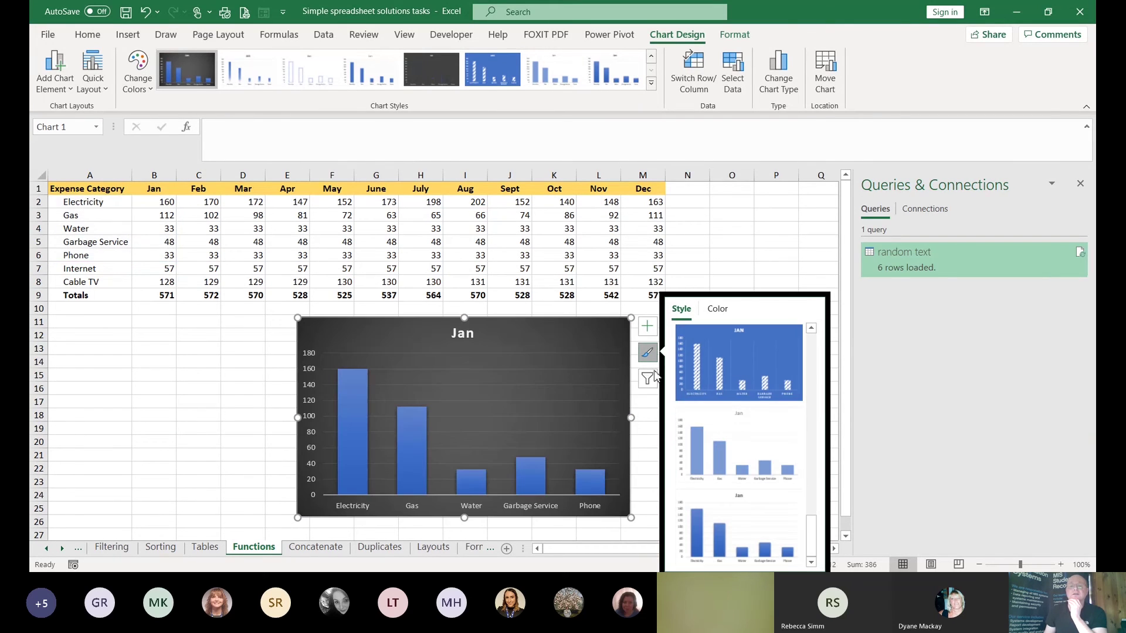
{"action": "left_click", "coordinate": [653, 380]}
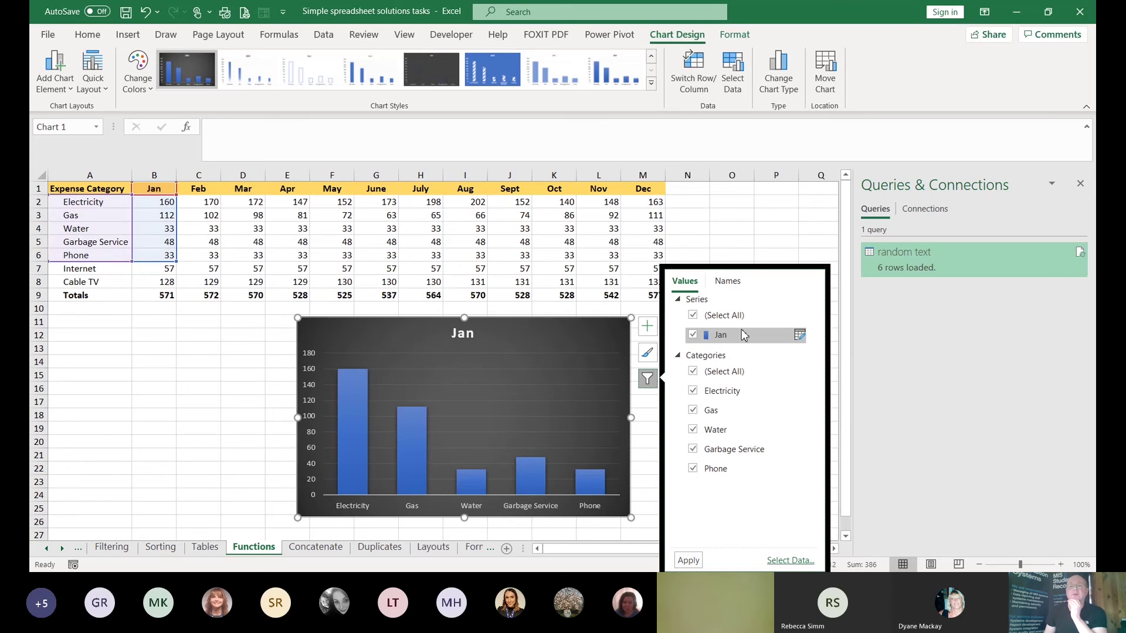
{"action": "left_click", "coordinate": [749, 256]}
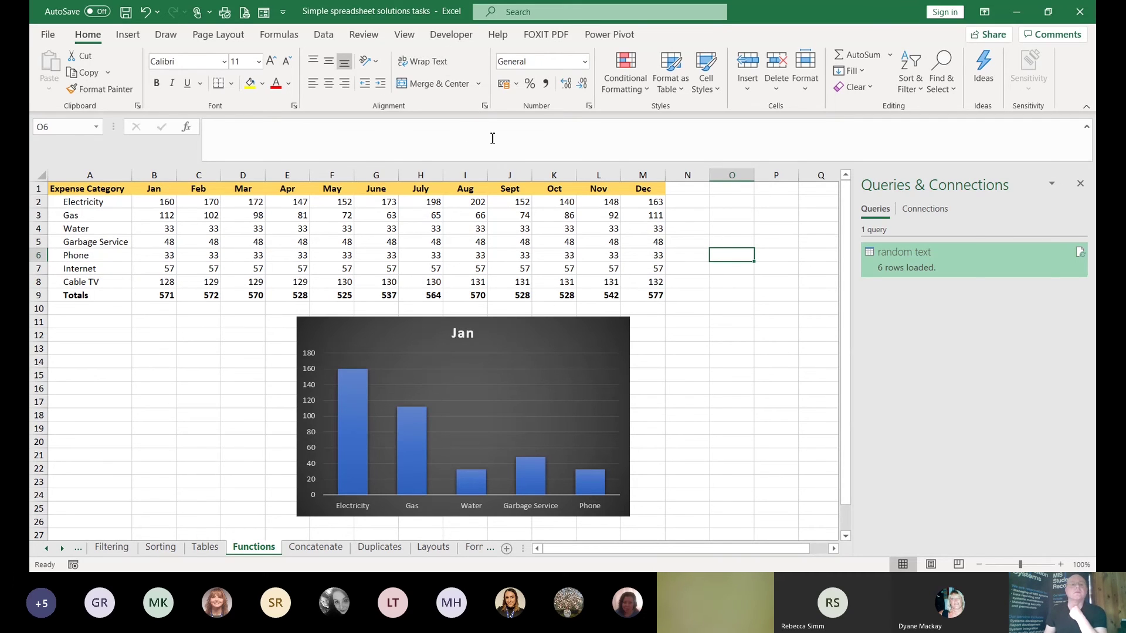
Preview the Pie, Bar and Area types for the Jan chart, and keep it as Clustered Column
{"action": "left_click", "coordinate": [473, 364]}
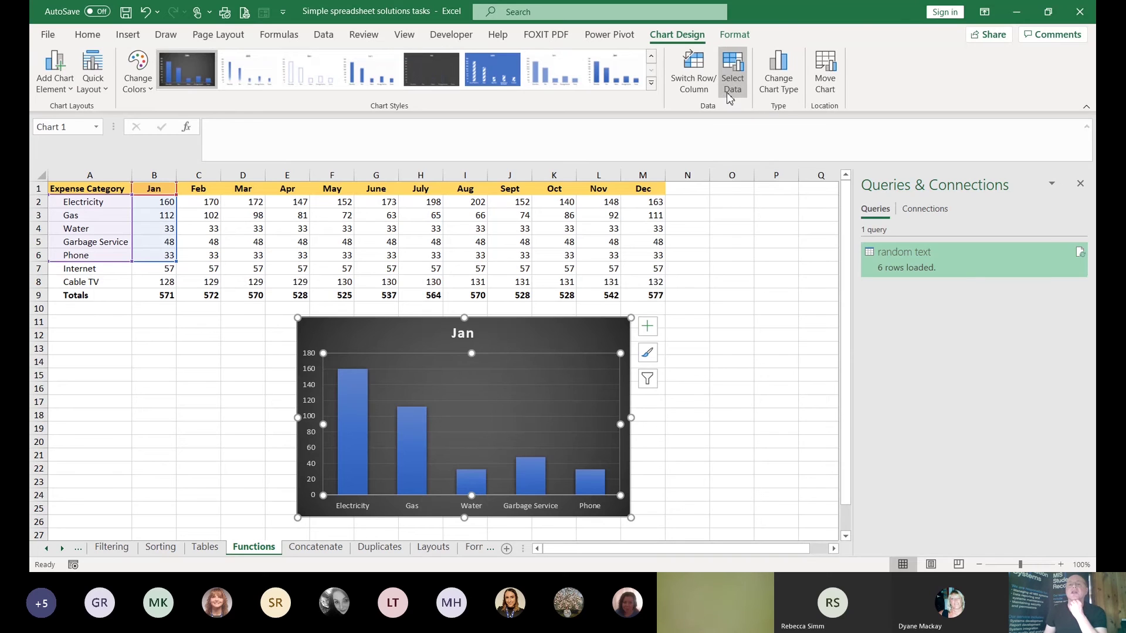
{"action": "left_click", "coordinate": [790, 98]}
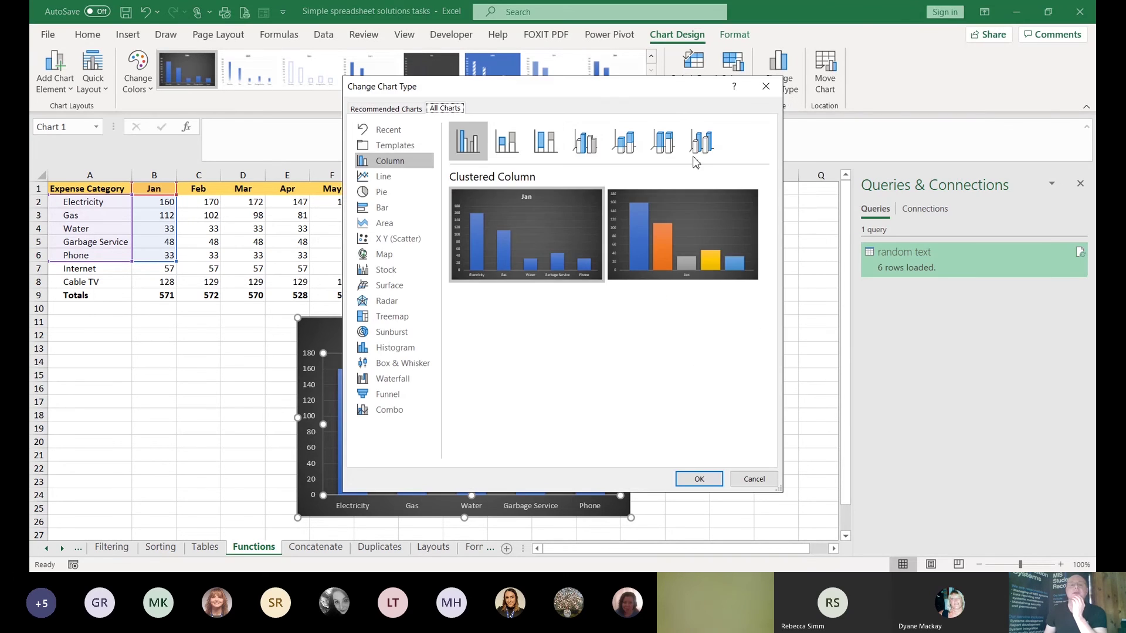
{"action": "left_click", "coordinate": [380, 193]}
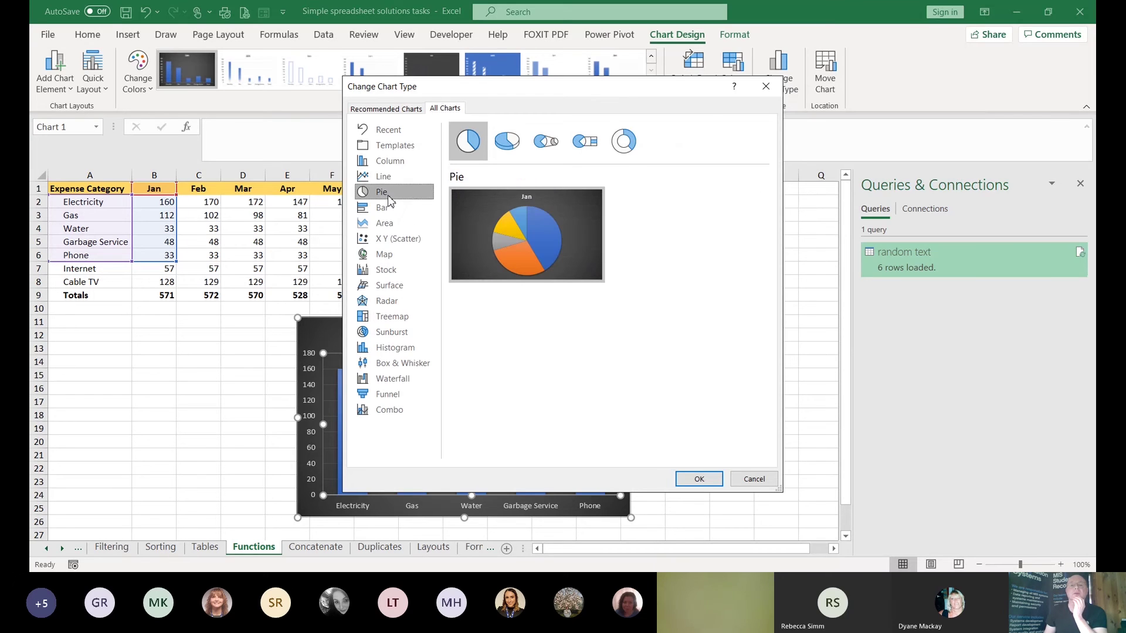
{"action": "left_click", "coordinate": [399, 211]}
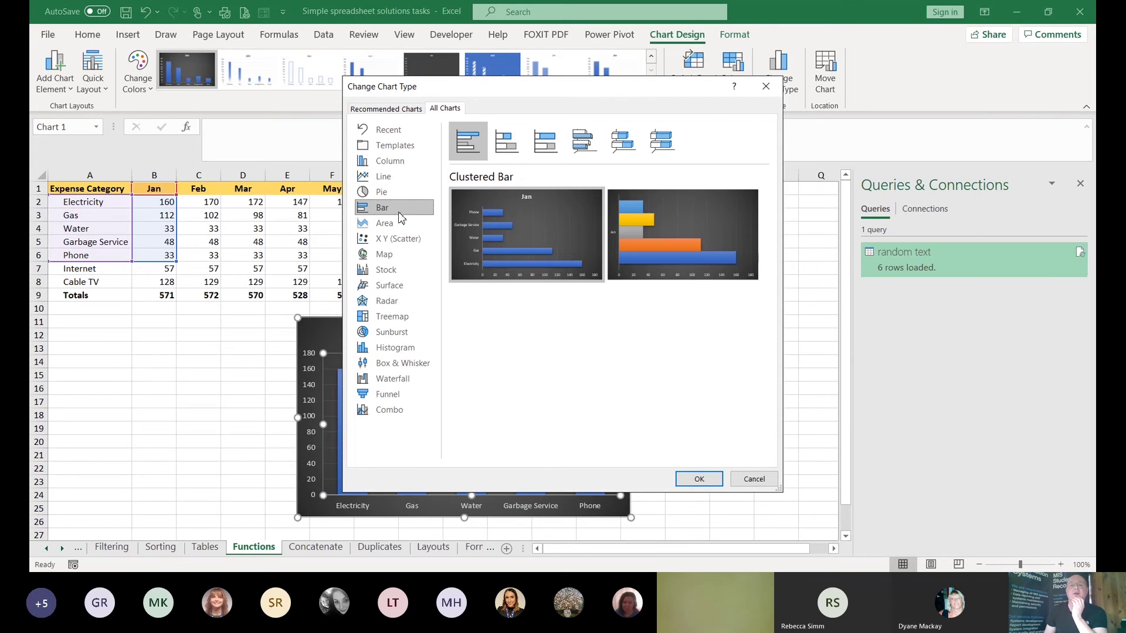
{"action": "left_click", "coordinate": [402, 224]}
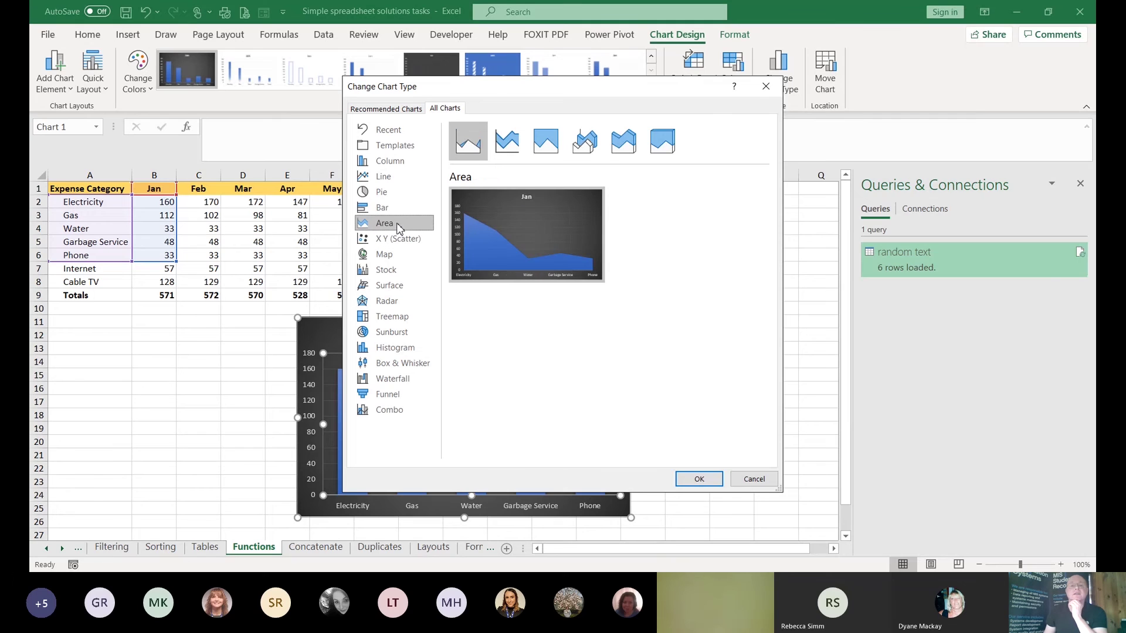
{"action": "left_click", "coordinate": [410, 164]}
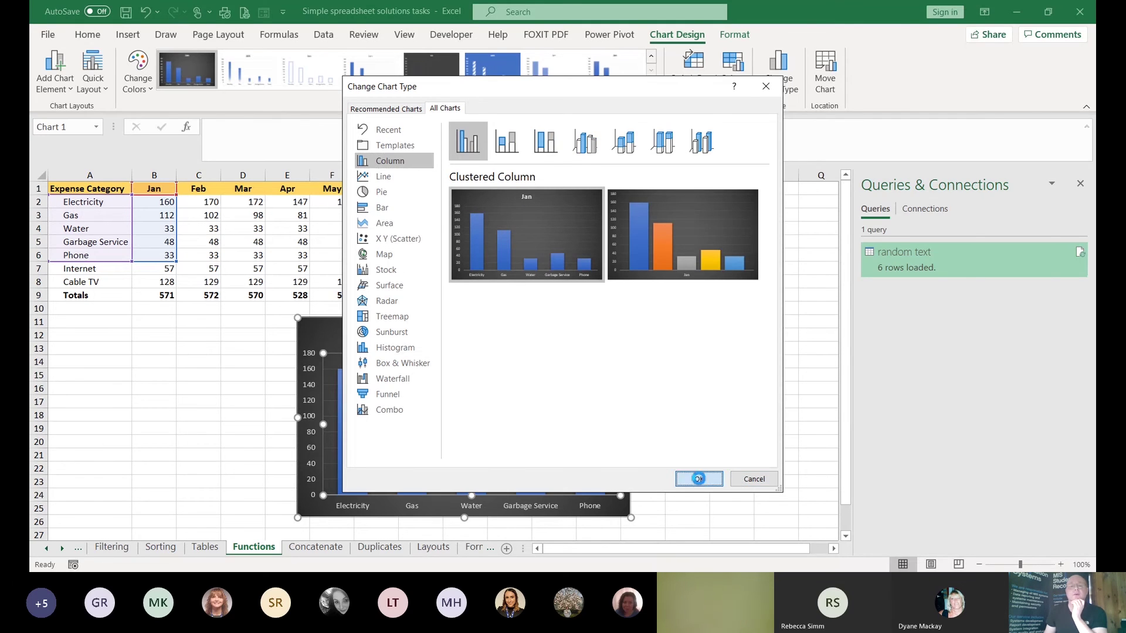
{"action": "left_click", "coordinate": [699, 479]}
{"action": "left_click", "coordinate": [742, 393]}
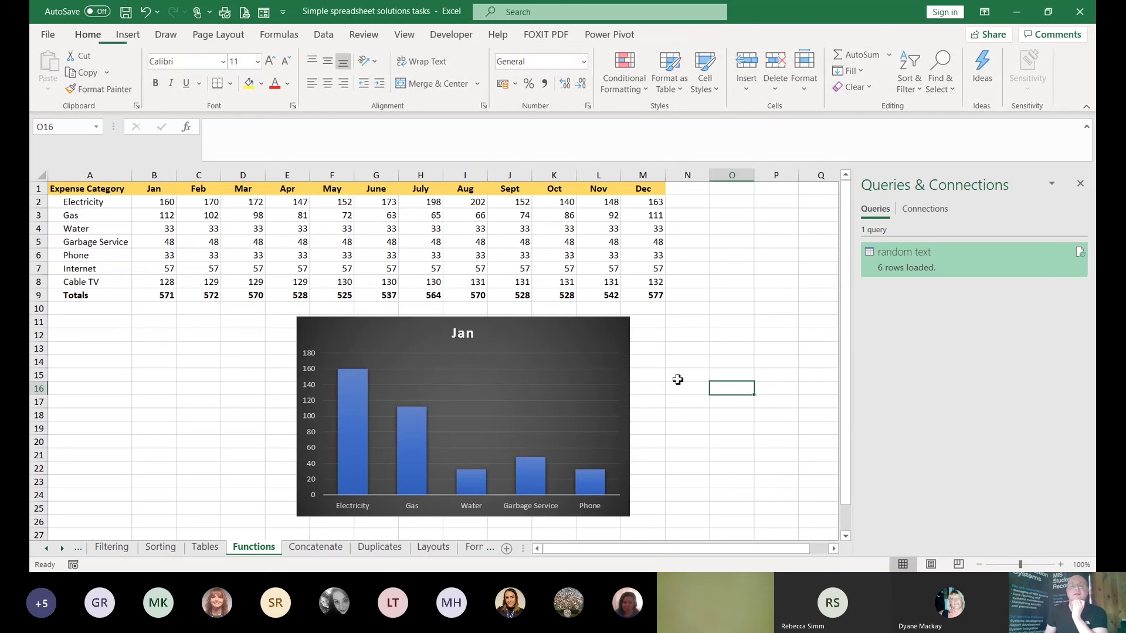